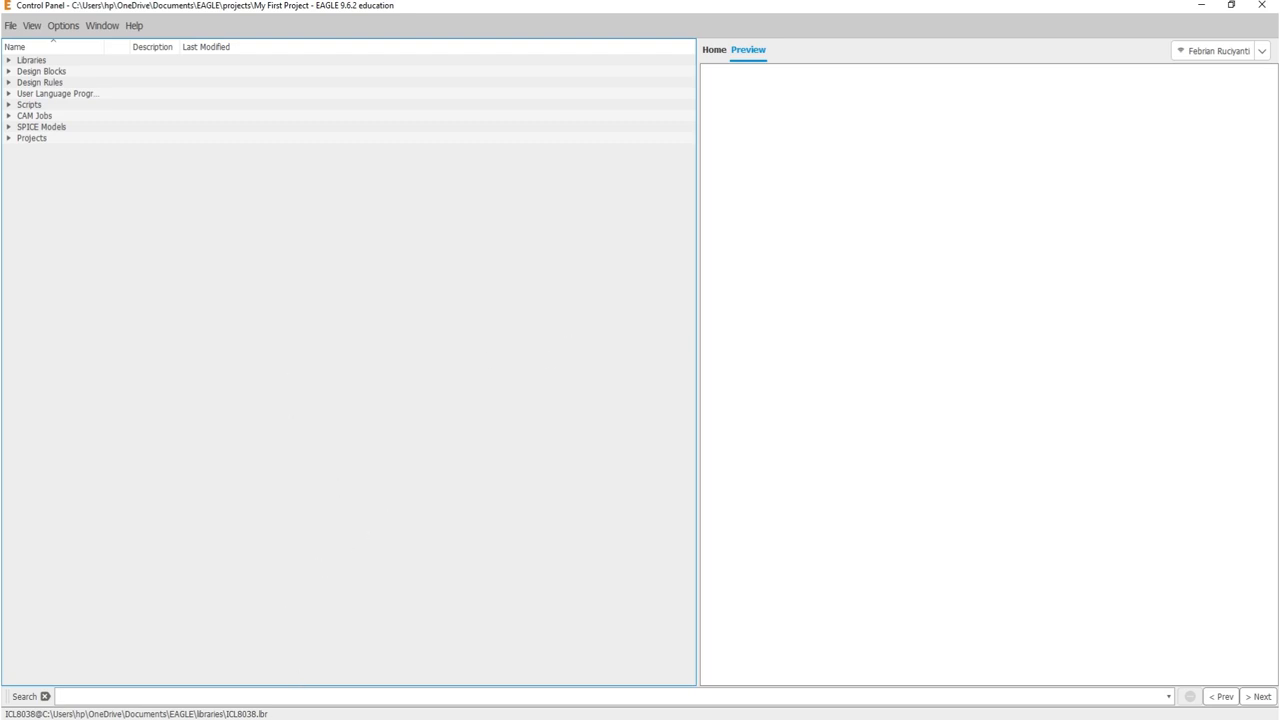
Step: Maximize the NE555 datasheet in Chrome and scroll down to the page 34 PDIP package drawing
{"action": "left_click", "coordinate": [338, 718]}
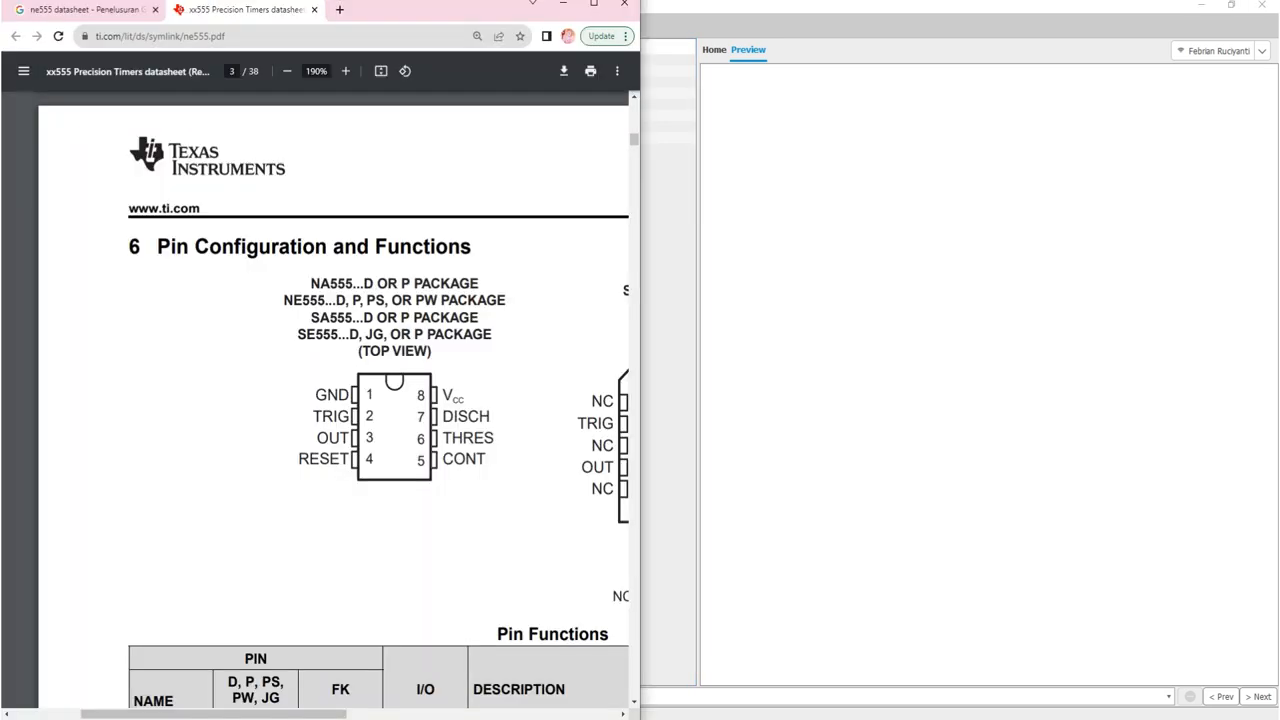
{"action": "left_click", "coordinate": [593, 8]}
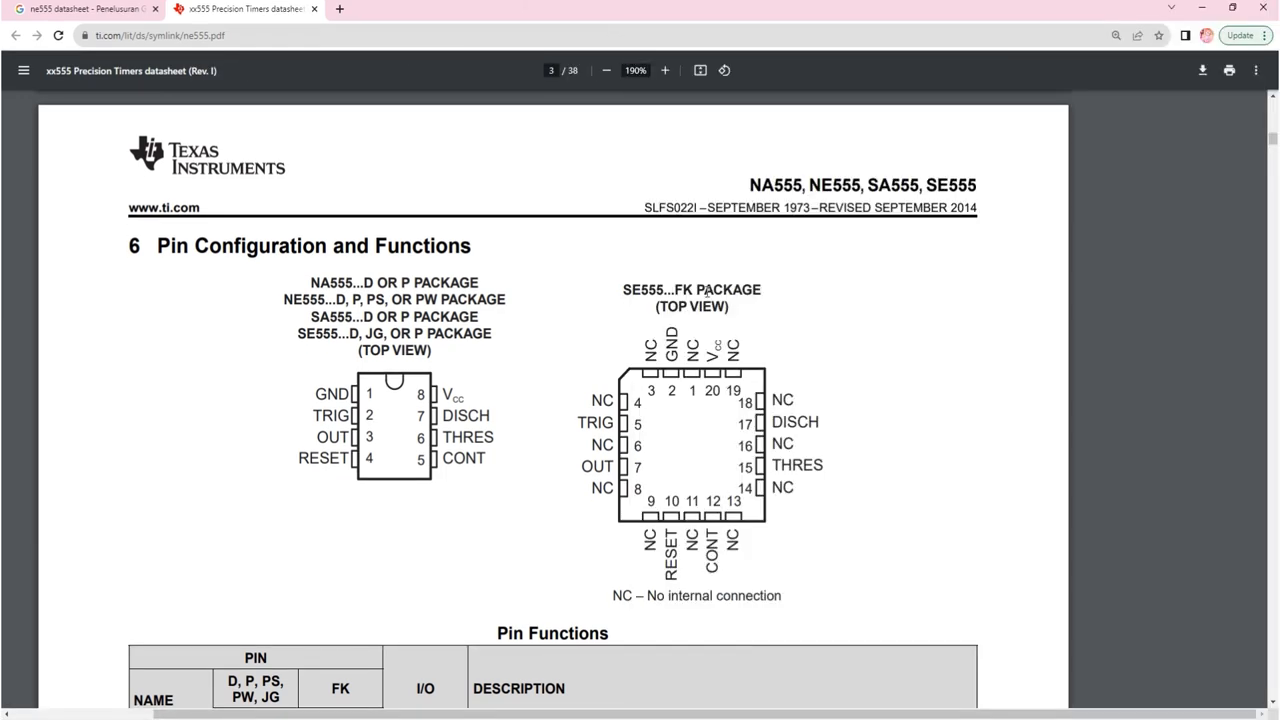
{"action": "scroll", "coordinate": [707, 290], "scroll_direction": "down", "scroll_amount": 8}
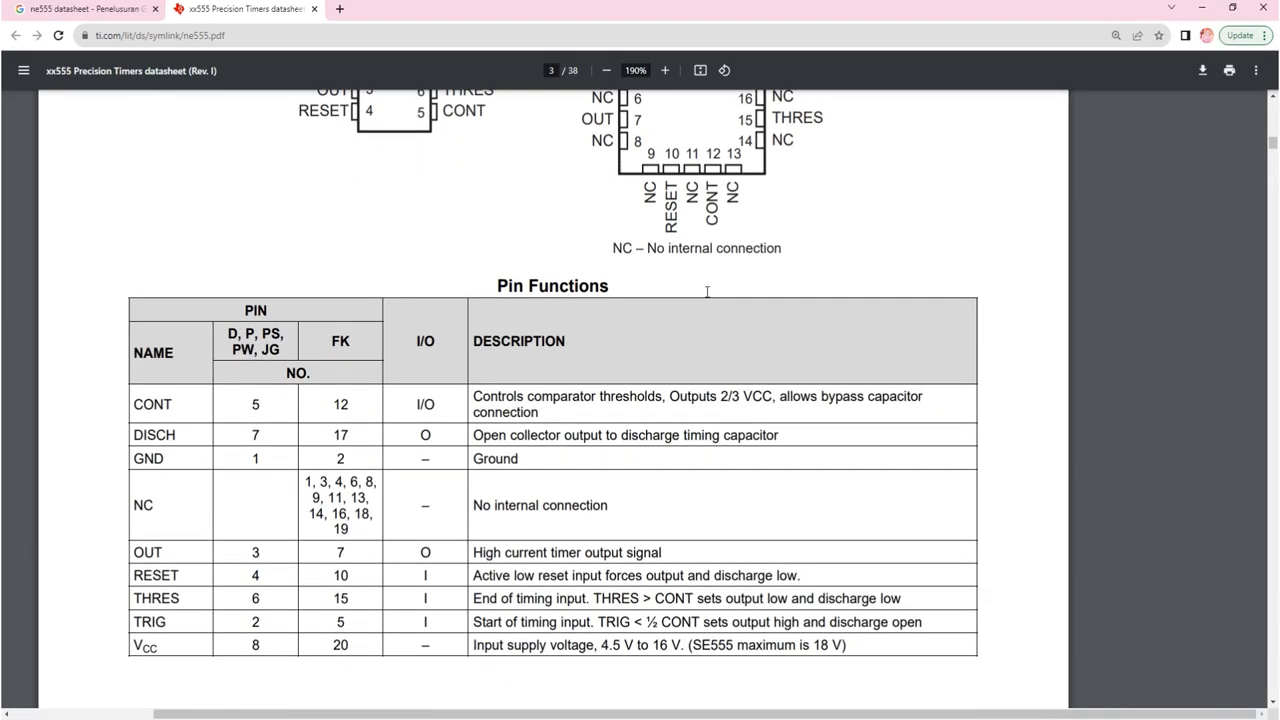
{"action": "scroll", "coordinate": [707, 291], "scroll_direction": "down", "scroll_amount": 20}
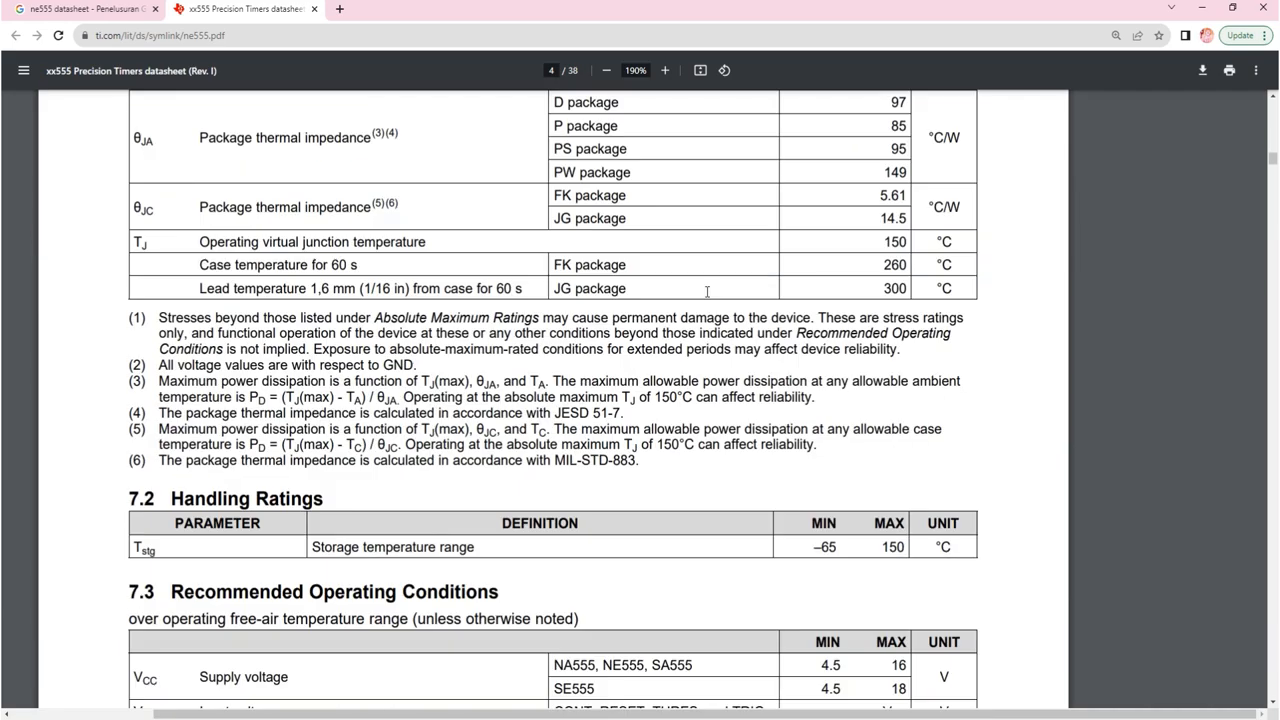
{"action": "scroll", "coordinate": [707, 291], "scroll_direction": "down", "scroll_amount": 15}
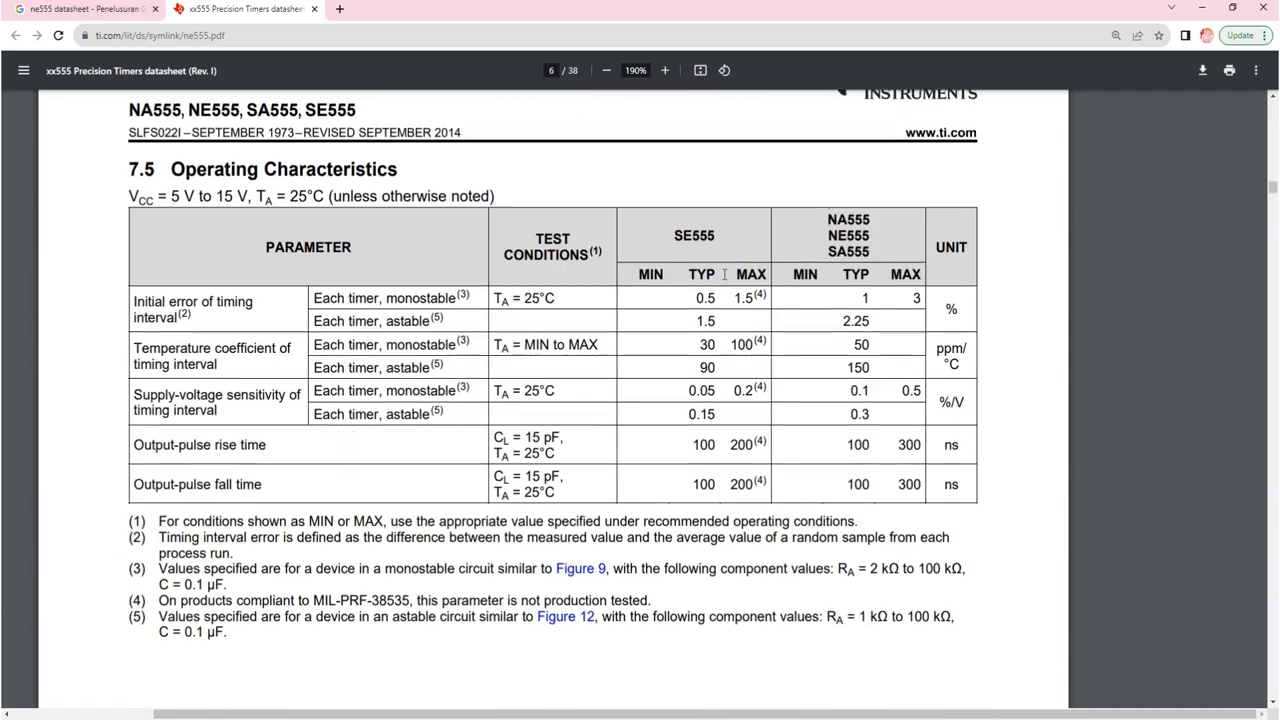
{"action": "scroll", "coordinate": [727, 272], "scroll_direction": "down", "scroll_amount": 12}
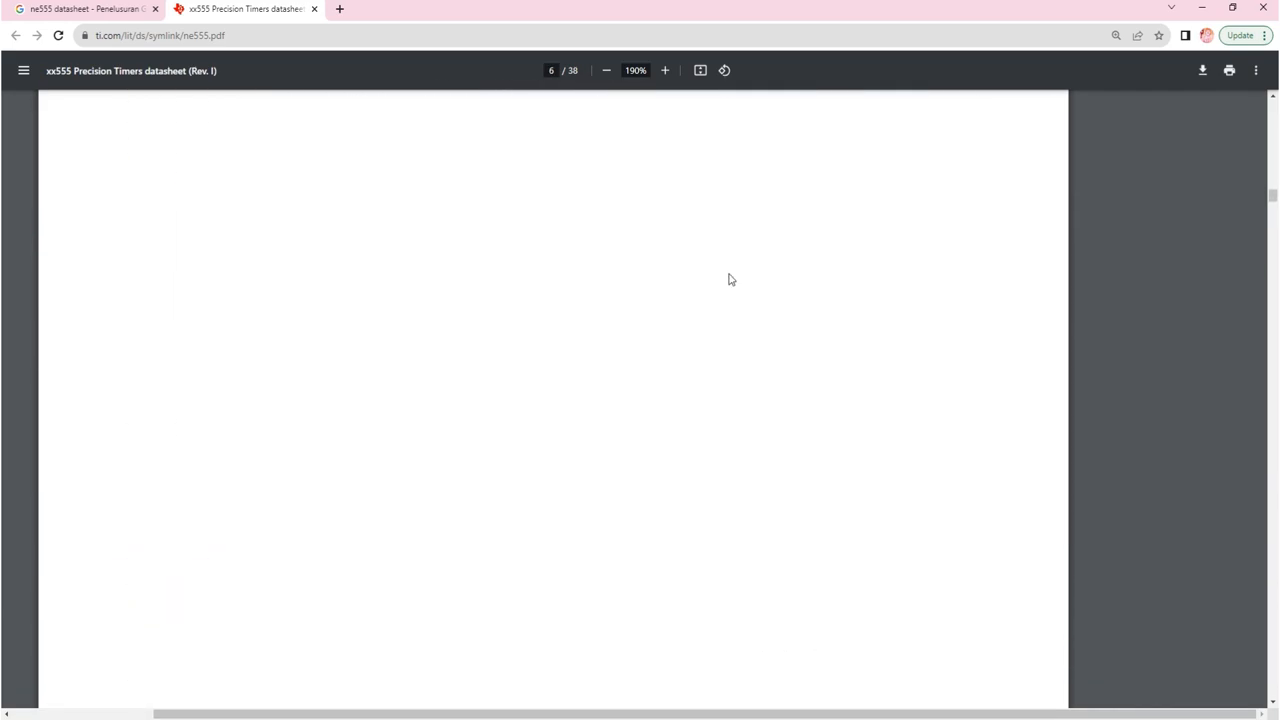
{"action": "left_click_drag", "start_coordinate": [1272, 213], "coordinate": [1229, 584]}
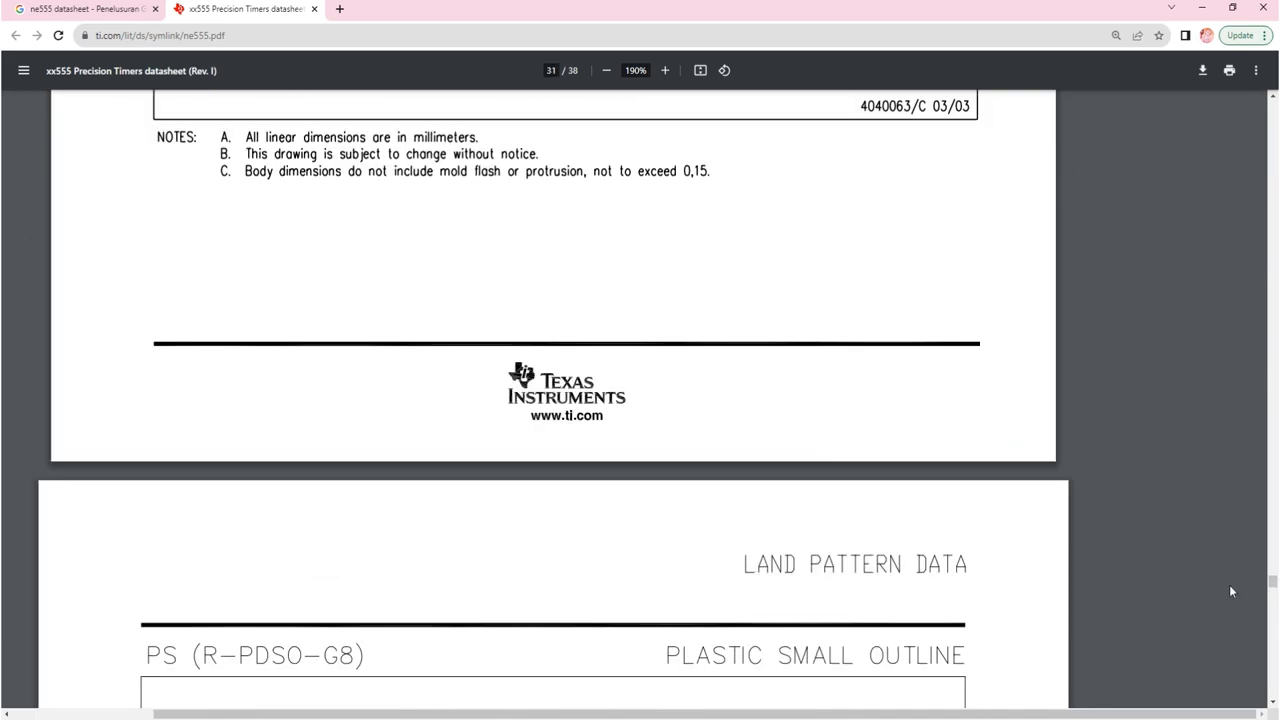
{"action": "scroll", "coordinate": [716, 321], "scroll_direction": "down", "scroll_amount": 10}
{"action": "scroll", "coordinate": [716, 321], "scroll_direction": "down", "scroll_amount": 20}
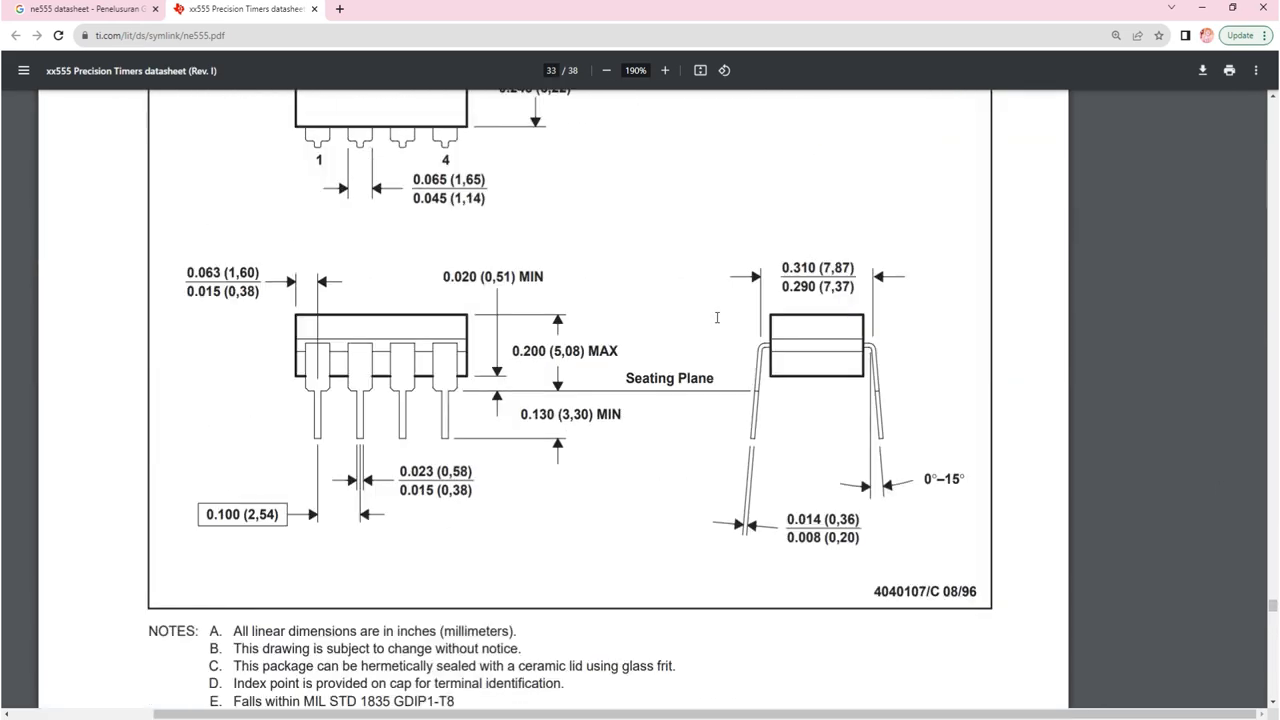
{"action": "scroll", "coordinate": [716, 318], "scroll_direction": "down", "scroll_amount": 3}
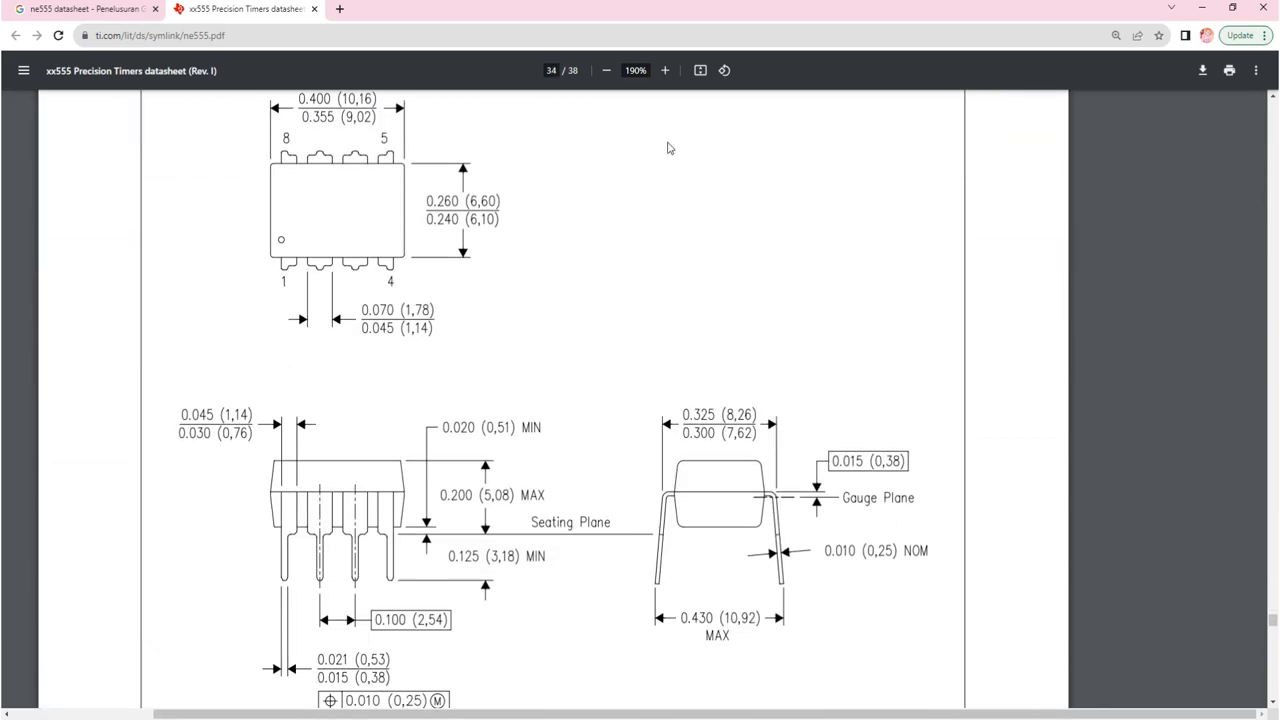
Step: Zoom the datasheet out to 150% to see the whole drawing, then return to EAGLE
{"action": "left_click", "coordinate": [606, 70]}
{"action": "left_click", "coordinate": [606, 70]}
{"action": "scroll", "coordinate": [641, 149], "scroll_direction": "up", "scroll_amount": 1}
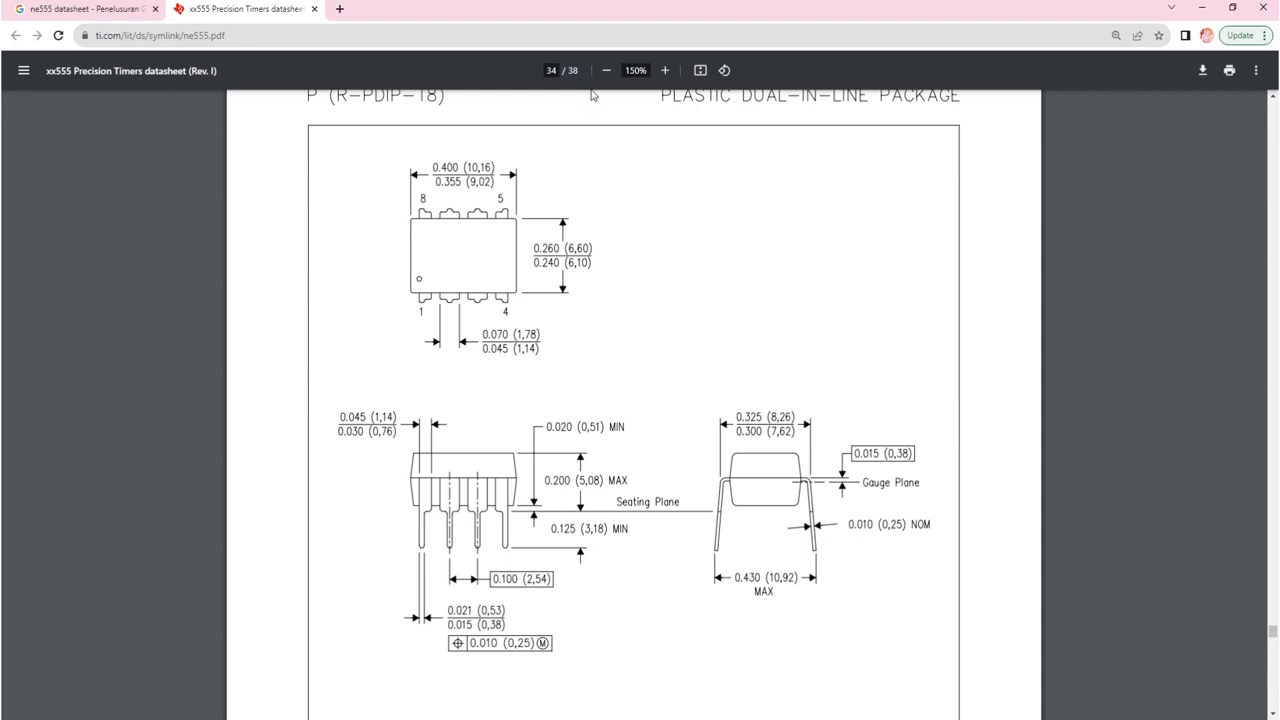
{"action": "scroll", "coordinate": [691, 211], "scroll_direction": "up", "scroll_amount": 1}
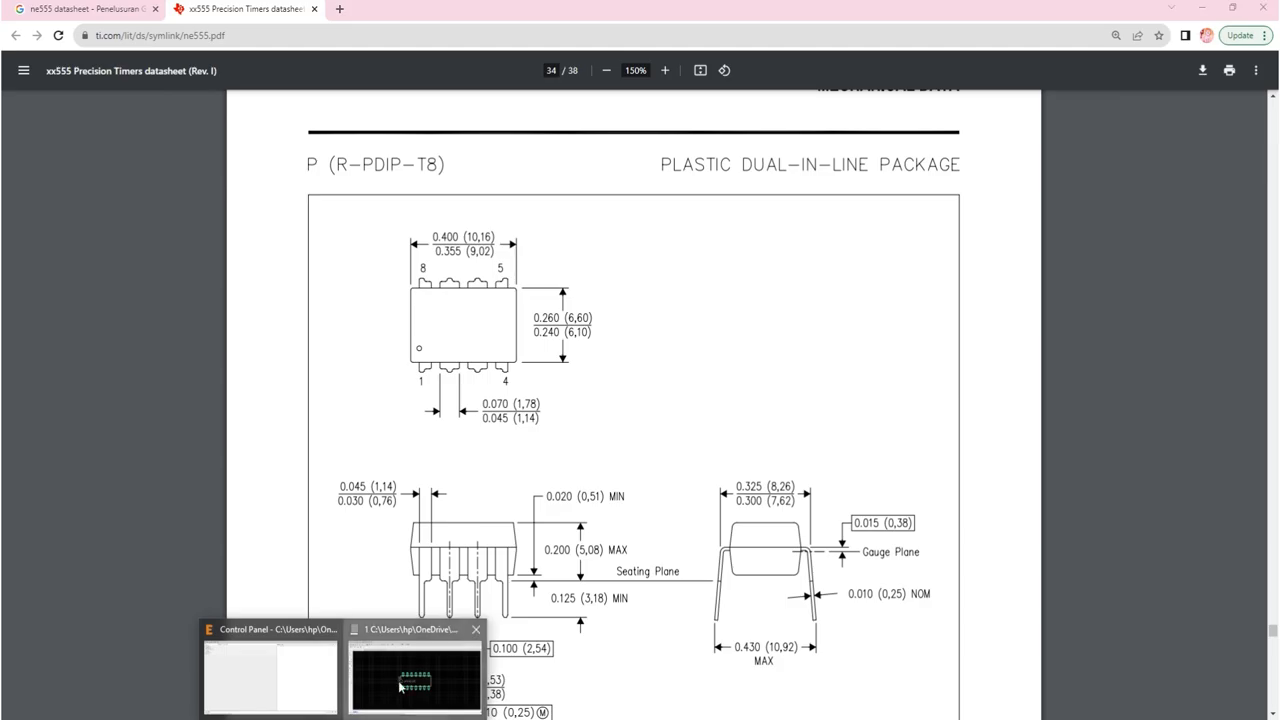
{"action": "left_click", "coordinate": [414, 674]}
{"action": "scroll", "coordinate": [652, 460], "scroll_direction": "up", "scroll_amount": 1}
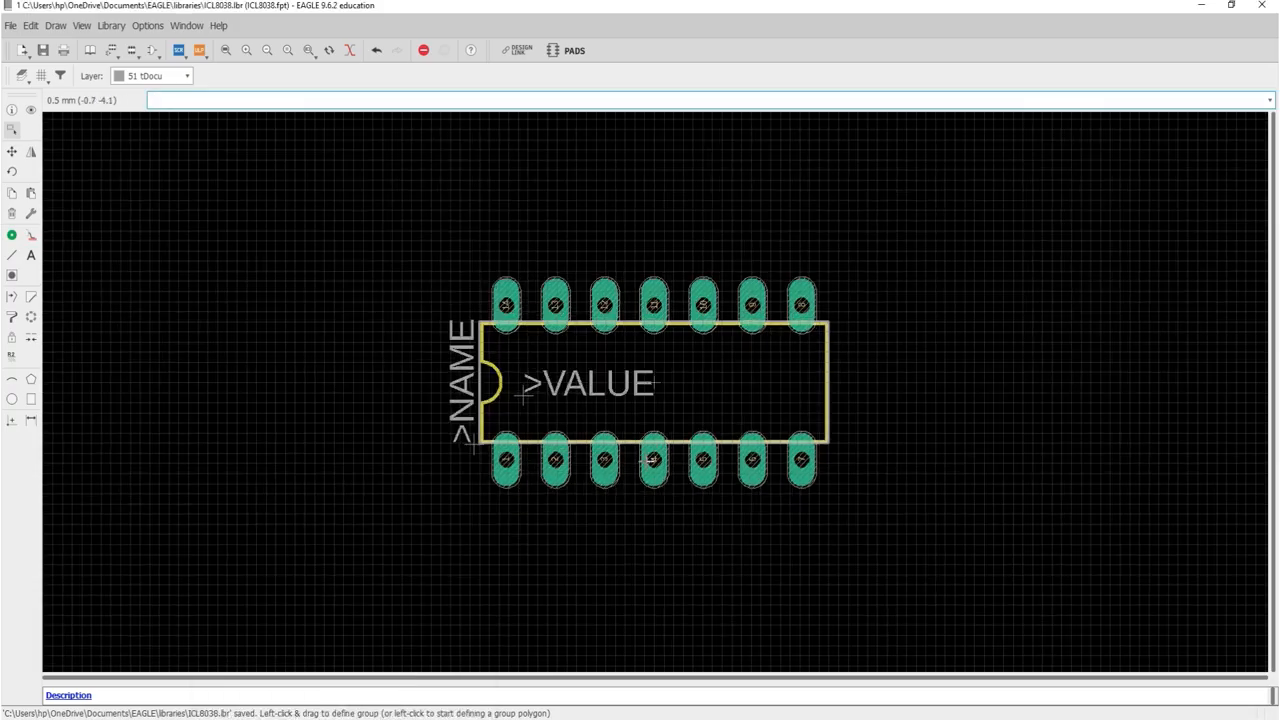
{"action": "left_click", "coordinate": [223, 52]}
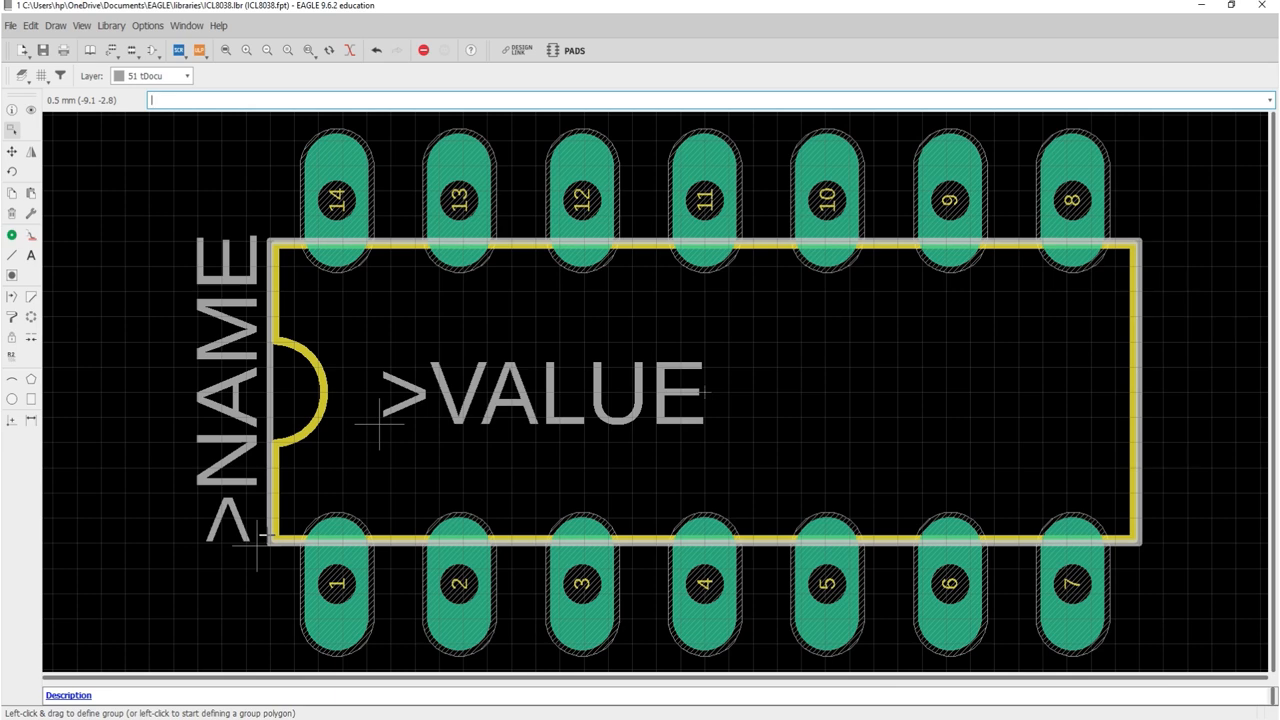
{"action": "right_click", "coordinate": [271, 392]}
Step: Dismiss the context menu without running any of its actions
{"action": "left_click", "coordinate": [275, 366]}
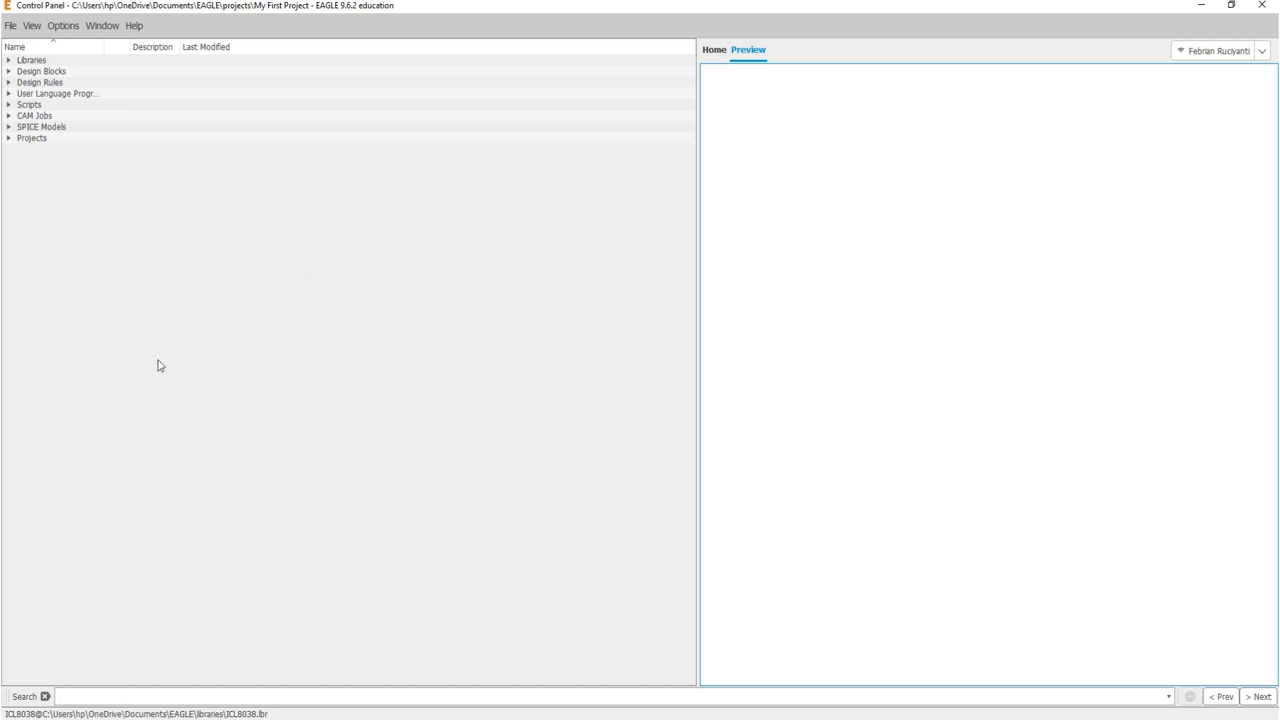
Step: Expand Libraries > libraries in the Control Panel and open NE555P_library.lbr for editing
{"action": "left_click", "coordinate": [8, 61]}
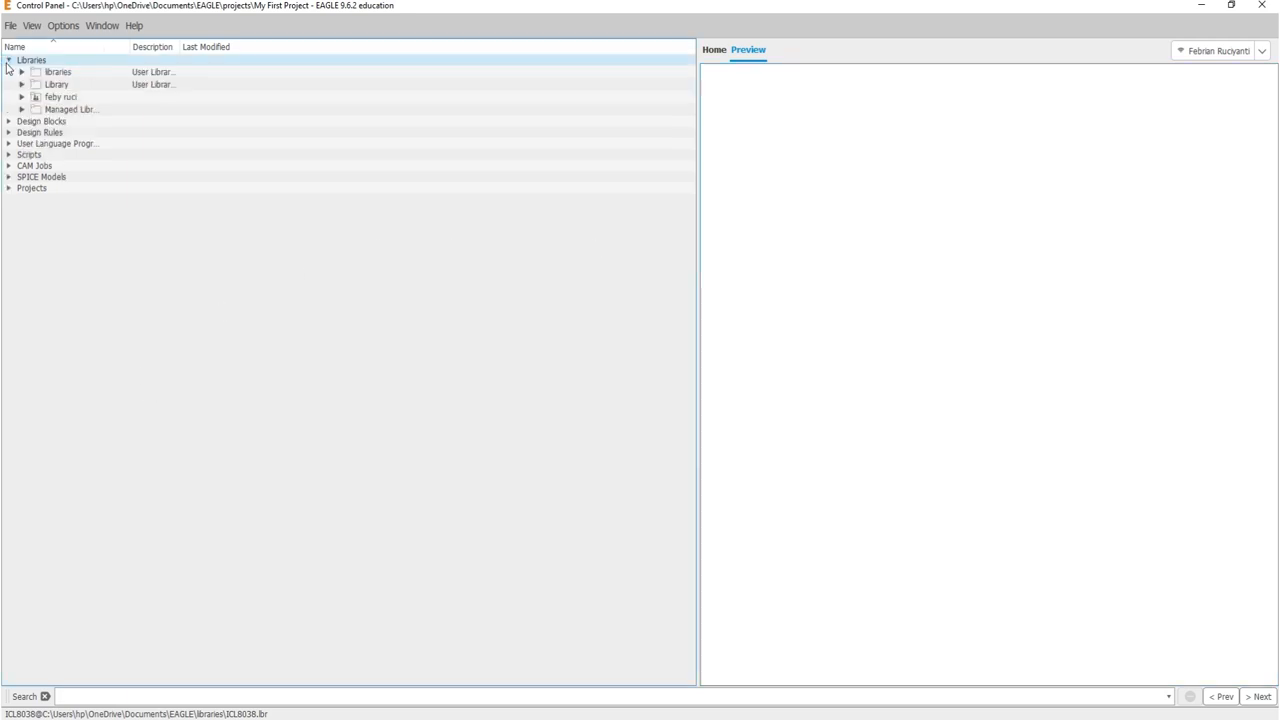
{"action": "left_click", "coordinate": [20, 73]}
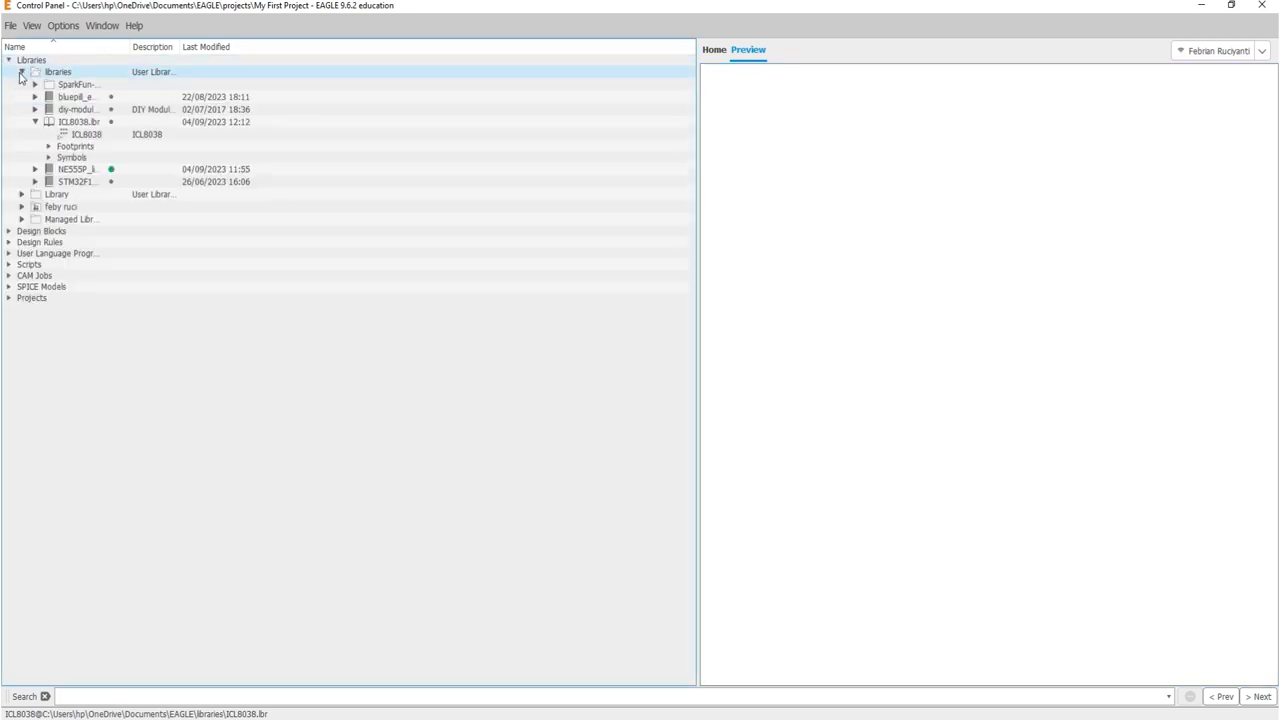
{"action": "left_click", "coordinate": [34, 122]}
{"action": "left_click", "coordinate": [49, 135]}
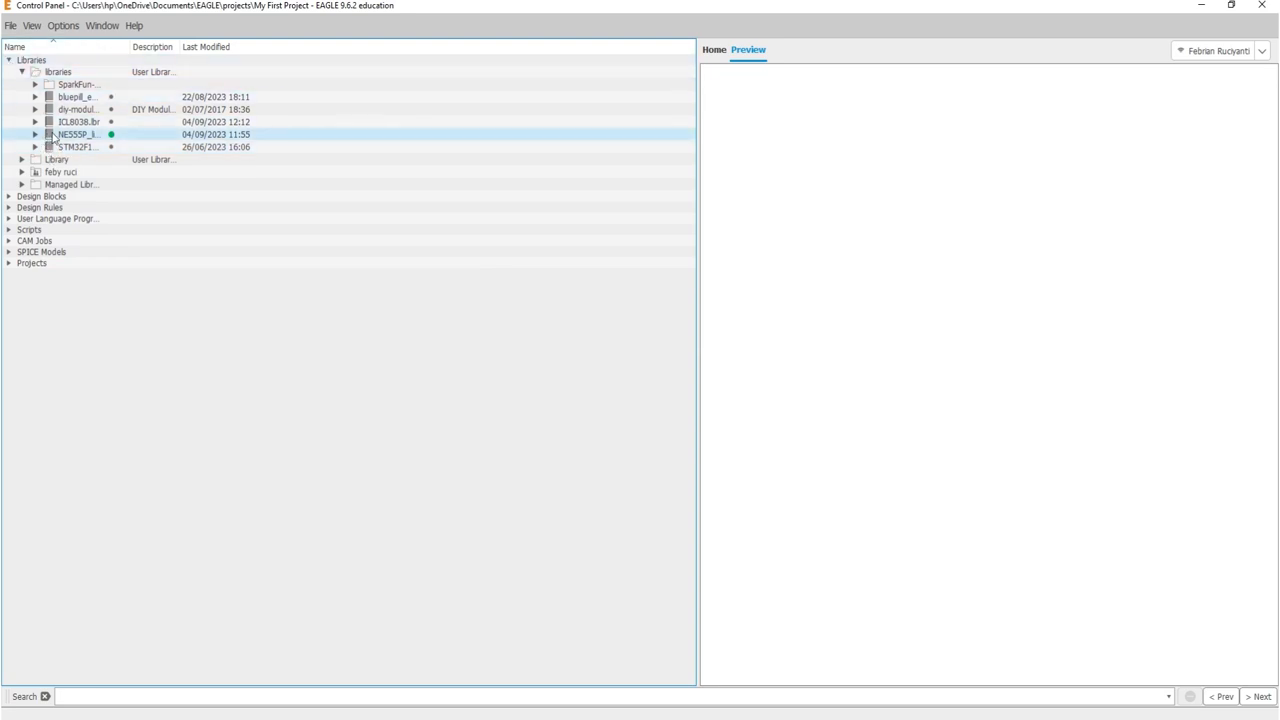
{"action": "right_click", "coordinate": [64, 138]}
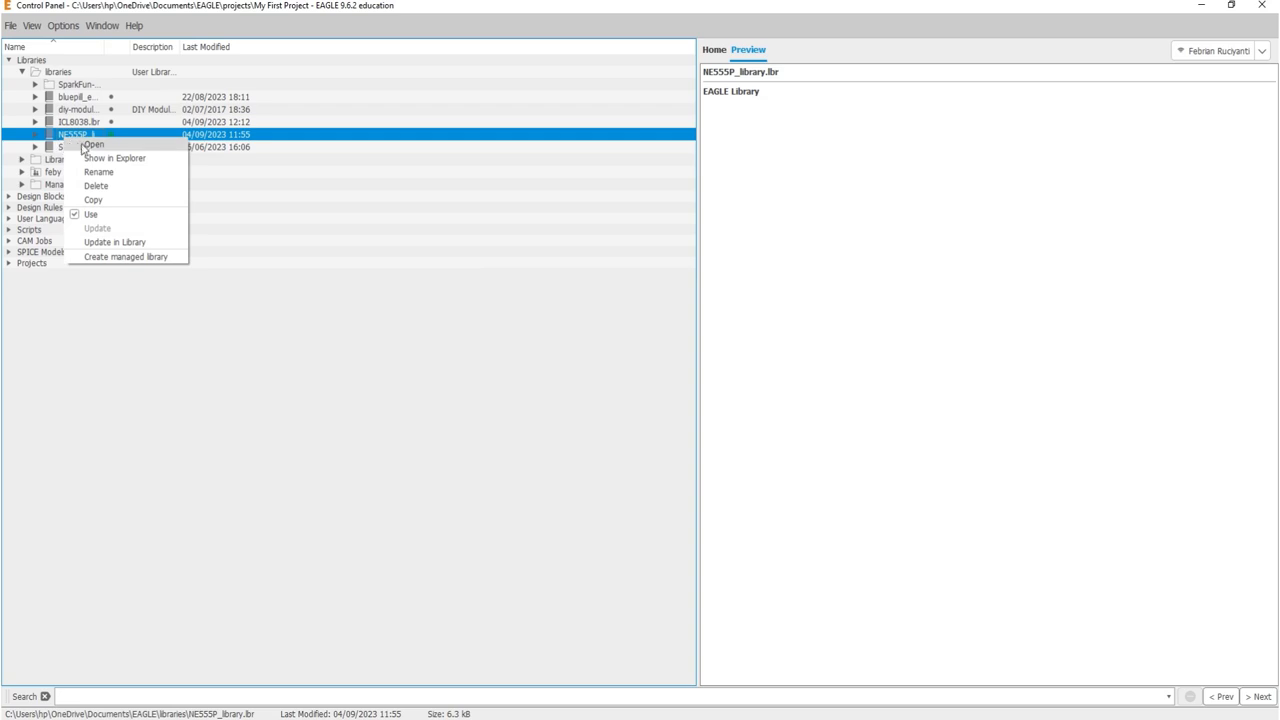
{"action": "left_click", "coordinate": [88, 146]}
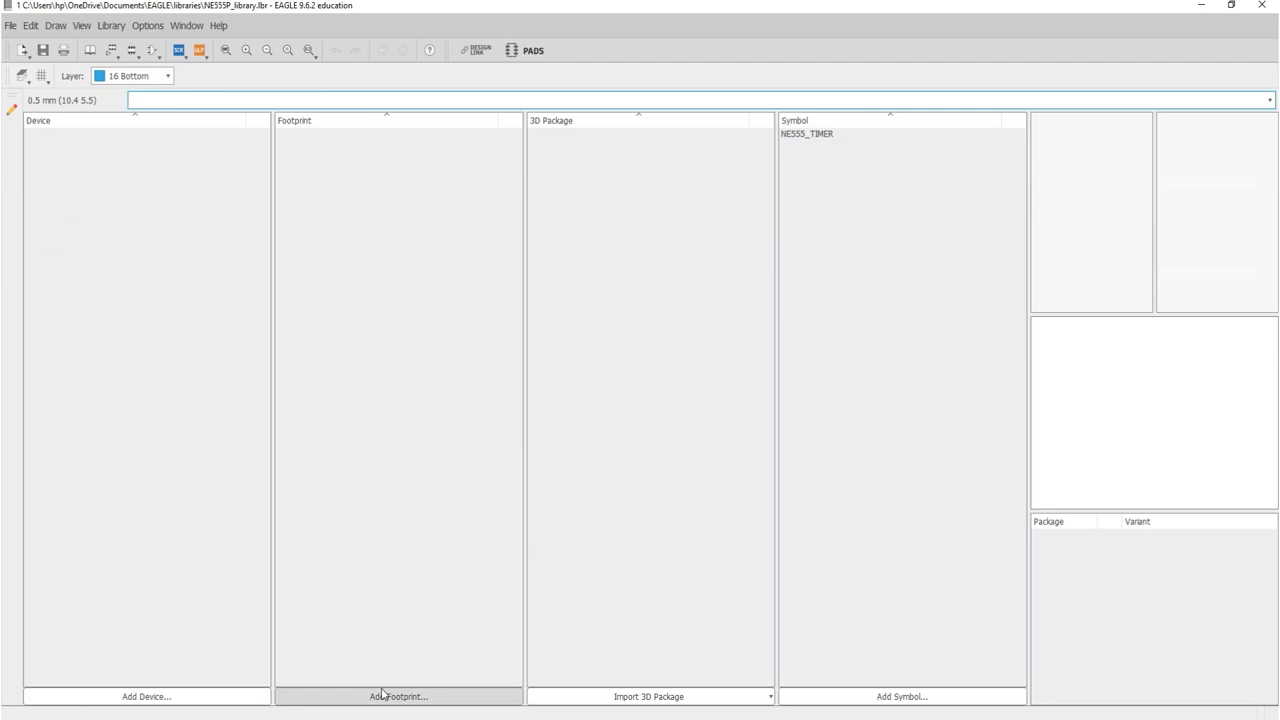
Step: Create a new footprint named NE555_PDIP8 and confirm the creation warning
{"action": "left_click", "coordinate": [135, 52]}
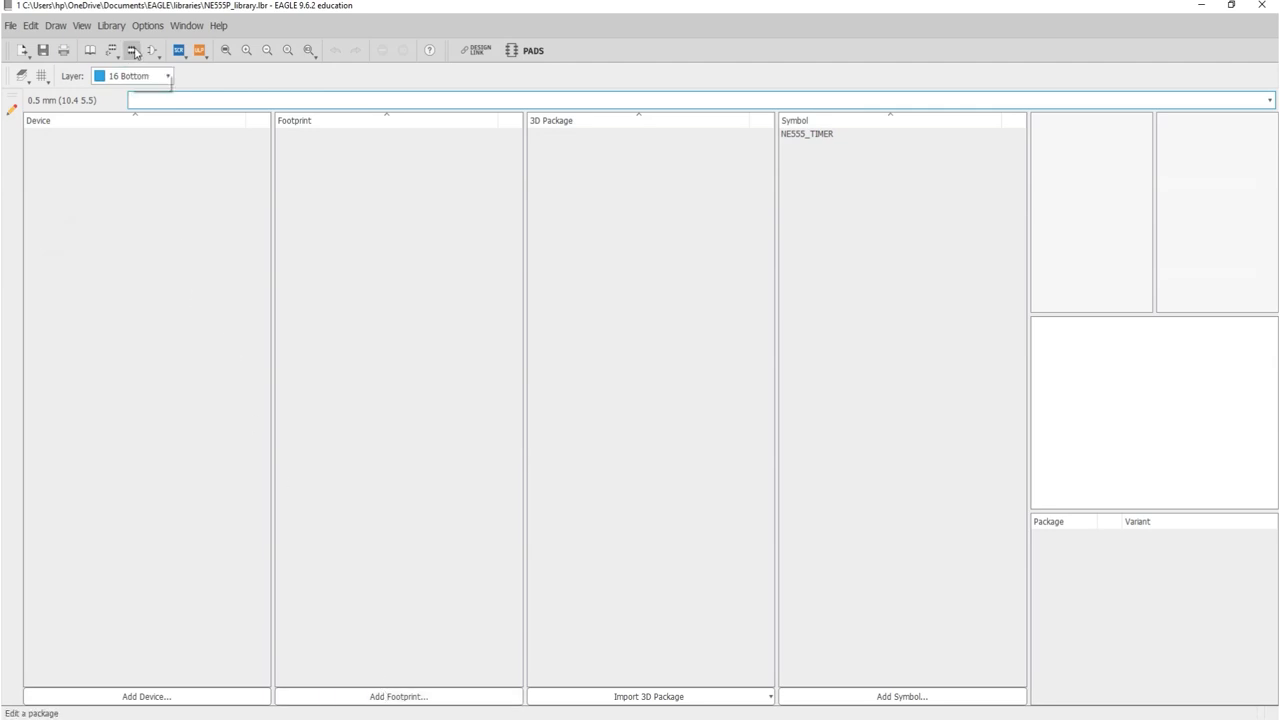
{"action": "left_click_drag", "start_coordinate": [150, 22], "coordinate": [406, 229]}
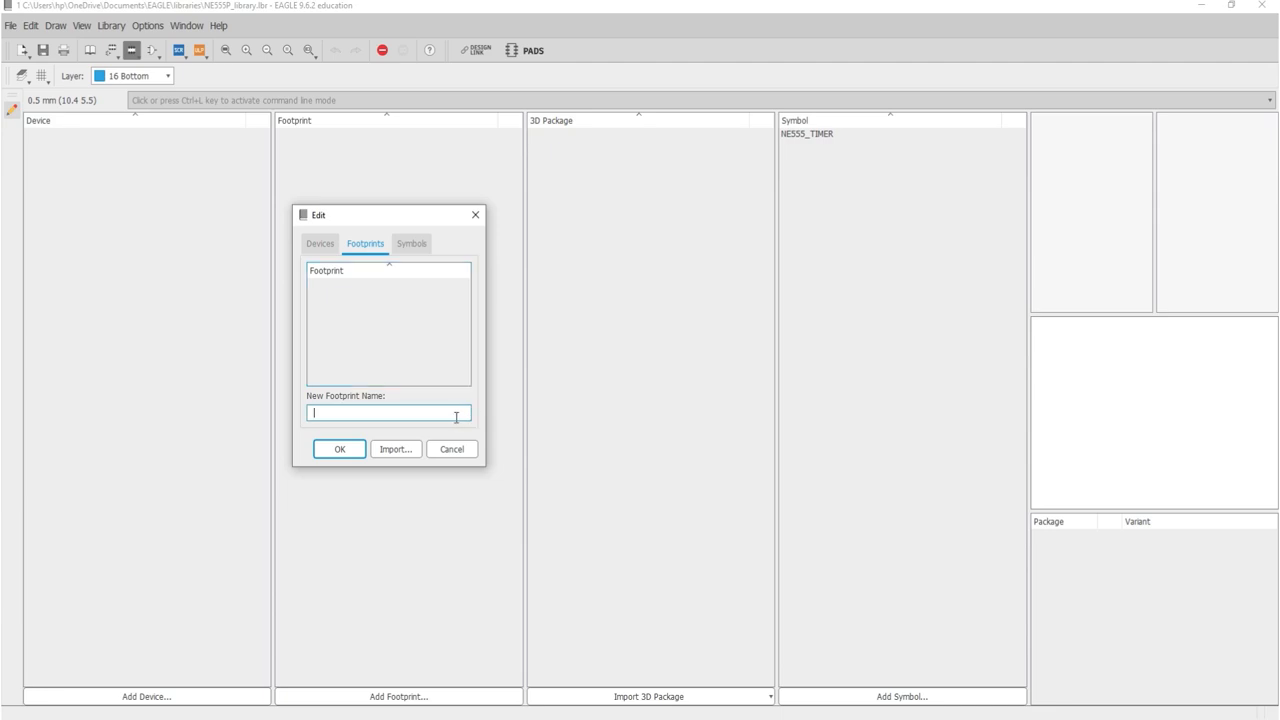
{"action": "type", "text": "NE"}
{"action": "key", "text": "BackSpace"}
{"action": "type", "text": "E555_PDIP8"}
{"action": "left_click", "coordinate": [363, 447]}
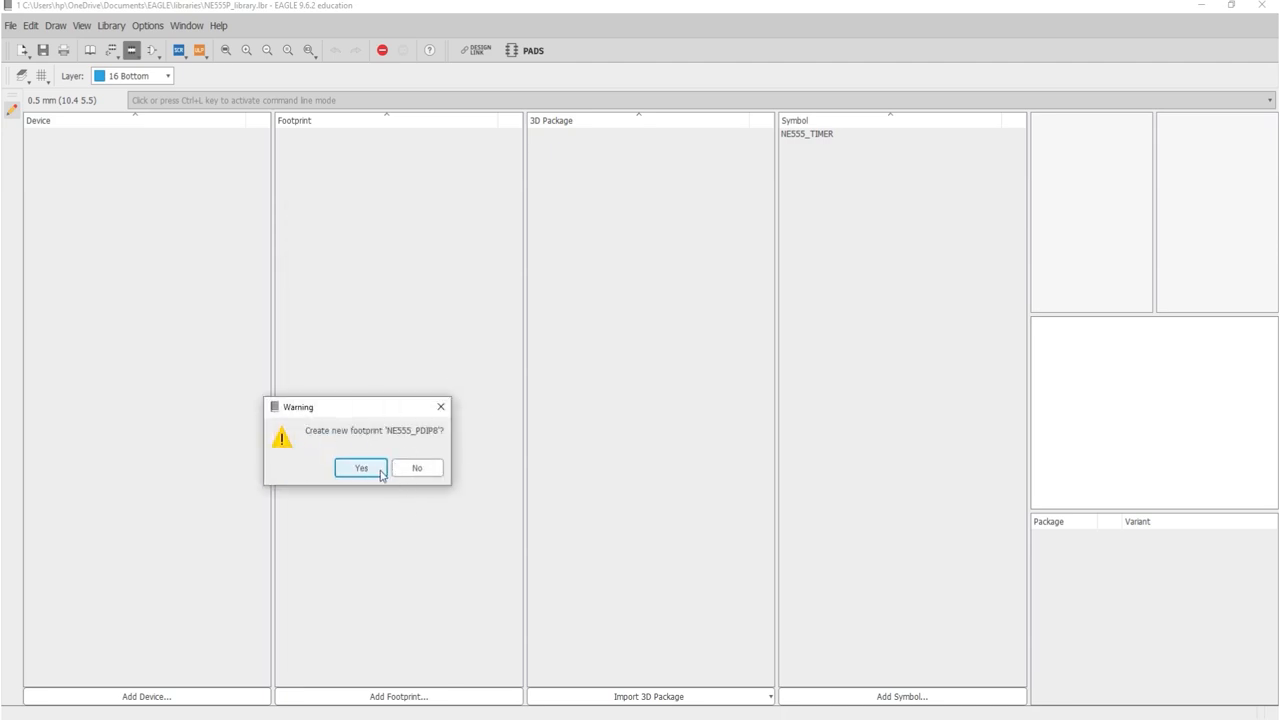
{"action": "left_click", "coordinate": [361, 468]}
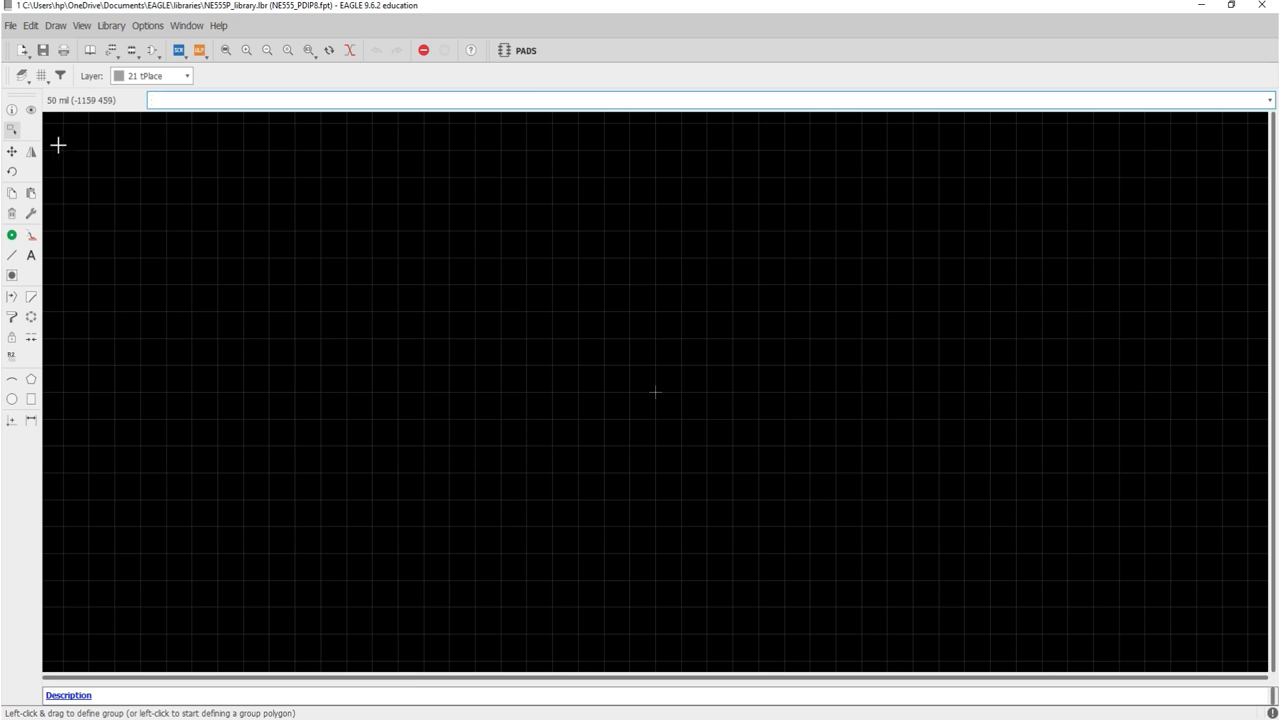
Step: Set the footprint grid to 0.05 mm with grid display kept on
{"action": "left_click", "coordinate": [40, 78]}
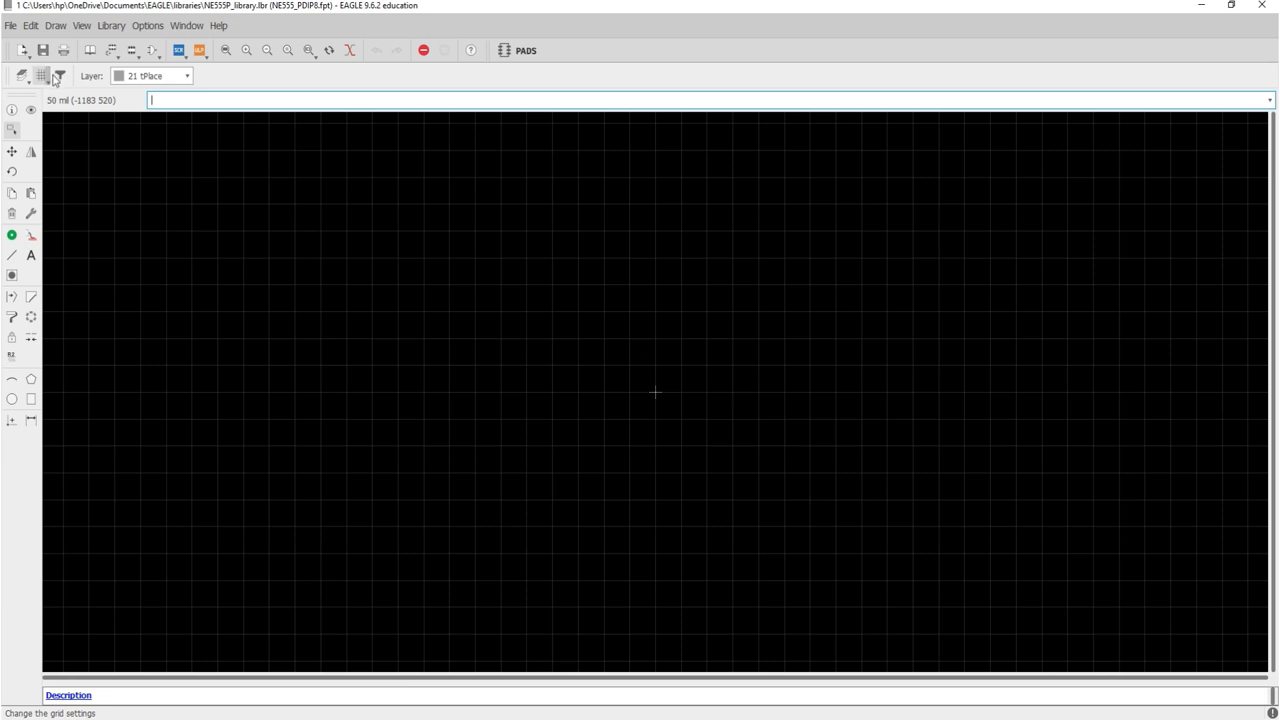
{"action": "left_click_drag", "start_coordinate": [81, 13], "coordinate": [132, 142]}
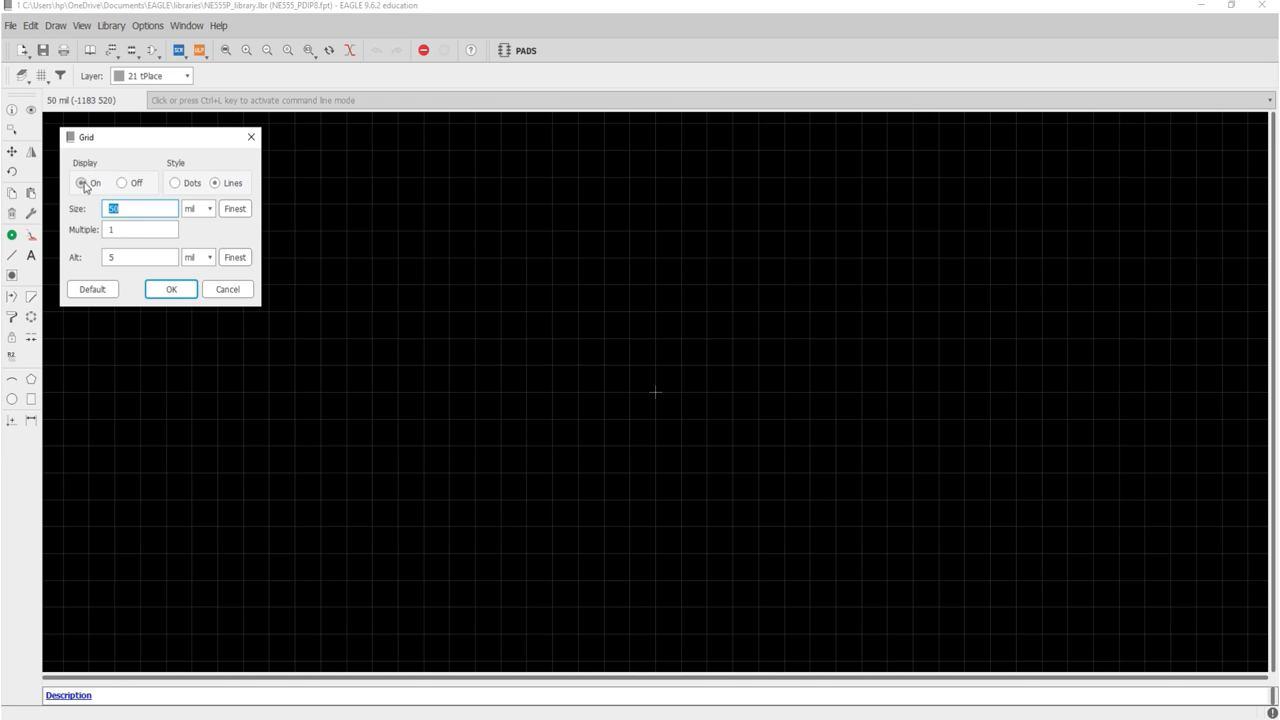
{"action": "left_click", "coordinate": [84, 186]}
{"action": "left_click", "coordinate": [190, 215]}
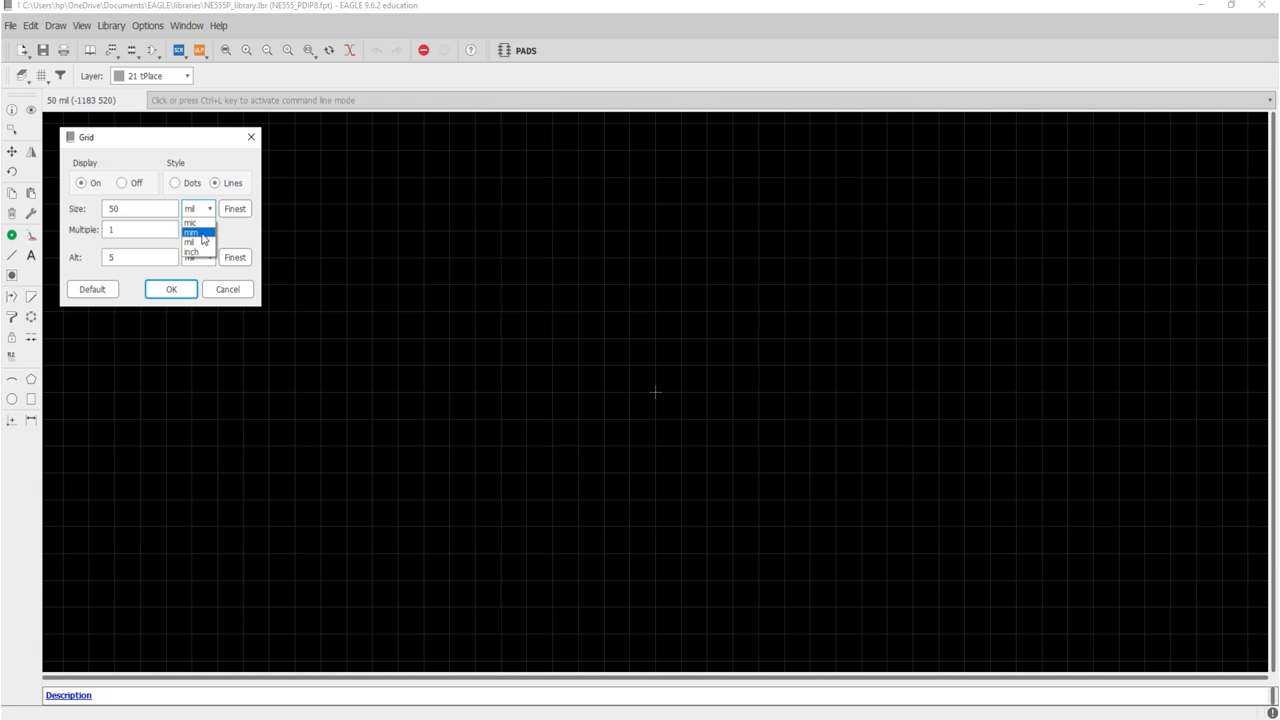
{"action": "left_click", "coordinate": [200, 233]}
{"action": "left_click_drag", "start_coordinate": [132, 209], "coordinate": [63, 220]}
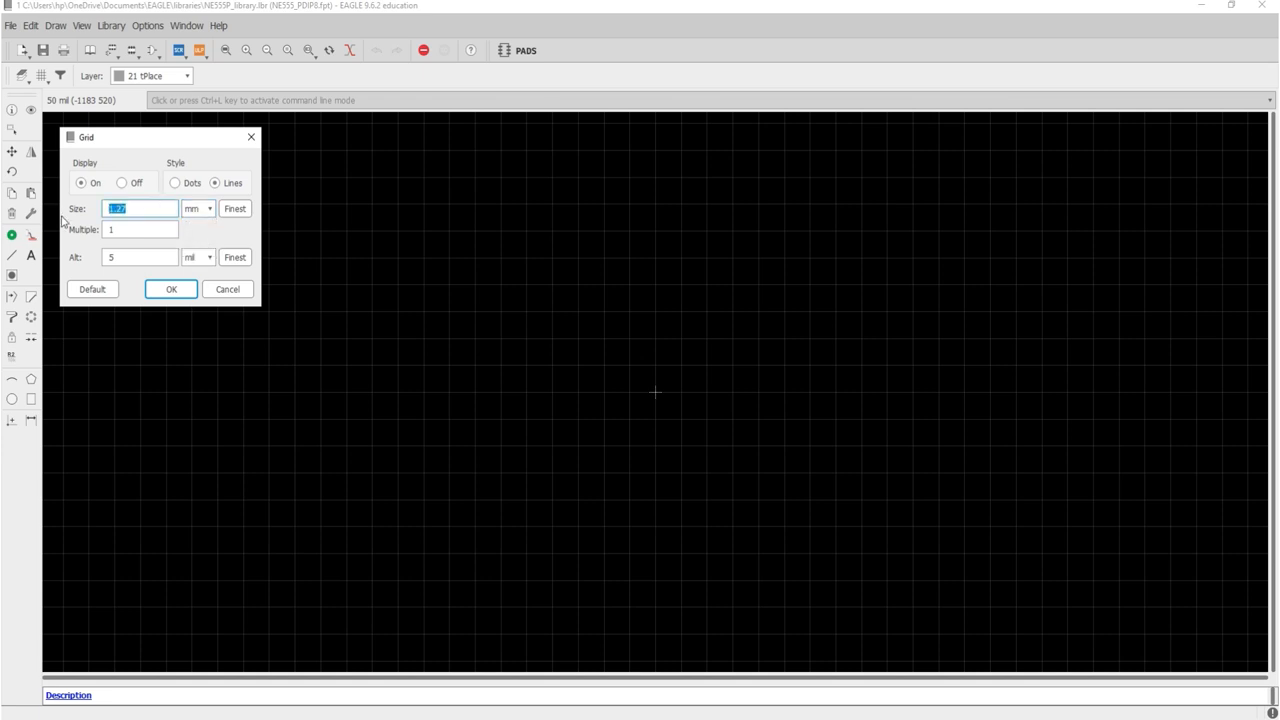
{"action": "type", "text": "0.05"}
{"action": "left_click", "coordinate": [151, 289]}
{"action": "scroll", "coordinate": [660, 360], "scroll_direction": "up", "scroll_amount": 2}
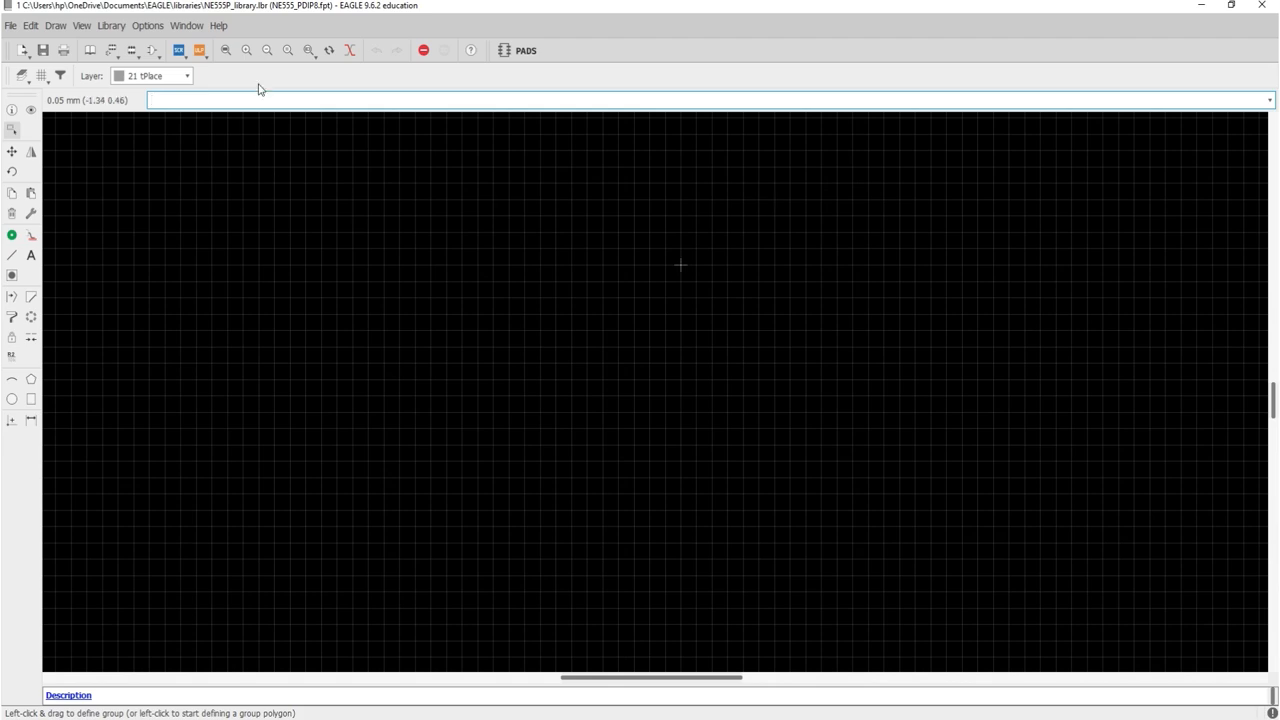
{"action": "left_click", "coordinate": [227, 50]}
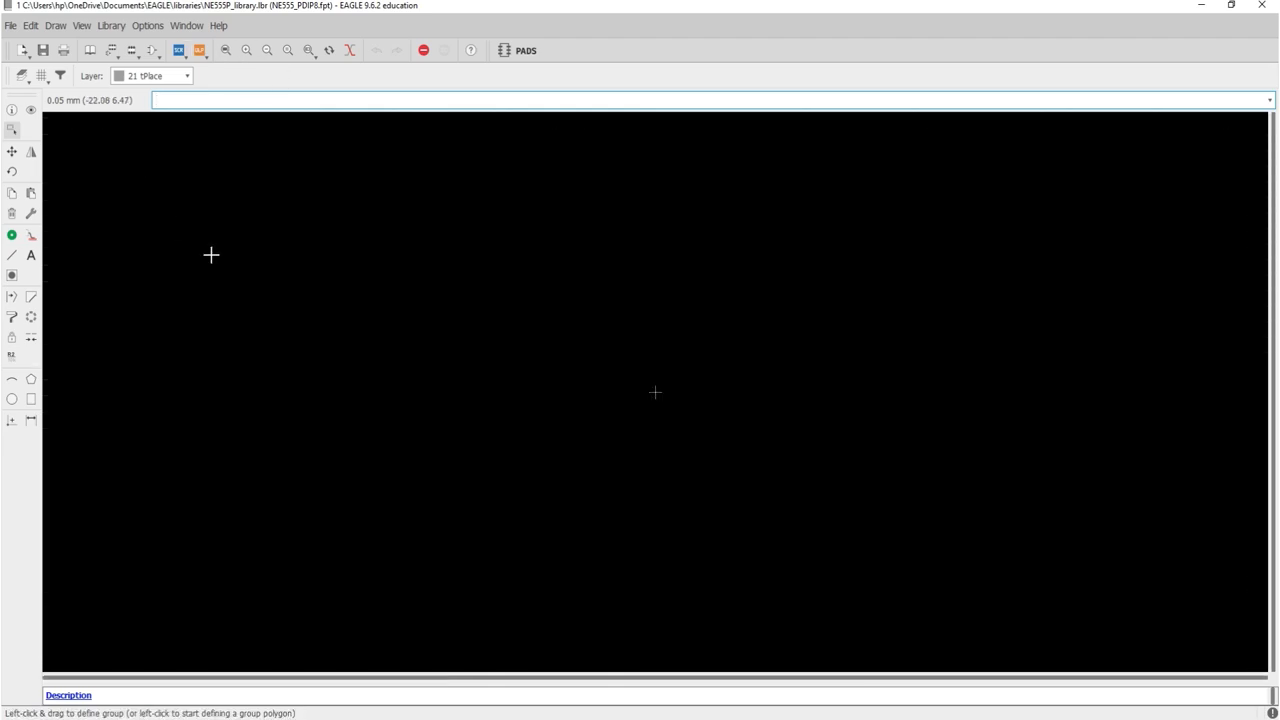
Step: Tile the EAGLE footprint editor on the right half beside the NE555 package drawing
{"action": "left_click_drag", "start_coordinate": [565, 12], "coordinate": [1279, 115]}
{"action": "left_click", "coordinate": [492, 232]}
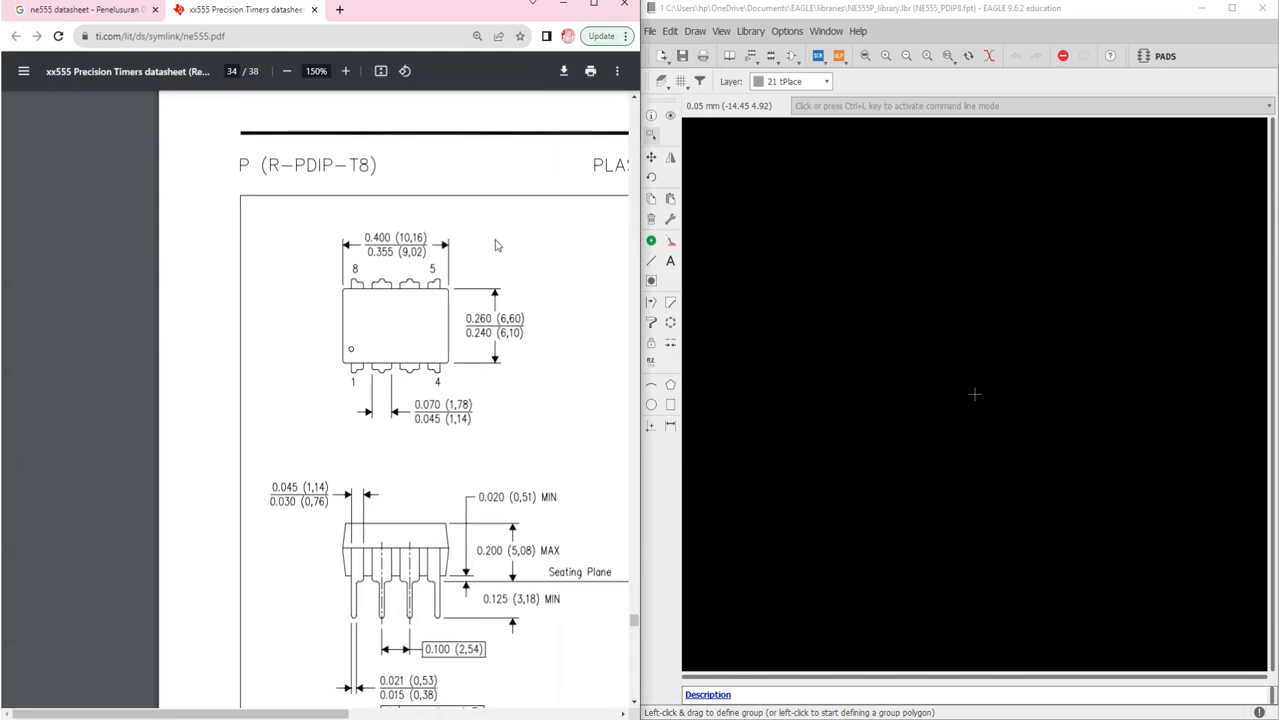
{"action": "scroll", "coordinate": [440, 272], "scroll_direction": "right", "scroll_amount": 2}
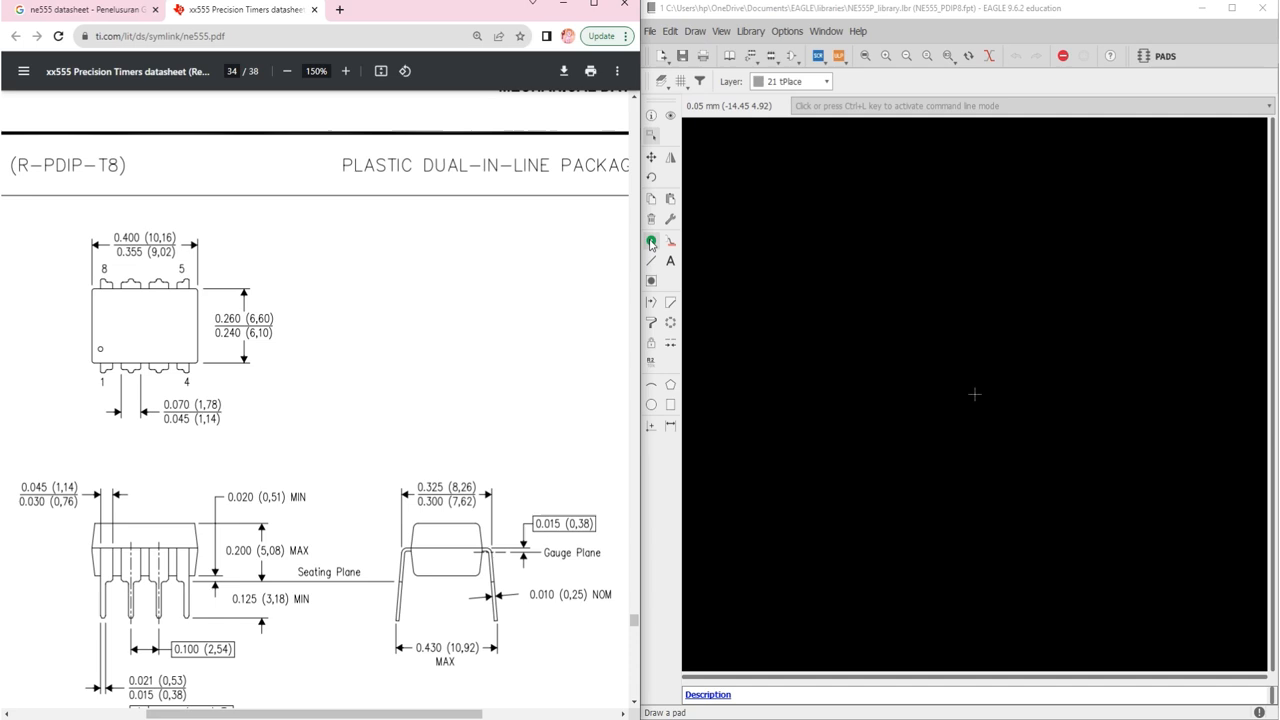
{"action": "left_click", "coordinate": [676, 285]}
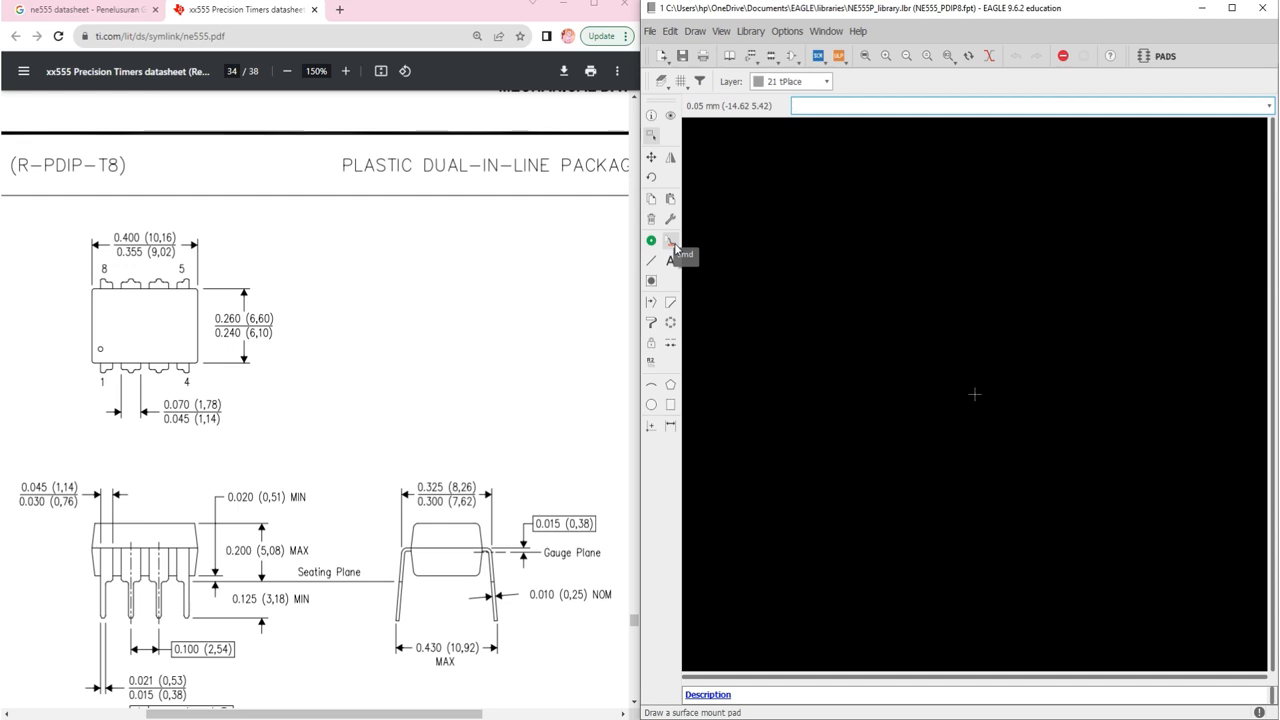
Step: Place a pad near the origin and open its properties with Info
{"action": "left_click", "coordinate": [651, 241]}
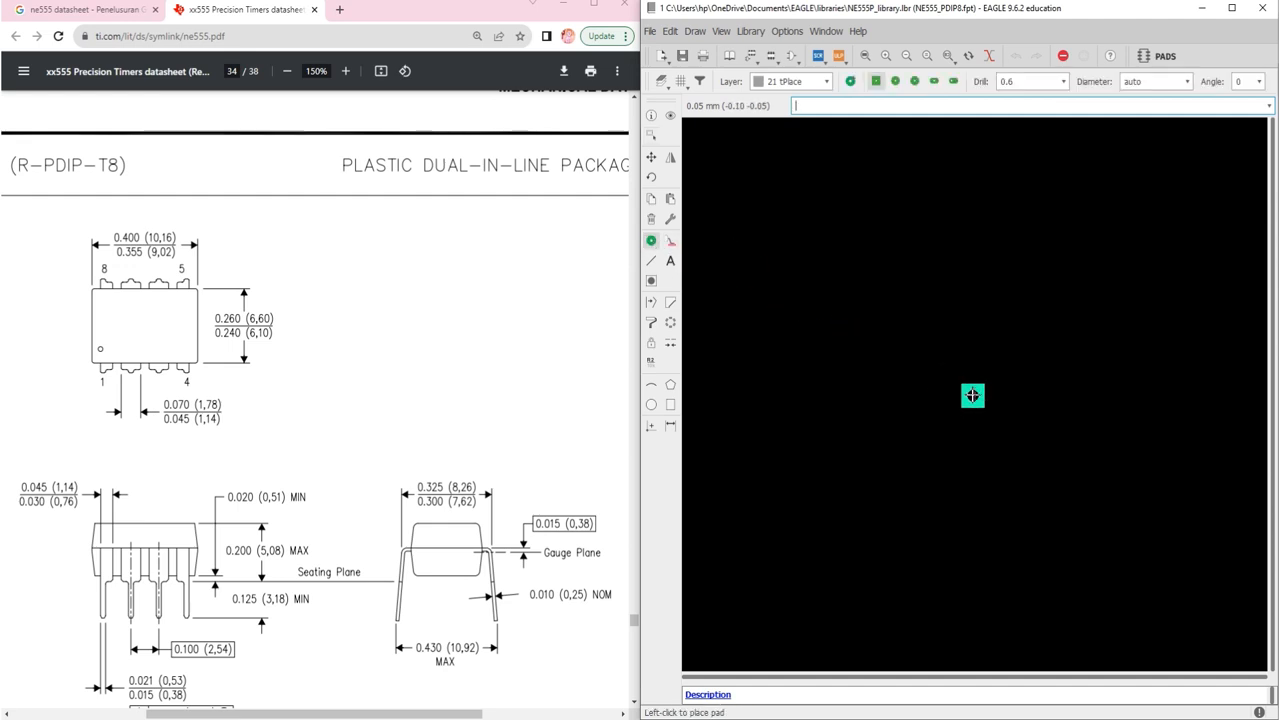
{"action": "left_click", "coordinate": [972, 395]}
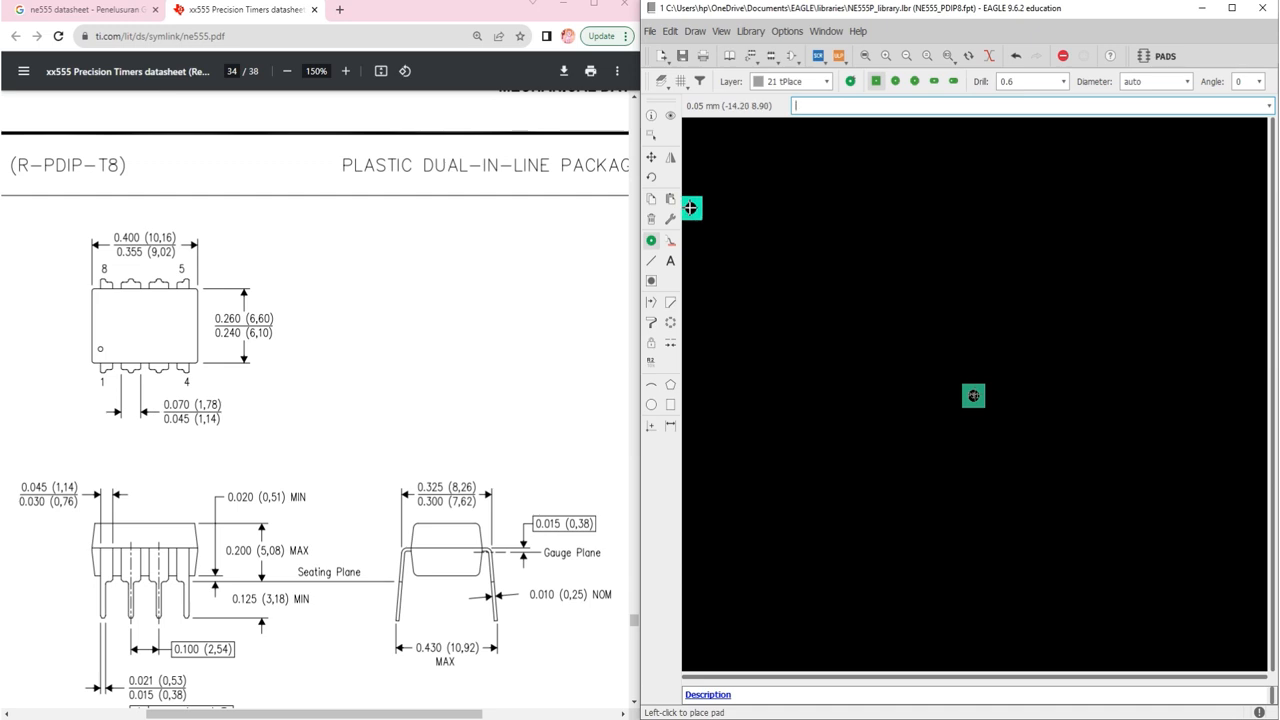
{"action": "left_click", "coordinate": [652, 117]}
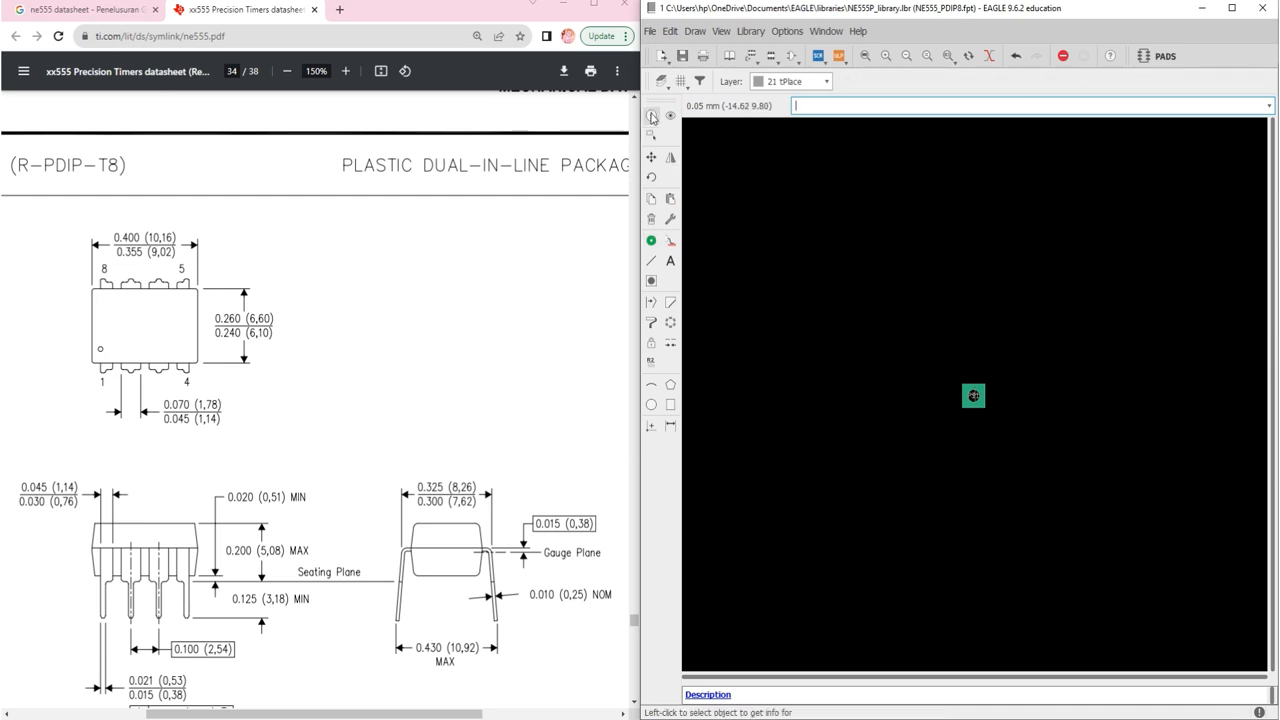
{"action": "left_click", "coordinate": [973, 396]}
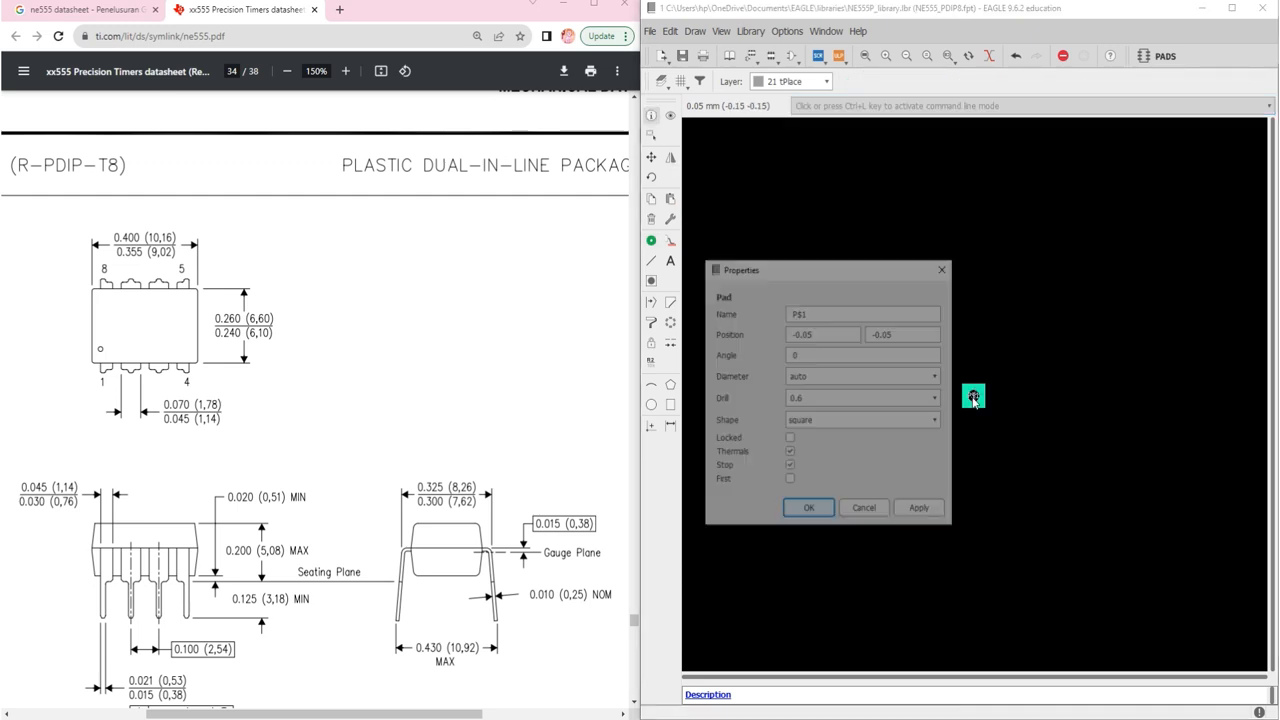
Step: Set the pad to position 0, 0 with a 0.8 drill and name it GND
{"action": "double_click", "coordinate": [916, 330]}
{"action": "type", "text": "0"}
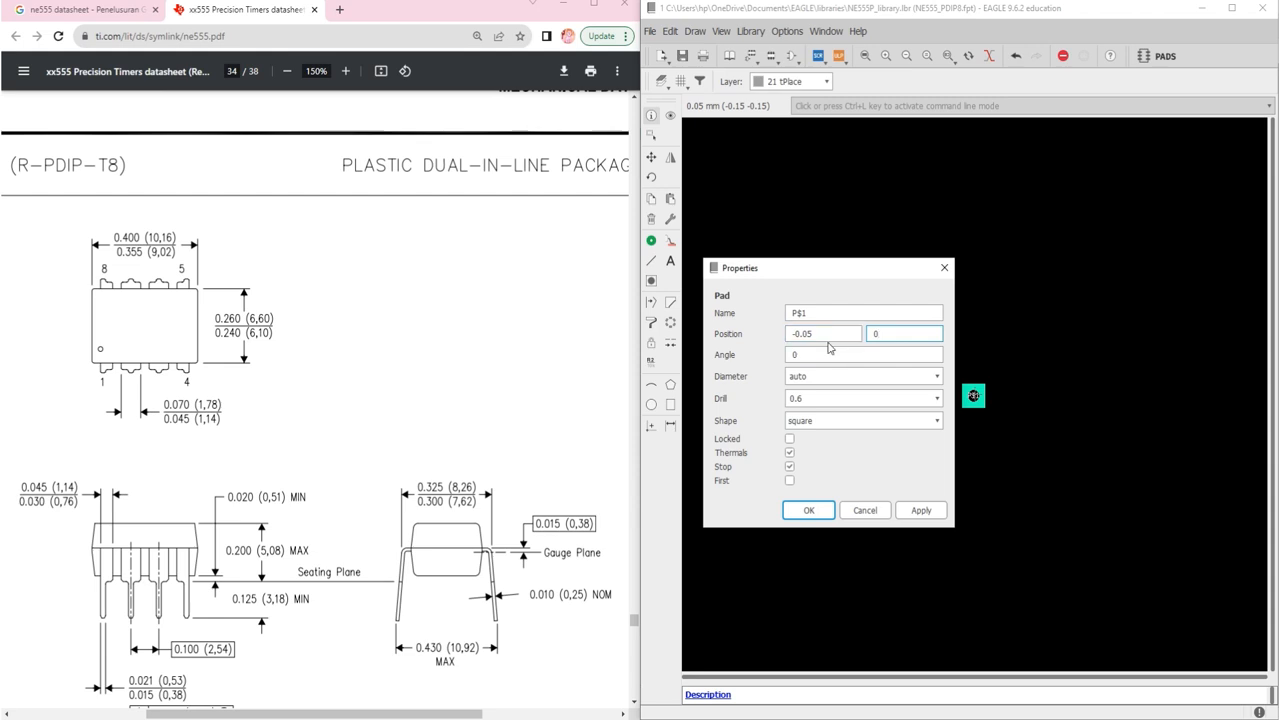
{"action": "double_click", "coordinate": [822, 334]}
{"action": "type", "text": "0"}
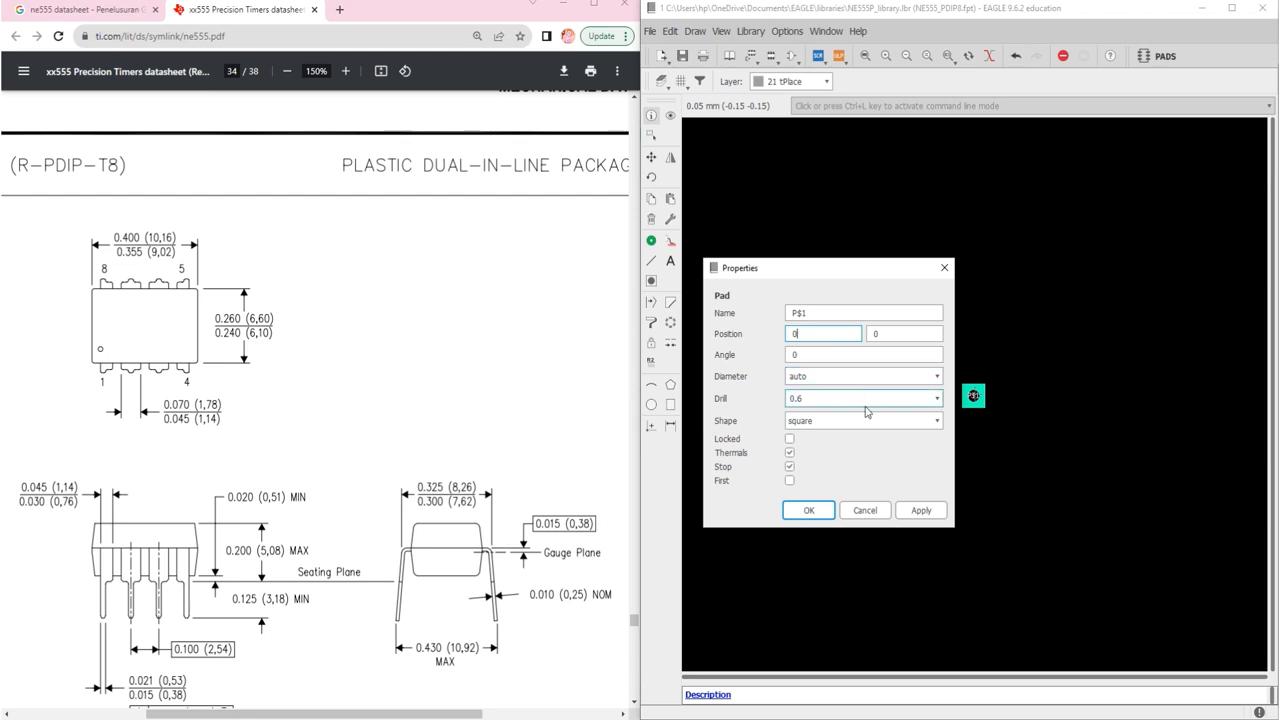
{"action": "left_click", "coordinate": [936, 399]}
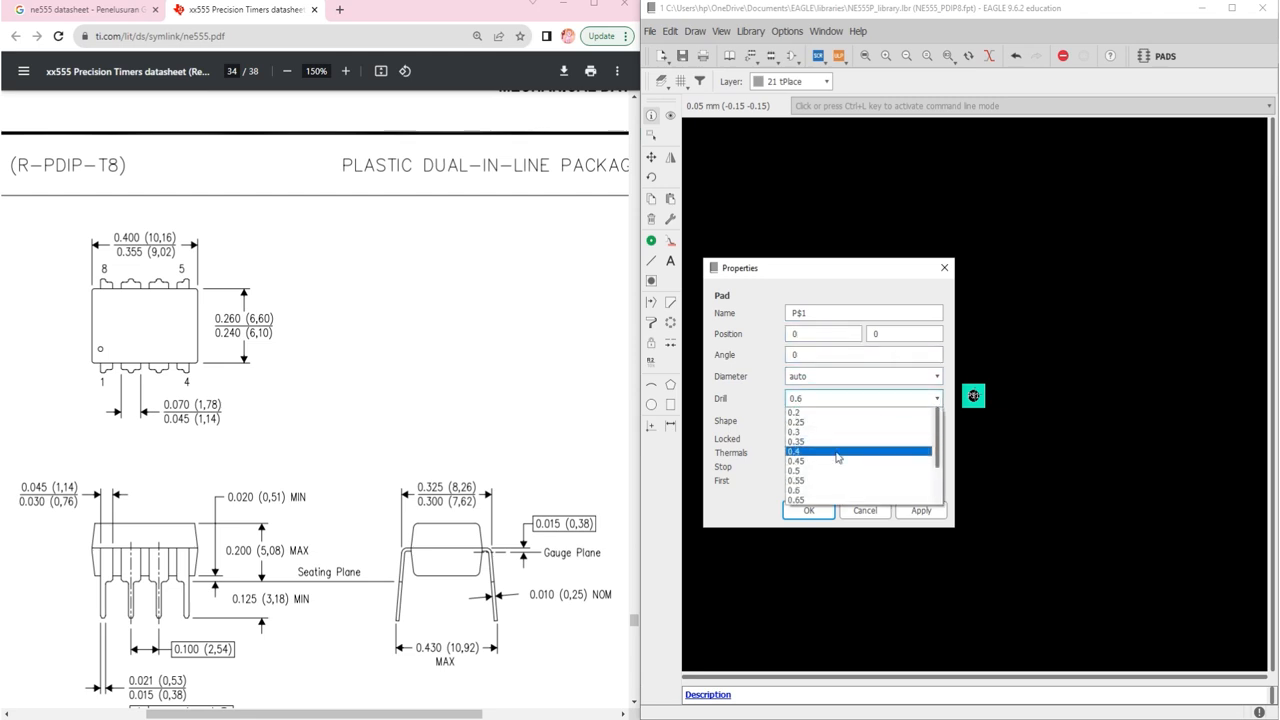
{"action": "left_click", "coordinate": [813, 476]}
{"action": "double_click", "coordinate": [798, 313]}
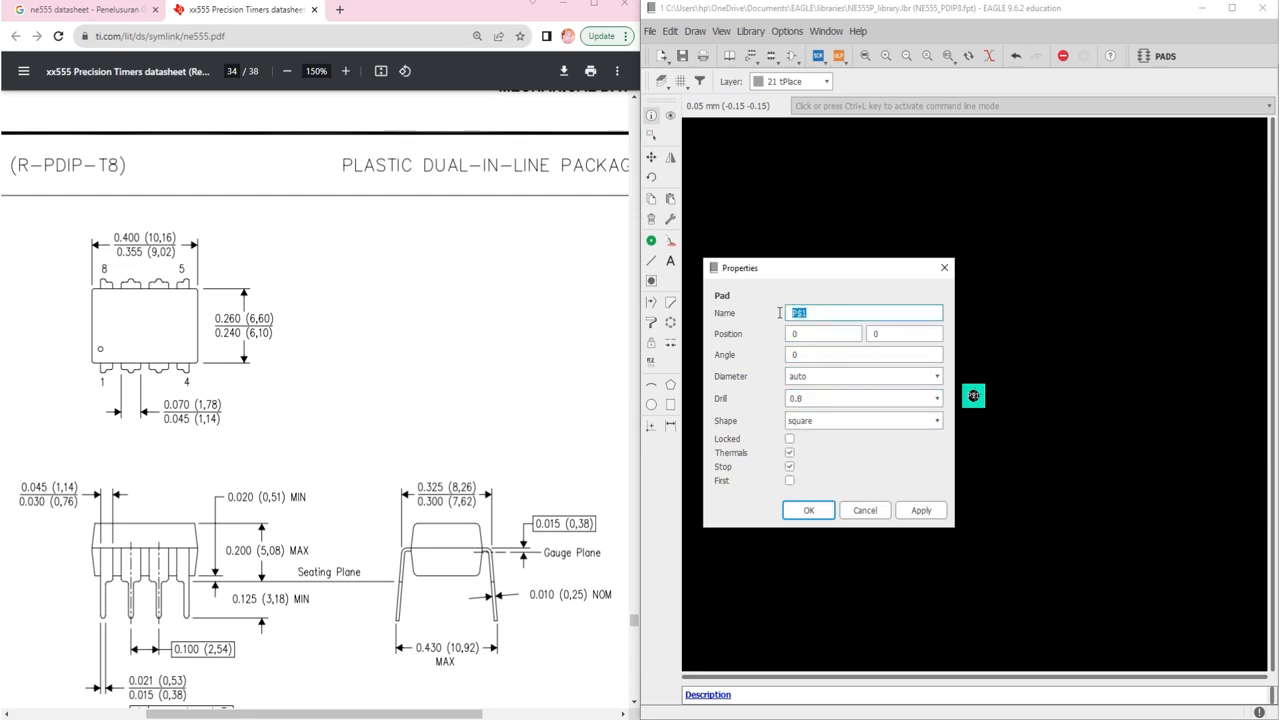
{"action": "type", "text": "GND"}
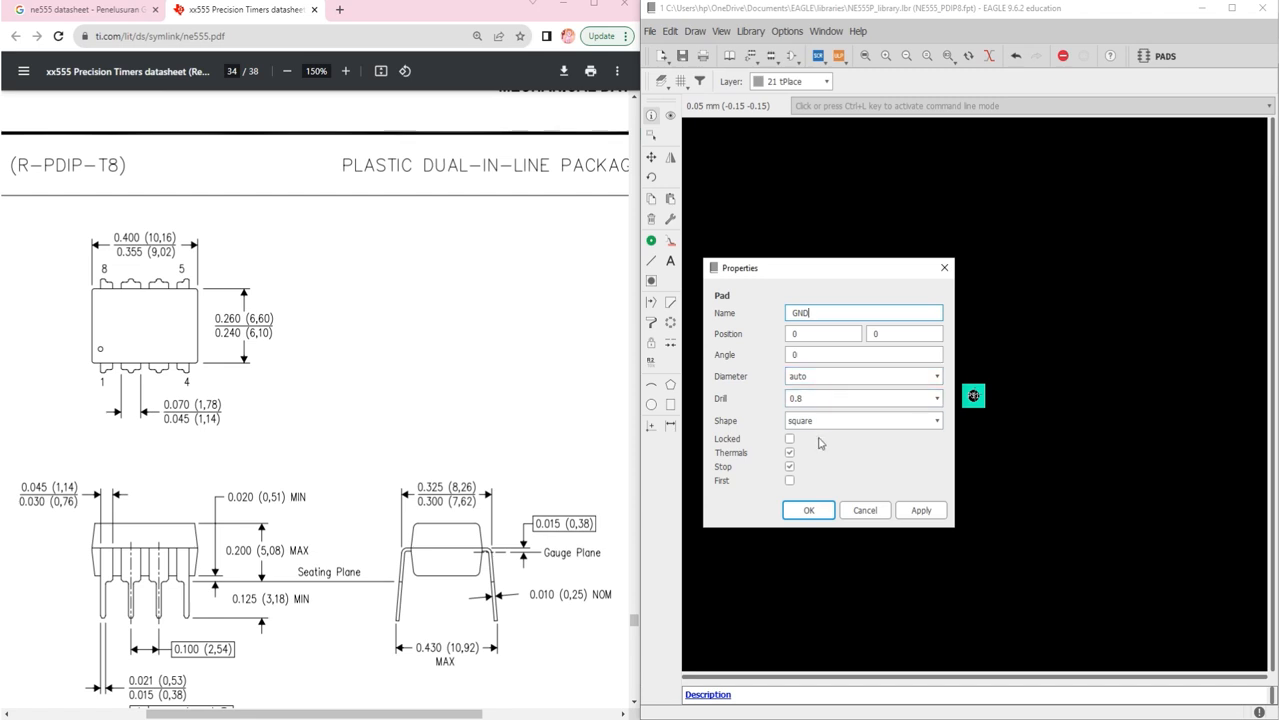
{"action": "left_click", "coordinate": [814, 511]}
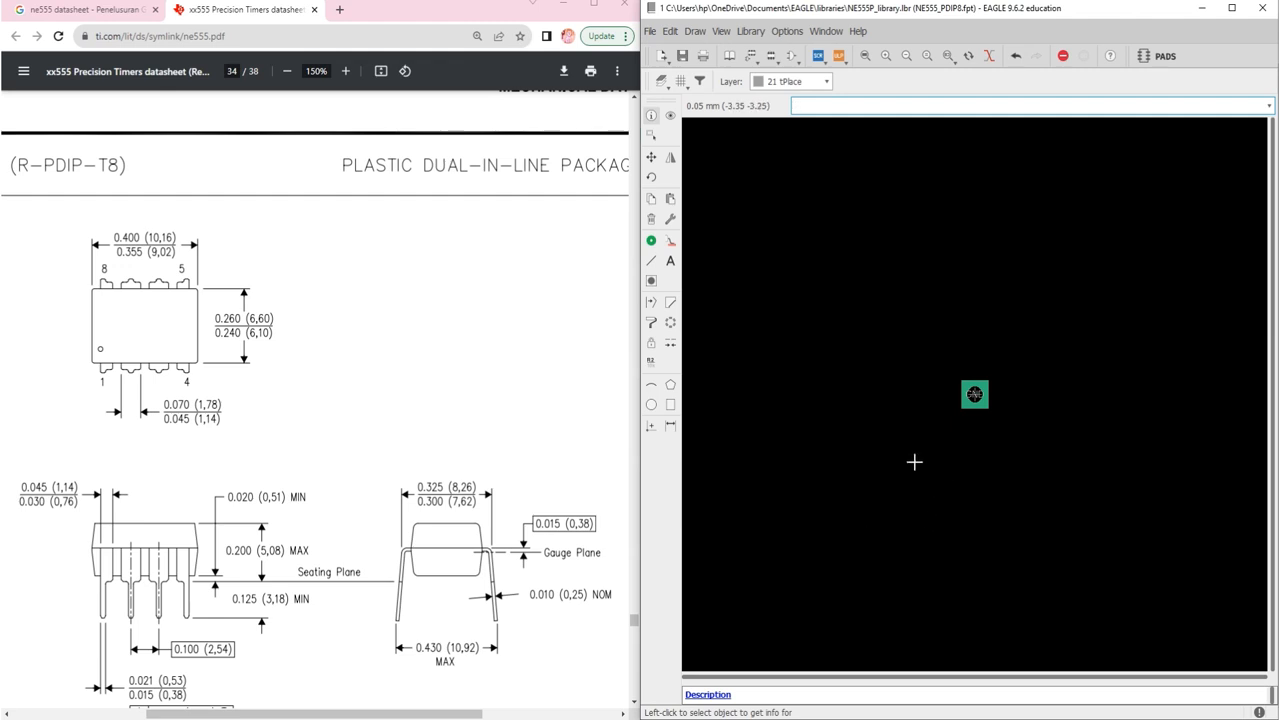
Step: Place seven more pads in a vertical column to the left of GND
{"action": "left_click", "coordinate": [656, 242]}
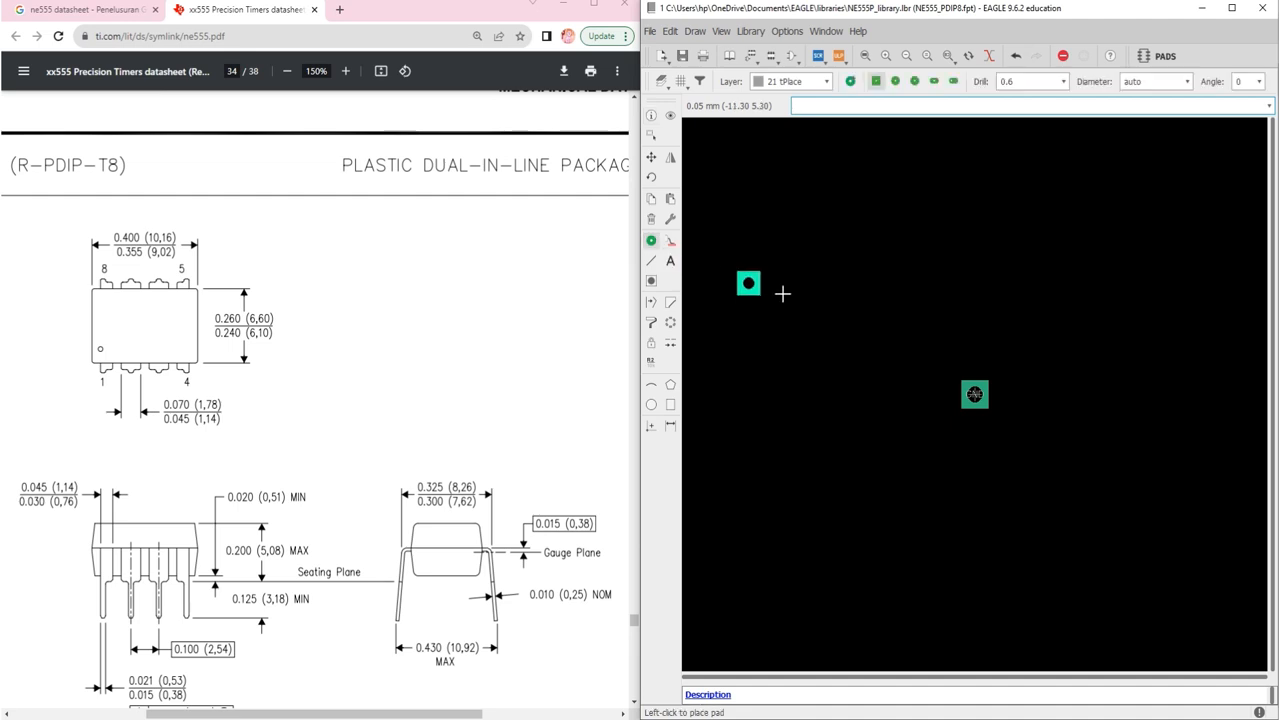
{"action": "left_click", "coordinate": [826, 368]}
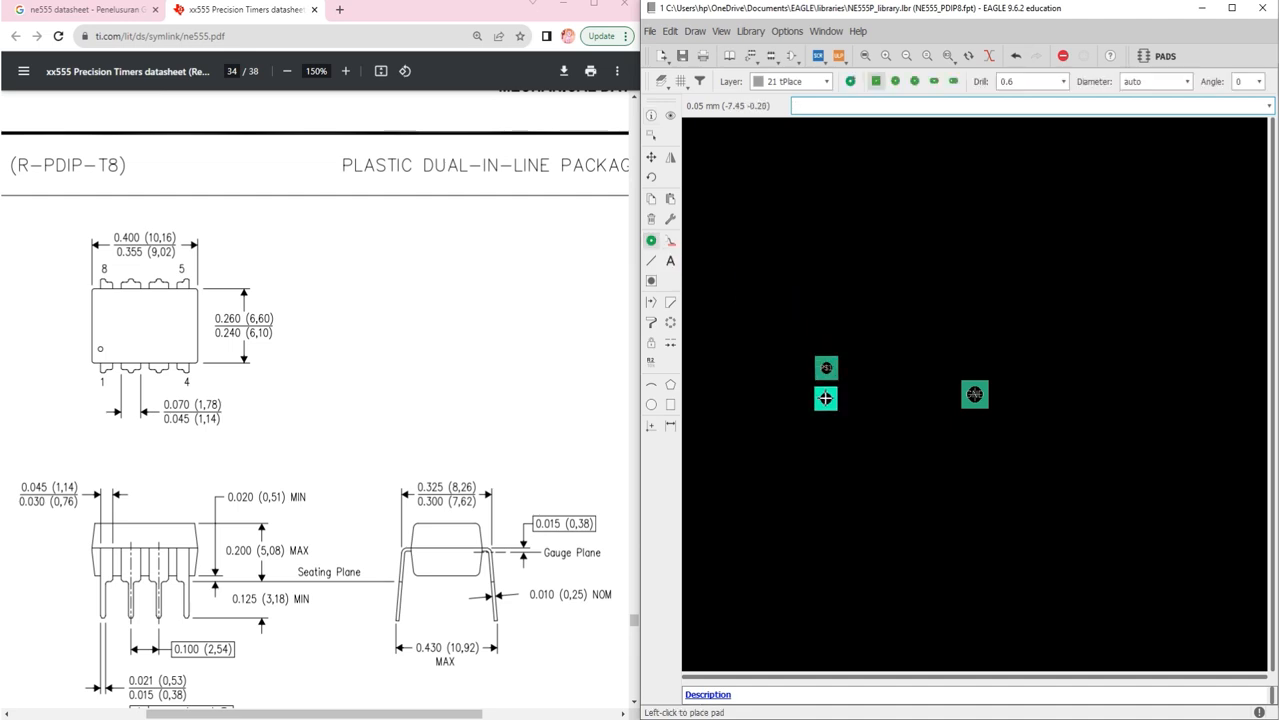
{"action": "left_click", "coordinate": [826, 398]}
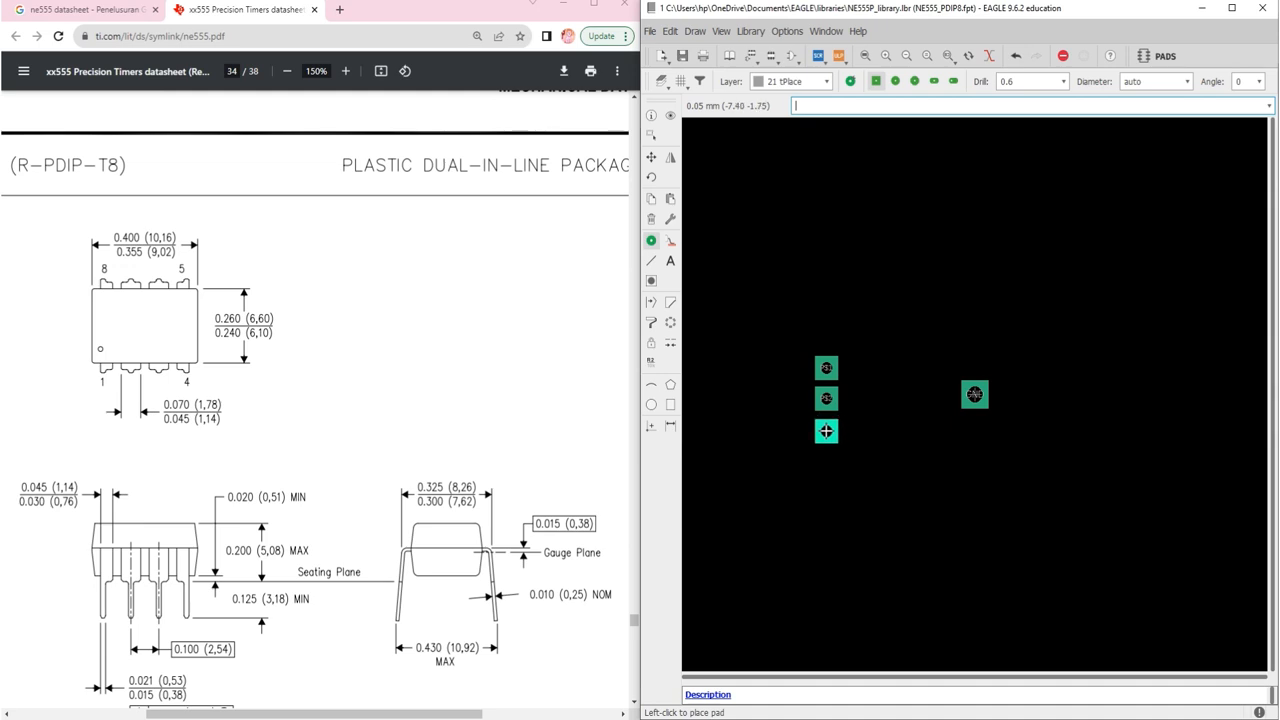
{"action": "left_click", "coordinate": [826, 430]}
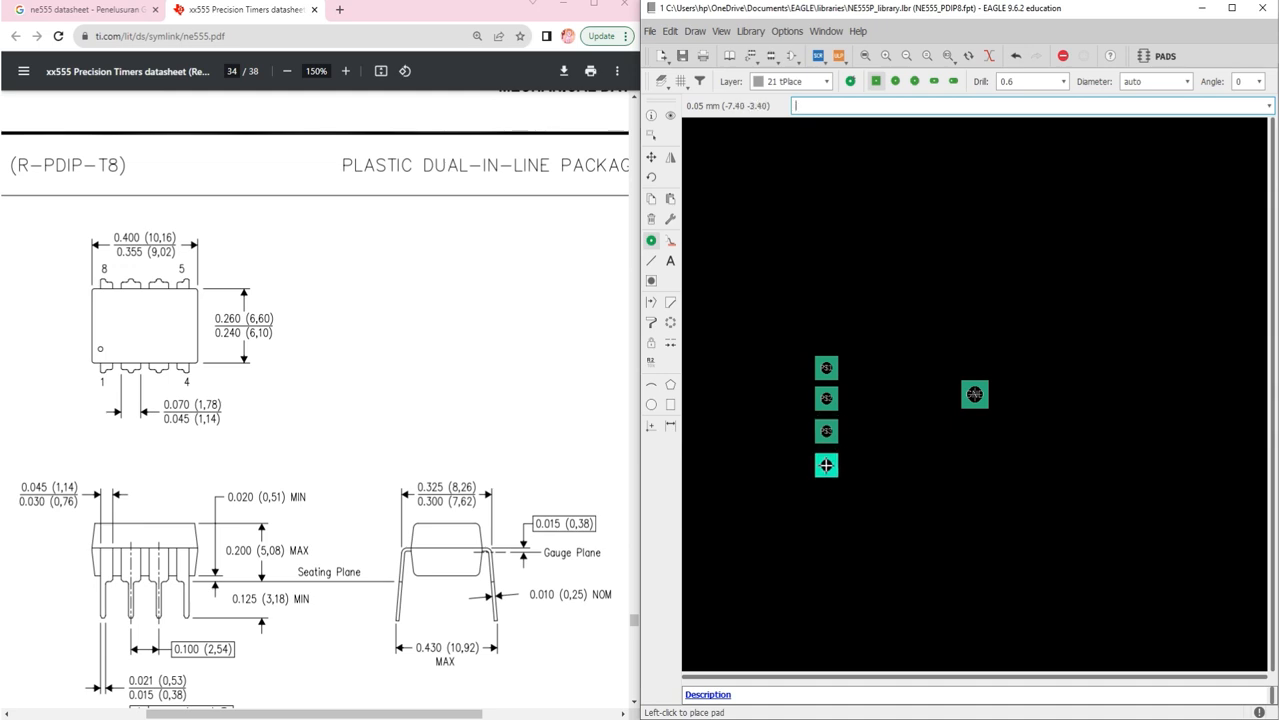
{"action": "left_click", "coordinate": [826, 465]}
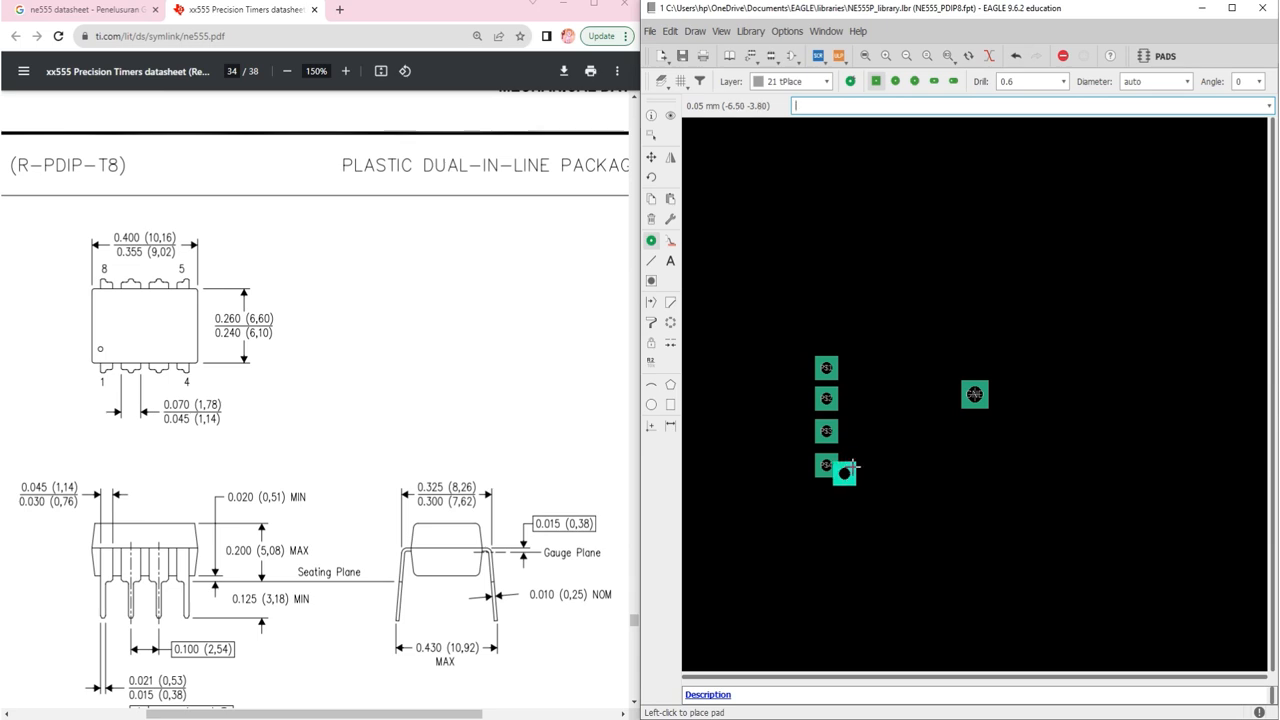
{"action": "left_click", "coordinate": [826, 496]}
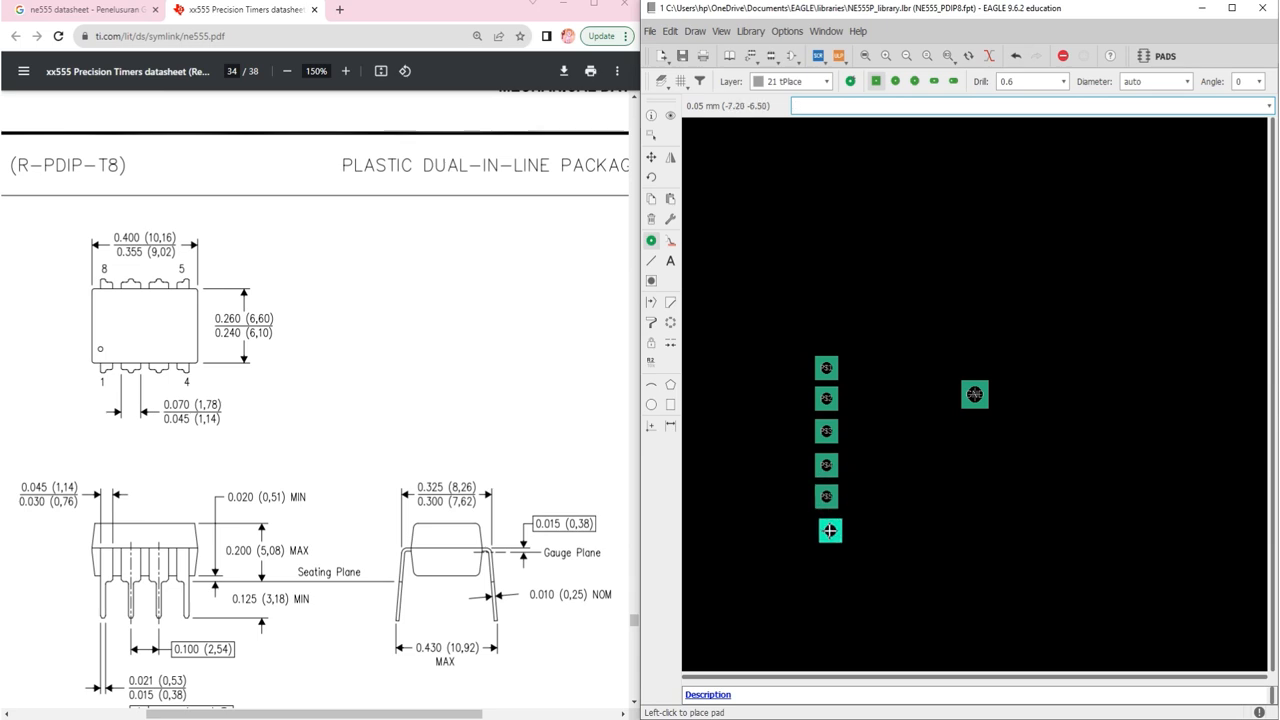
{"action": "left_click", "coordinate": [830, 530]}
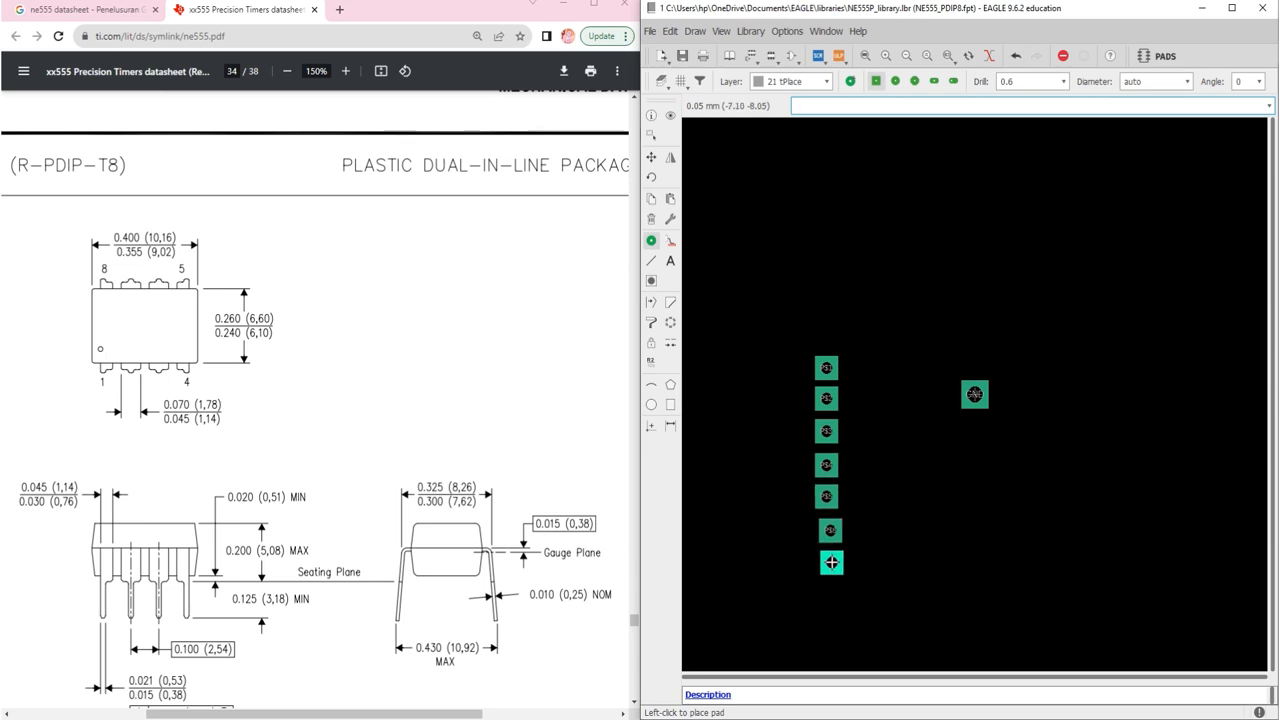
{"action": "left_click", "coordinate": [831, 563]}
{"action": "key", "text": "Escape"}
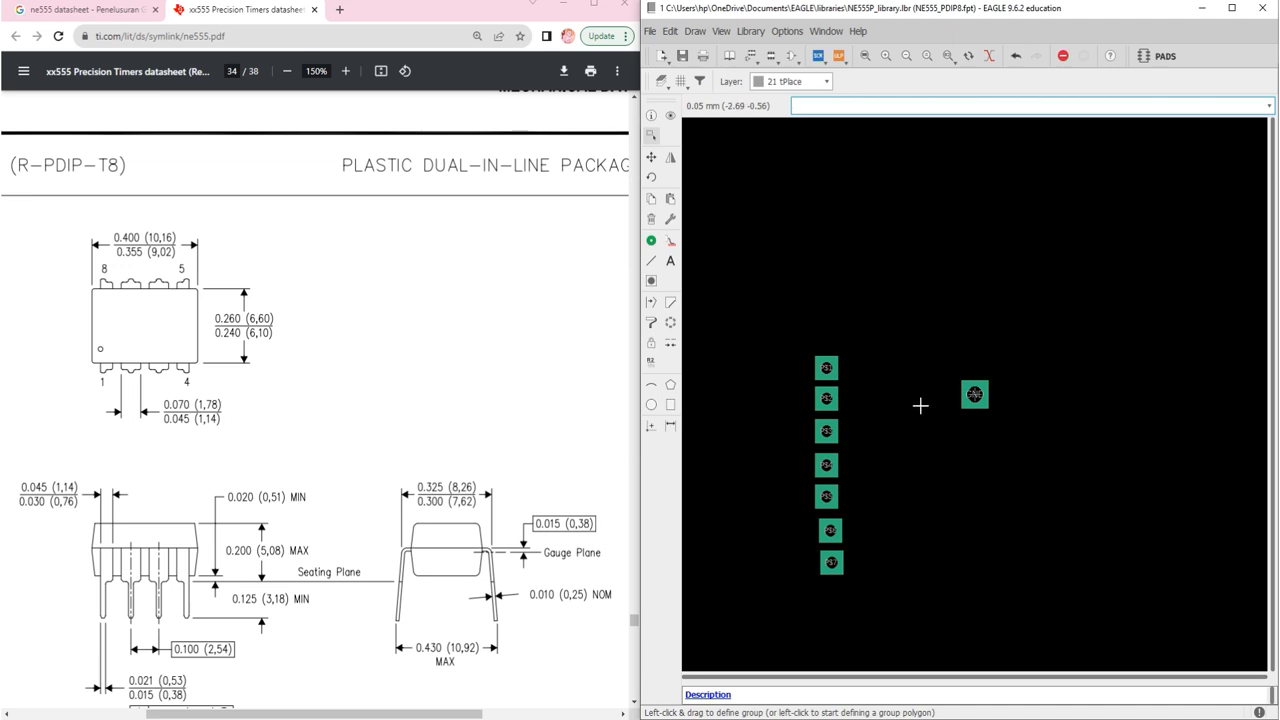
Step: Open the top column pad's properties, name it TRIG, and make it round with 0.8 drill
{"action": "scroll", "coordinate": [1052, 369], "scroll_direction": "up", "scroll_amount": 2}
{"action": "scroll", "coordinate": [1052, 369], "scroll_direction": "up", "scroll_amount": 1}
{"action": "scroll", "coordinate": [1052, 369], "scroll_direction": "down", "scroll_amount": 1}
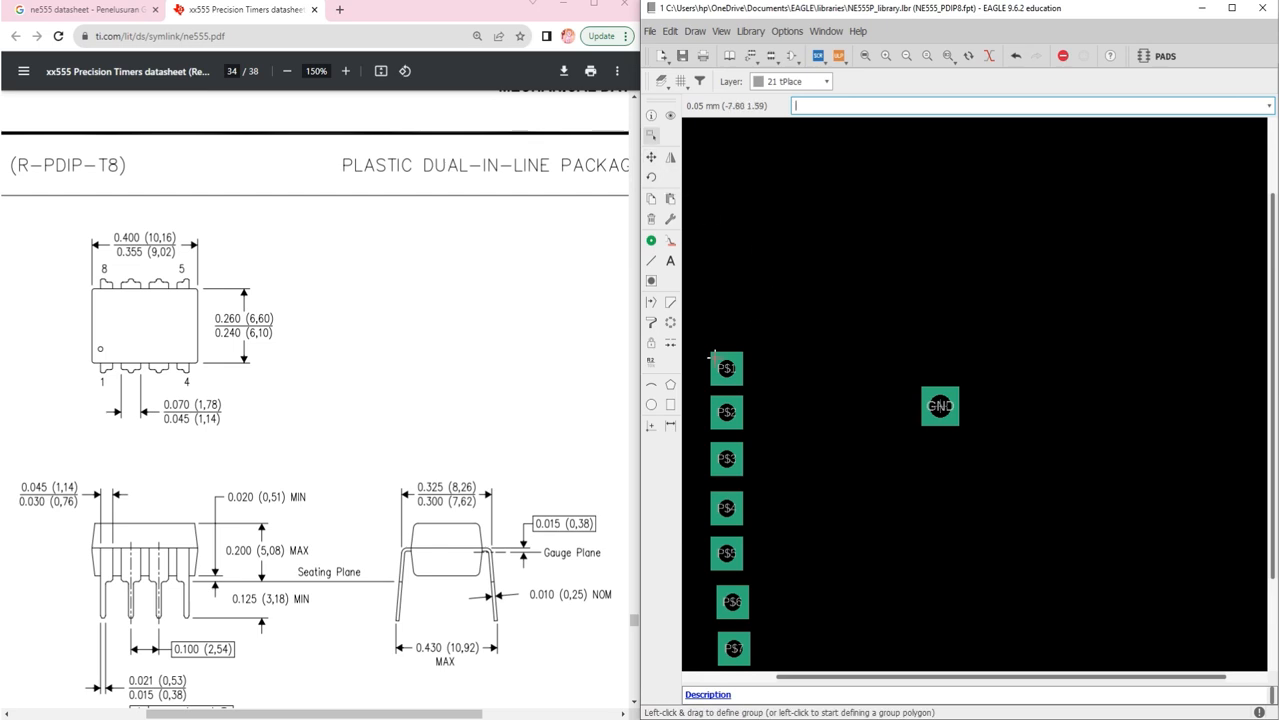
{"action": "left_click", "coordinate": [651, 115]}
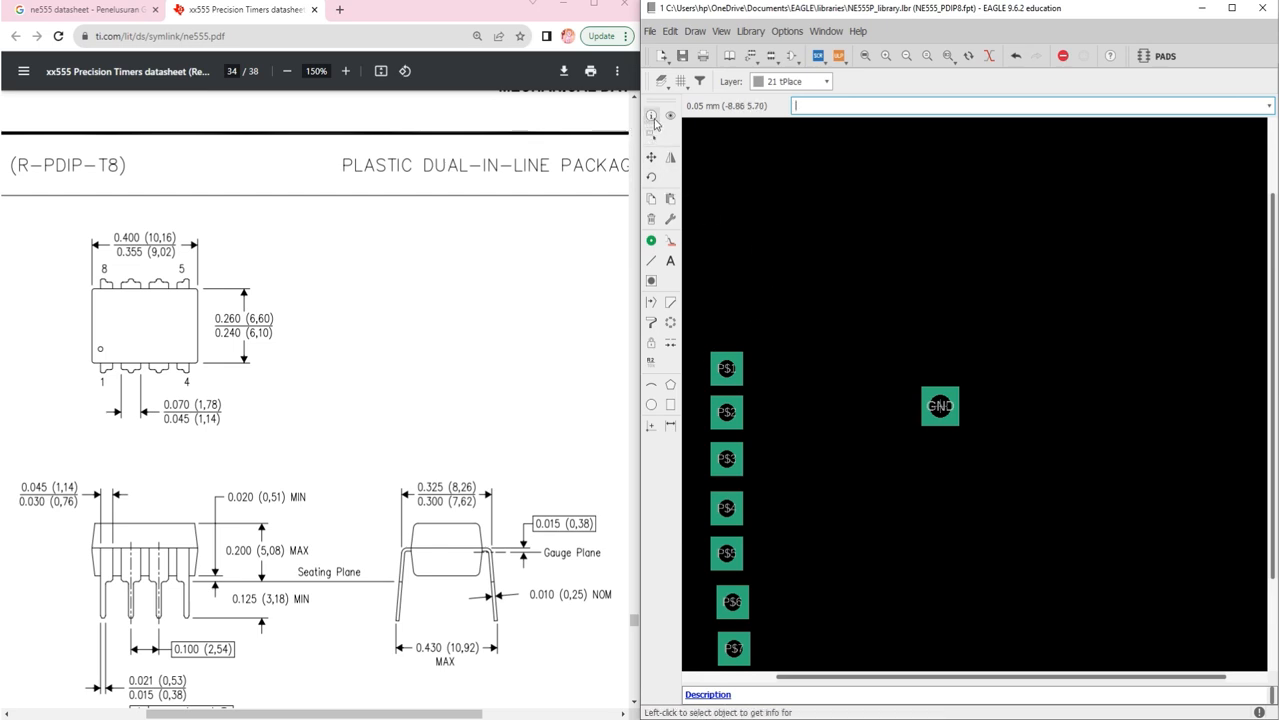
{"action": "left_click", "coordinate": [728, 370]}
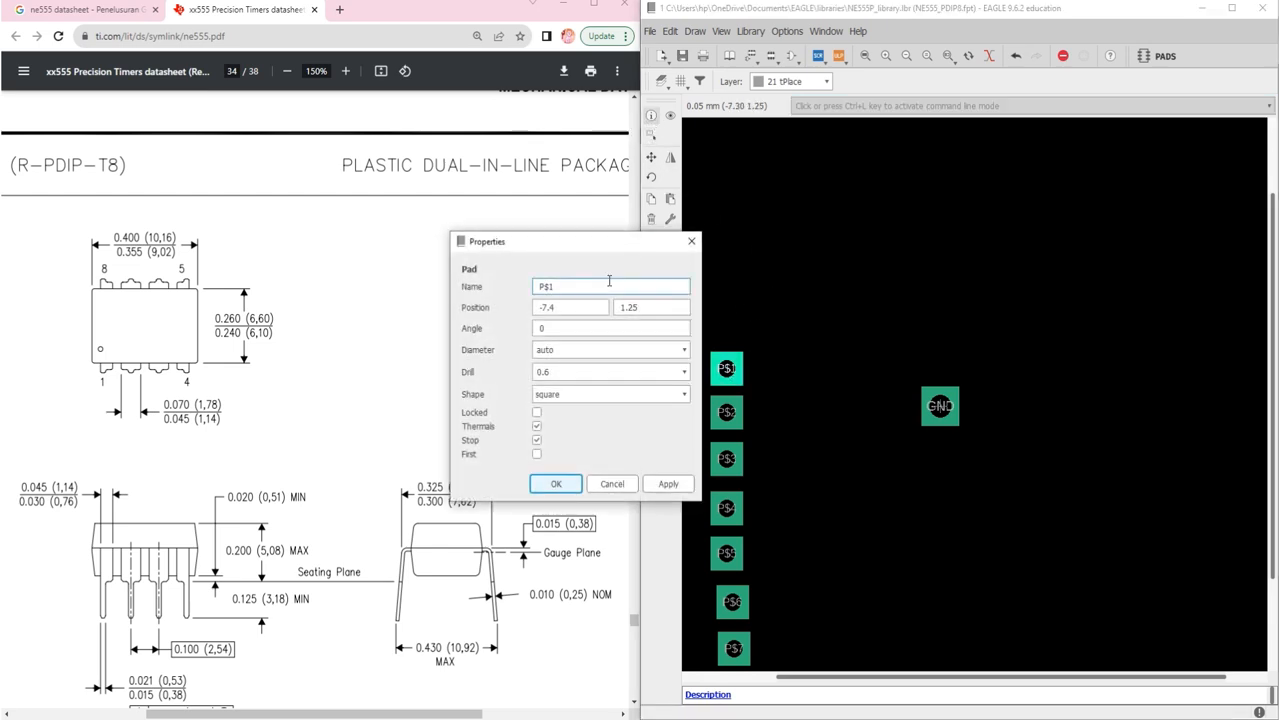
{"action": "left_click_drag", "start_coordinate": [585, 249], "coordinate": [922, 177]}
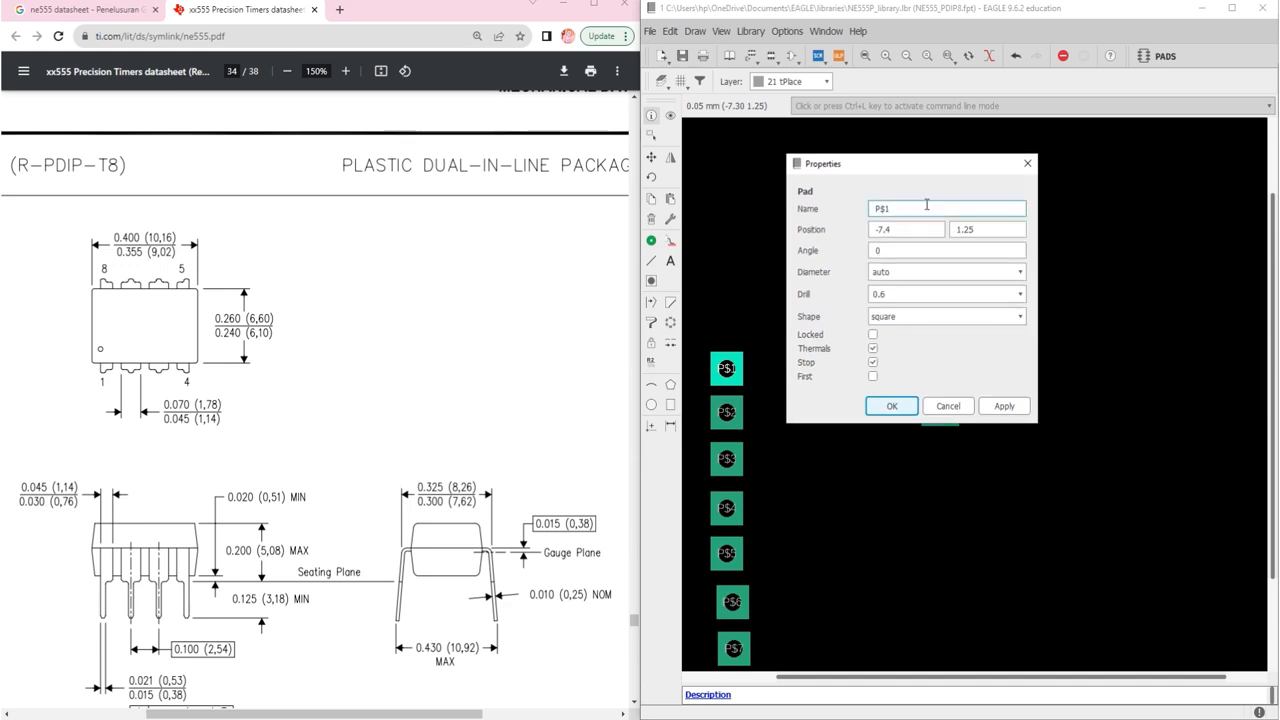
{"action": "left_click", "coordinate": [916, 210]}
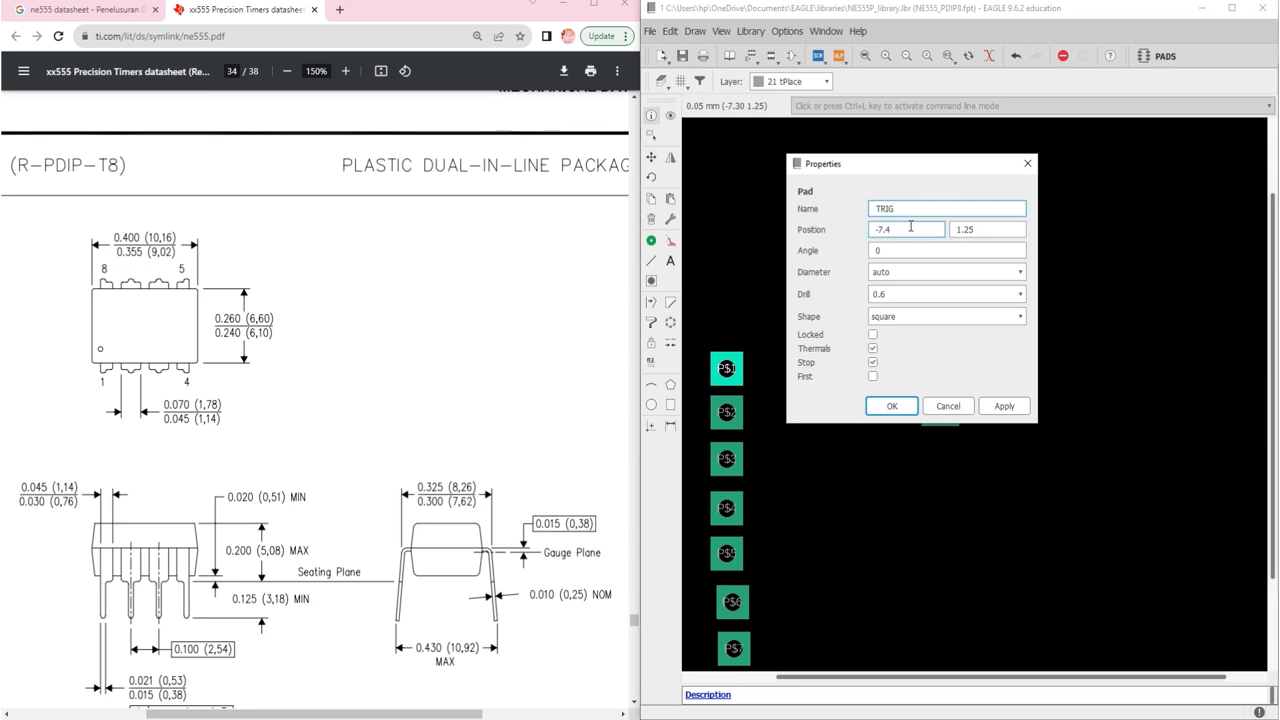
{"action": "left_click", "coordinate": [975, 317]}
{"action": "left_click", "coordinate": [908, 348]}
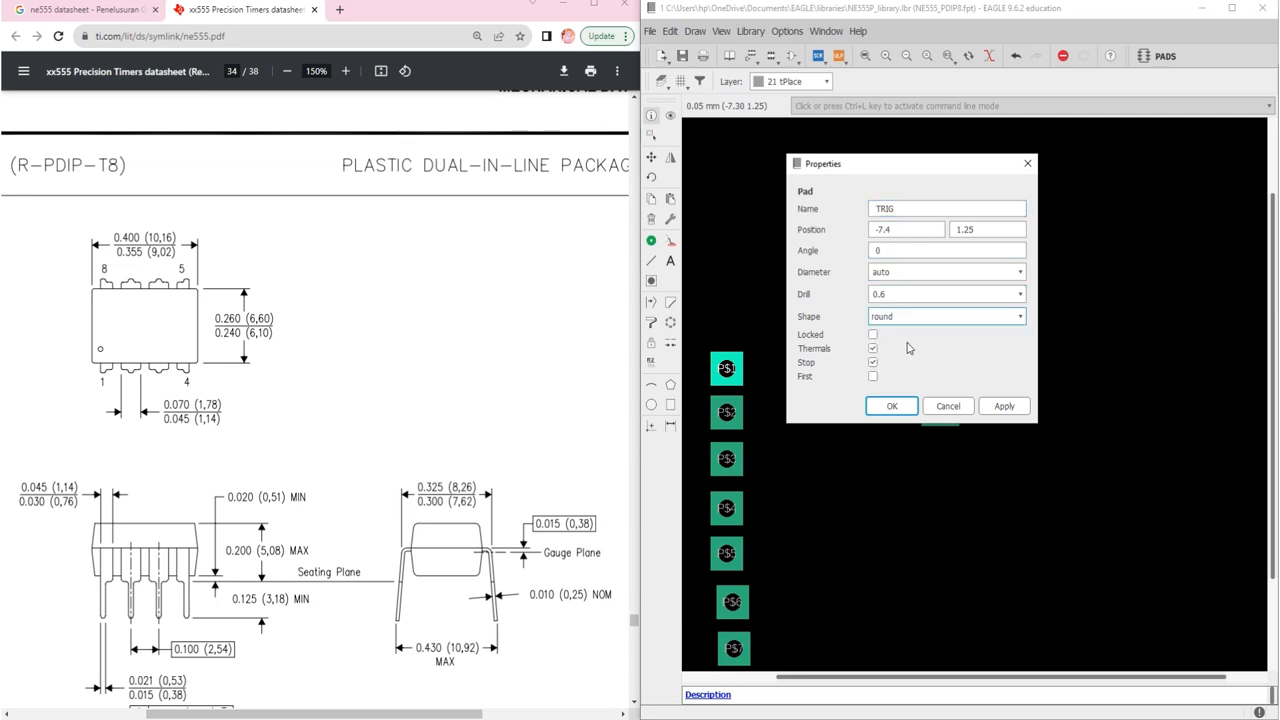
{"action": "left_click", "coordinate": [1020, 294]}
{"action": "scroll", "coordinate": [919, 362], "scroll_direction": "down", "scroll_amount": 1}
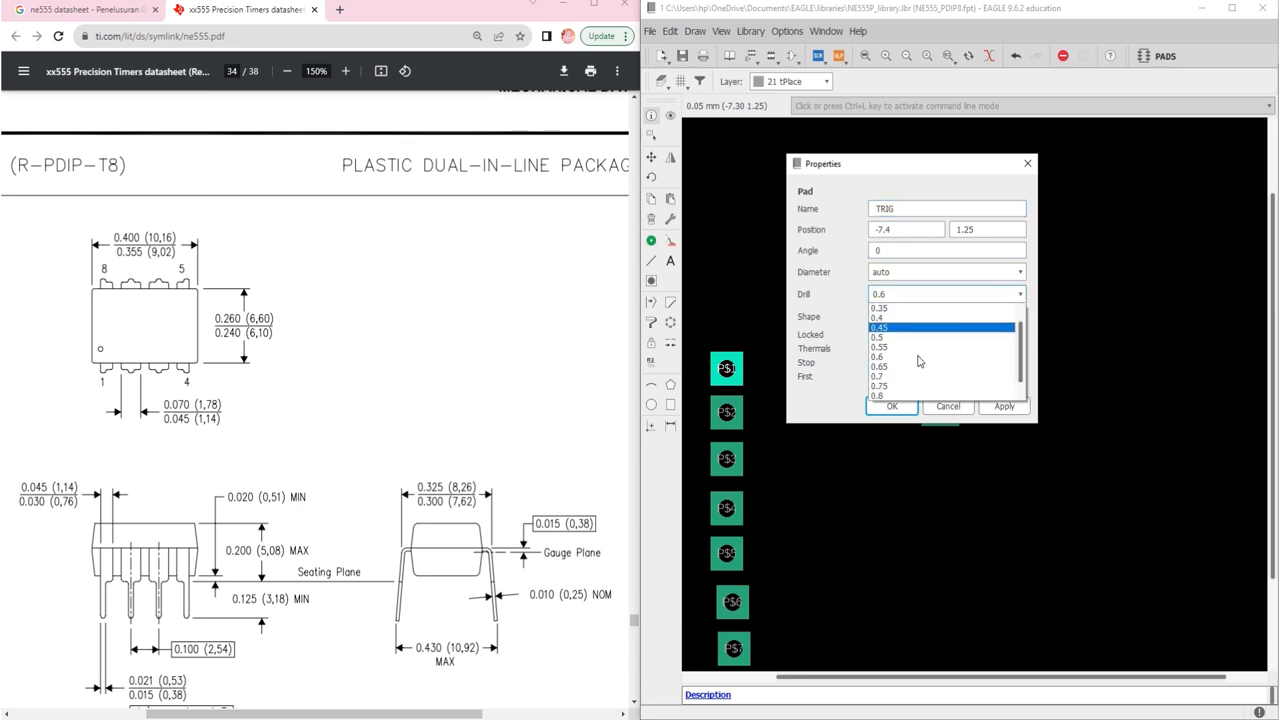
{"action": "left_click", "coordinate": [893, 370]}
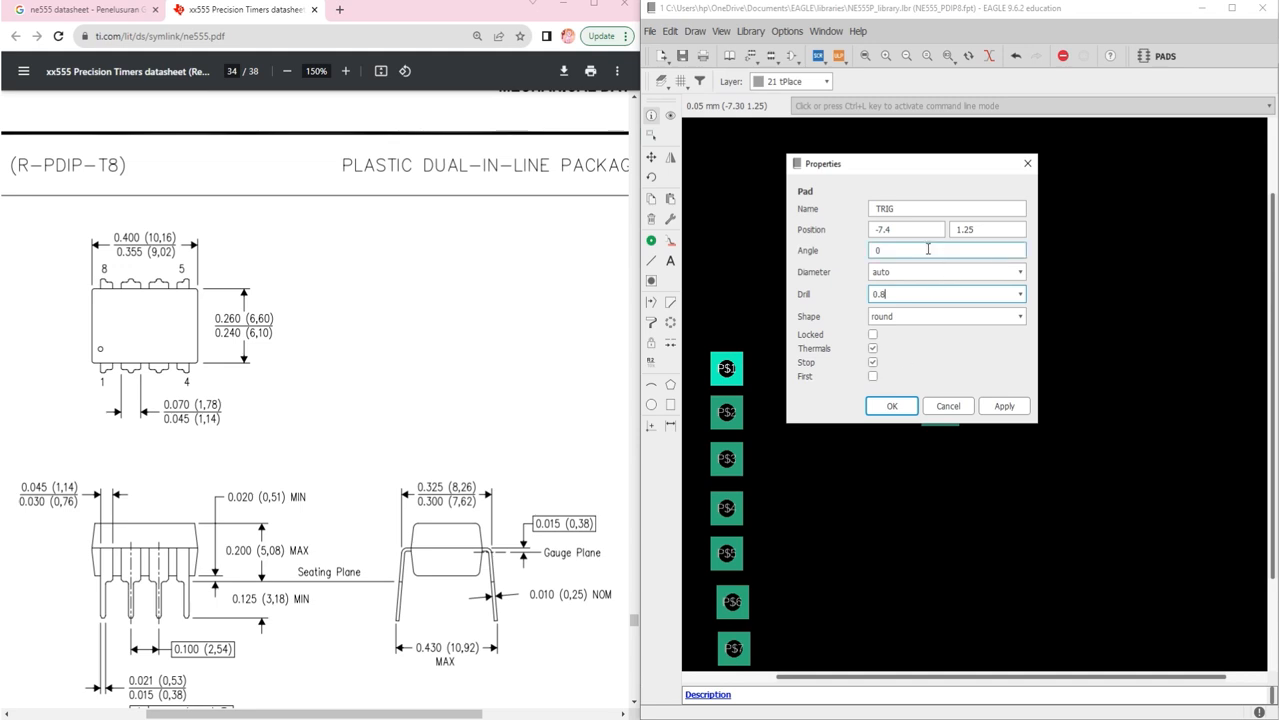
Step: Move the TRIG pad to position 0, -2.54 and apply the settings
{"action": "left_click_drag", "start_coordinate": [940, 172], "coordinate": [943, 325]}
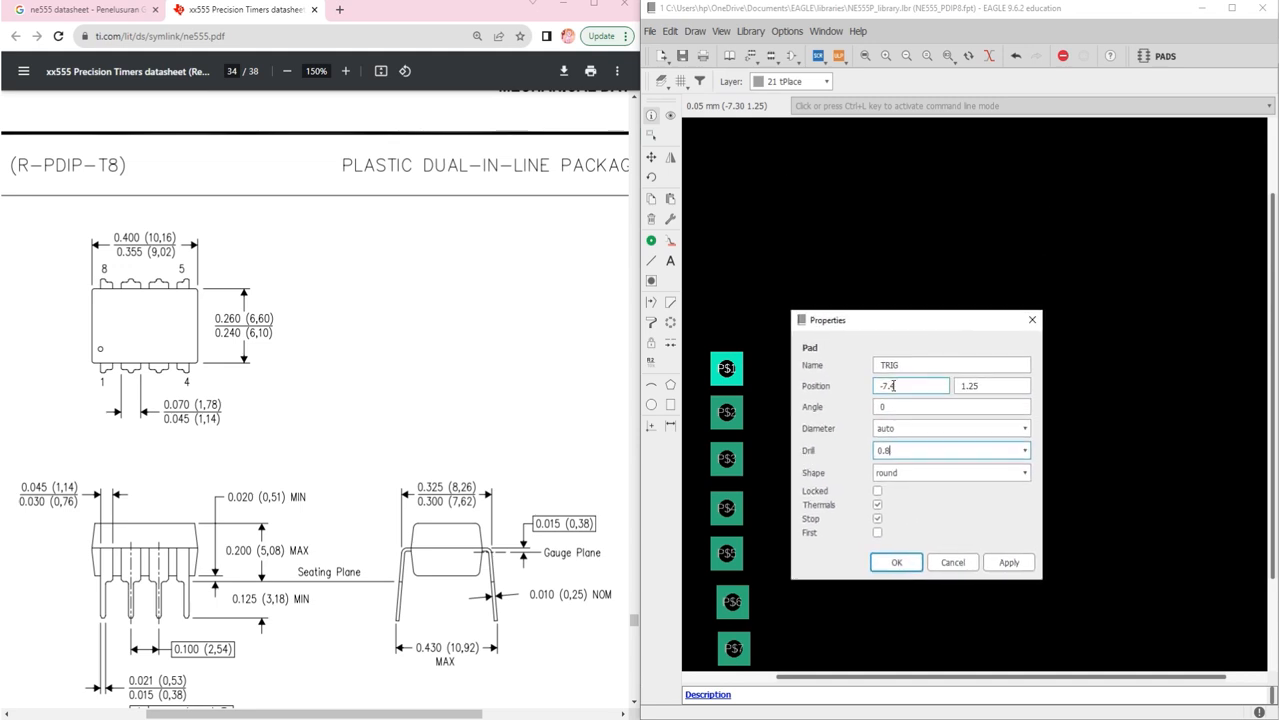
{"action": "left_click", "coordinate": [908, 366]}
{"action": "left_click_drag", "start_coordinate": [905, 386], "coordinate": [861, 394]}
{"action": "type", "text": "0"}
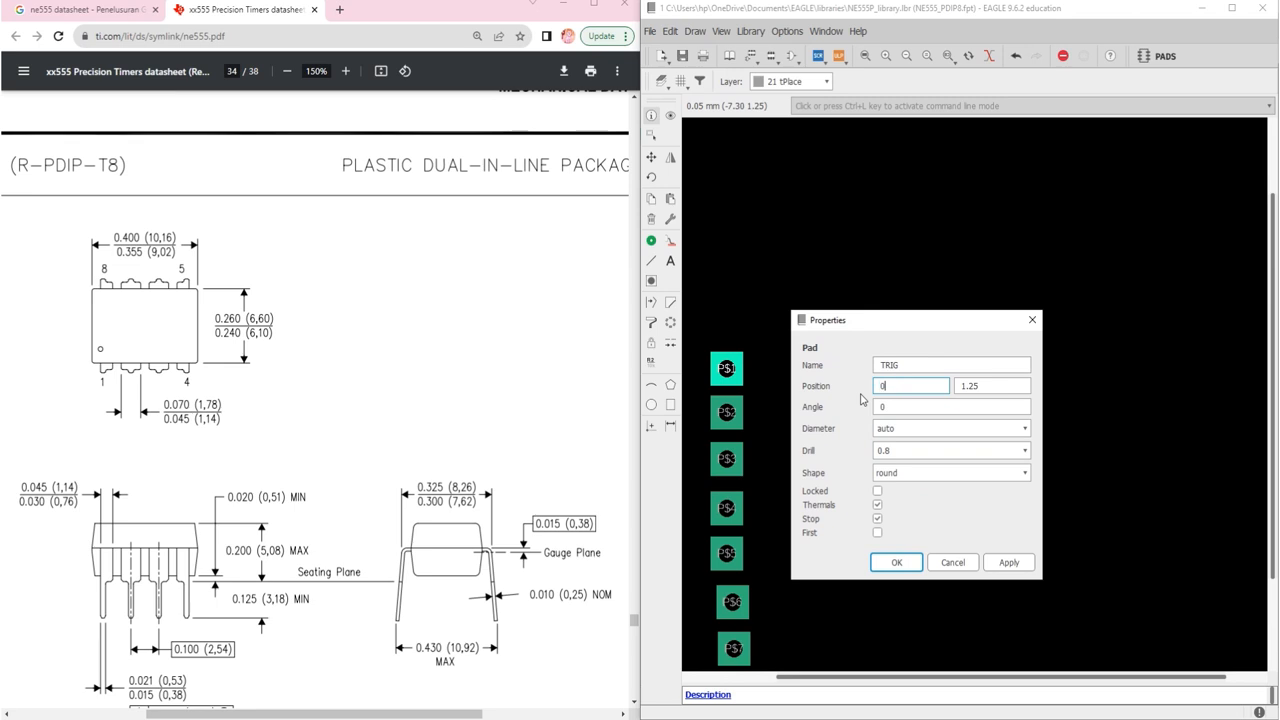
{"action": "key", "text": "Tab"}
{"action": "type", "text": "-2"}
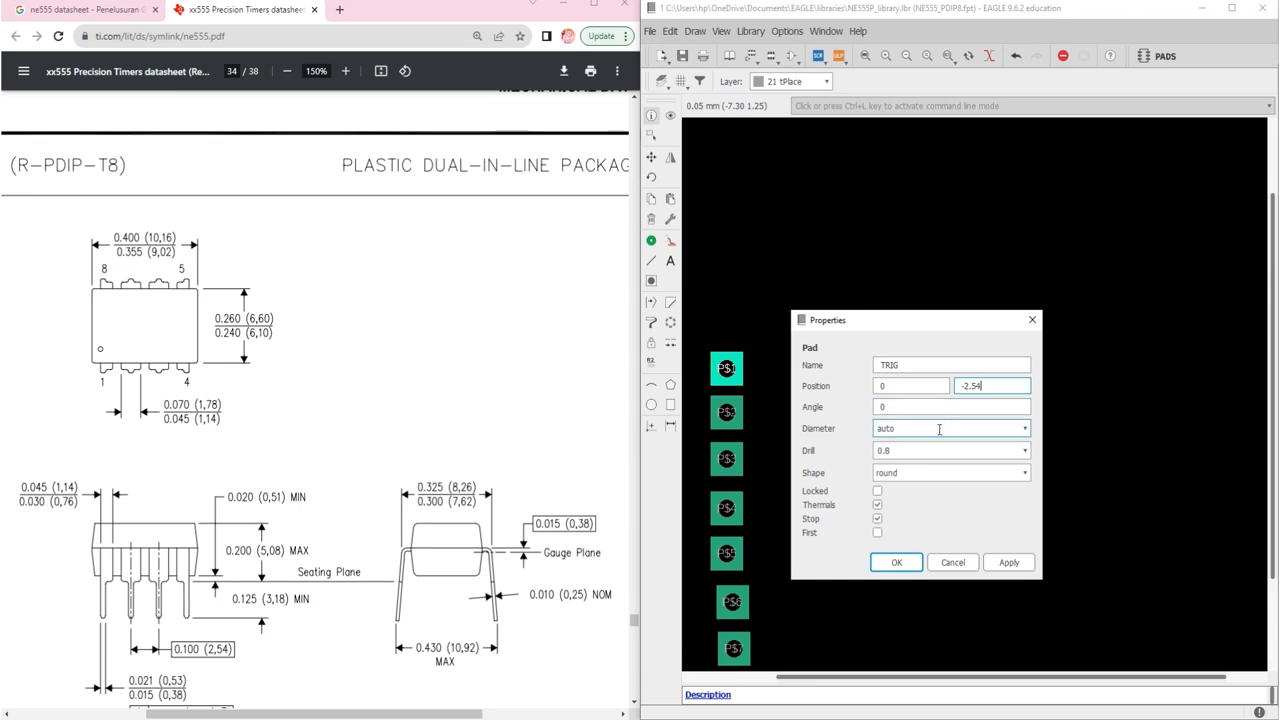
{"action": "left_click", "coordinate": [896, 562]}
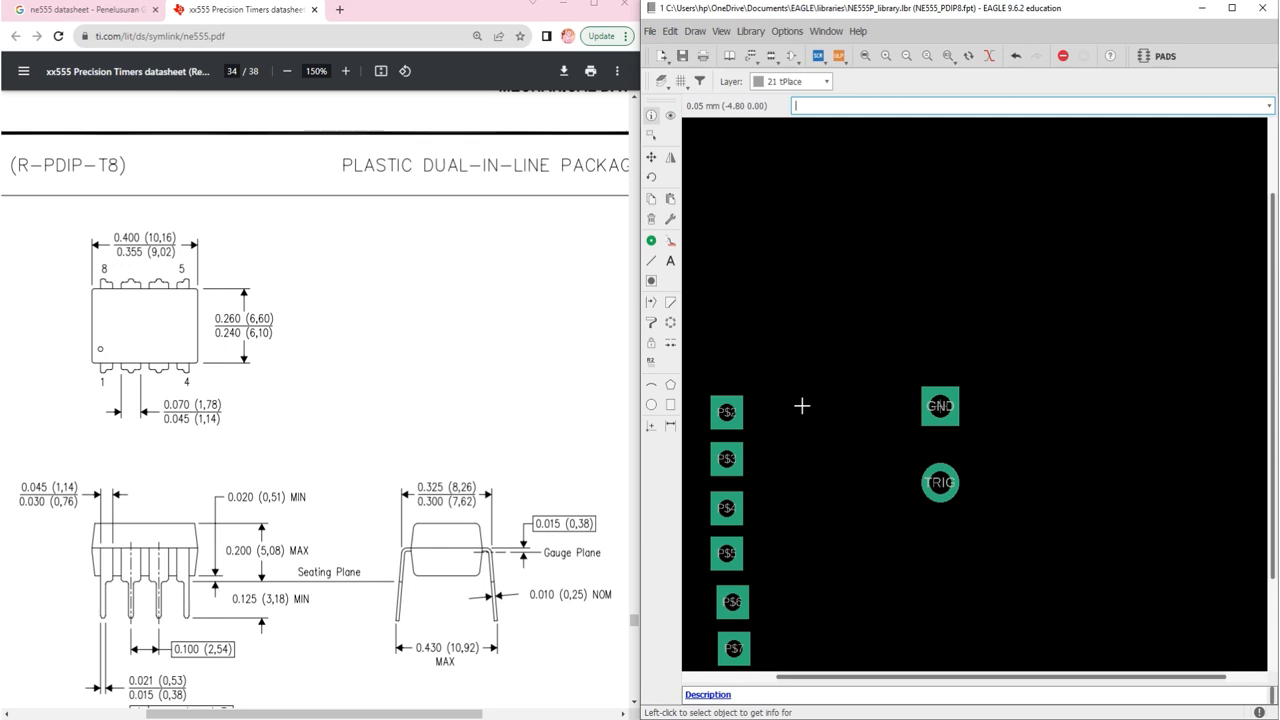
Step: Open pad P$2's properties over the canvas, then show the ne555 datasheet search results
{"action": "right_click", "coordinate": [727, 418]}
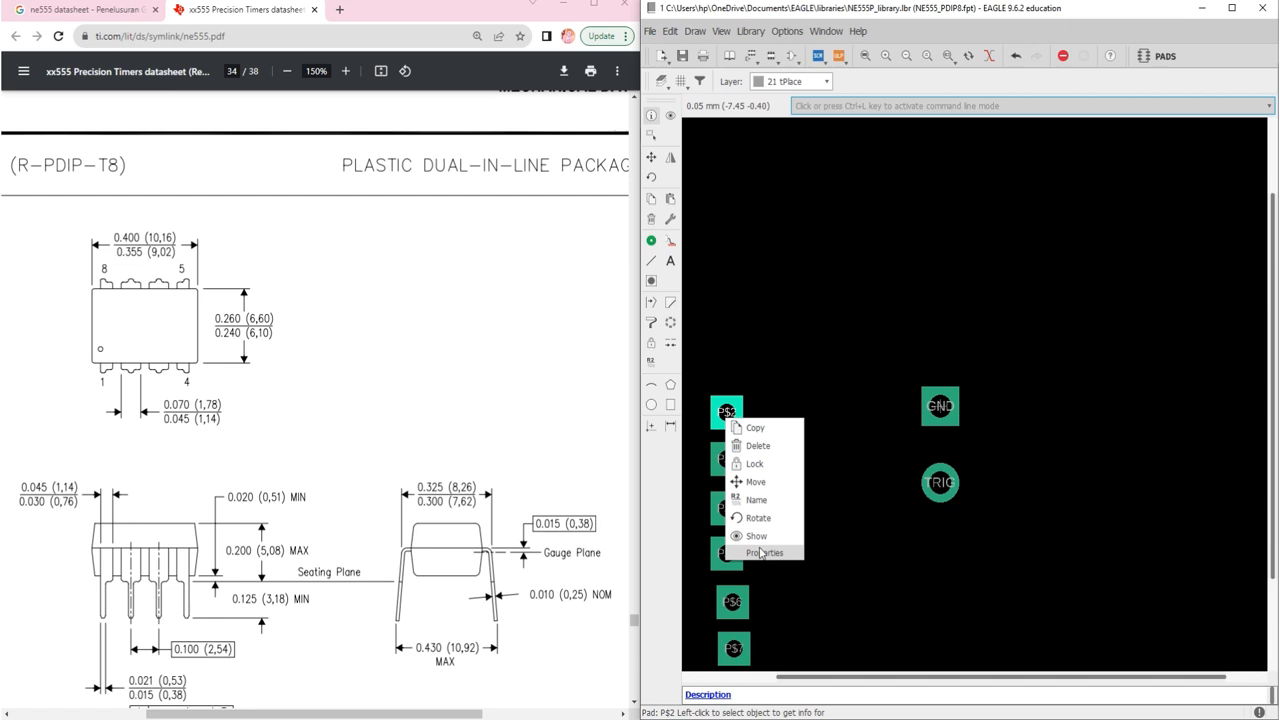
{"action": "left_click", "coordinate": [761, 552]}
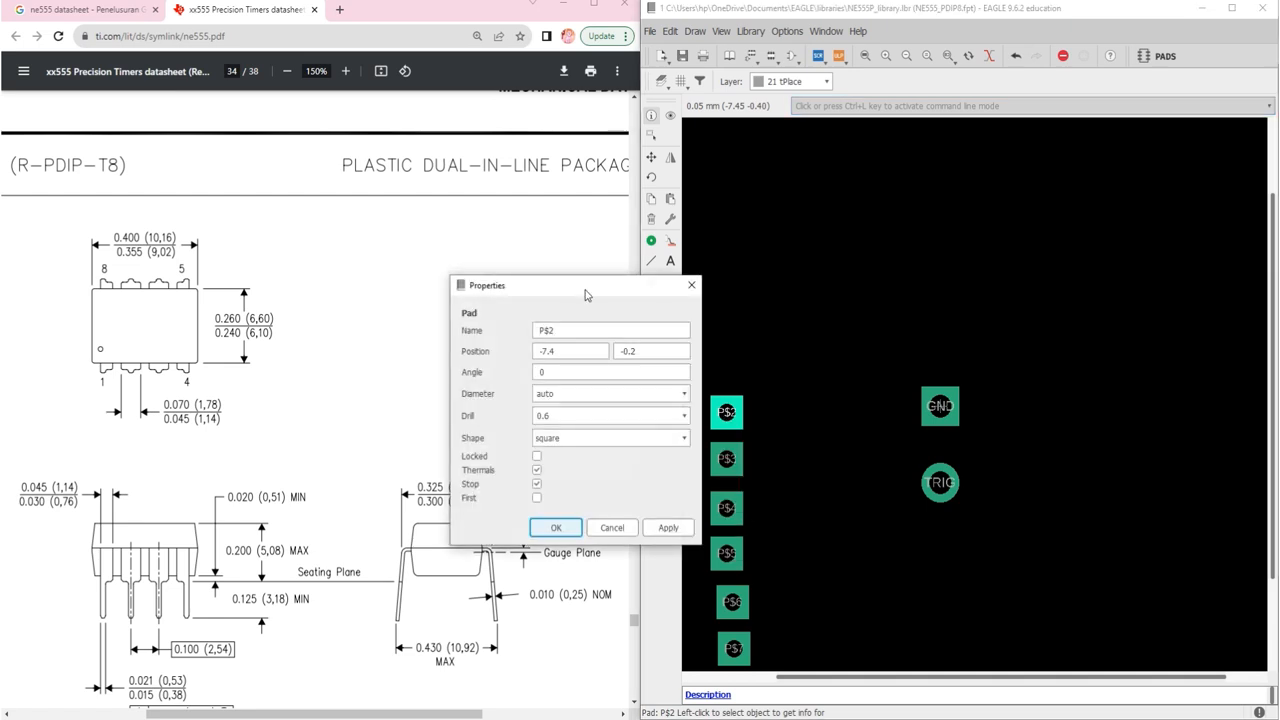
{"action": "left_click_drag", "start_coordinate": [587, 286], "coordinate": [979, 193]}
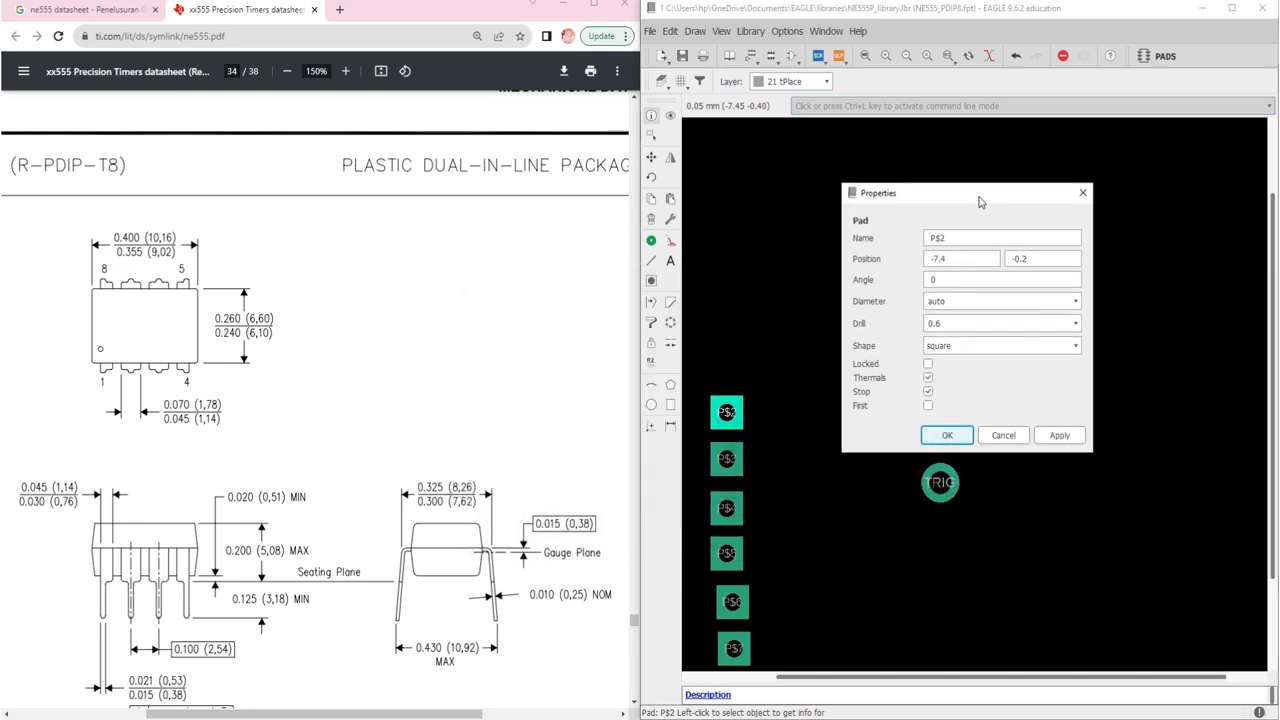
{"action": "left_click", "coordinate": [108, 12]}
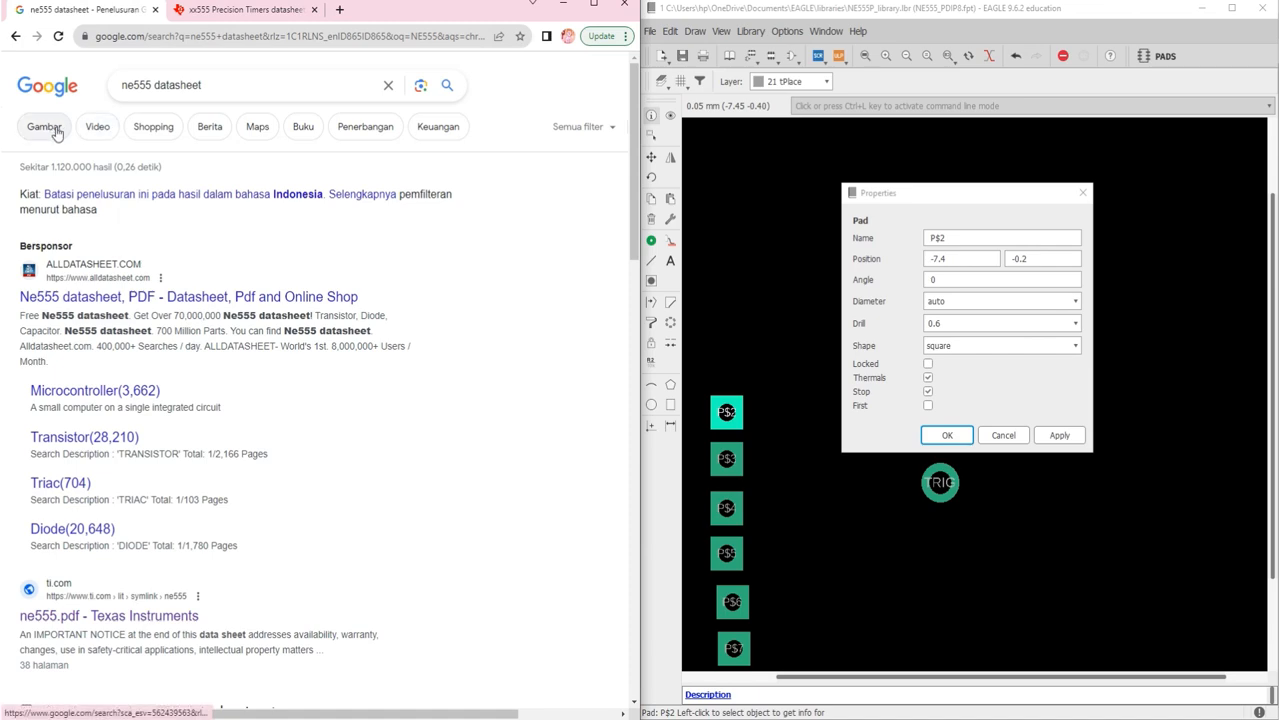
Step: Enlarge the NE555 pin-connections image in Google Images, then select pad P$2's name for renaming
{"action": "left_click", "coordinate": [56, 131]}
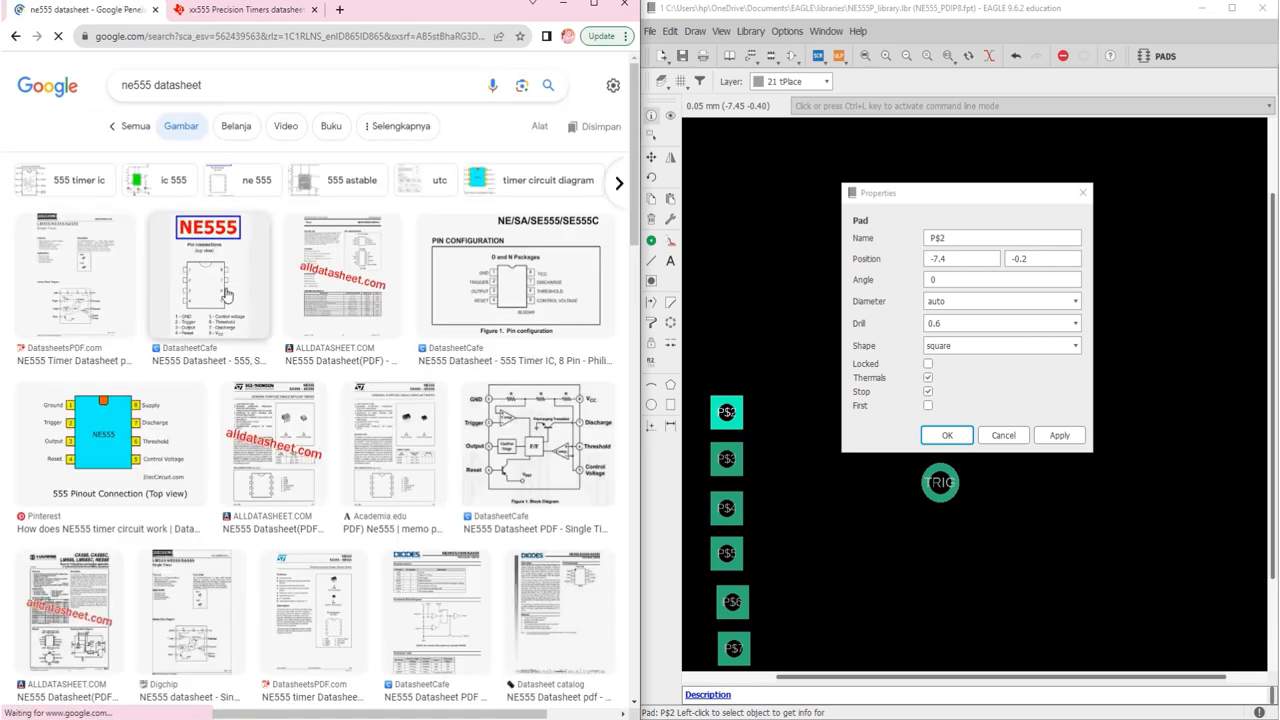
{"action": "left_click", "coordinate": [186, 304]}
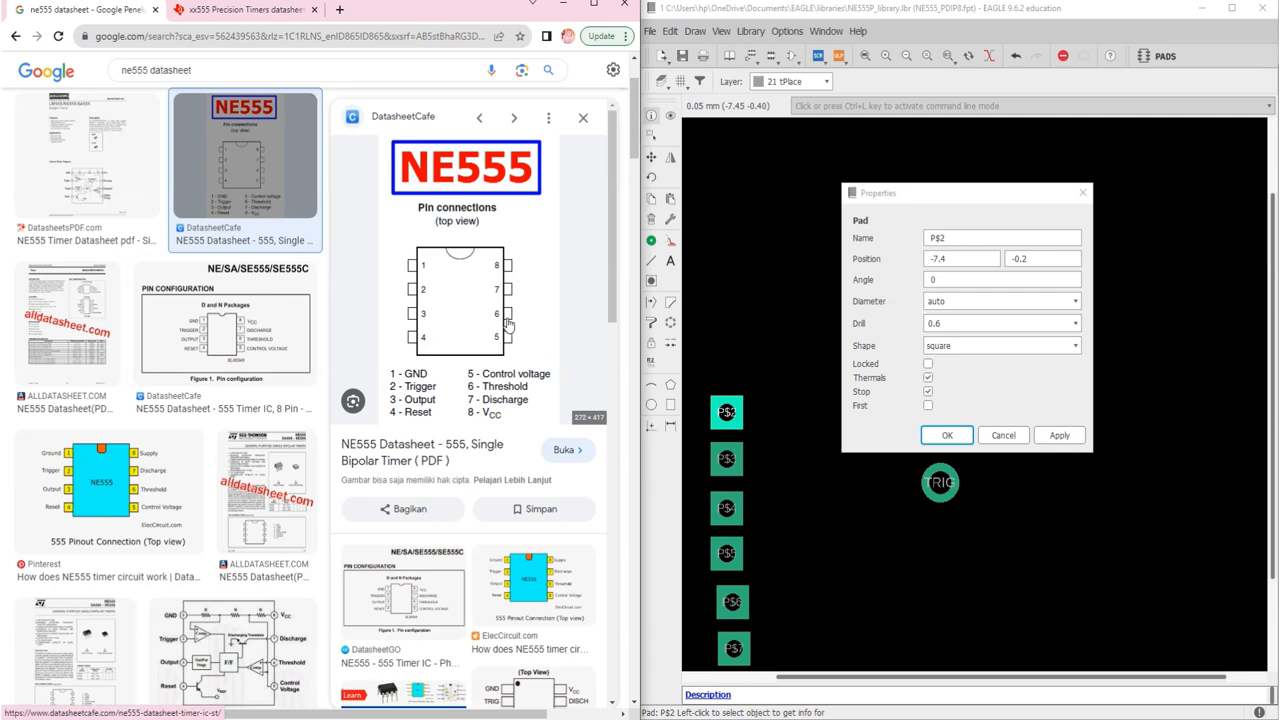
{"action": "scroll", "coordinate": [508, 322], "scroll_direction": "up", "scroll_amount": 3, "text": "ctrl"}
{"action": "scroll", "coordinate": [508, 322], "scroll_direction": "up", "scroll_amount": 2, "text": "ctrl"}
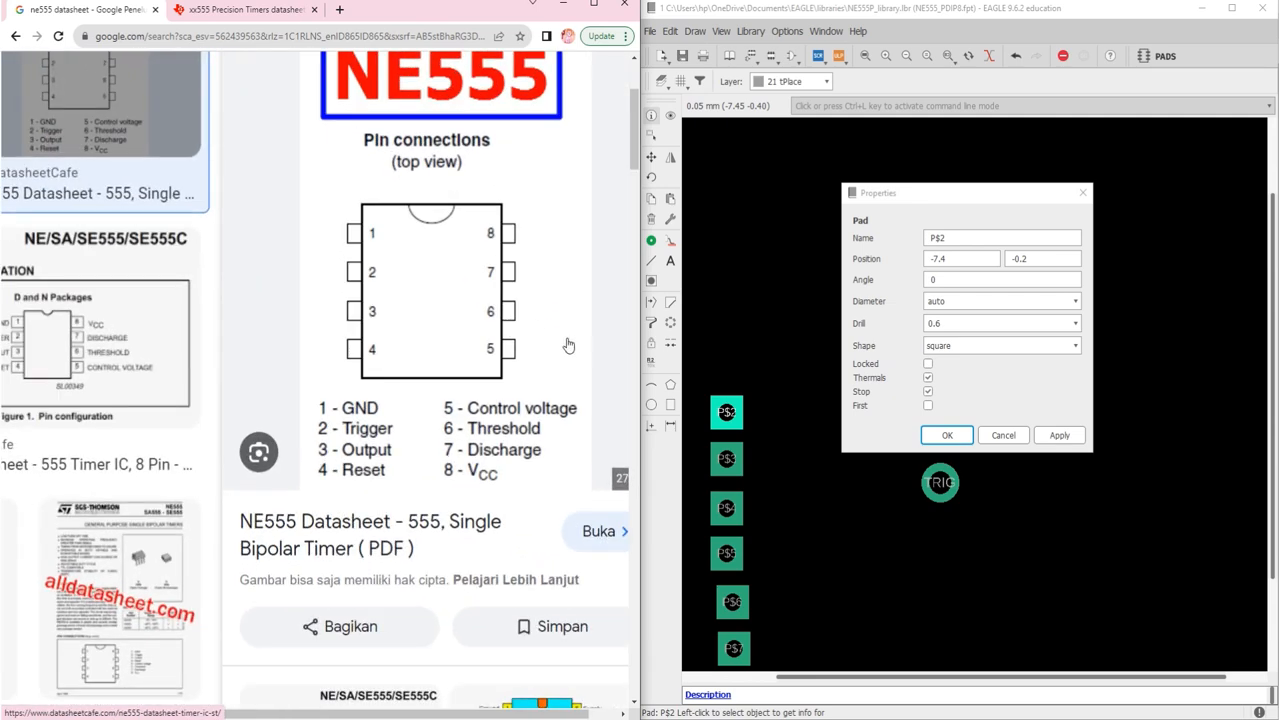
{"action": "left_click_drag", "start_coordinate": [970, 237], "coordinate": [902, 236]}
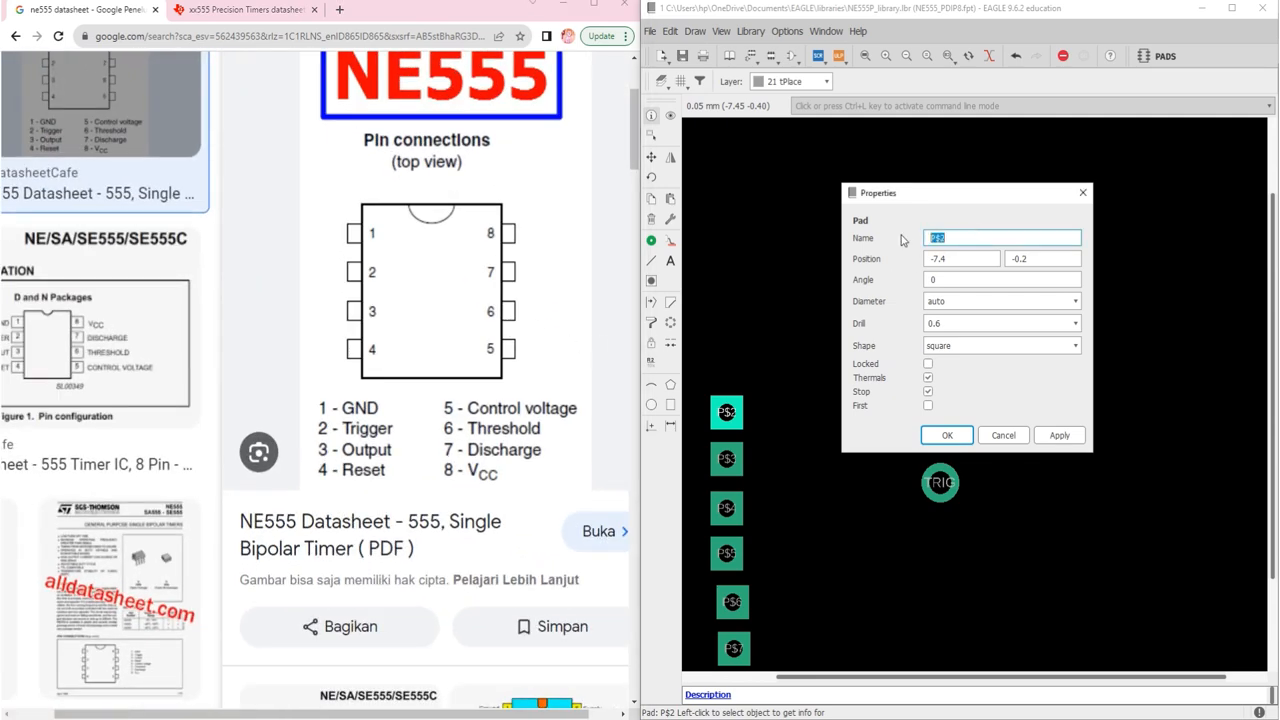
Step: Rename pad P$2 to OUT, place it at 0, -5.04, and make it round with a 0.8 drill
{"action": "type", "text": "OUT"}
{"action": "key", "text": "Tab"}
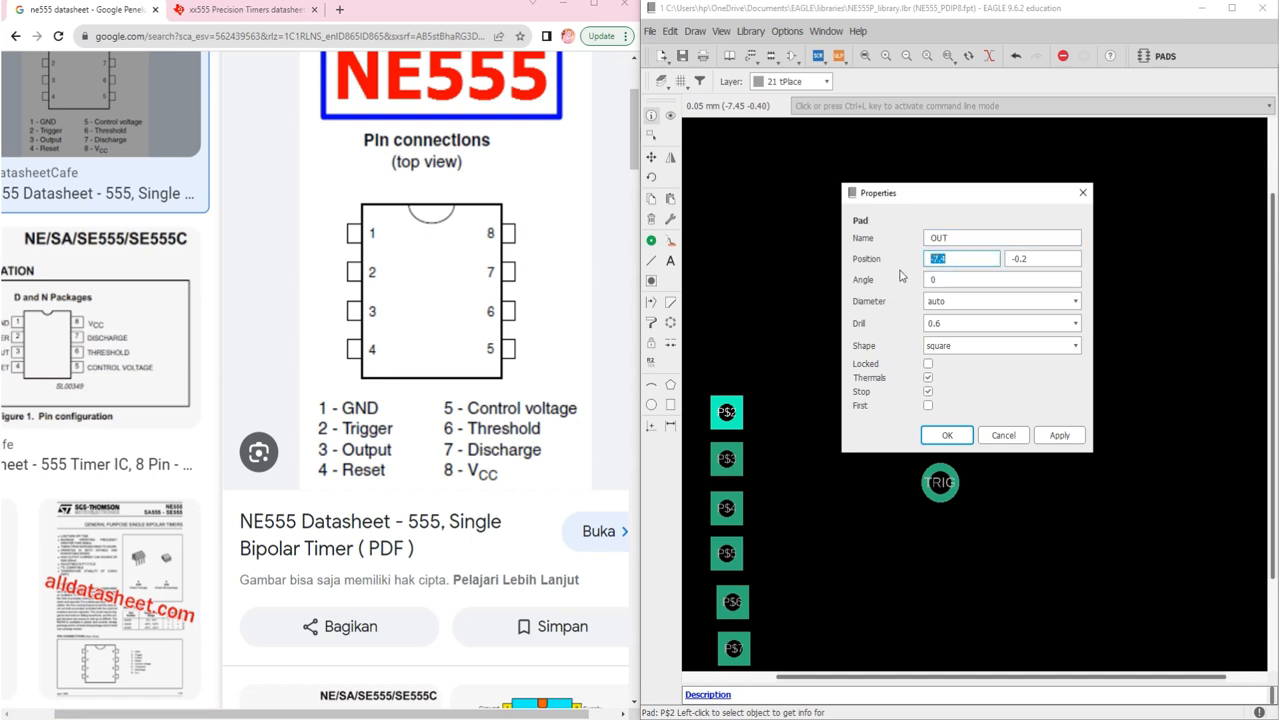
{"action": "type", "text": "0"}
{"action": "left_click", "coordinate": [1045, 260]}
{"action": "double_click", "coordinate": [1045, 260]}
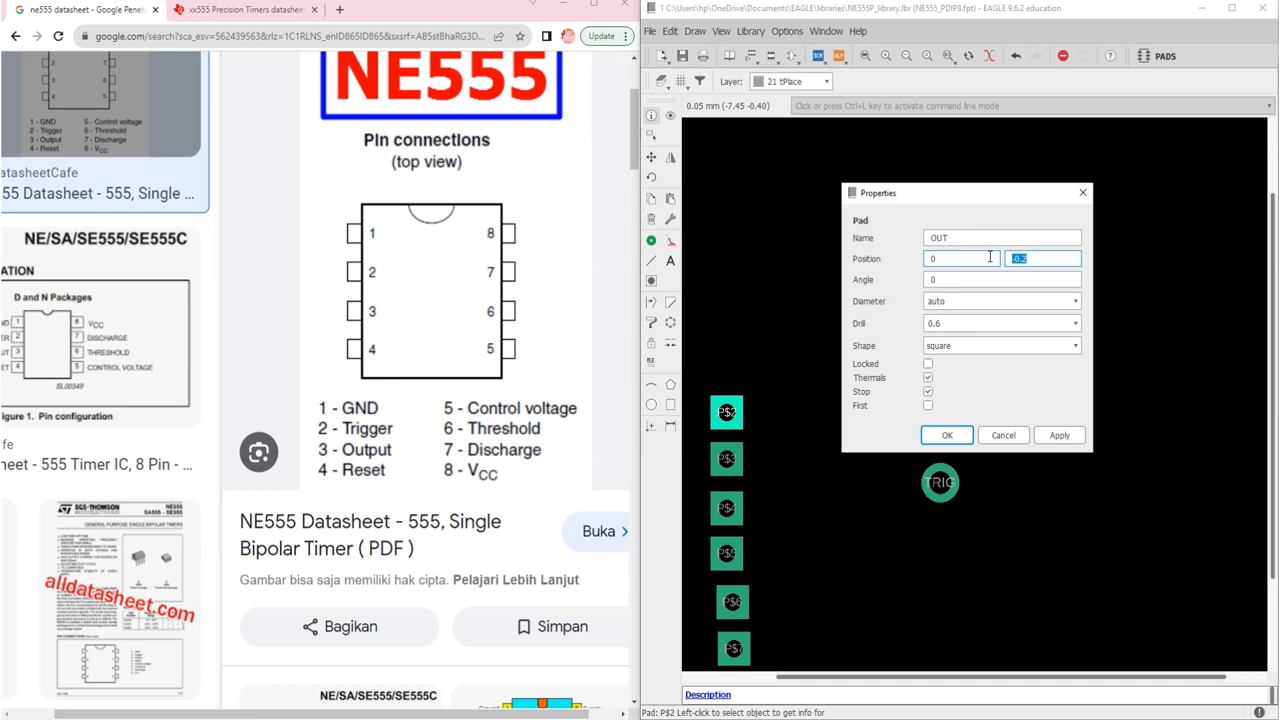
{"action": "type", "text": "5"}
{"action": "type", "text": "-"}
{"action": "left_click", "coordinate": [1034, 323]}
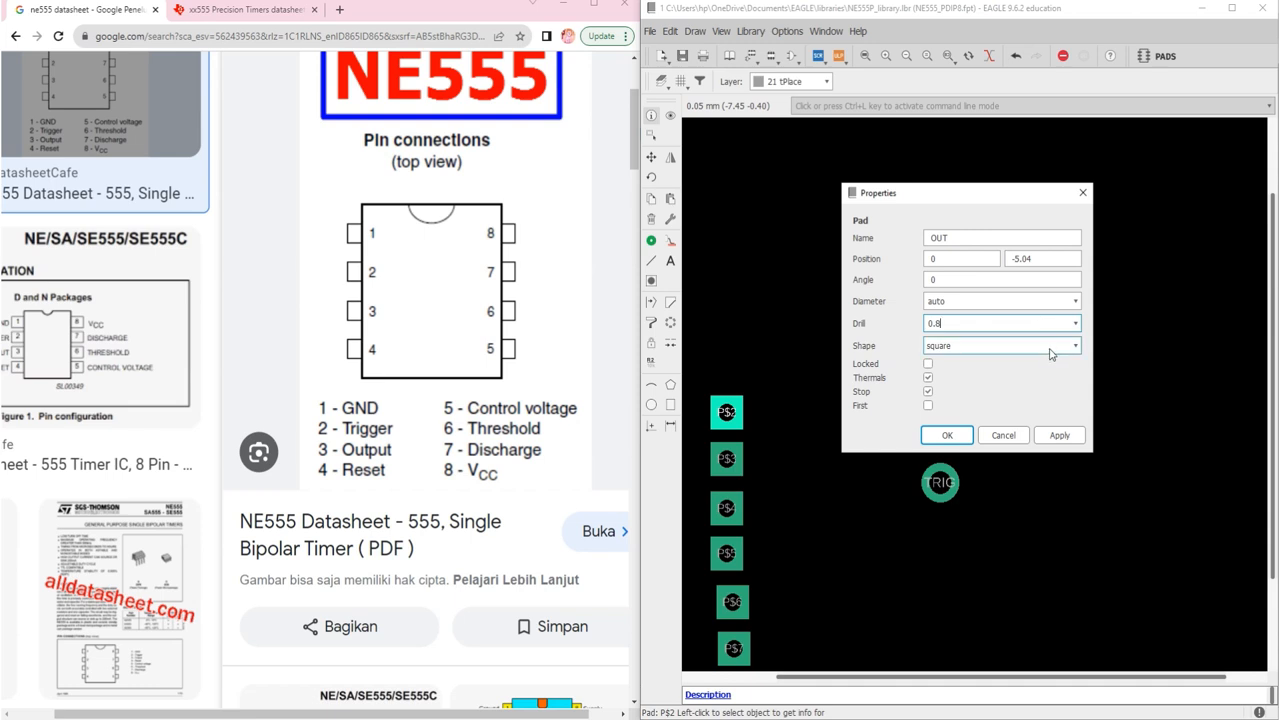
{"action": "left_click", "coordinate": [1040, 346]}
{"action": "left_click", "coordinate": [975, 377]}
{"action": "left_click", "coordinate": [955, 434]}
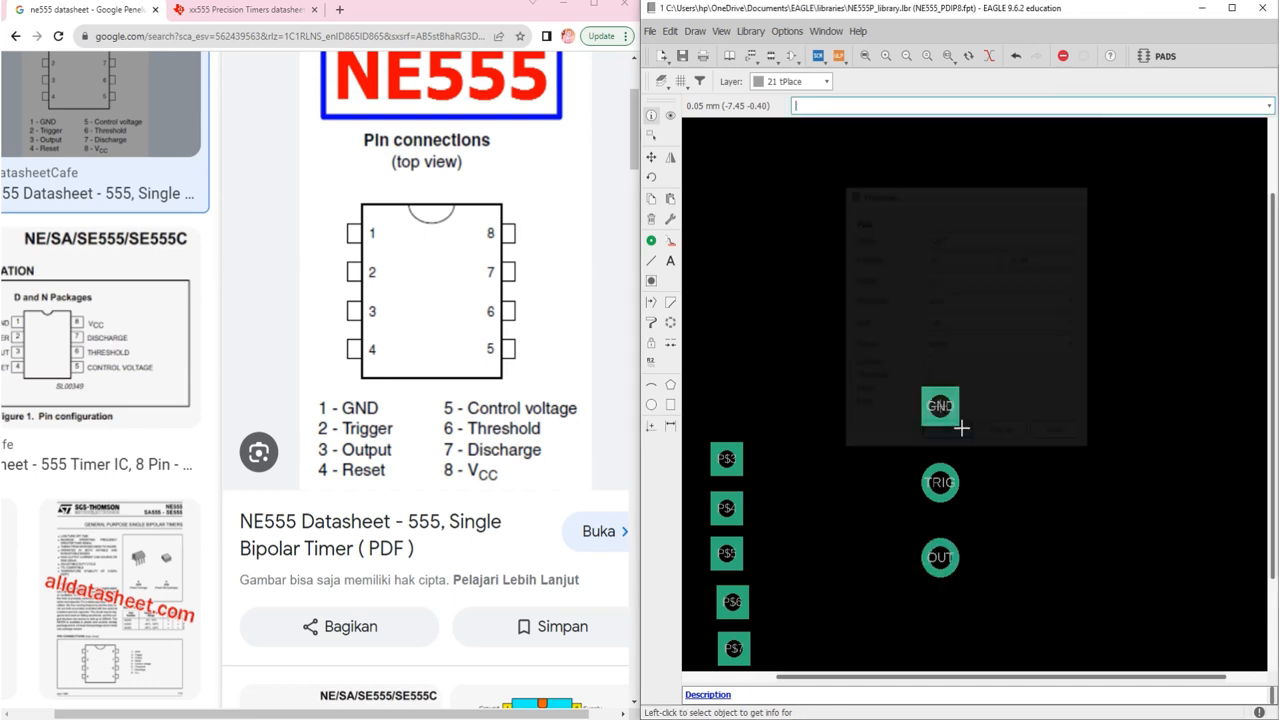
Step: Open pad P$3's properties and rename it RESET
{"action": "scroll", "coordinate": [903, 354], "scroll_direction": "down", "scroll_amount": 3}
{"action": "scroll", "coordinate": [920, 431], "scroll_direction": "up", "scroll_amount": 2}
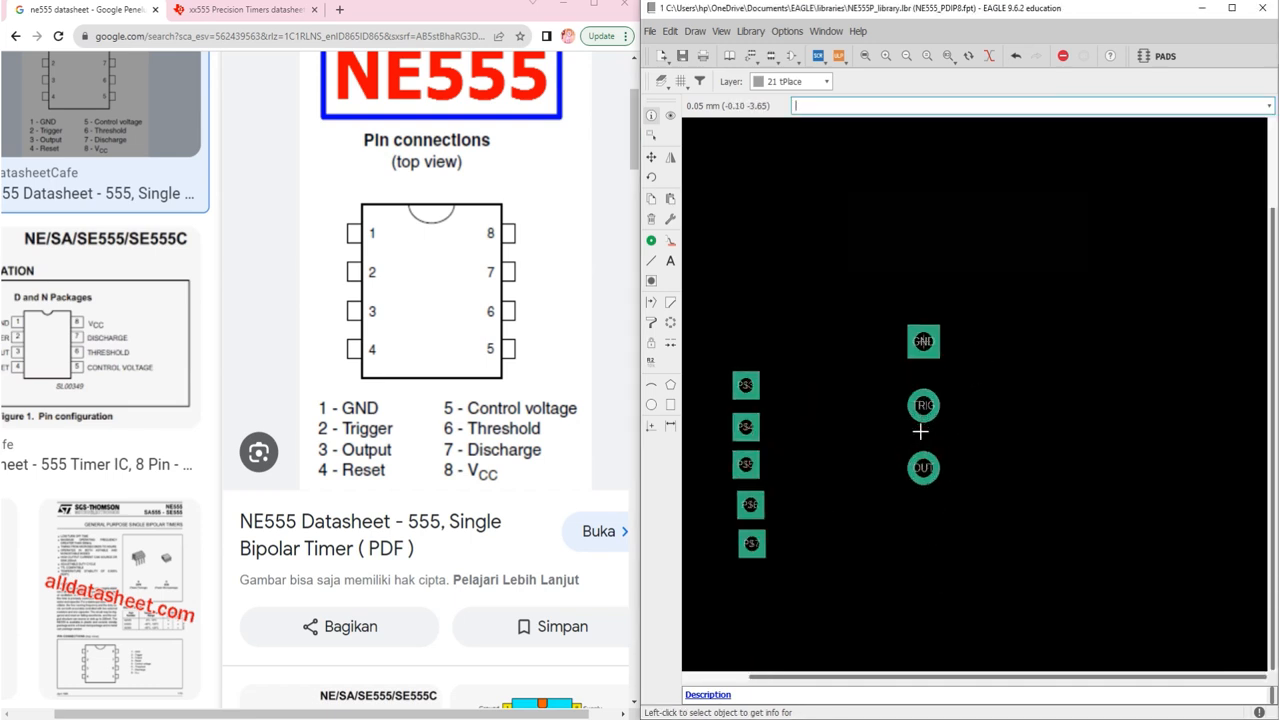
{"action": "scroll", "coordinate": [920, 431], "scroll_direction": "up", "scroll_amount": 1}
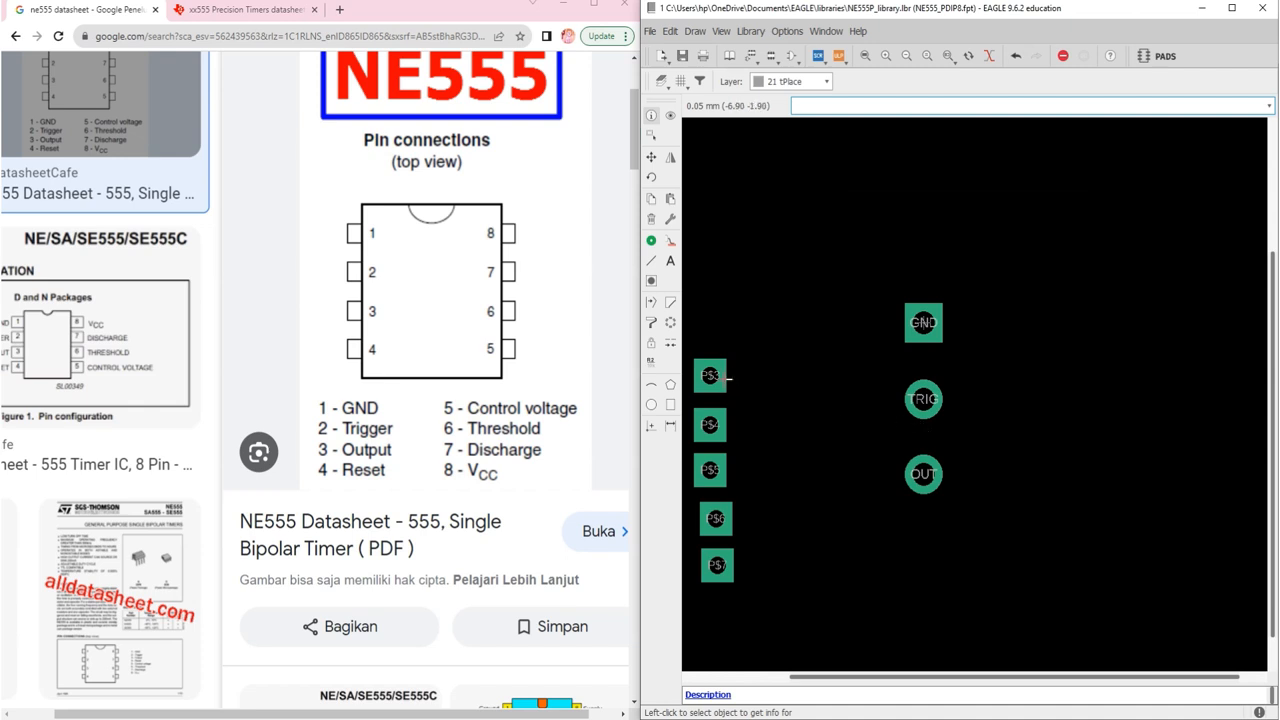
{"action": "left_click", "coordinate": [710, 375]}
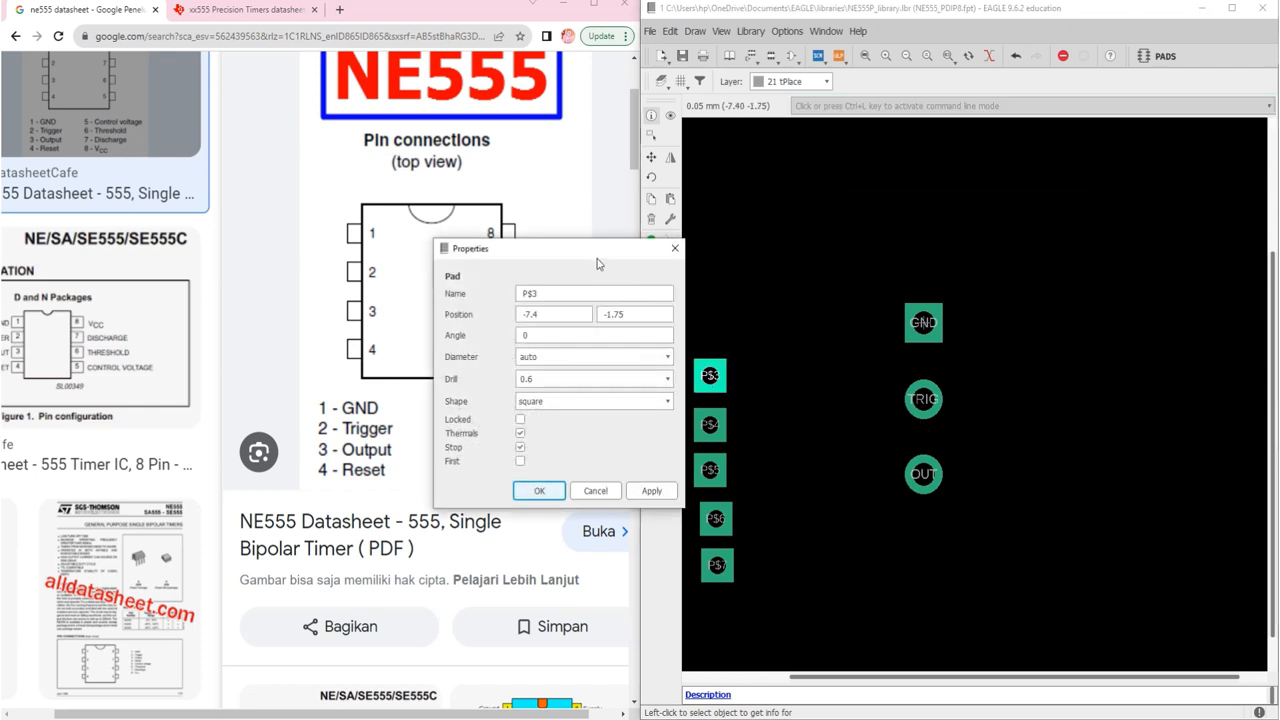
{"action": "left_click_drag", "start_coordinate": [596, 258], "coordinate": [966, 313]}
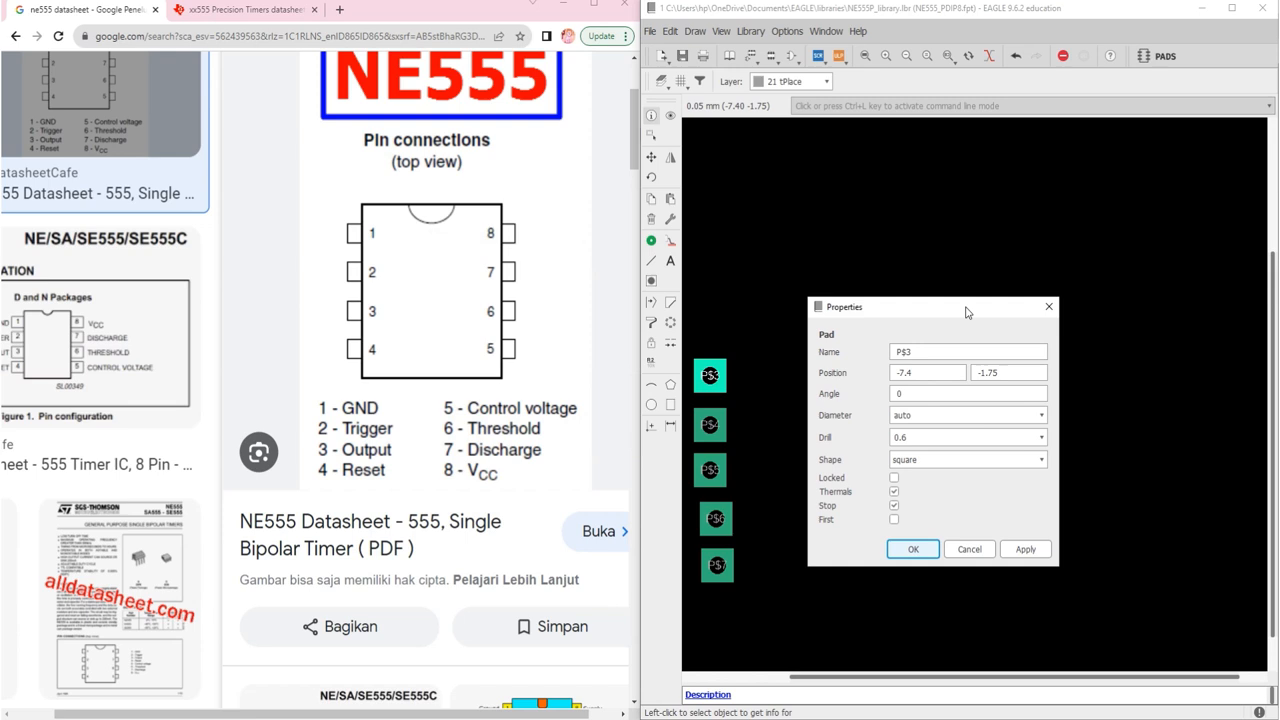
{"action": "left_click", "coordinate": [927, 348]}
{"action": "double_click", "coordinate": [925, 348]}
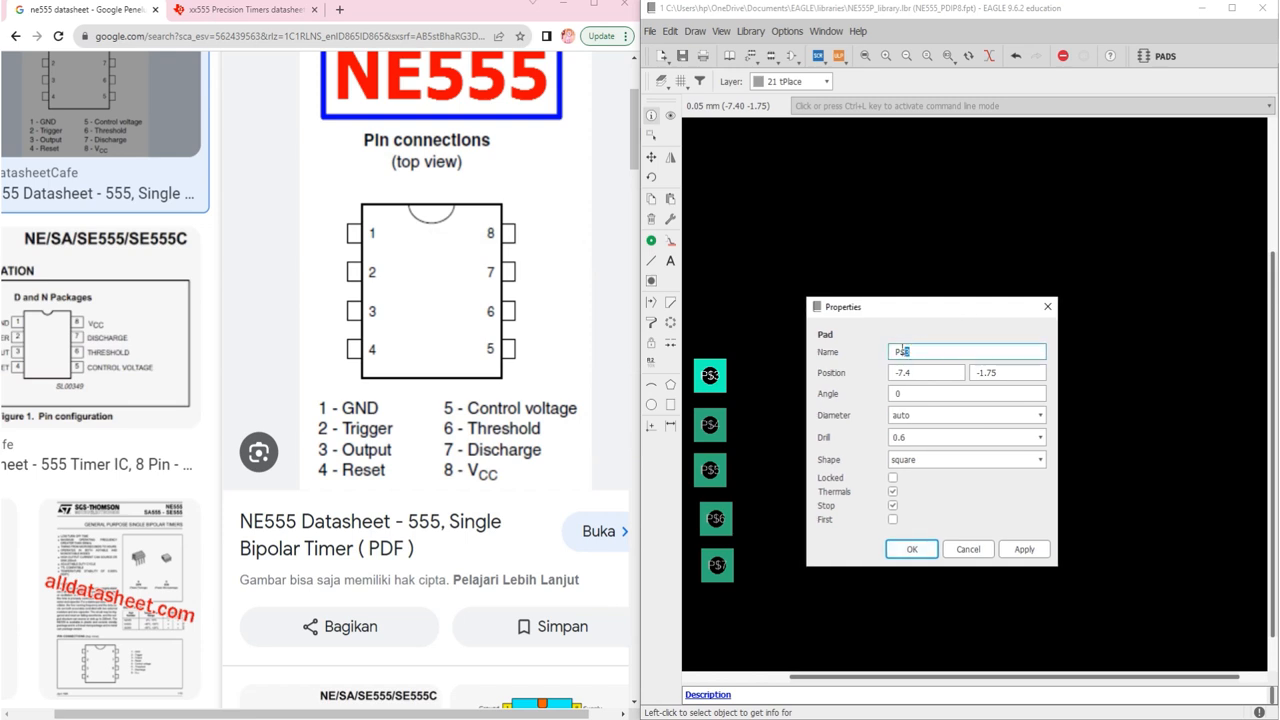
{"action": "type", "text": "RESET"}
Step: Place RESET at 0, -7.62 with a 0.8 drill and round shape
{"action": "double_click", "coordinate": [940, 376]}
{"action": "type", "text": "0"}
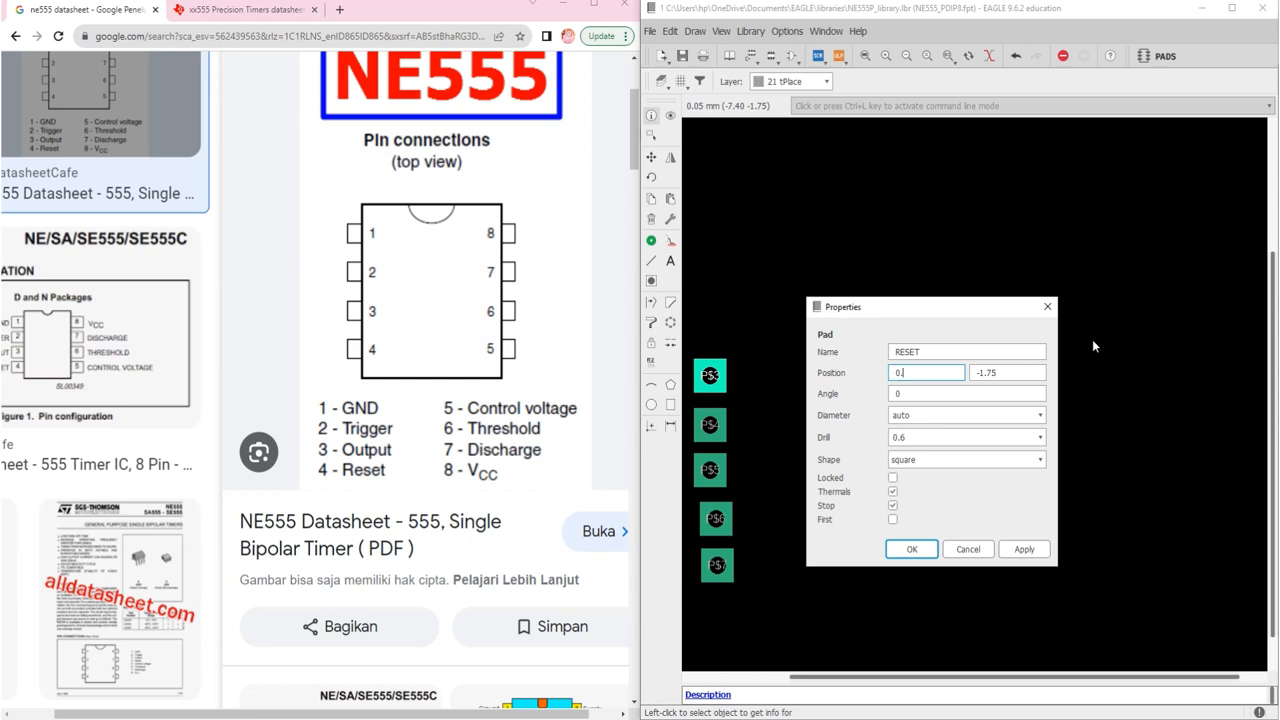
{"action": "left_click", "coordinate": [1012, 370]}
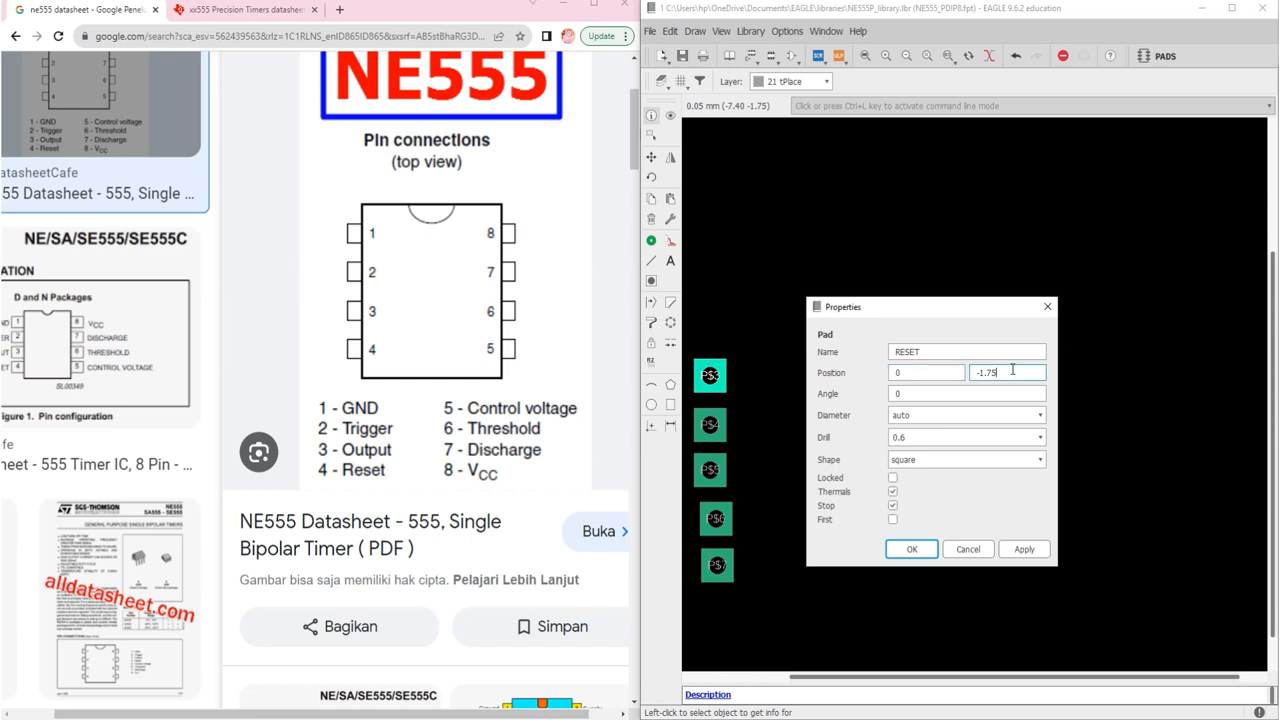
{"action": "key", "text": "BackSpace"}
{"action": "key", "text": "BackSpace"}
{"action": "type", "text": "62"}
{"action": "left_click", "coordinate": [970, 438]}
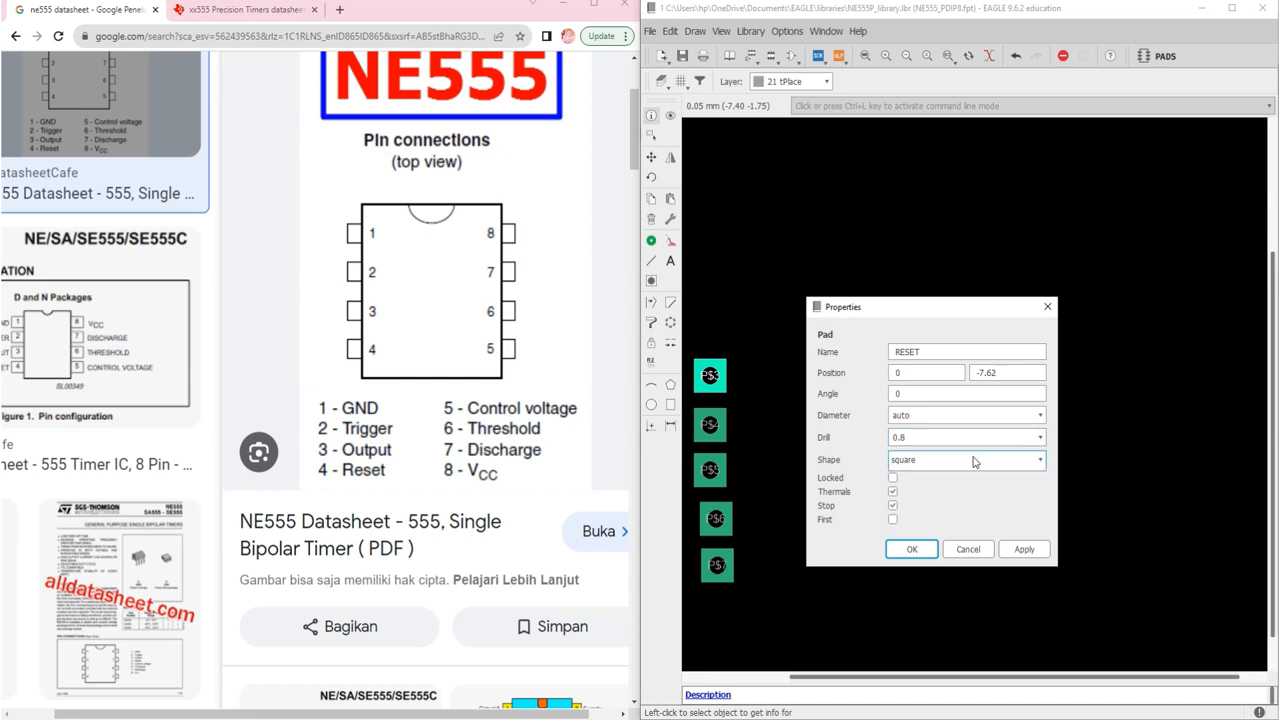
{"action": "left_click", "coordinate": [965, 460]}
{"action": "left_click", "coordinate": [953, 484]}
{"action": "left_click", "coordinate": [911, 550]}
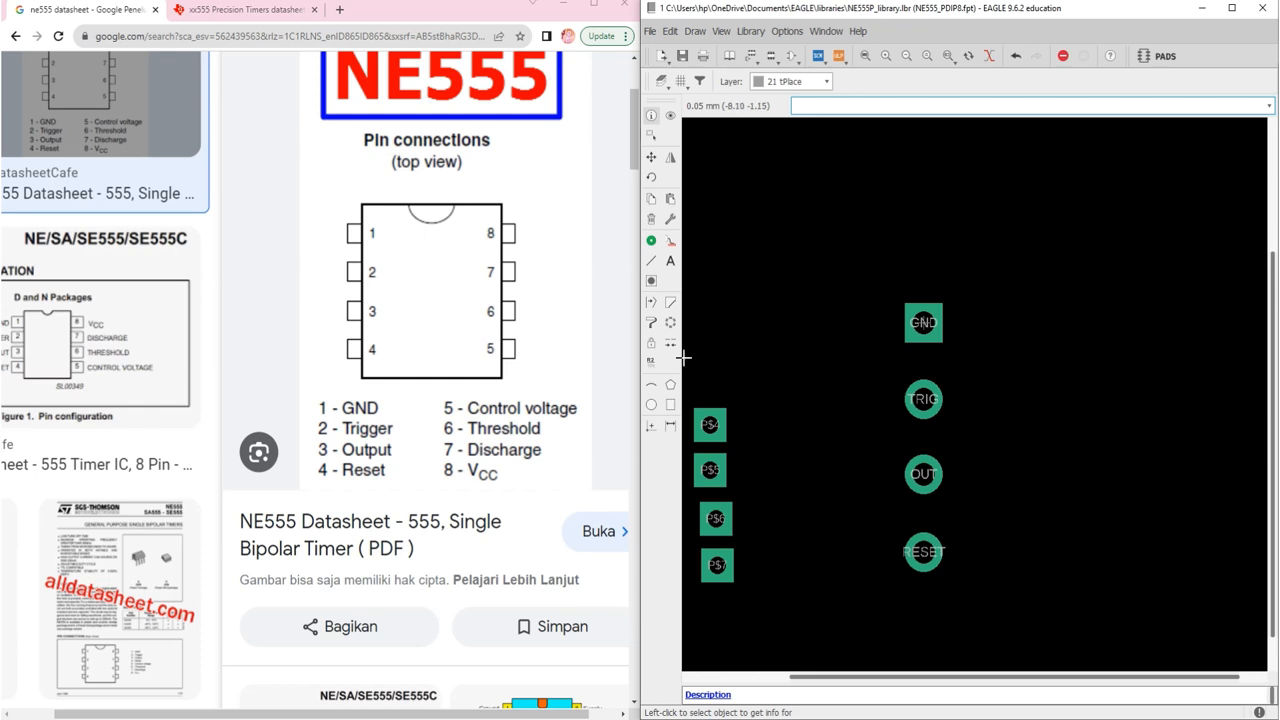
Step: Rename pad P$4 to CTRL and set its X position to 7.62
{"action": "left_click", "coordinate": [240, 10]}
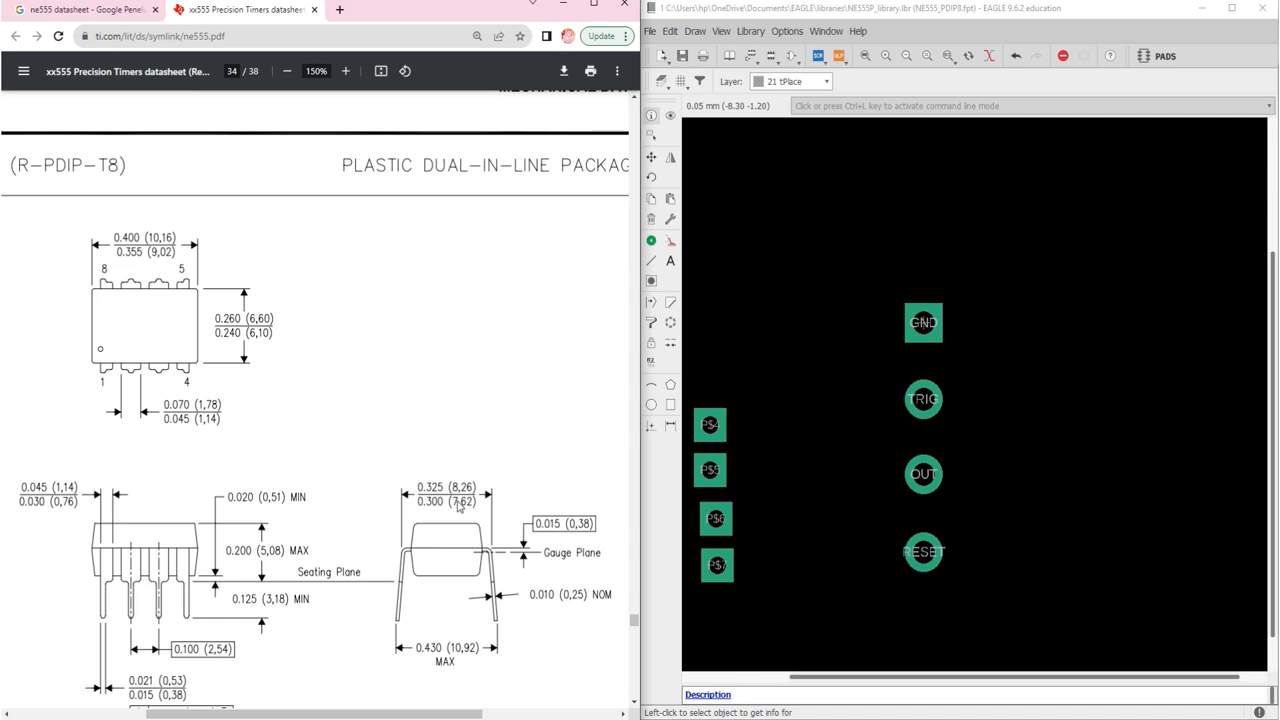
{"action": "right_click", "coordinate": [710, 424]}
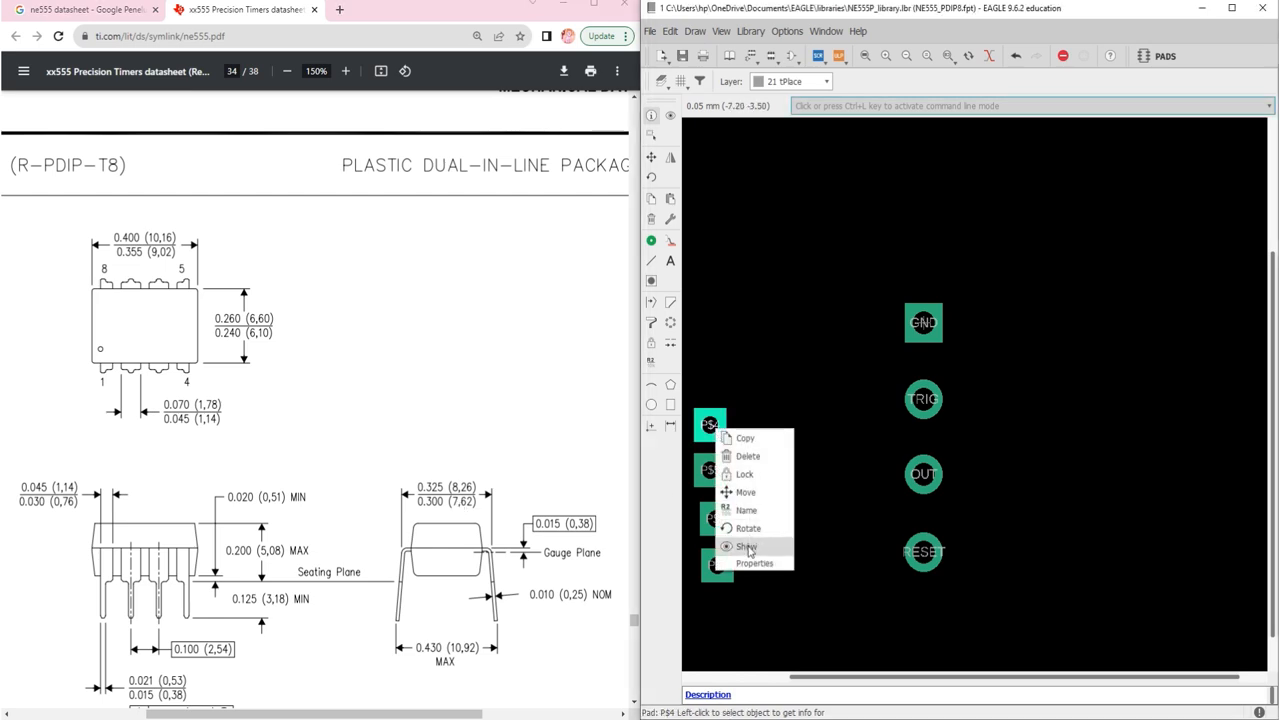
{"action": "left_click", "coordinate": [749, 562]}
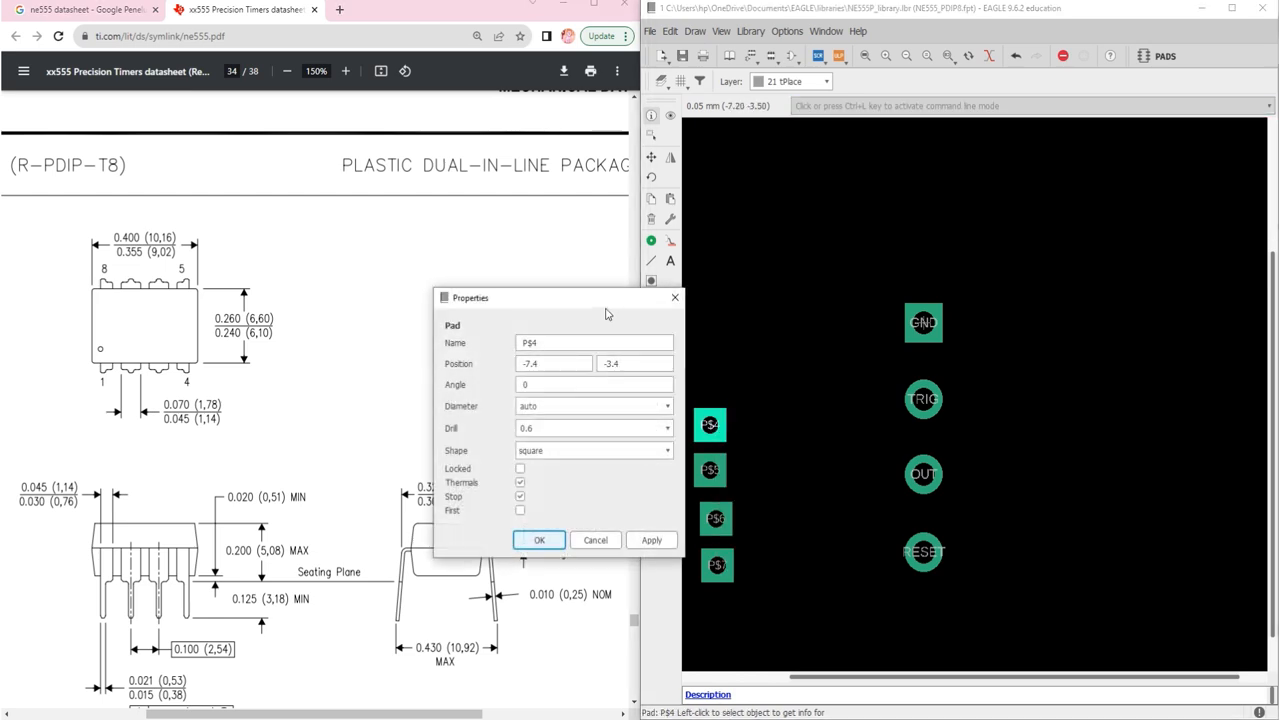
{"action": "left_click_drag", "start_coordinate": [602, 311], "coordinate": [868, 333]}
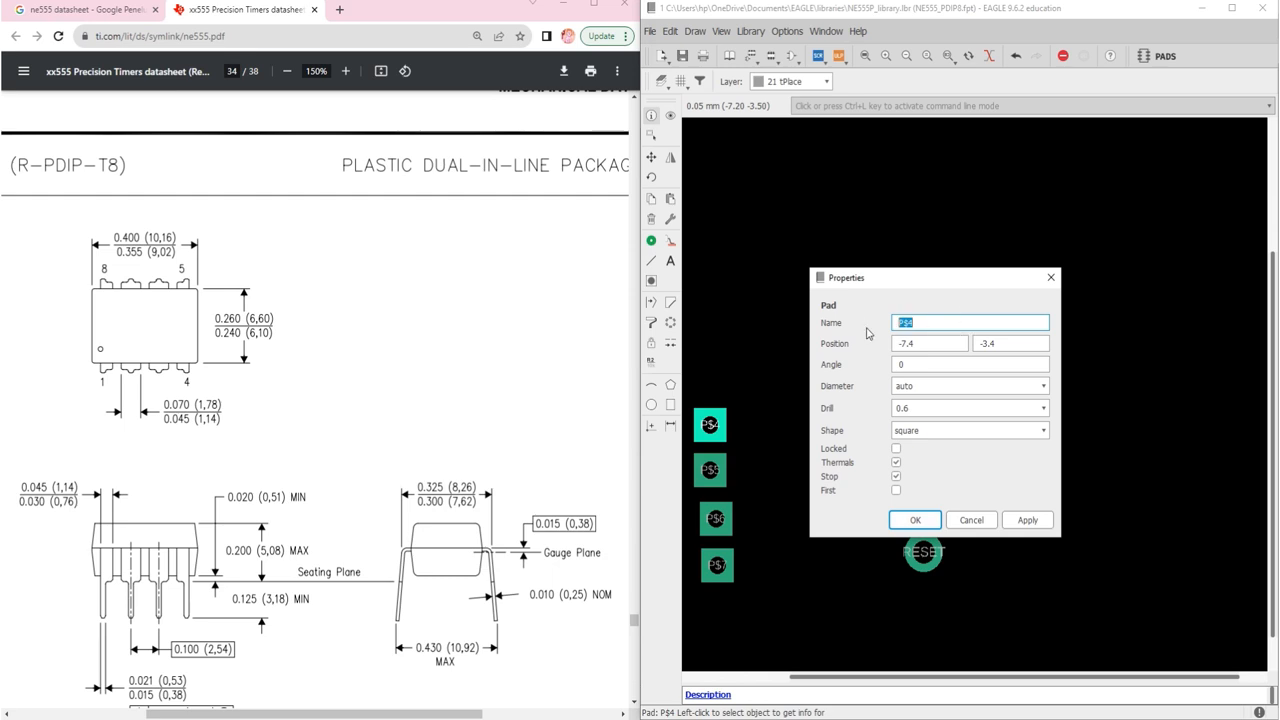
{"action": "type", "text": "CTRL"}
{"action": "key", "text": "Tab"}
{"action": "type", "text": "7"}
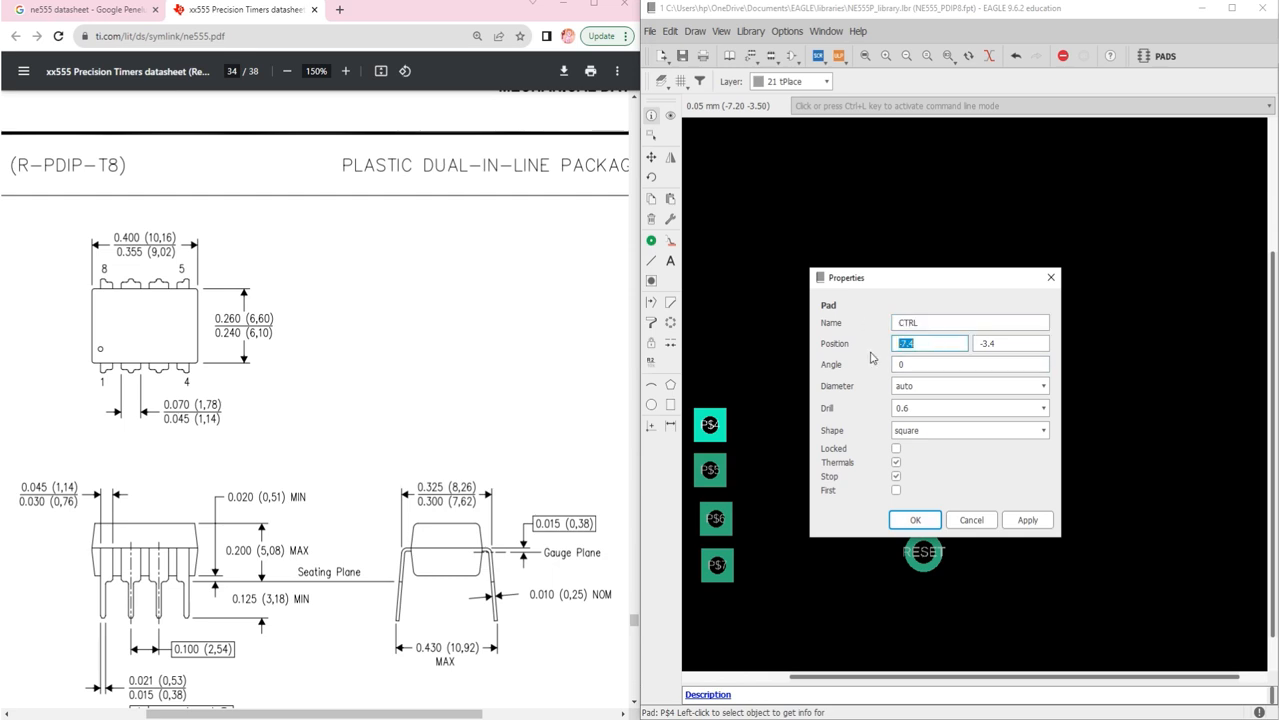
{"action": "type", "text": ".62"}
Step: Set CTRL's Y to -7.62 with a 0.8 drill and round shape
{"action": "left_click", "coordinate": [1006, 346]}
{"action": "key", "text": "BackSpace"}
{"action": "key", "text": "BackSpace"}
{"action": "key", "text": "BackSpace"}
{"action": "left_click", "coordinate": [1028, 405]}
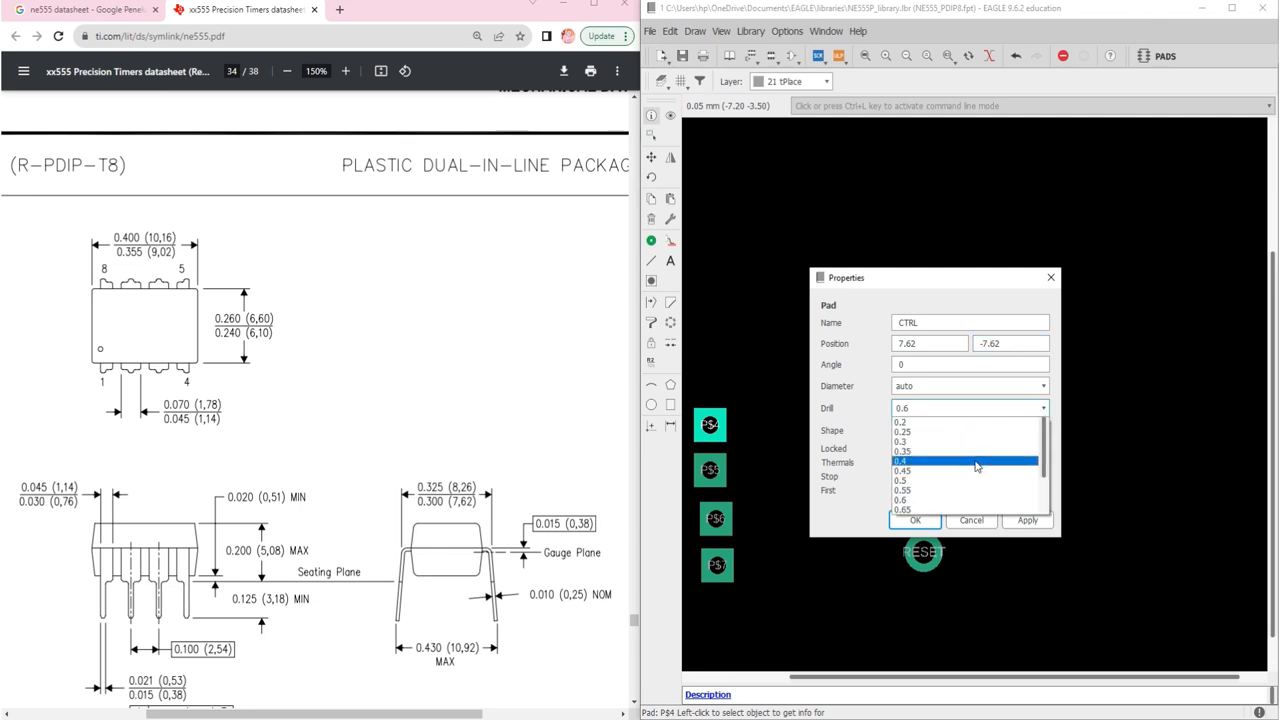
{"action": "left_click", "coordinate": [926, 509]}
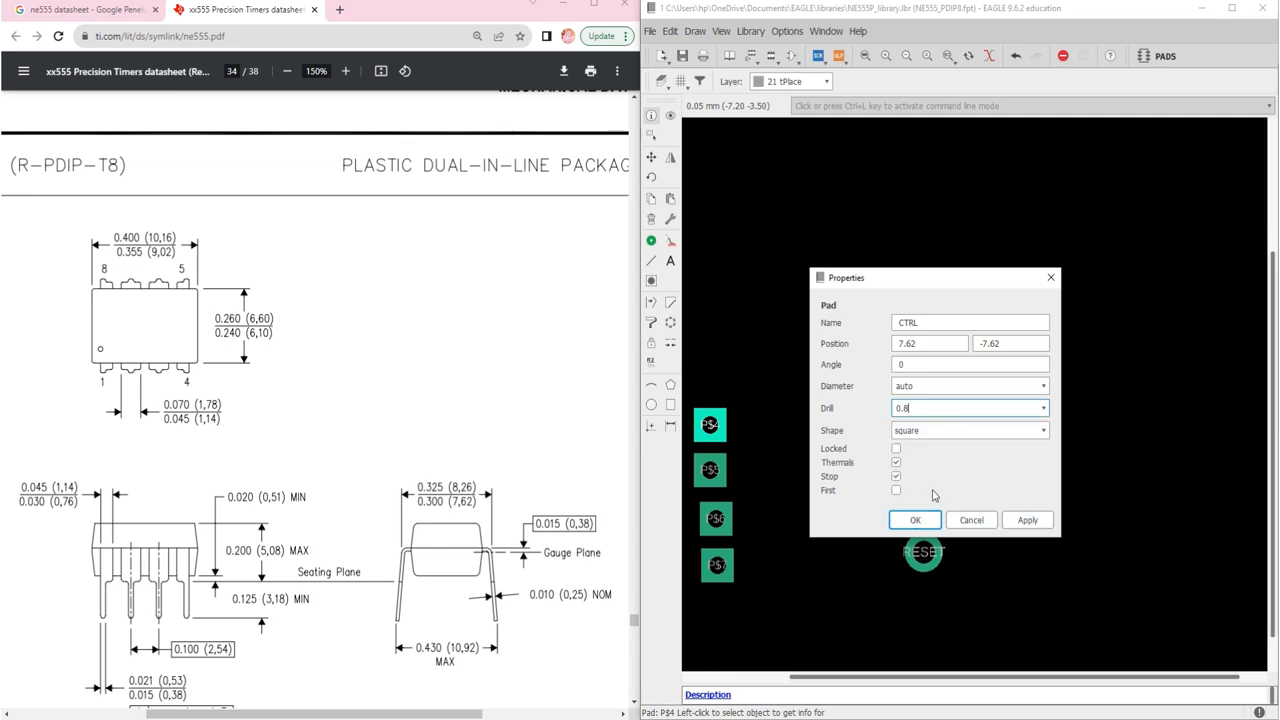
{"action": "left_click", "coordinate": [928, 431]}
{"action": "left_click", "coordinate": [924, 464]}
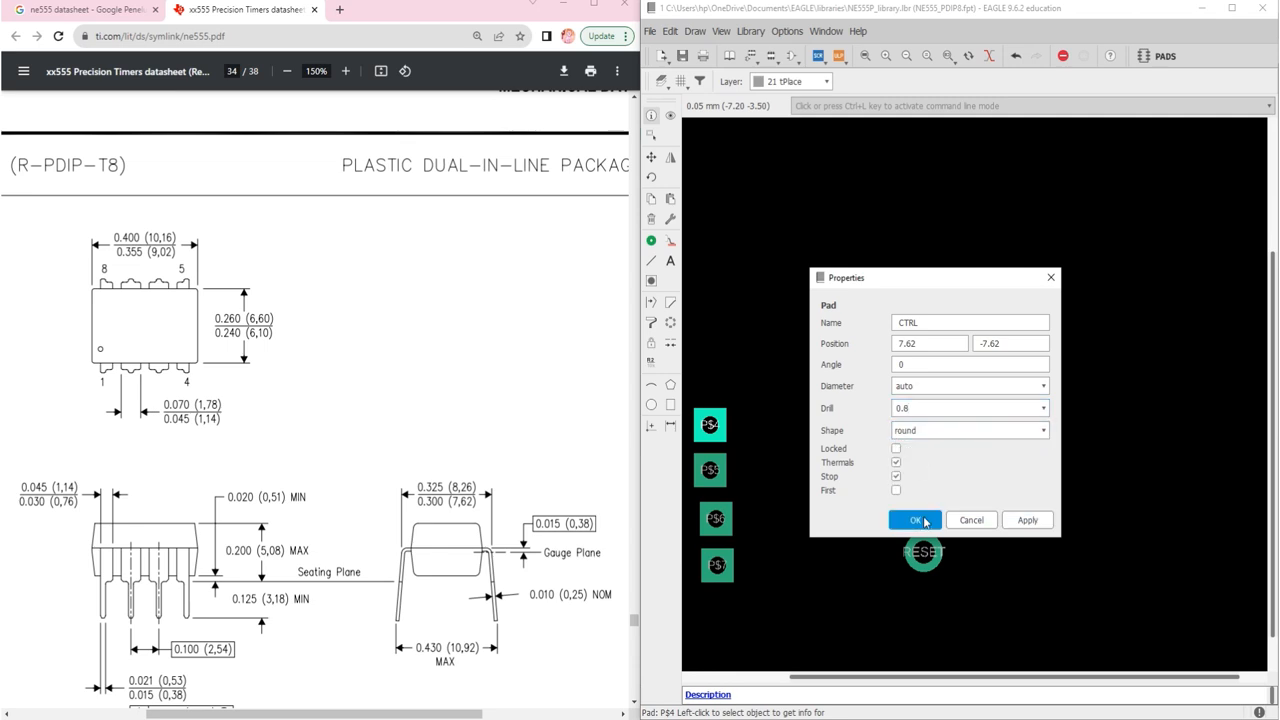
{"action": "left_click", "coordinate": [916, 519]}
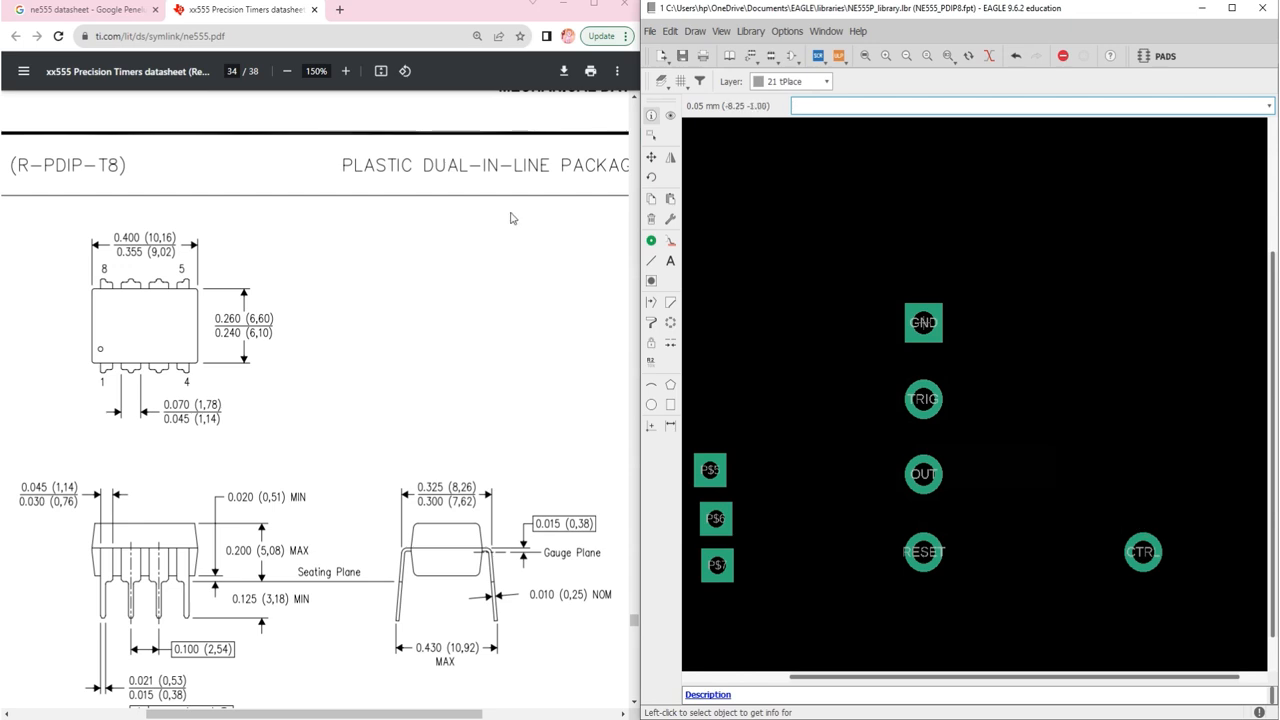
{"action": "left_click", "coordinate": [128, 14]}
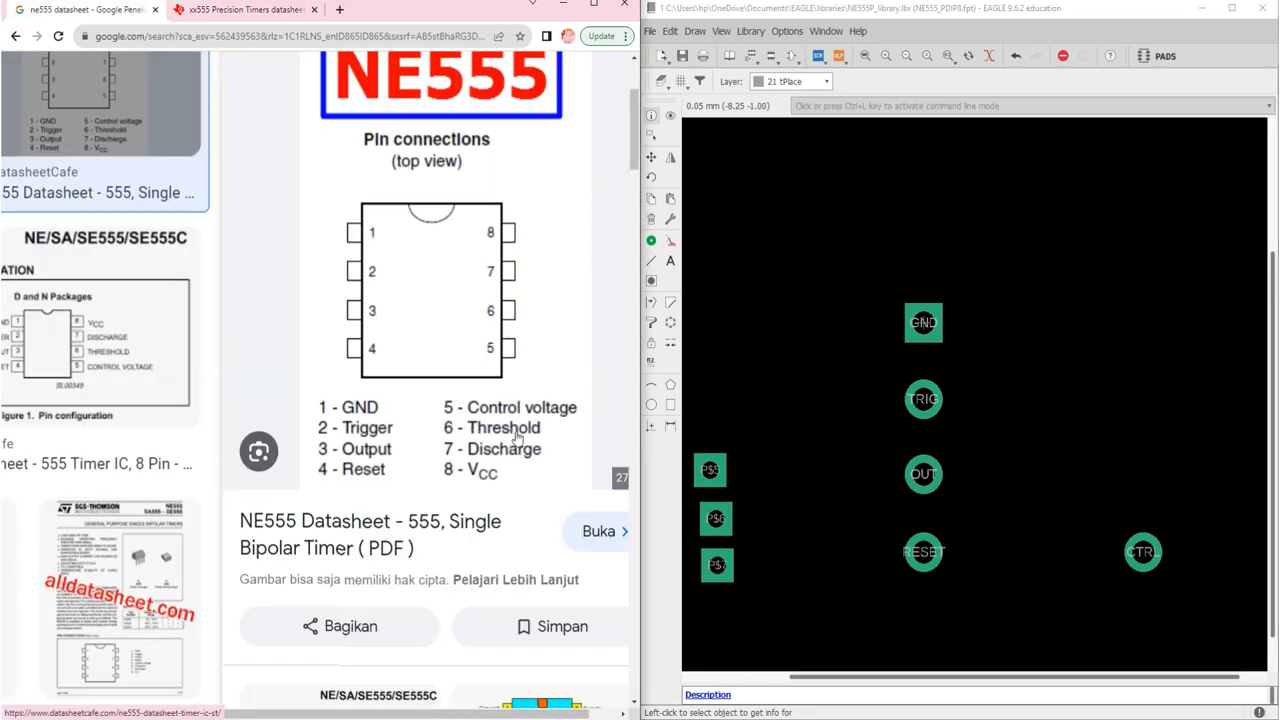
Step: Open pad P$5's properties and rename it THRES
{"action": "right_click", "coordinate": [712, 470]}
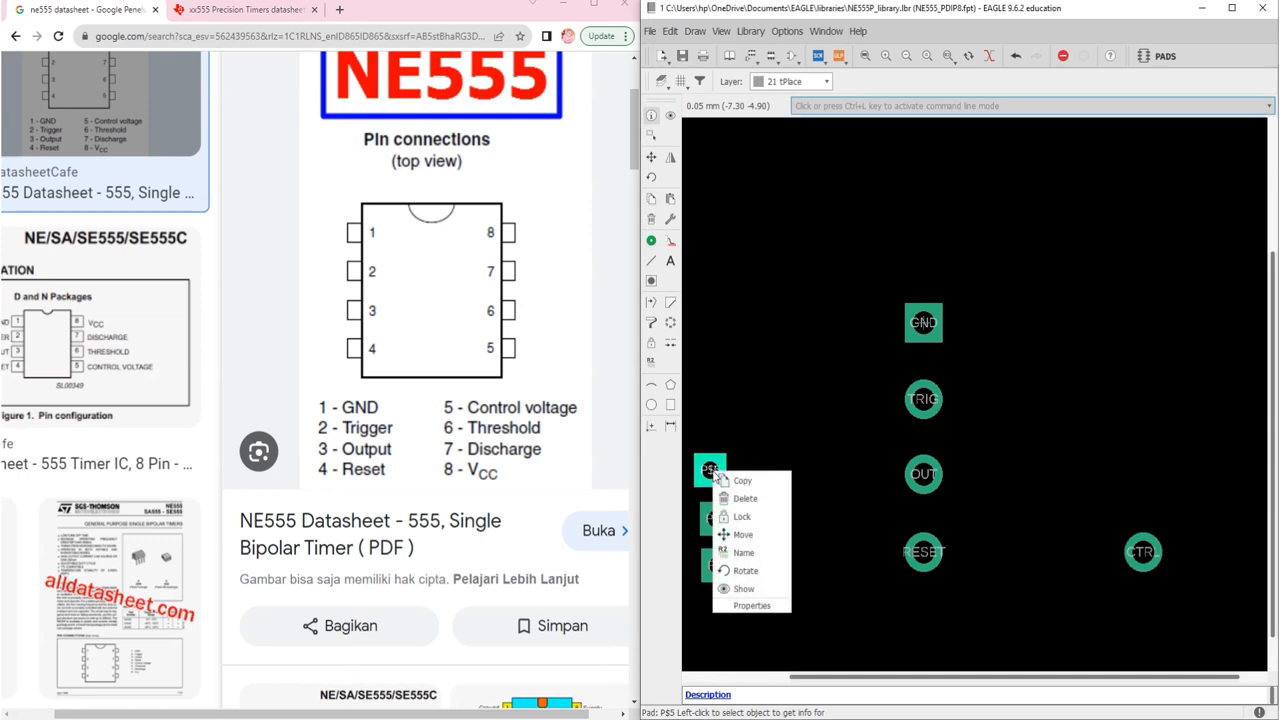
{"action": "left_click", "coordinate": [744, 604]}
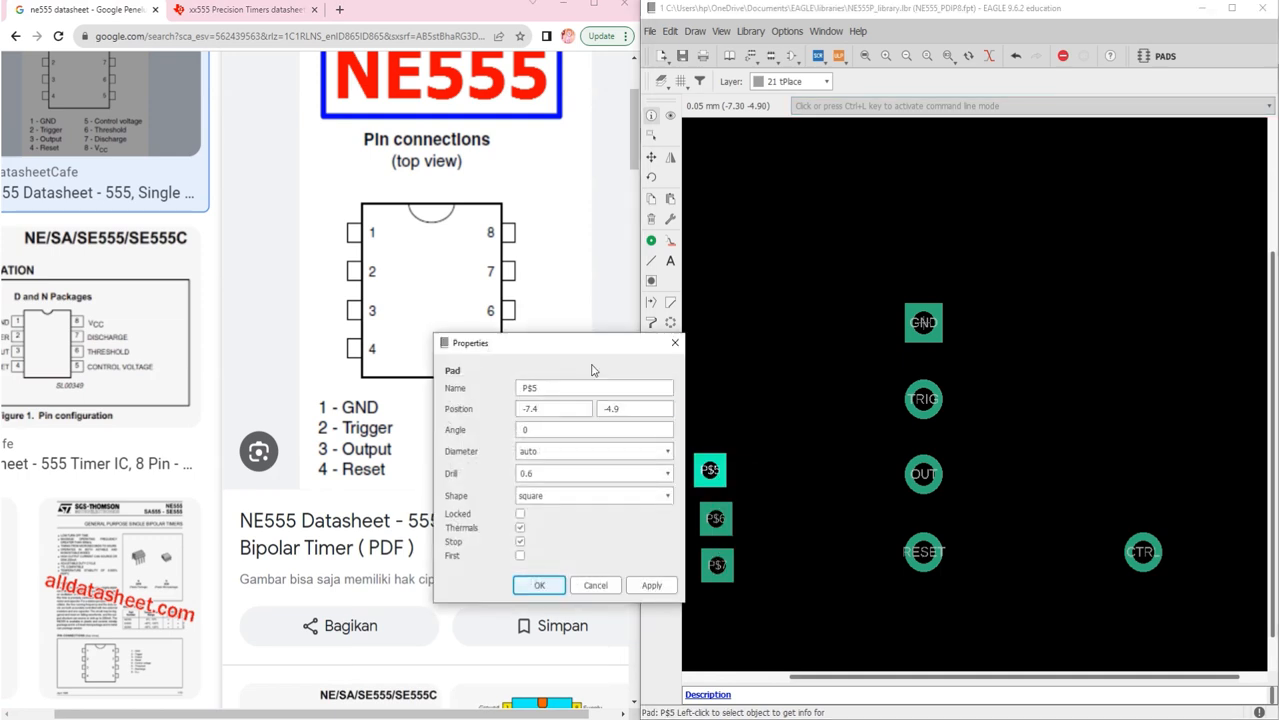
{"action": "left_click_drag", "start_coordinate": [582, 343], "coordinate": [812, 369]}
{"action": "double_click", "coordinate": [776, 410]}
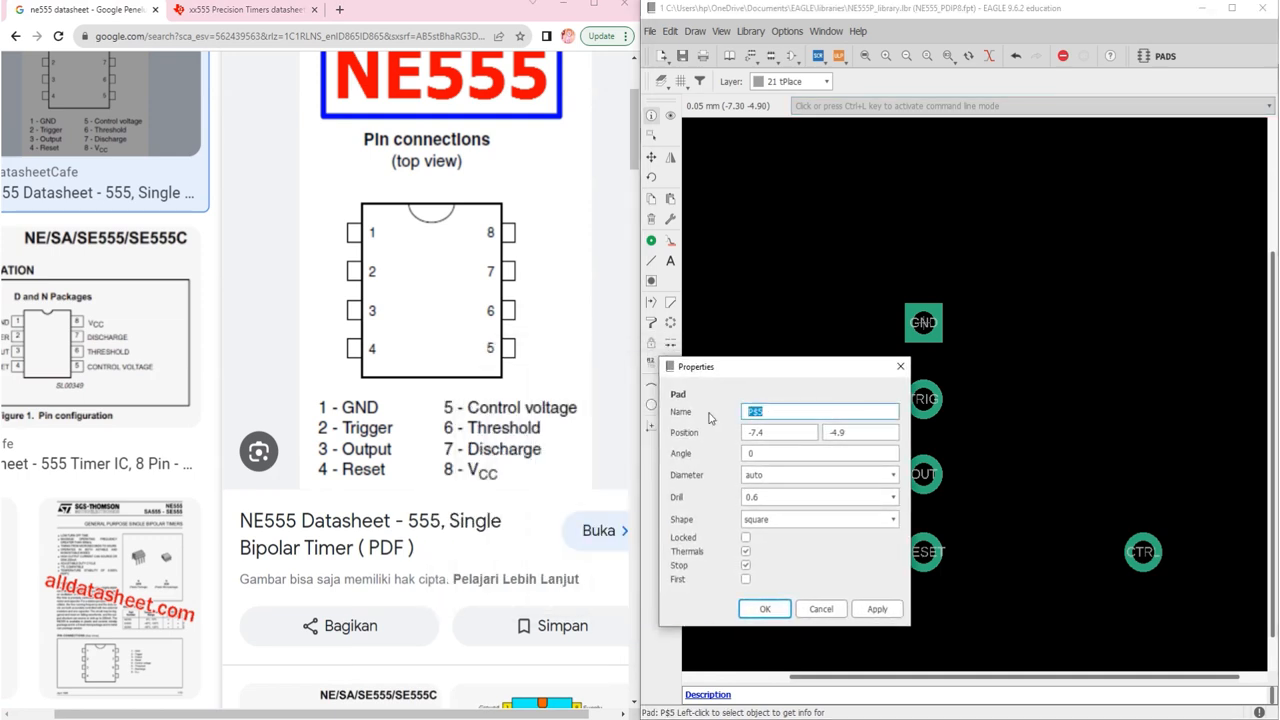
{"action": "type", "text": "THRES"}
Step: Place THRES at 7.62, -5.04 with a 0.8 drill and round shape
{"action": "left_click", "coordinate": [770, 431]}
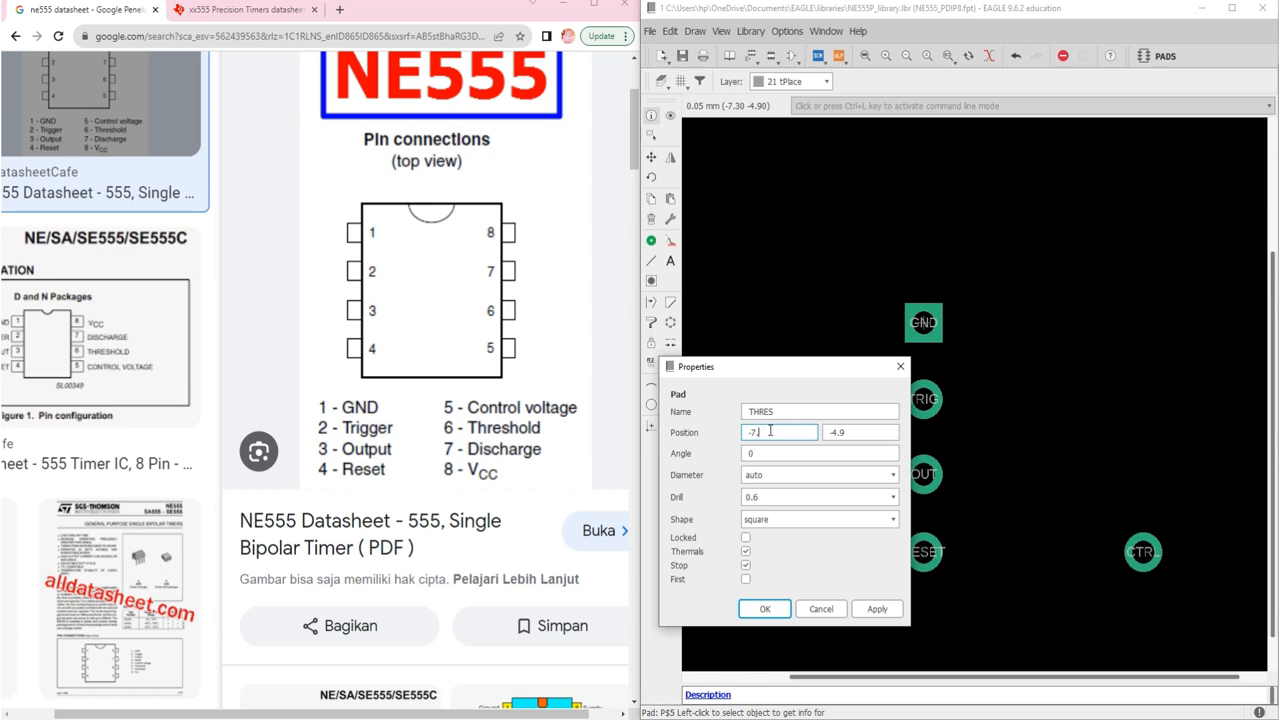
{"action": "key", "text": "BackSpace"}
{"action": "key", "text": "BackSpace"}
{"action": "key", "text": "BackSpace"}
{"action": "type", "text": "7.62"}
{"action": "left_click_drag", "start_coordinate": [850, 432], "coordinate": [816, 434]}
{"action": "type", "text": "-5.04"}
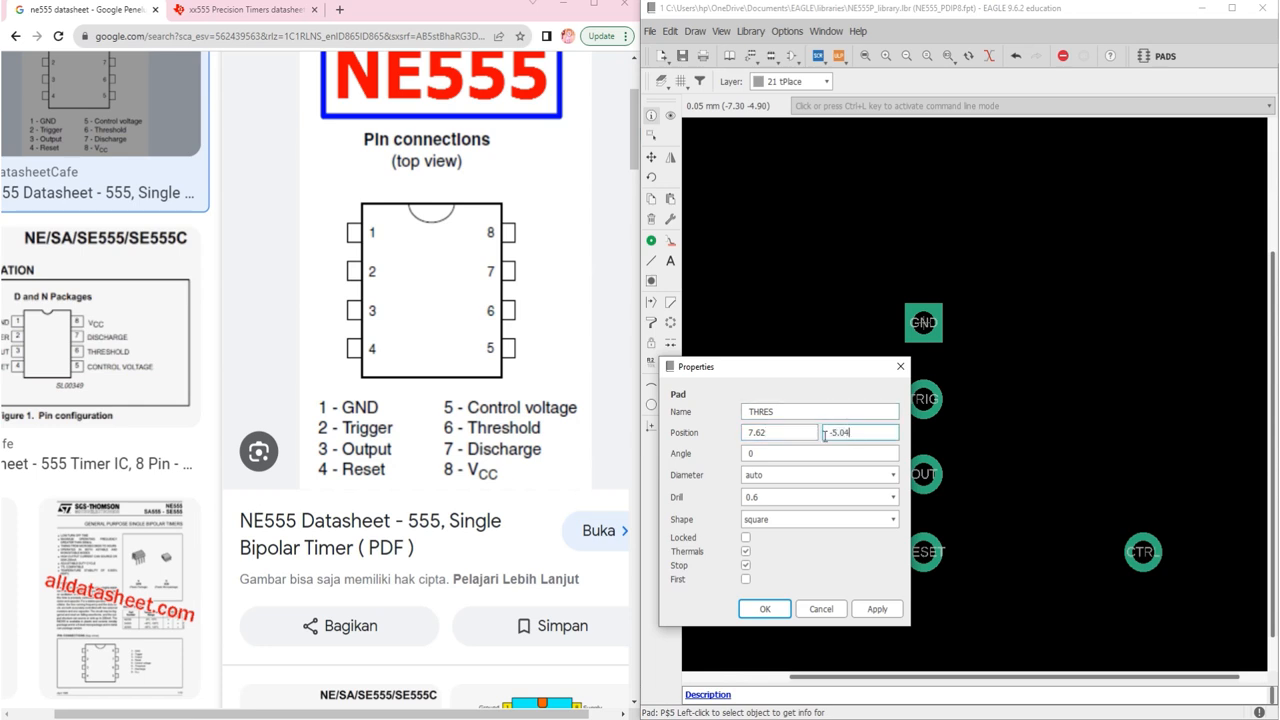
{"action": "left_click", "coordinate": [840, 491]}
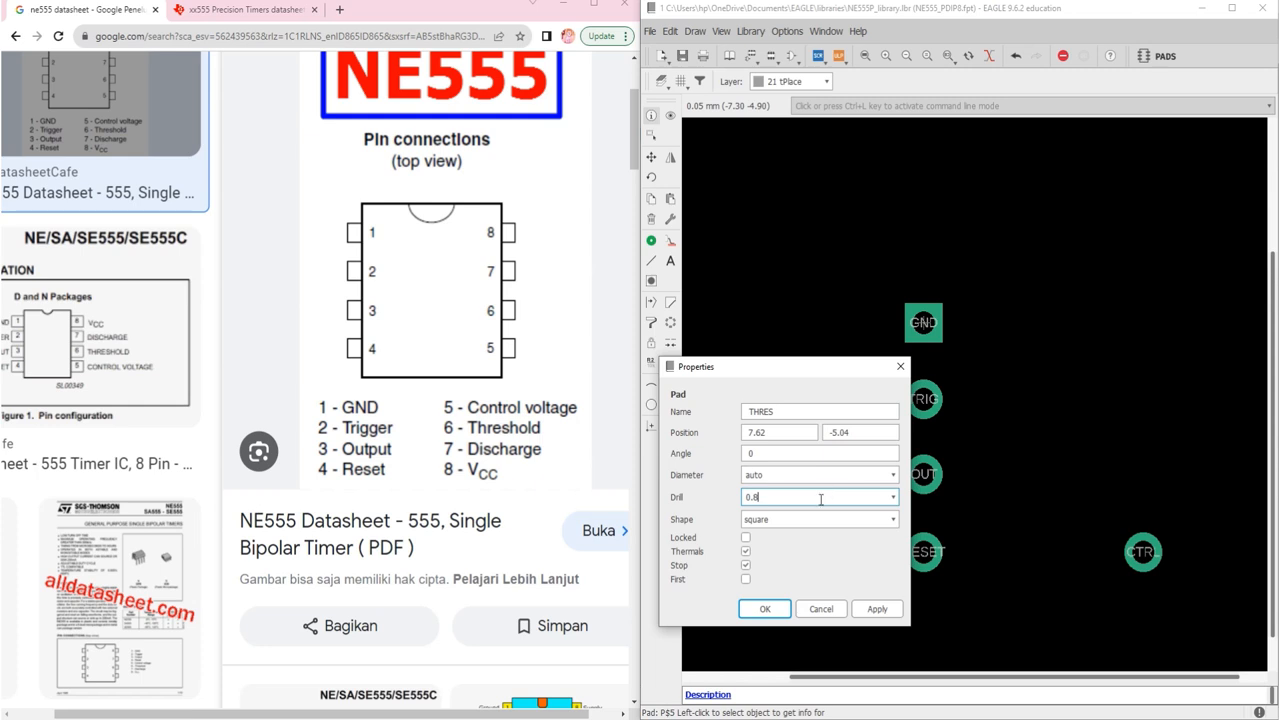
{"action": "left_click", "coordinate": [815, 519]}
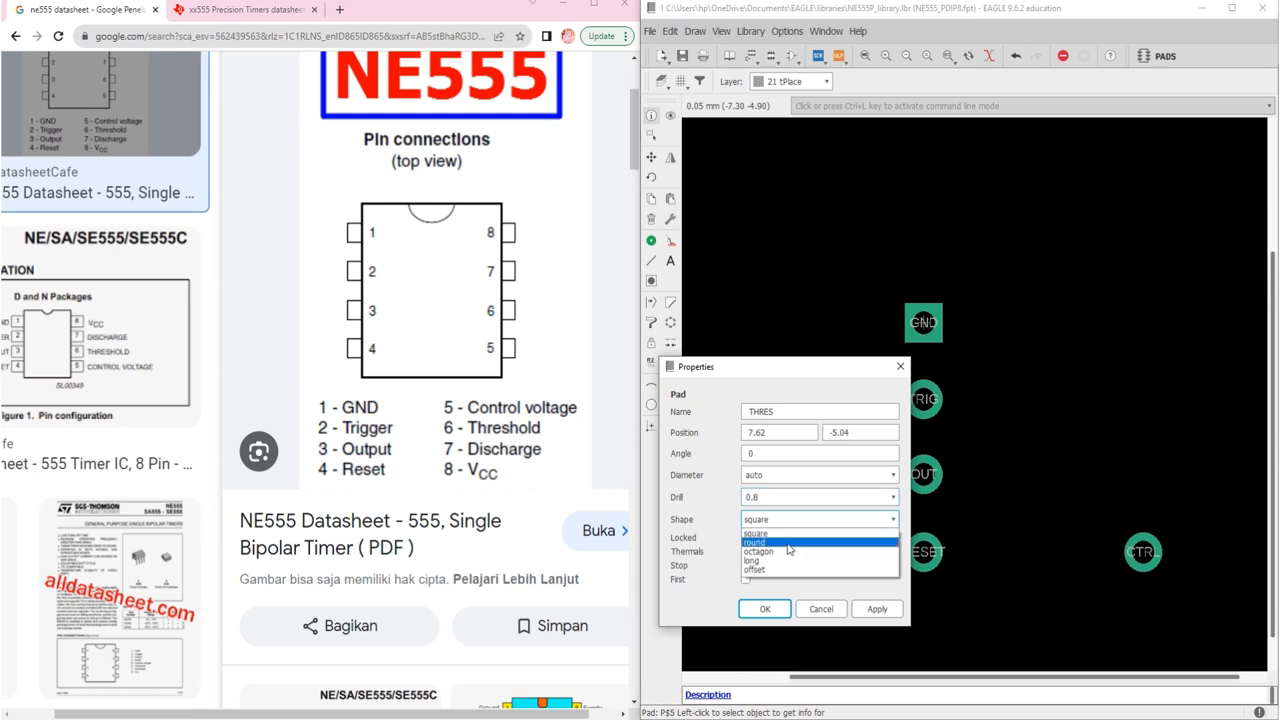
{"action": "left_click", "coordinate": [790, 545]}
{"action": "left_click", "coordinate": [782, 605]}
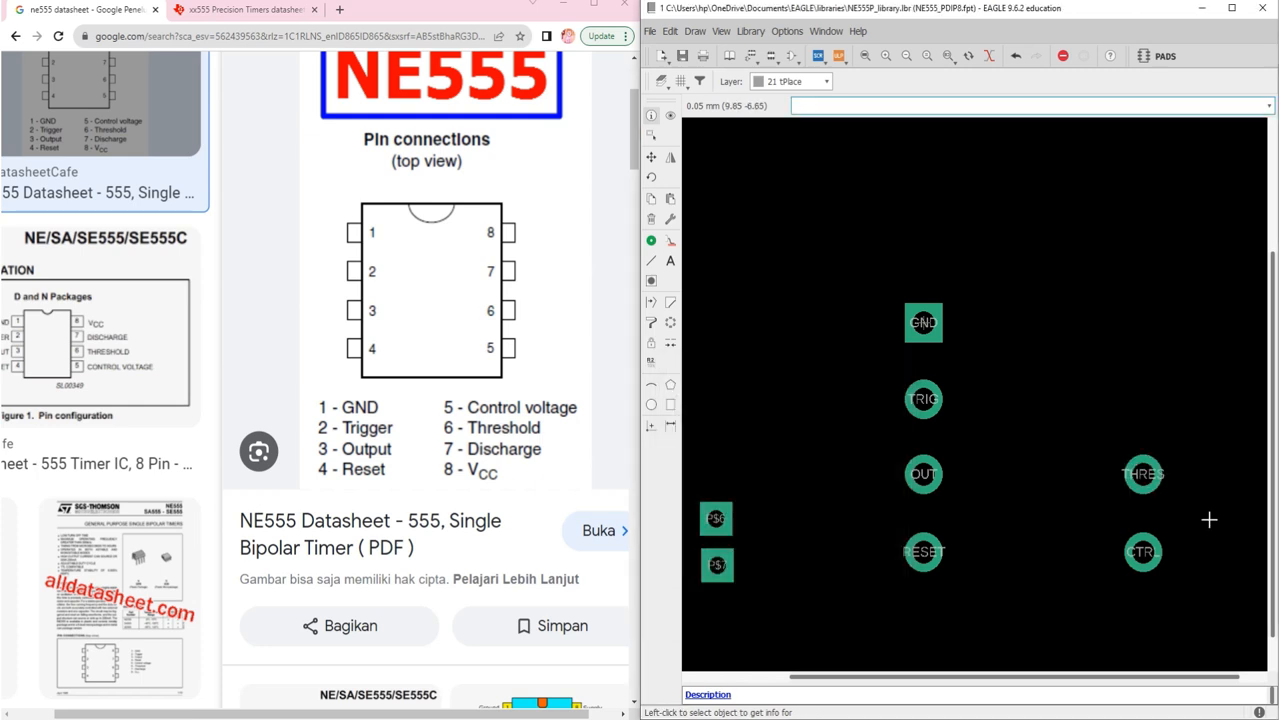
Step: Open pad P$6's properties and rename it DISC
{"action": "right_click", "coordinate": [716, 519]}
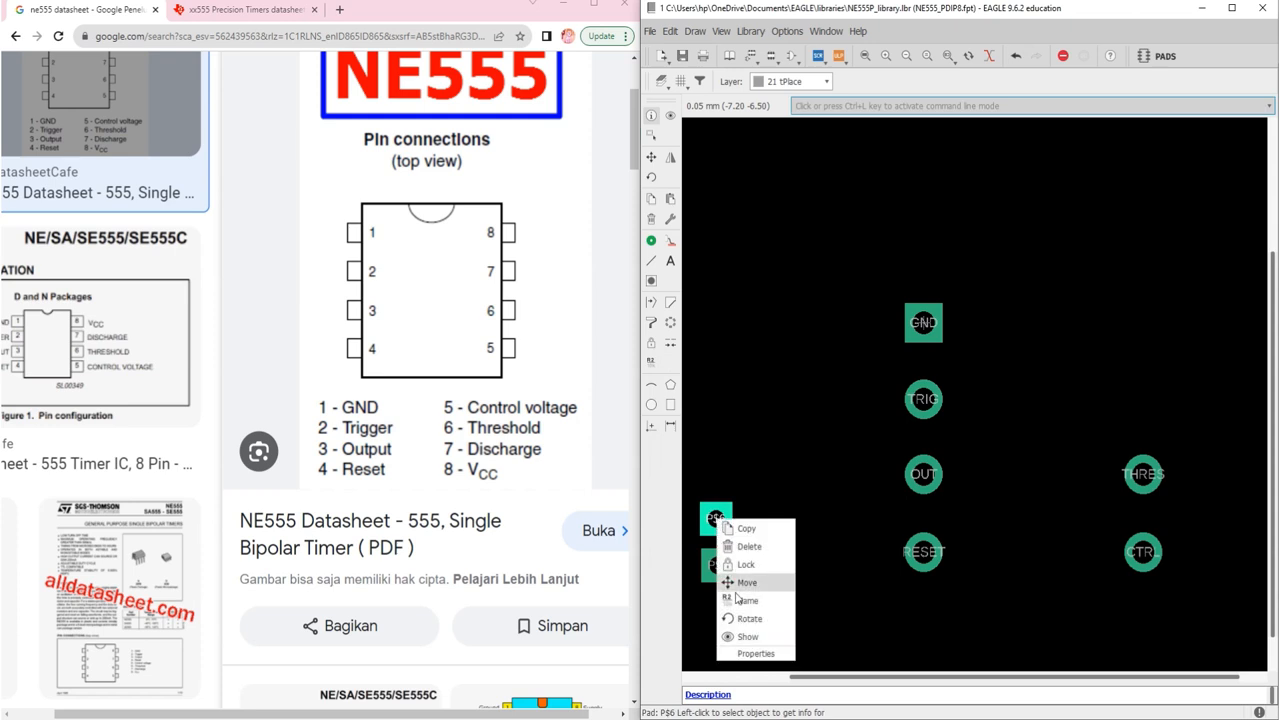
{"action": "left_click", "coordinate": [756, 653]}
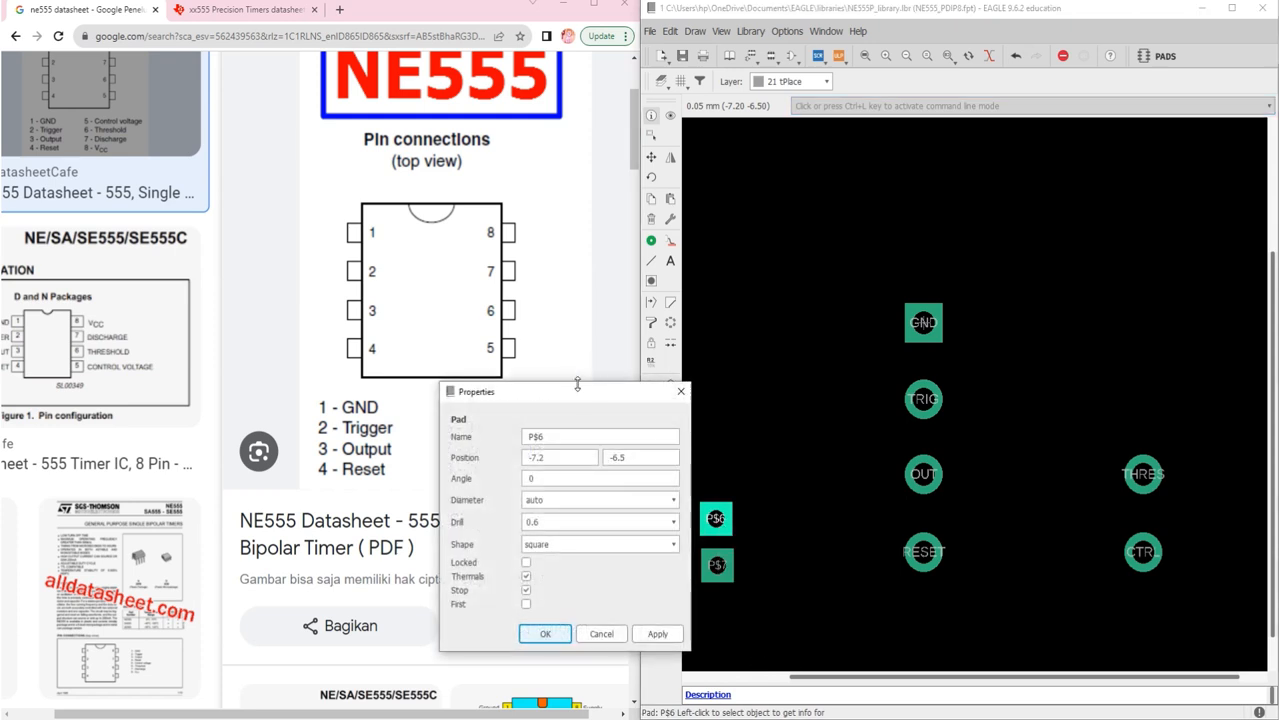
{"action": "left_click_drag", "start_coordinate": [577, 385], "coordinate": [937, 364]}
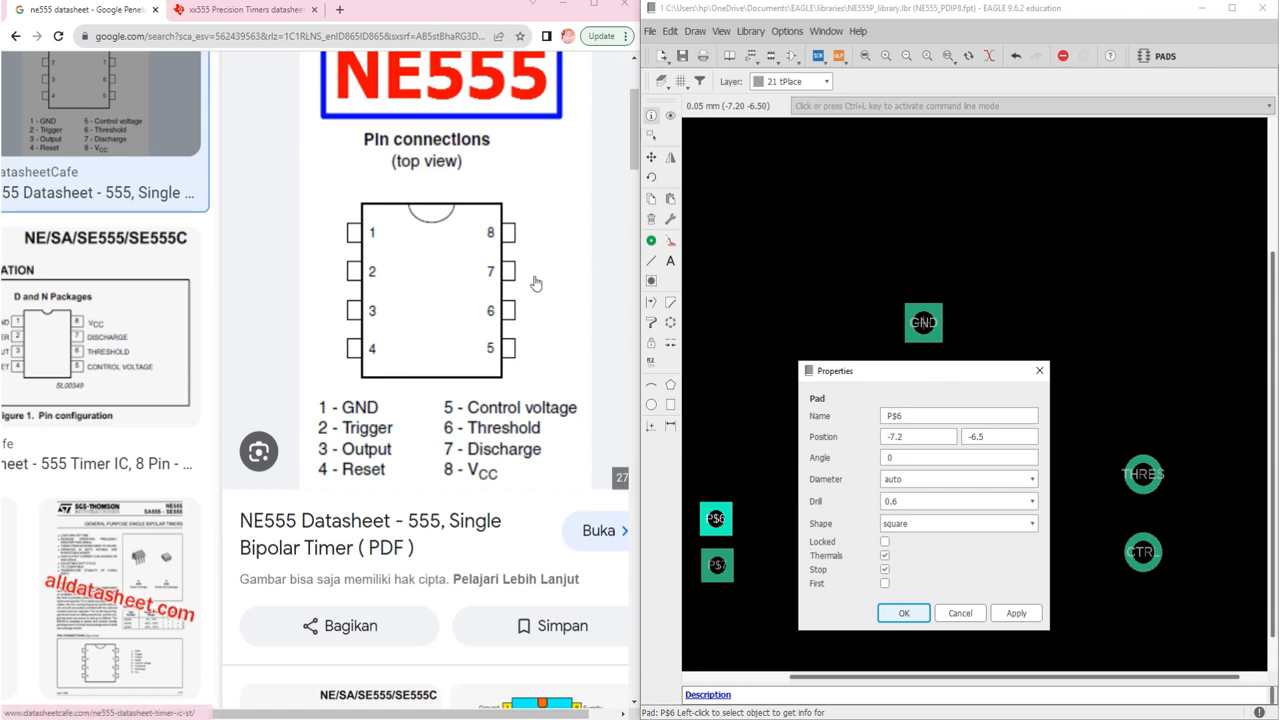
{"action": "double_click", "coordinate": [925, 415]}
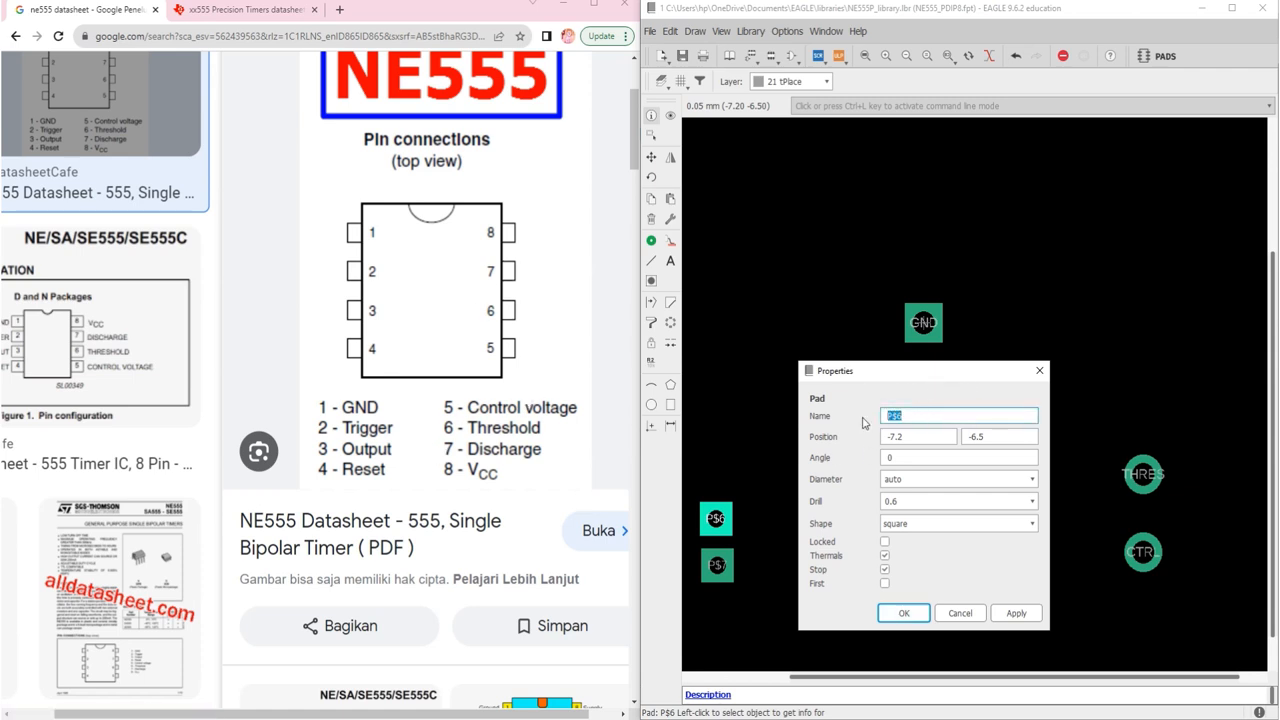
{"action": "type", "text": "DISC"}
Step: Set DISC's position to 7.62, -2.54, fixing the X value's sign
{"action": "left_click", "coordinate": [910, 438]}
{"action": "type", "text": "62"}
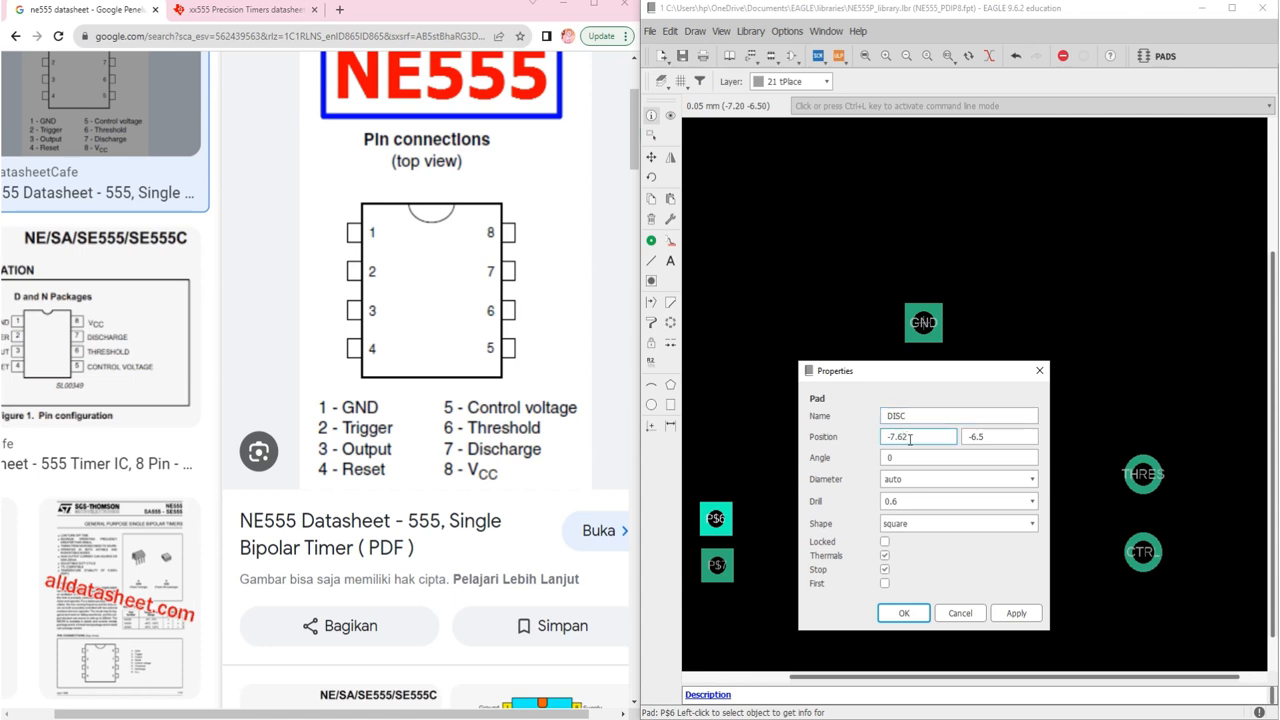
{"action": "left_click", "coordinate": [996, 438]}
{"action": "key", "text": "BackSpace"}
{"action": "key", "text": "BackSpace"}
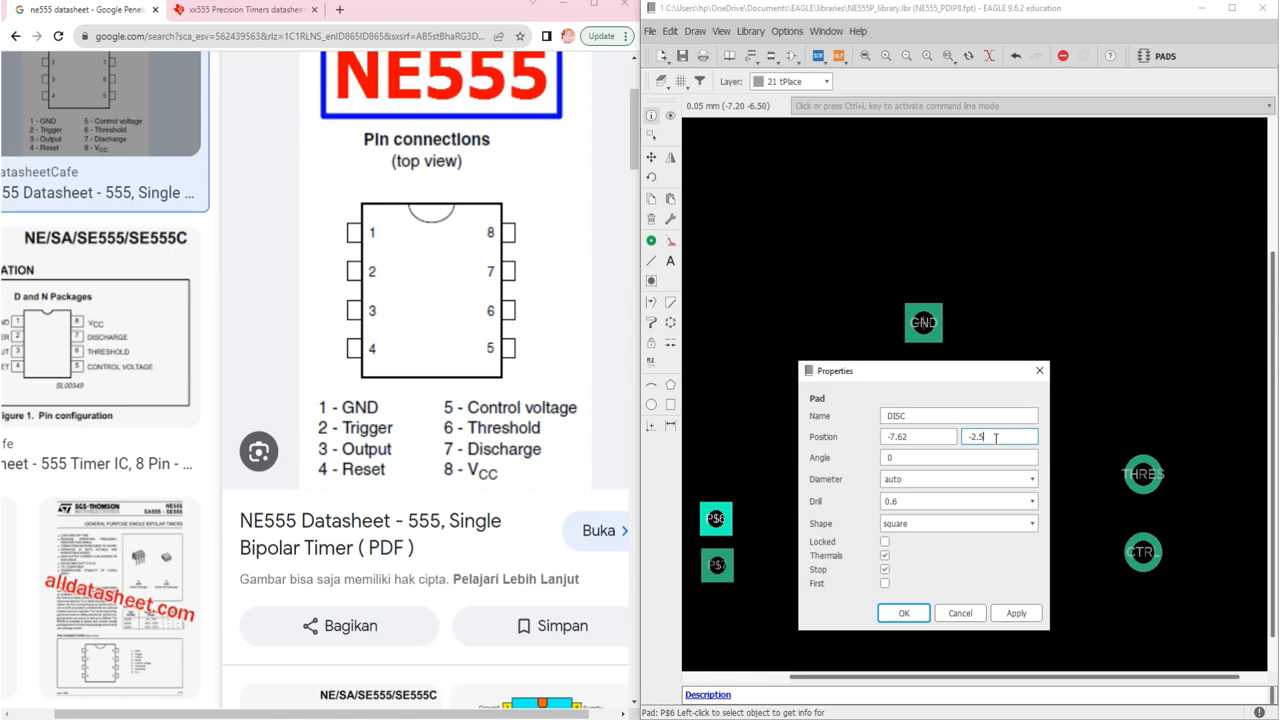
{"action": "type", "text": "2.54"}
{"action": "left_click", "coordinate": [891, 436]}
{"action": "key", "text": "BackSpace"}
{"action": "key", "text": "Tab"}
Step: Give DISC a 0.8 drill and round shape and apply it
{"action": "left_click", "coordinate": [977, 499]}
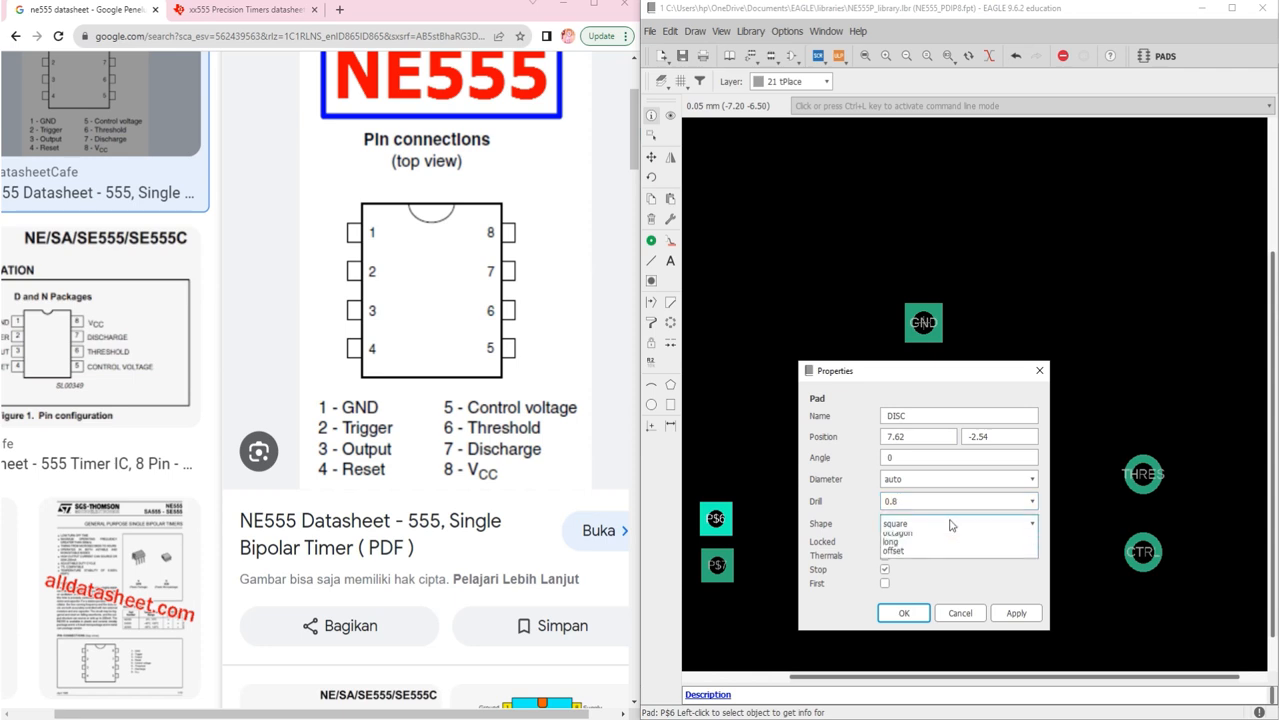
{"action": "left_click", "coordinate": [951, 524]}
{"action": "left_click", "coordinate": [935, 547]}
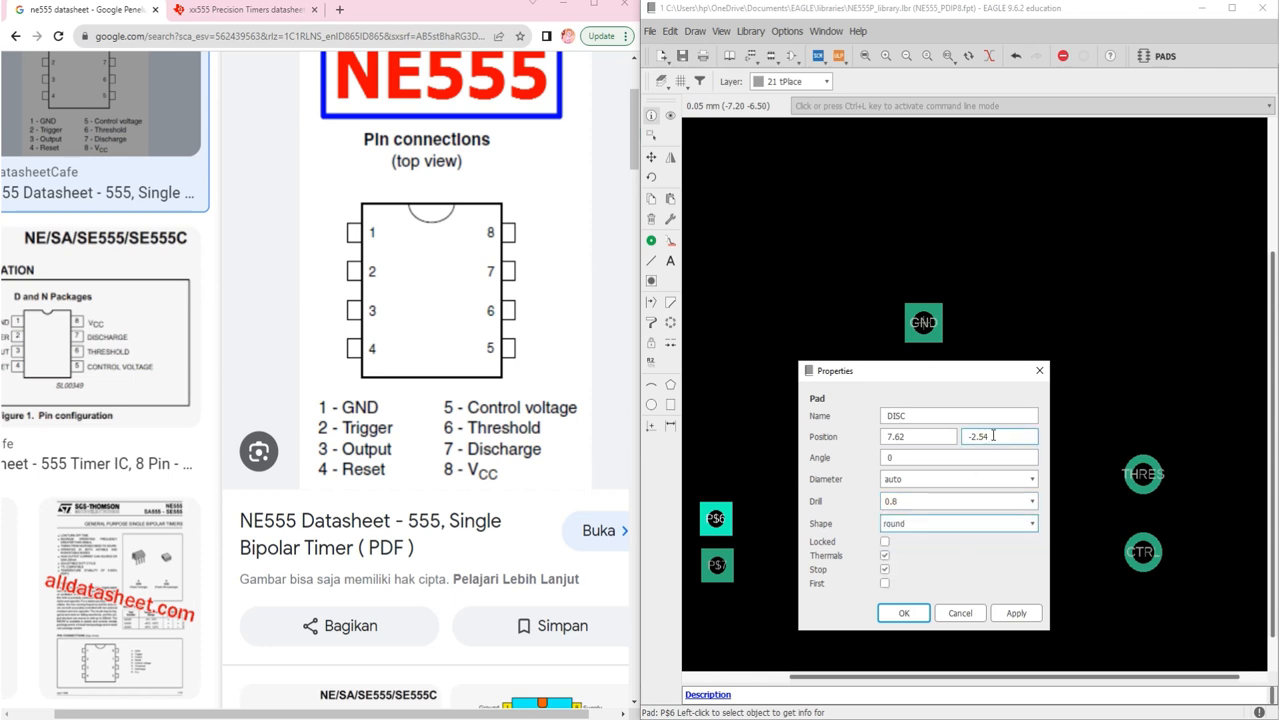
{"action": "left_click", "coordinate": [903, 613]}
{"action": "left_click", "coordinate": [927, 403]}
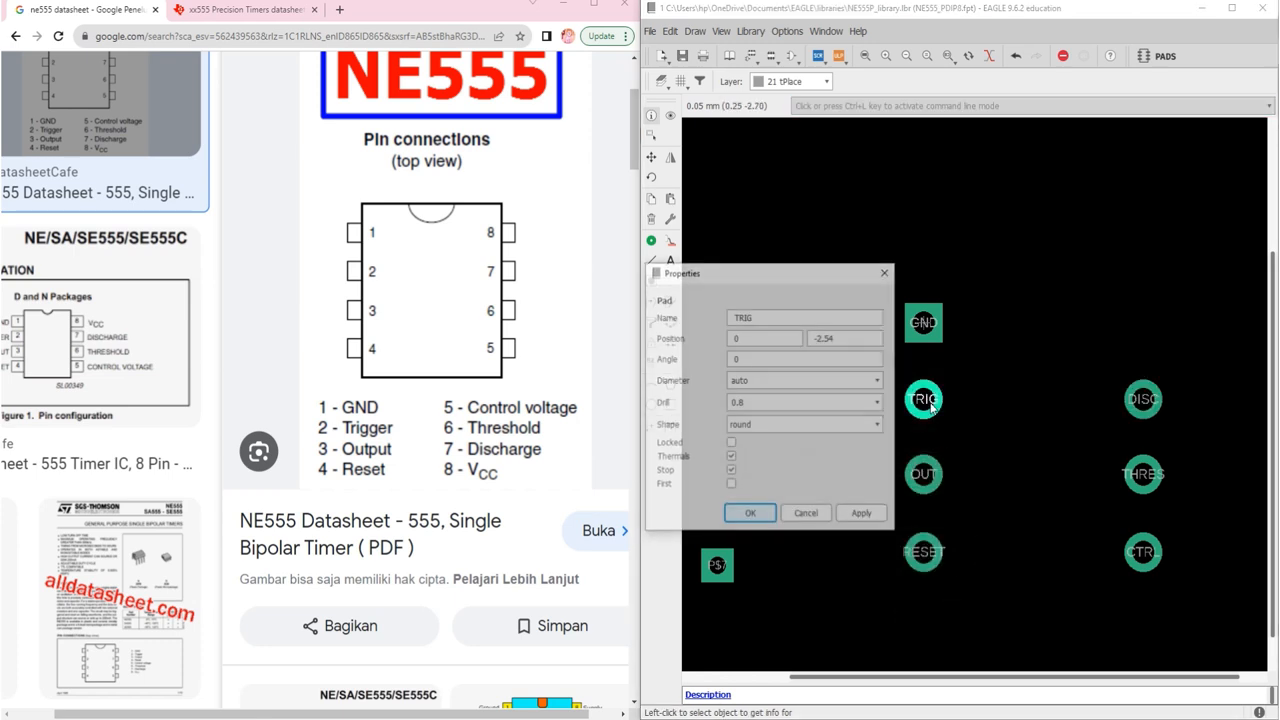
Step: Move the OUT and THRES pads from Y -5.04 to Y -5.08
{"action": "left_click", "coordinate": [750, 515]}
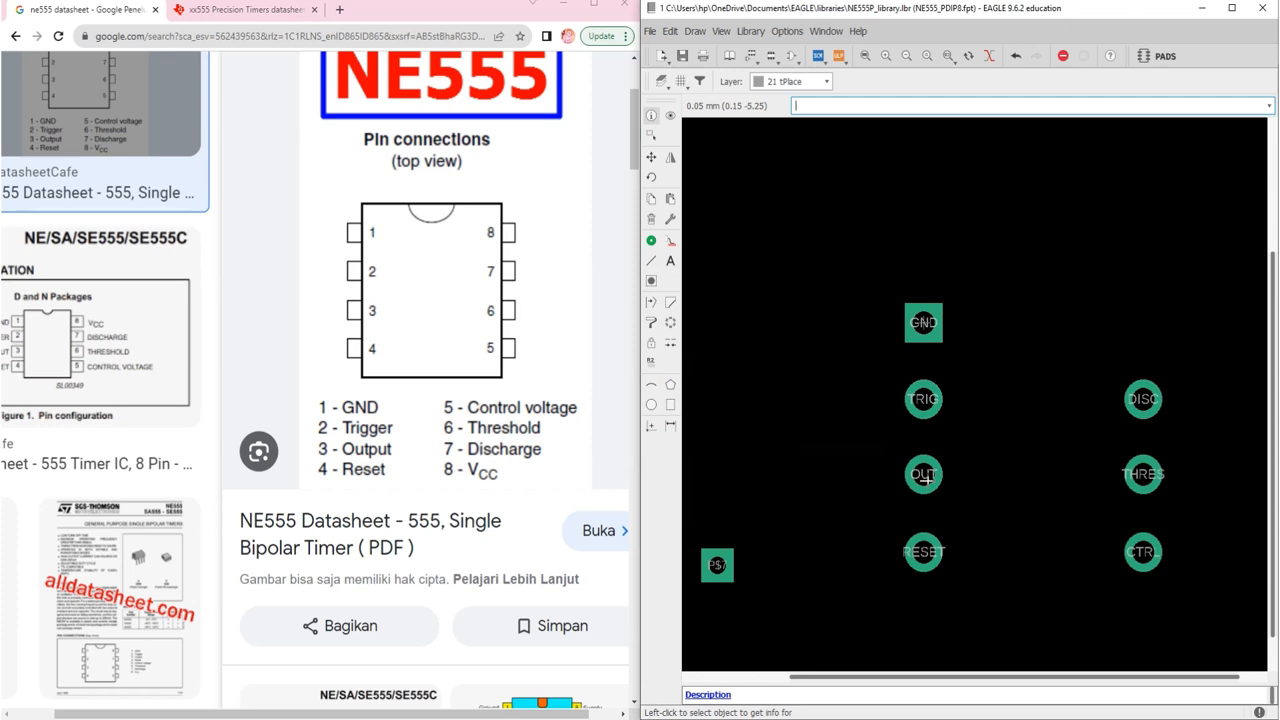
{"action": "left_click", "coordinate": [925, 476]}
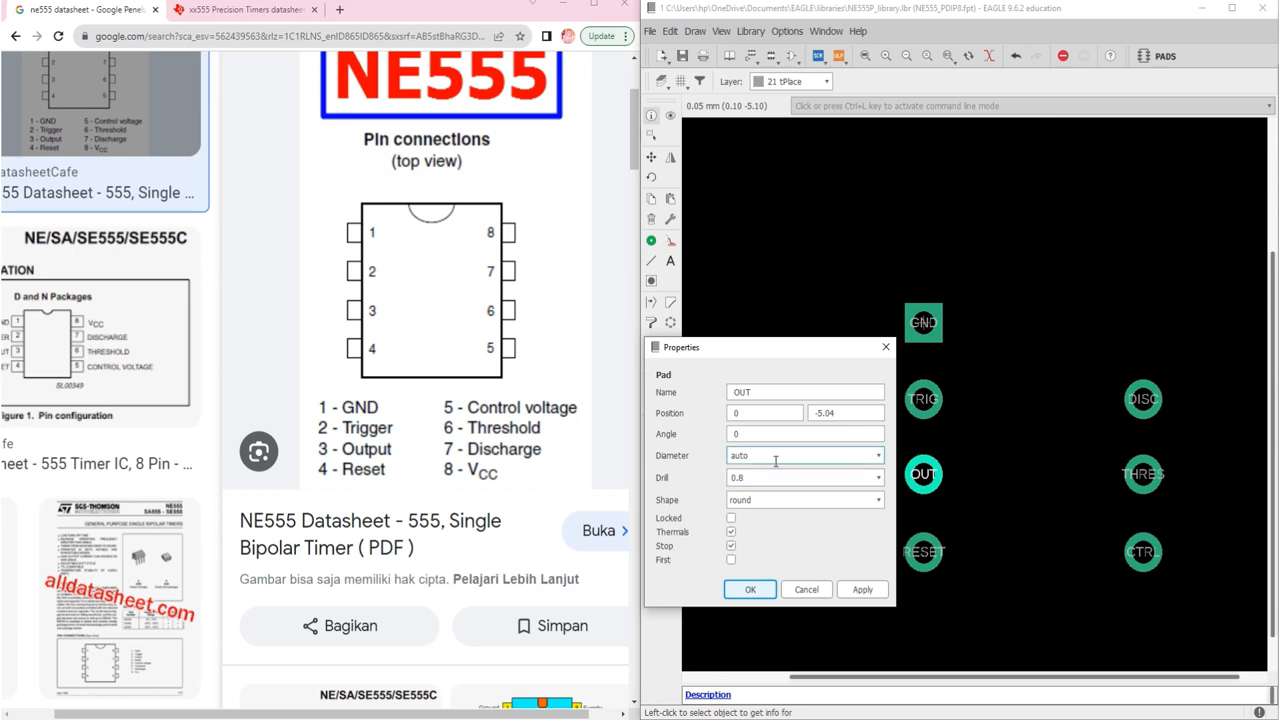
{"action": "left_click", "coordinate": [848, 413]}
{"action": "type", "text": "4"}
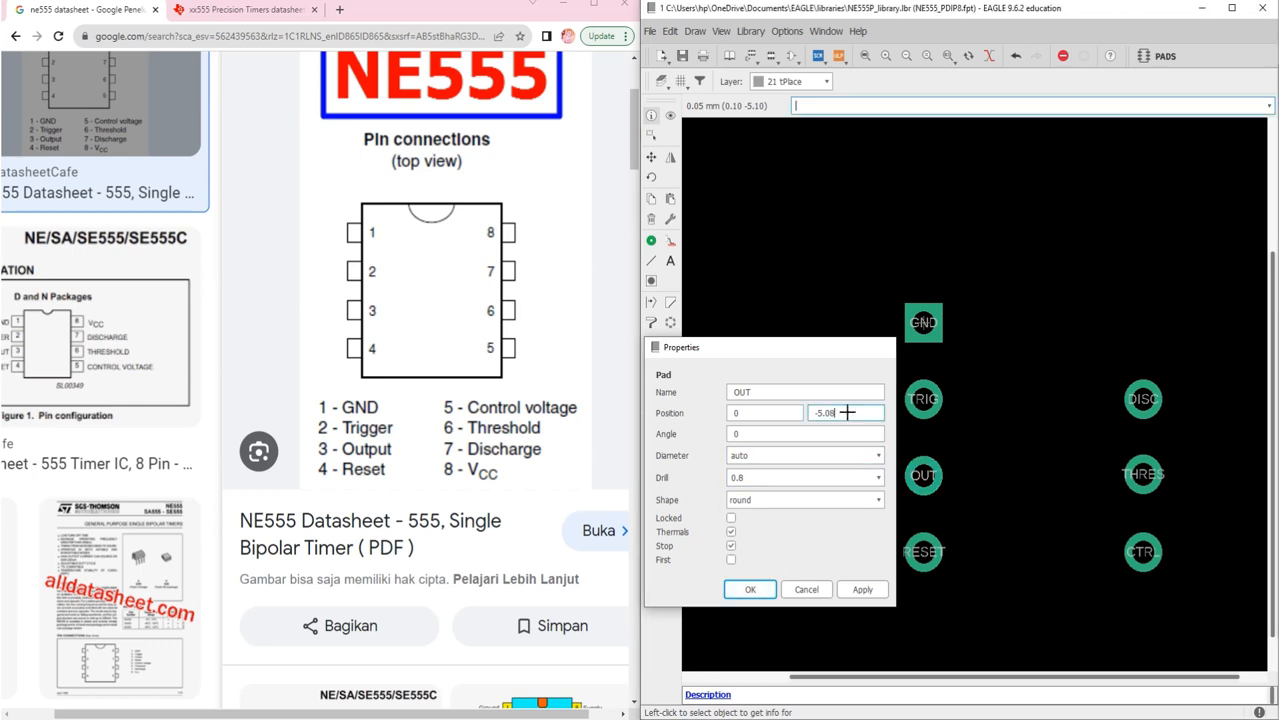
{"action": "key", "text": "Return"}
{"action": "left_click", "coordinate": [1141, 476]}
{"action": "left_click", "coordinate": [1062, 412]}
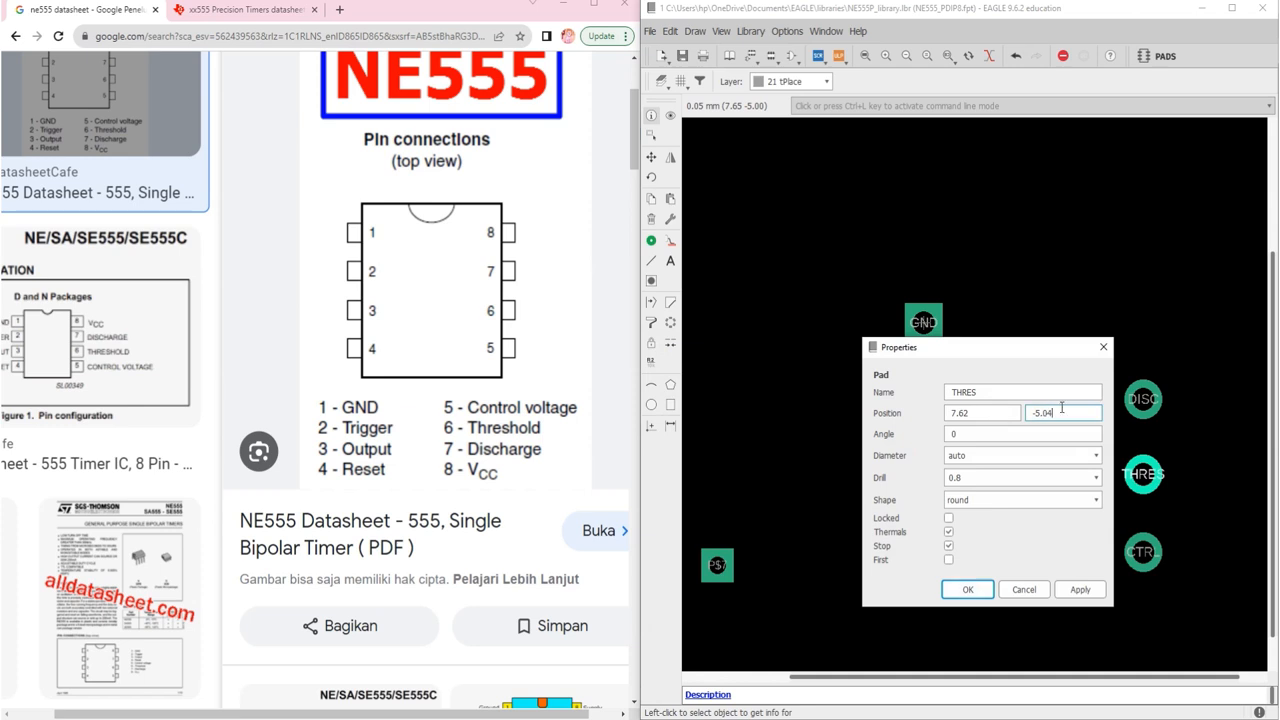
{"action": "type", "text": "8"}
{"action": "key", "text": "Return"}
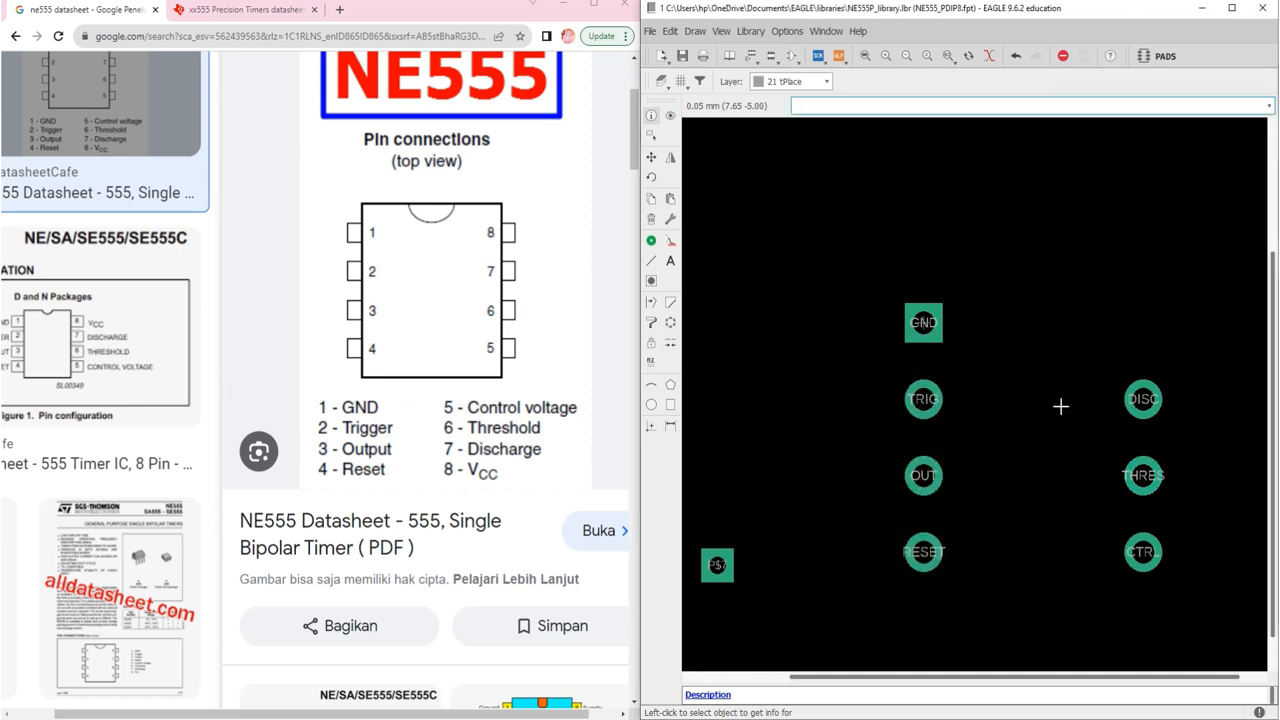
Step: Open pad P$7's properties, name it CTRL, and place it at 7.62, 0
{"action": "left_click", "coordinate": [717, 566]}
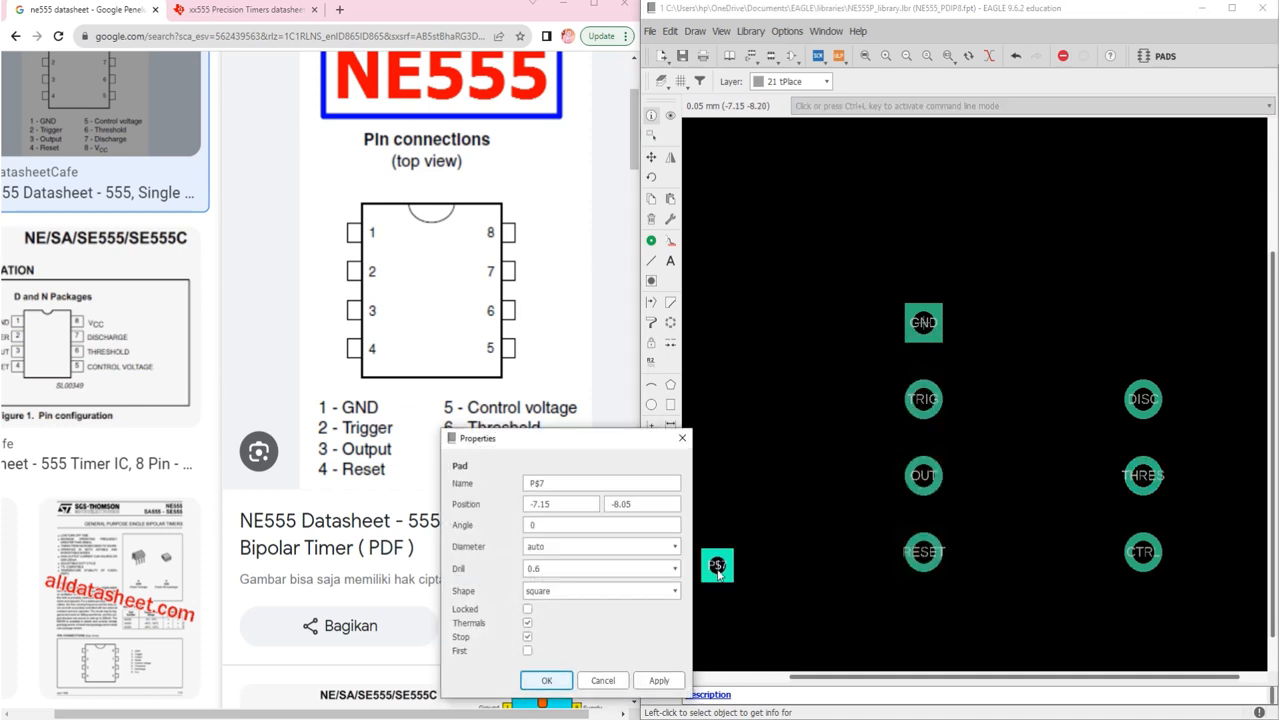
{"action": "left_click_drag", "start_coordinate": [608, 443], "coordinate": [948, 345]}
{"action": "double_click", "coordinate": [906, 385]}
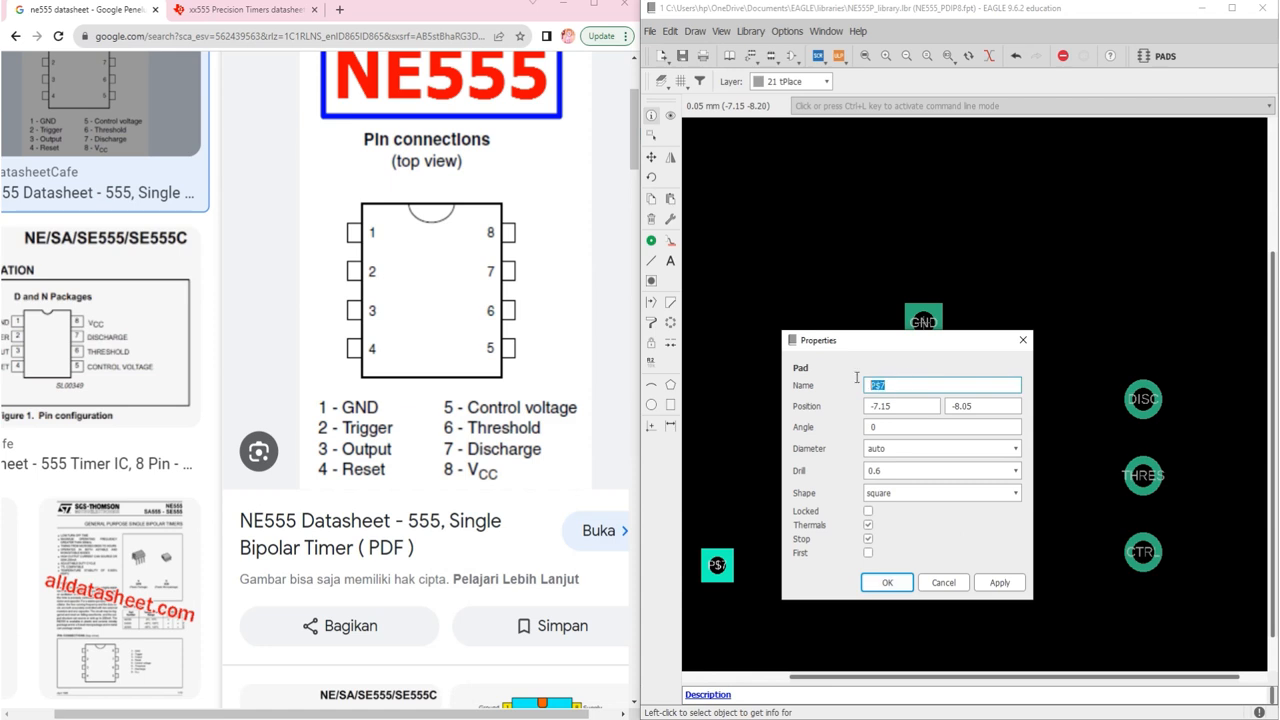
{"action": "type", "text": "CTRL"}
{"action": "left_click", "coordinate": [910, 403]}
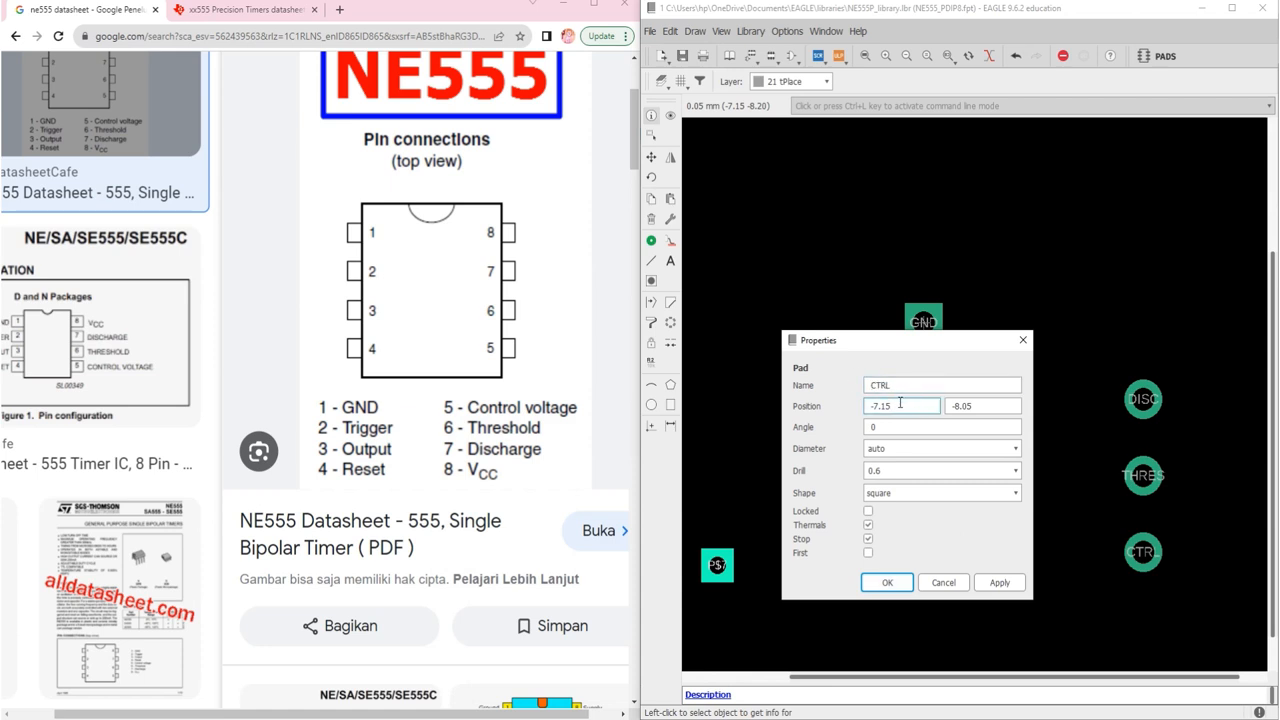
{"action": "key", "text": "BackSpace"}
{"action": "key", "text": "BackSpace"}
{"action": "key", "text": "BackSpace"}
{"action": "type", "text": "7.62"}
{"action": "key", "text": "Tab"}
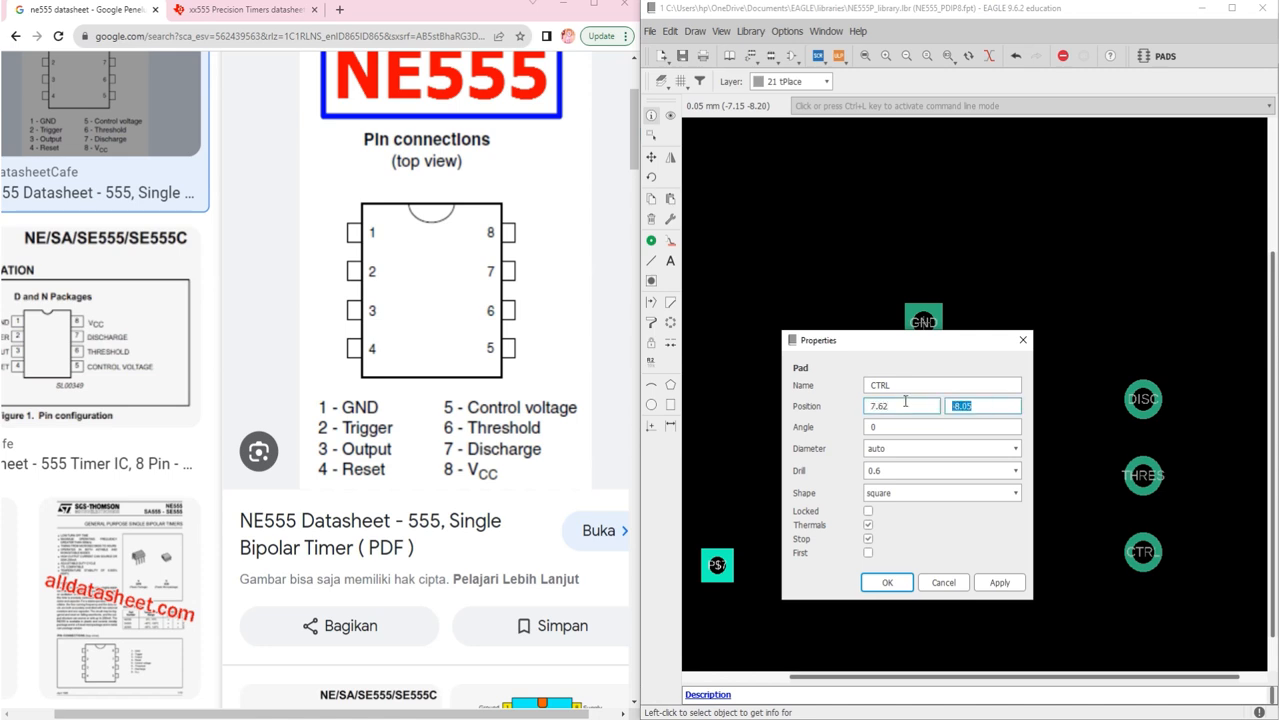
{"action": "type", "text": "0"}
Step: Give the pad a 0.8 round drill and rename it VCC after the duplicate-name error
{"action": "left_click", "coordinate": [930, 472]}
{"action": "key", "text": "BackSpace"}
{"action": "type", "text": "8"}
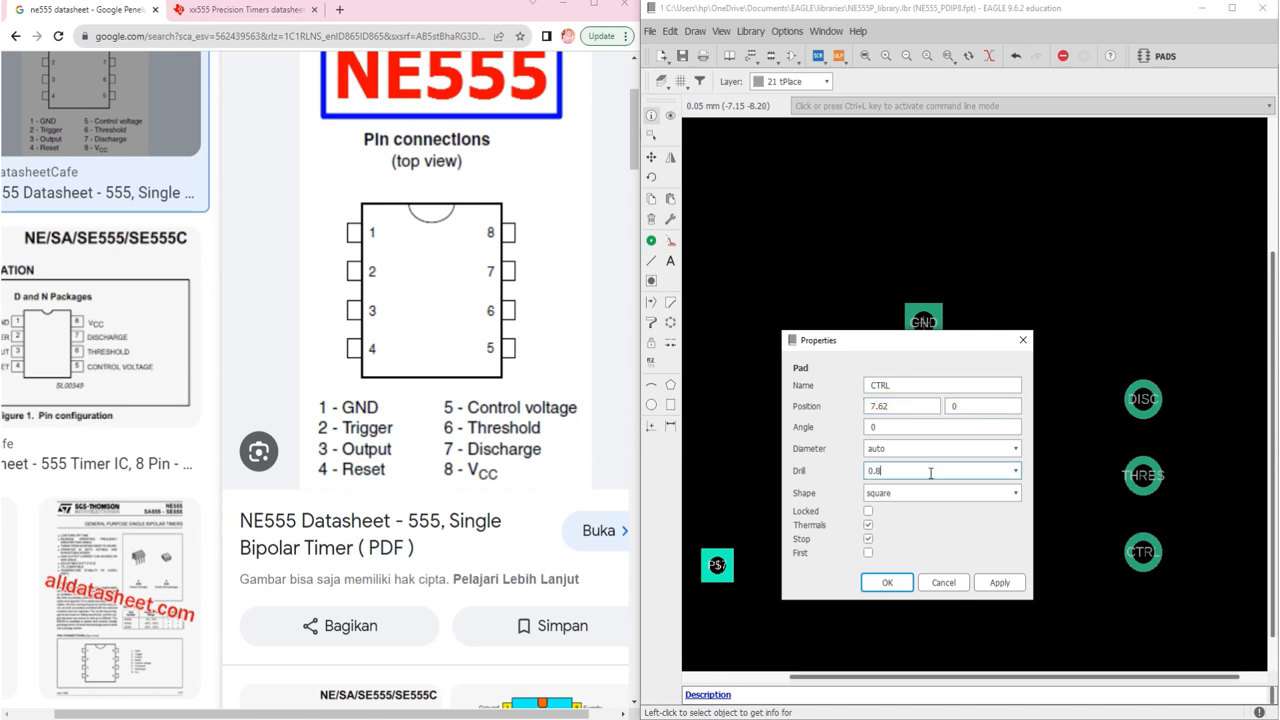
{"action": "left_click", "coordinate": [930, 493]}
{"action": "left_click", "coordinate": [910, 518]}
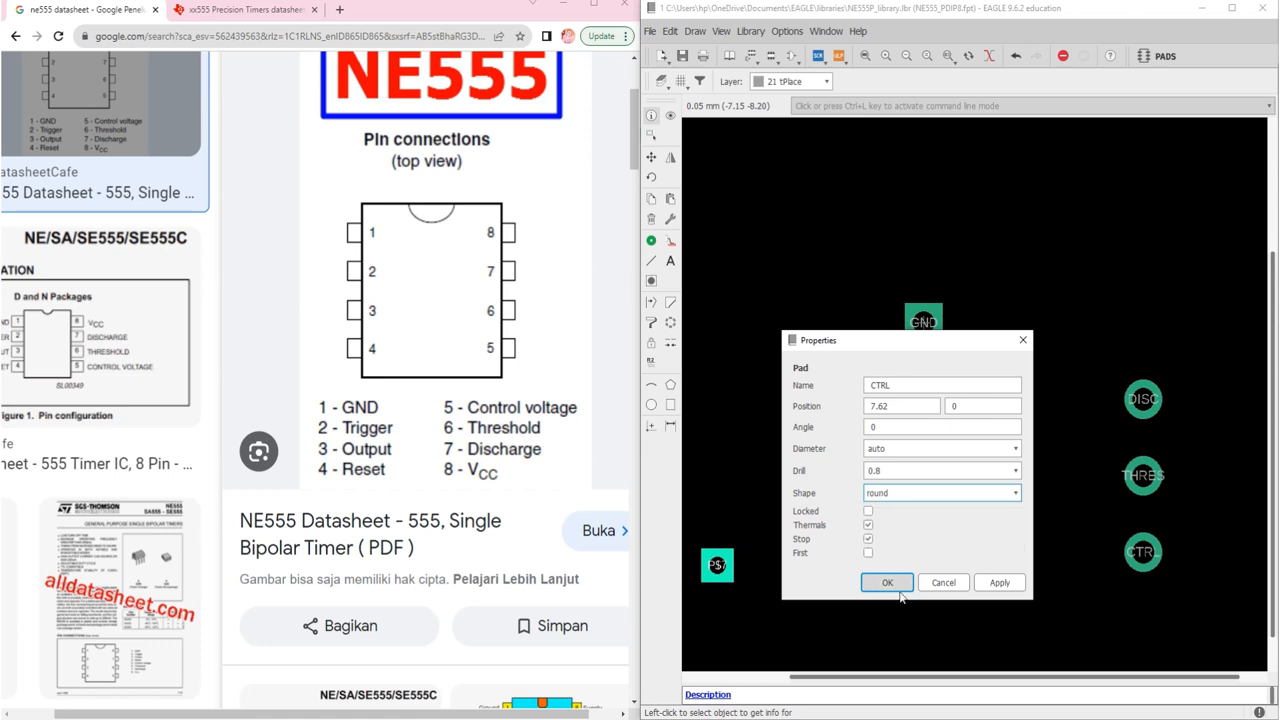
{"action": "left_click", "coordinate": [887, 583]}
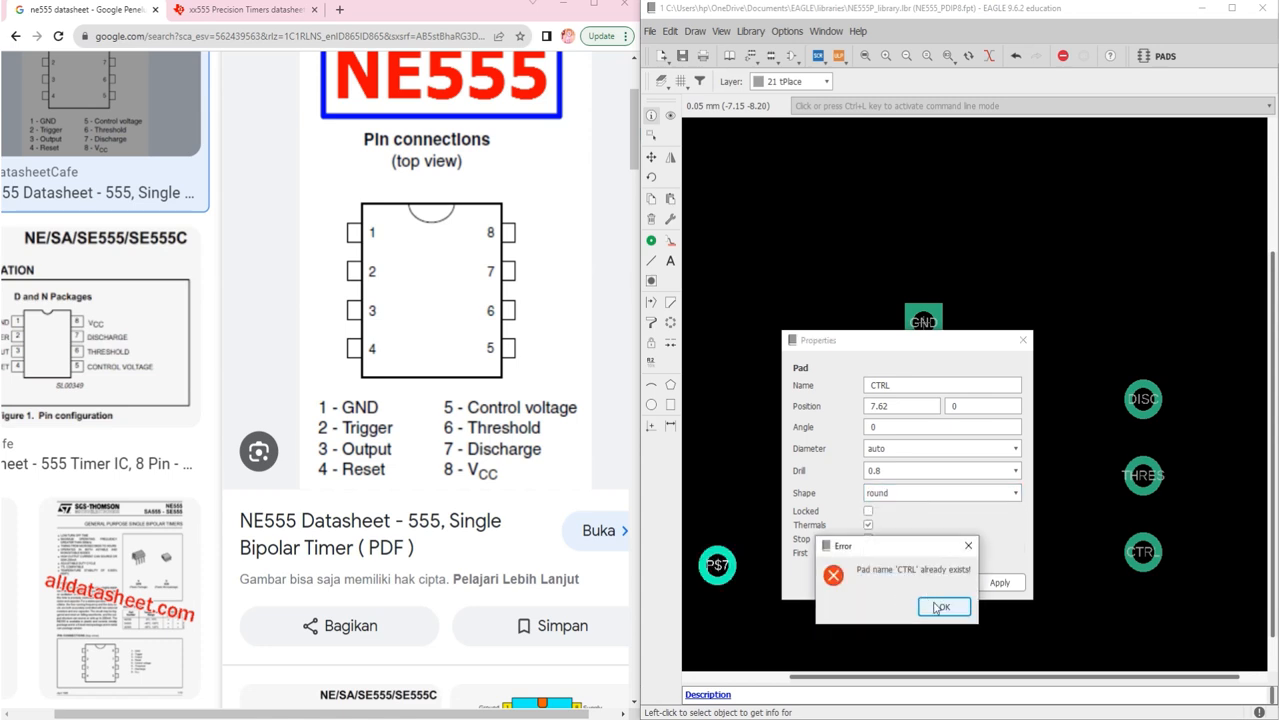
{"action": "left_click", "coordinate": [937, 607]}
{"action": "left_click", "coordinate": [903, 384]}
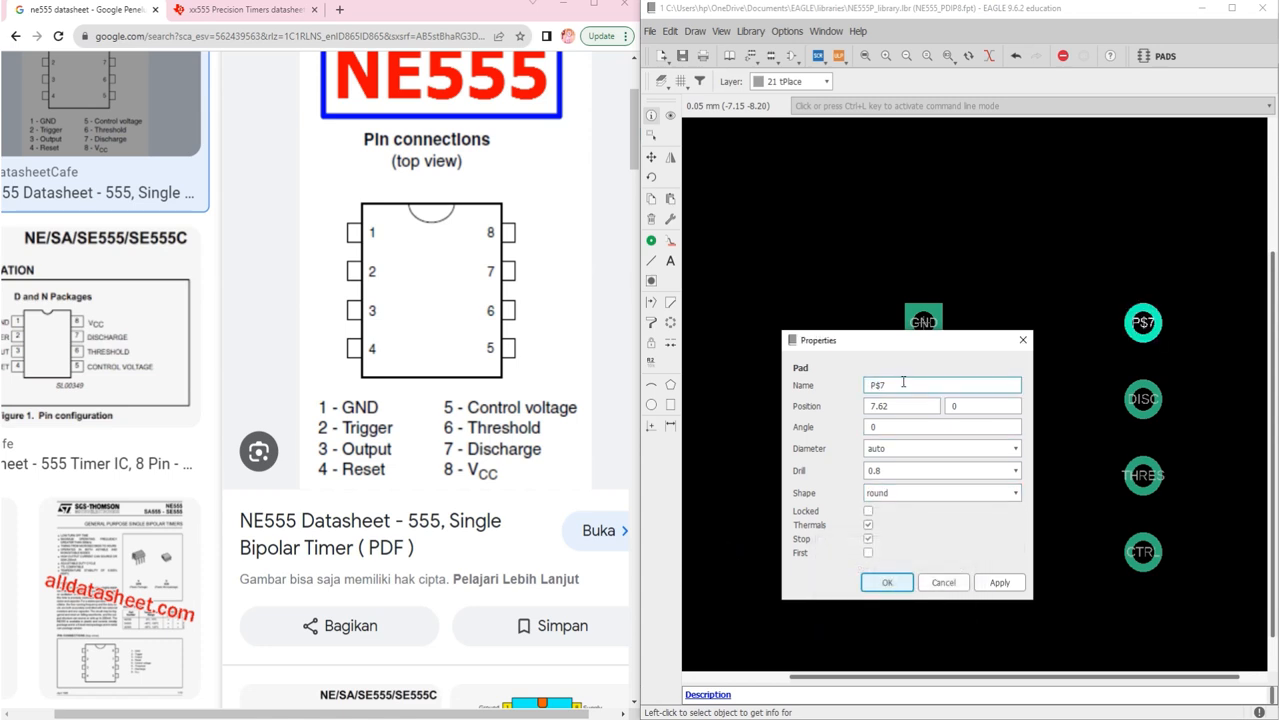
{"action": "left_click_drag", "start_coordinate": [903, 382], "coordinate": [845, 378]}
{"action": "type", "text": "VCC"}
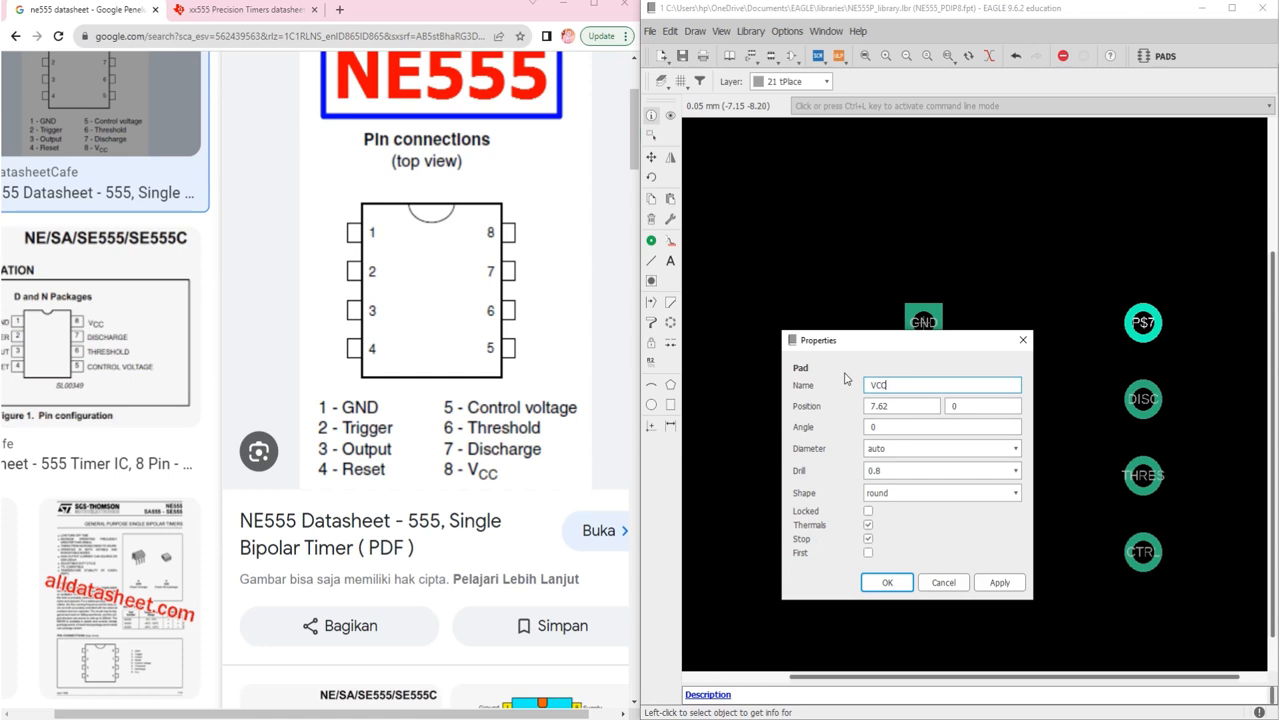
{"action": "left_click", "coordinate": [893, 577]}
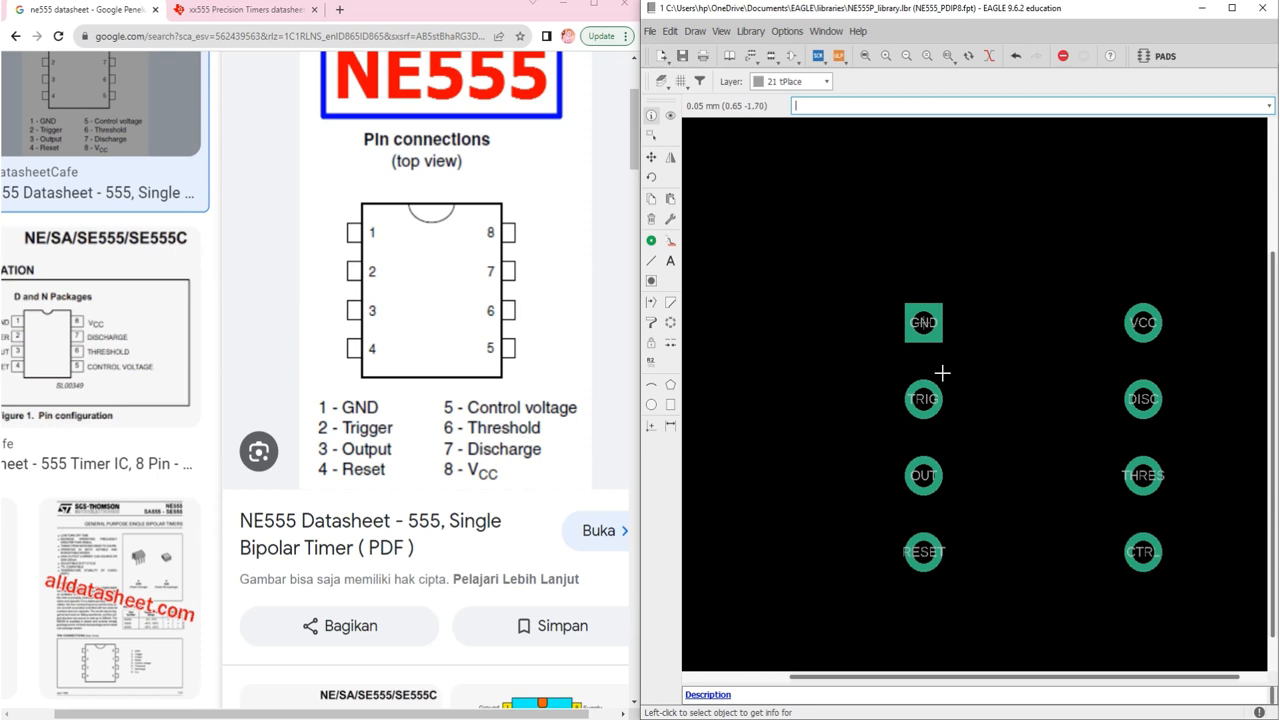
Step: Zoom to fit all eight pads and bring up the datasheet's dual-in-line package drawing
{"action": "left_click", "coordinate": [862, 57]}
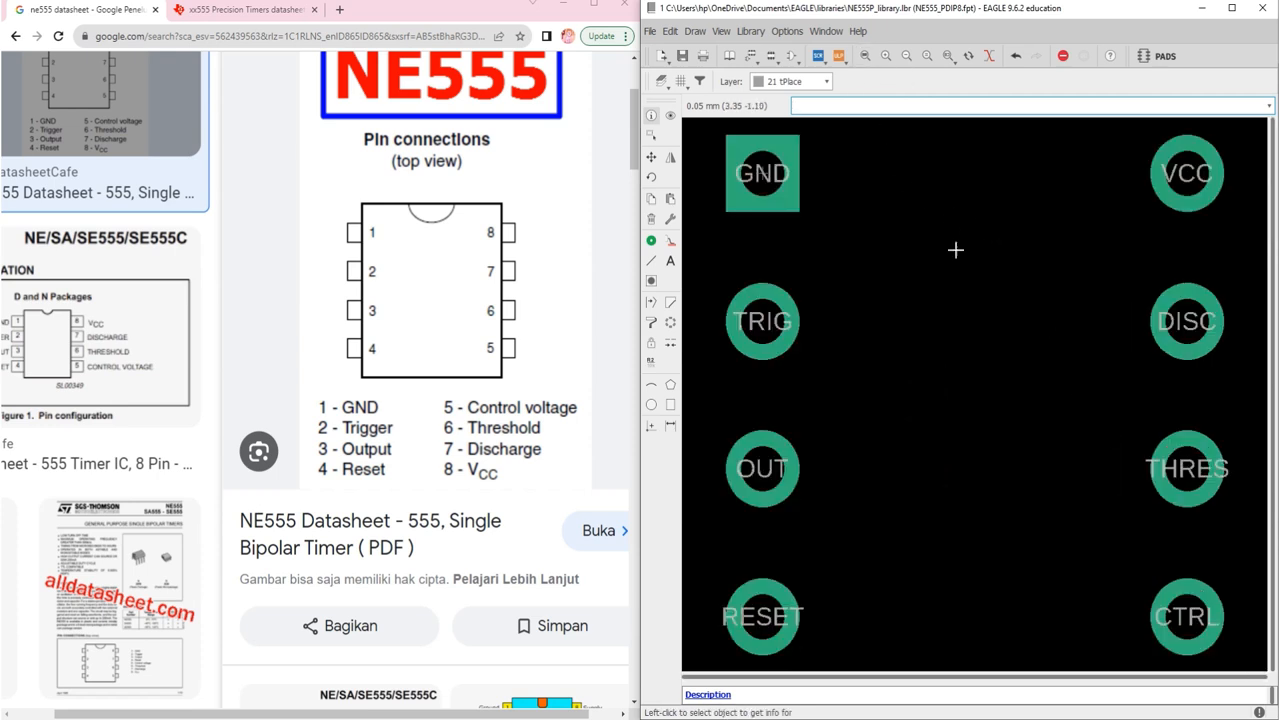
{"action": "scroll", "coordinate": [969, 297], "scroll_direction": "down", "scroll_amount": 3}
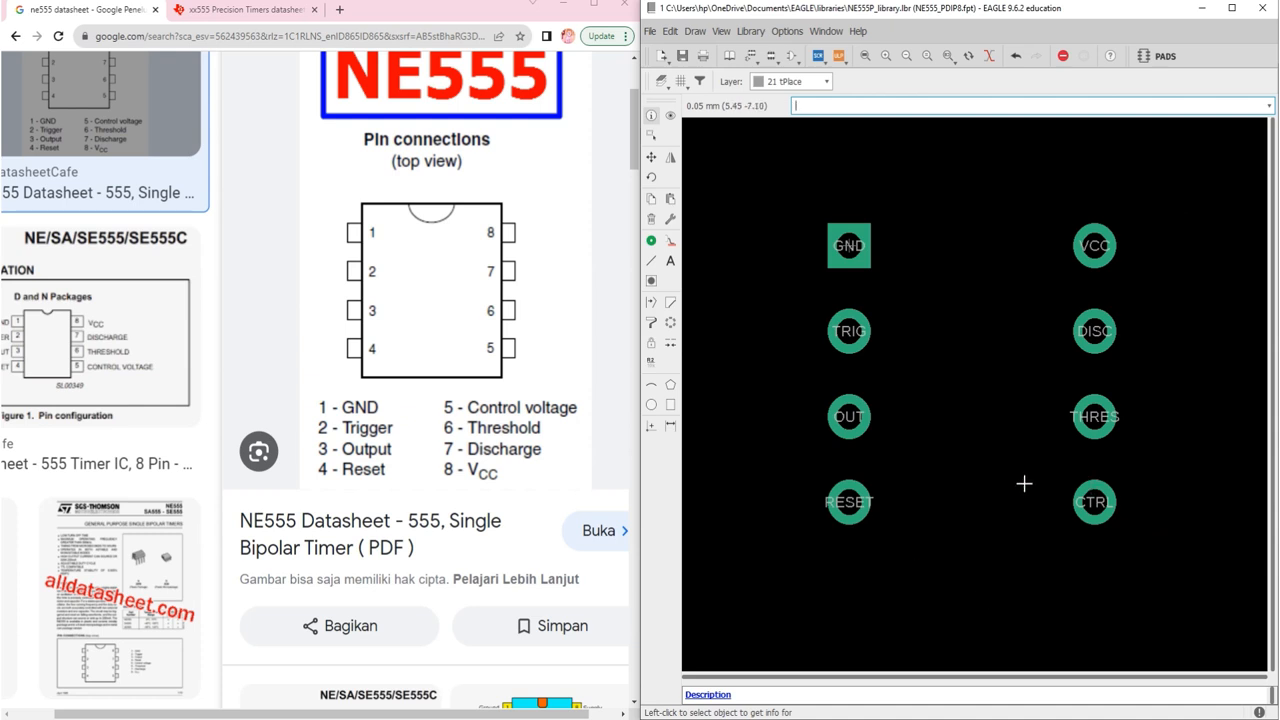
{"action": "left_click", "coordinate": [255, 14]}
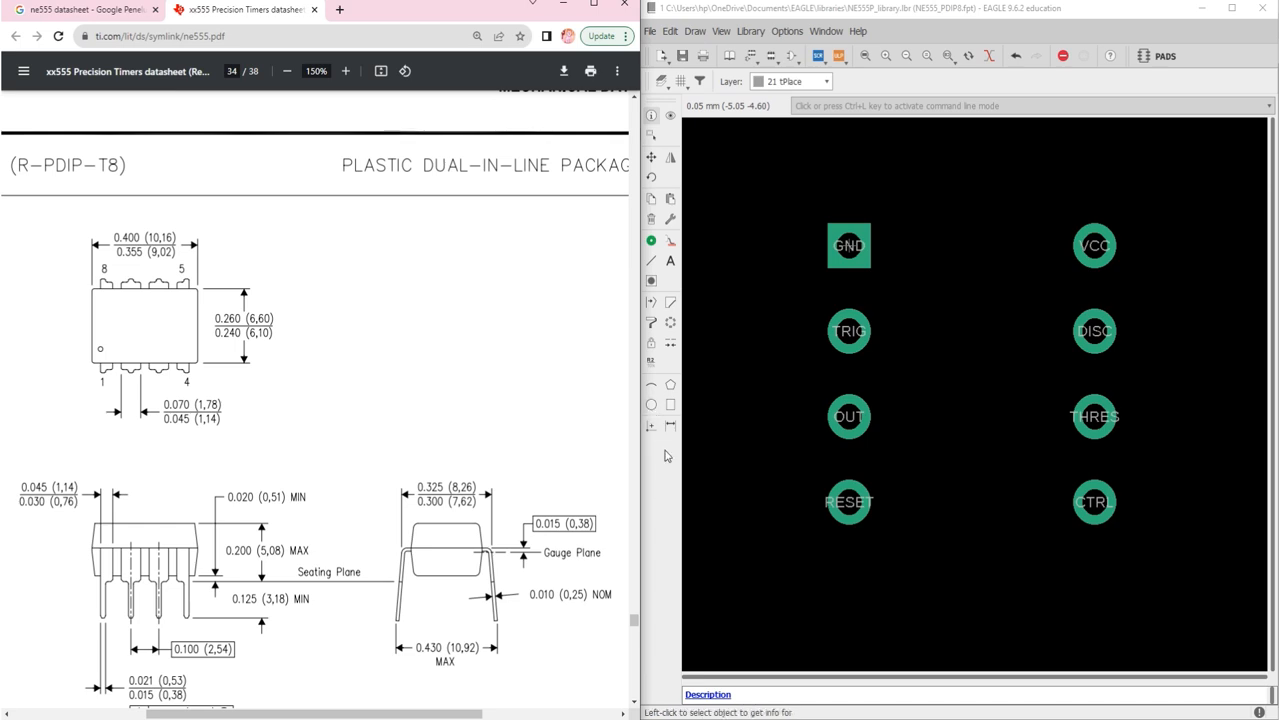
Step: Draw a small 0.0762-wide tPlace circle at the GND pad's lower-right corner
{"action": "left_click", "coordinate": [651, 408]}
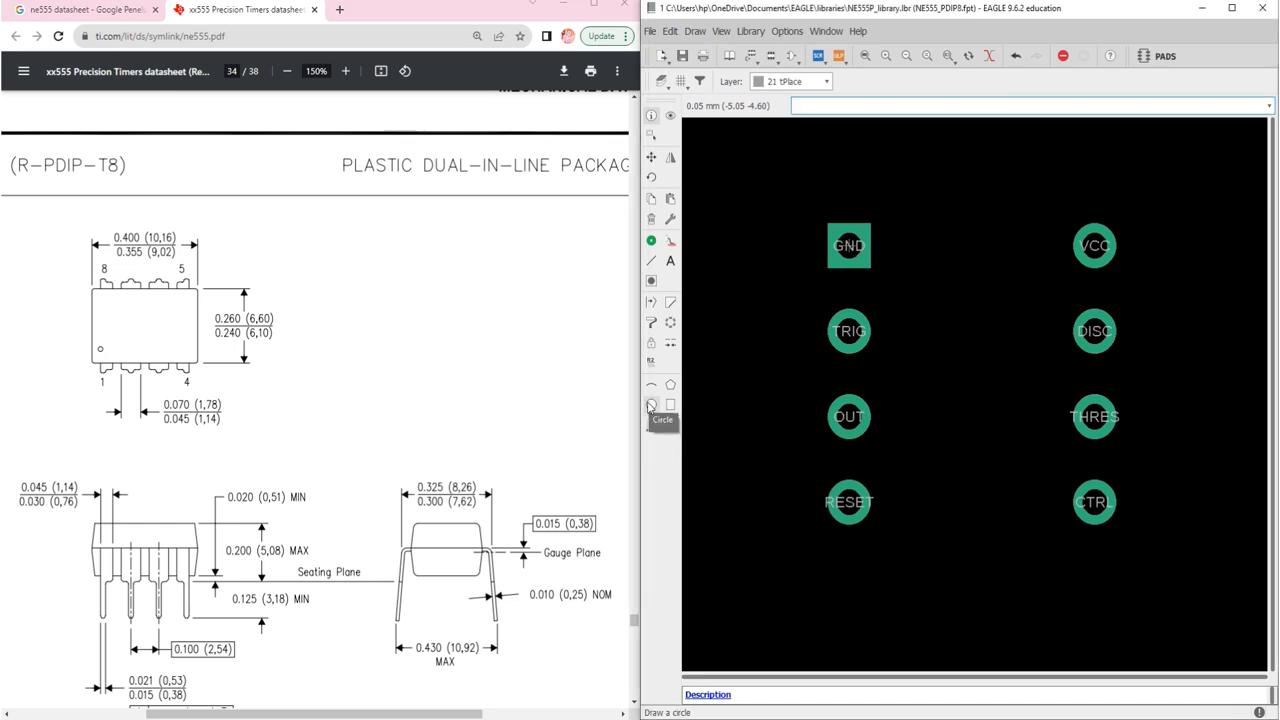
{"action": "left_click", "coordinate": [651, 406]}
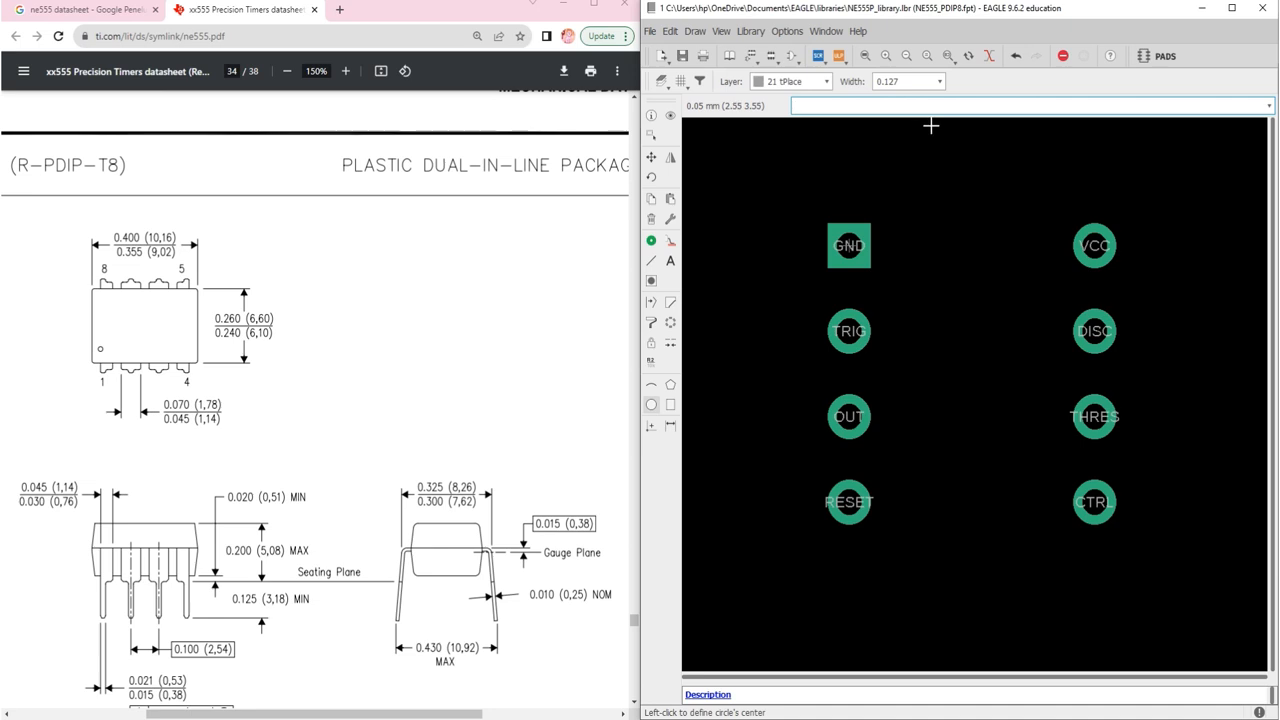
{"action": "left_click", "coordinate": [938, 81]}
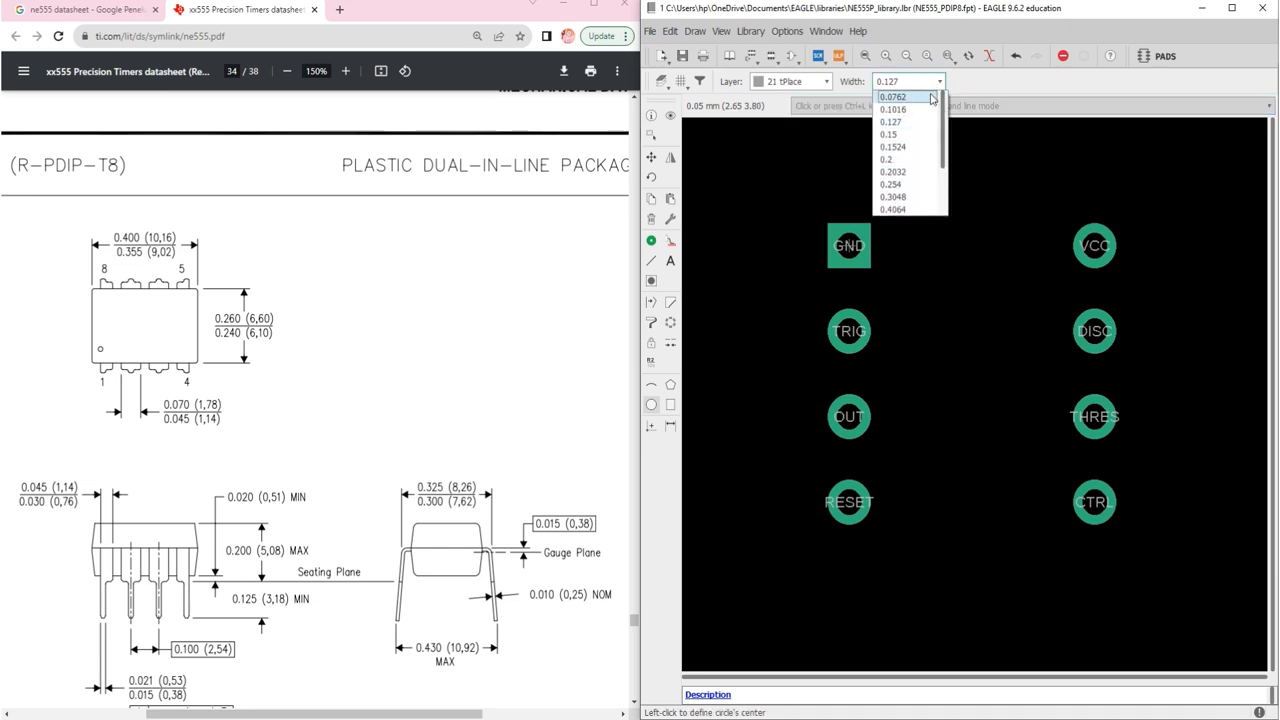
{"action": "left_click", "coordinate": [931, 97]}
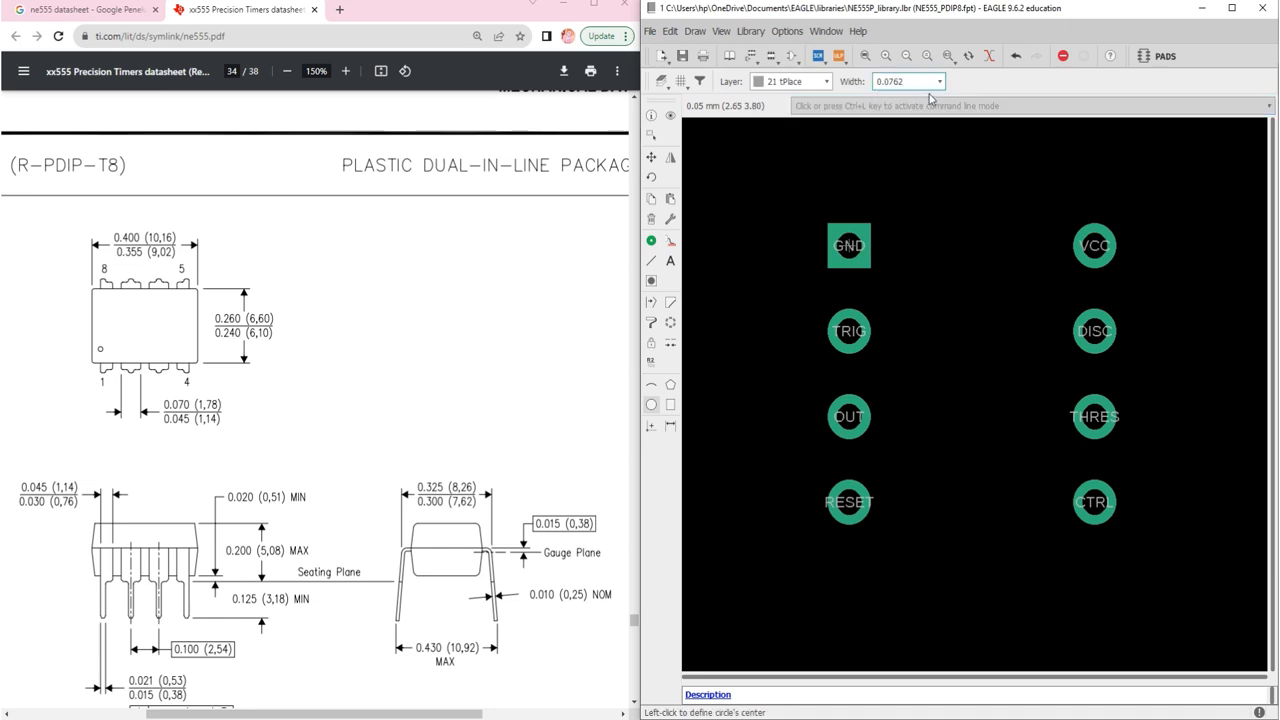
{"action": "scroll", "coordinate": [889, 254], "scroll_direction": "up", "scroll_amount": 1}
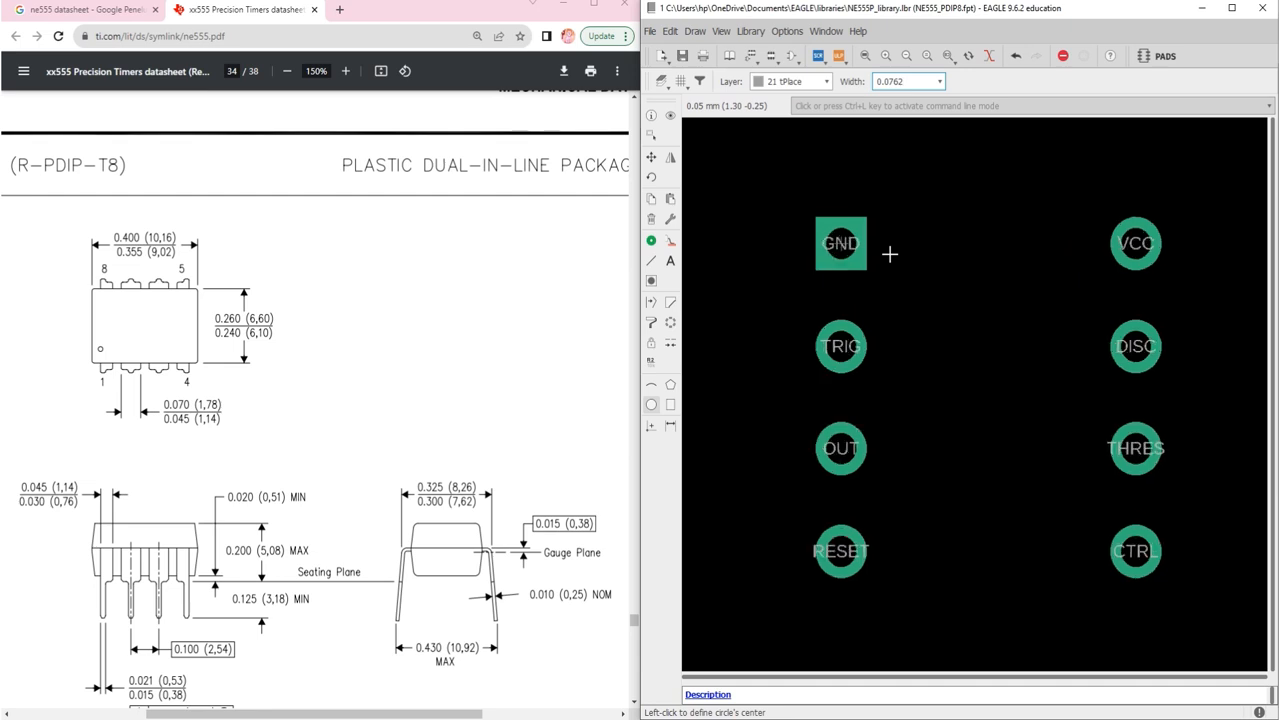
{"action": "scroll", "coordinate": [889, 254], "scroll_direction": "up", "scroll_amount": 2}
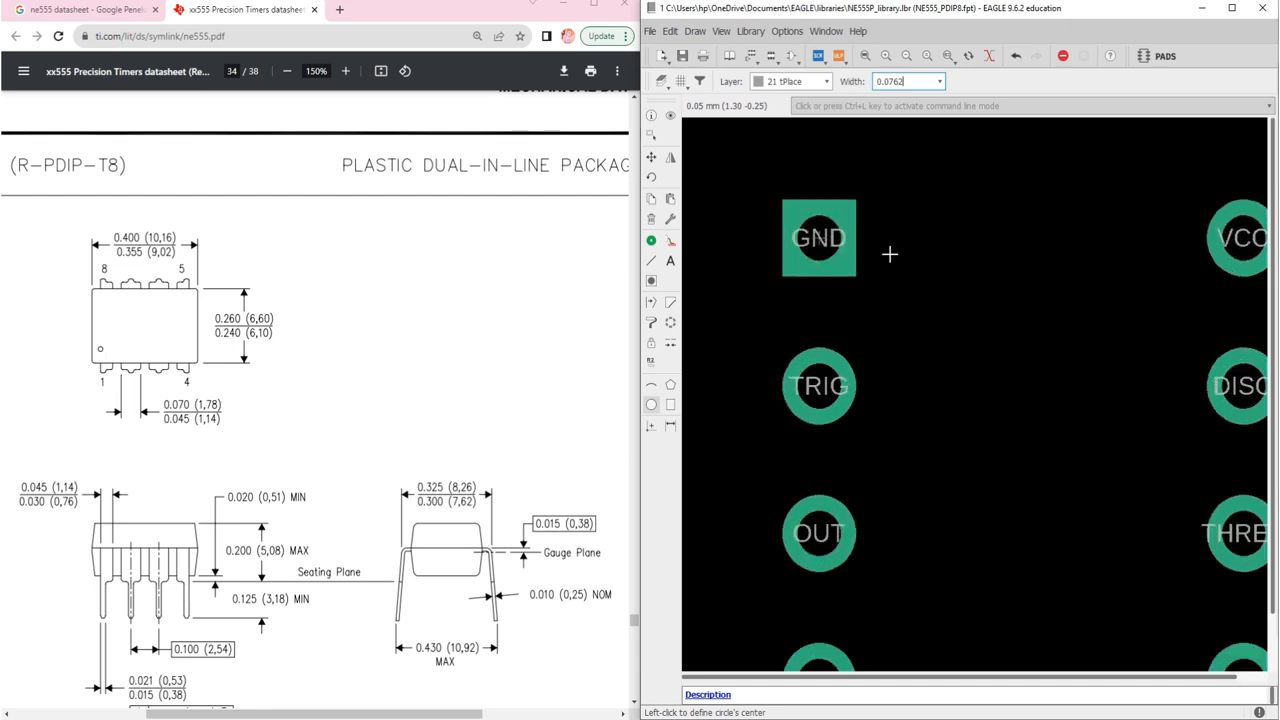
{"action": "left_click", "coordinate": [826, 82]}
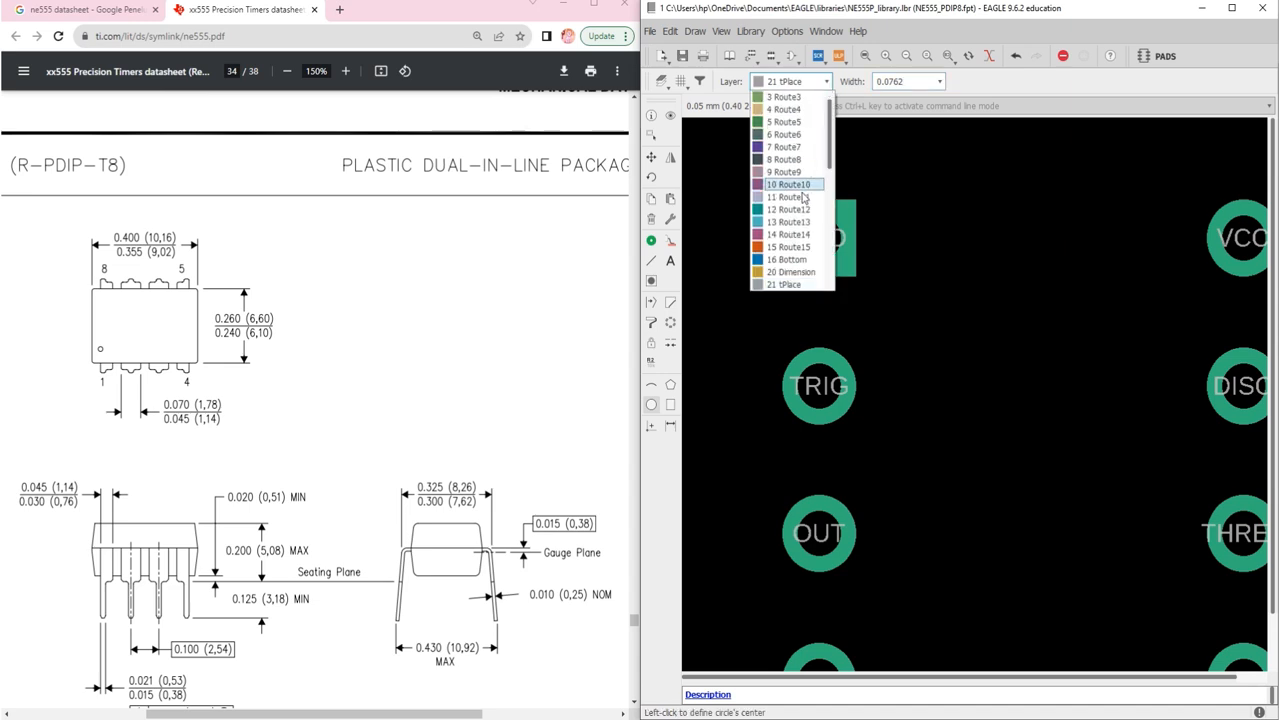
{"action": "left_click", "coordinate": [786, 285]}
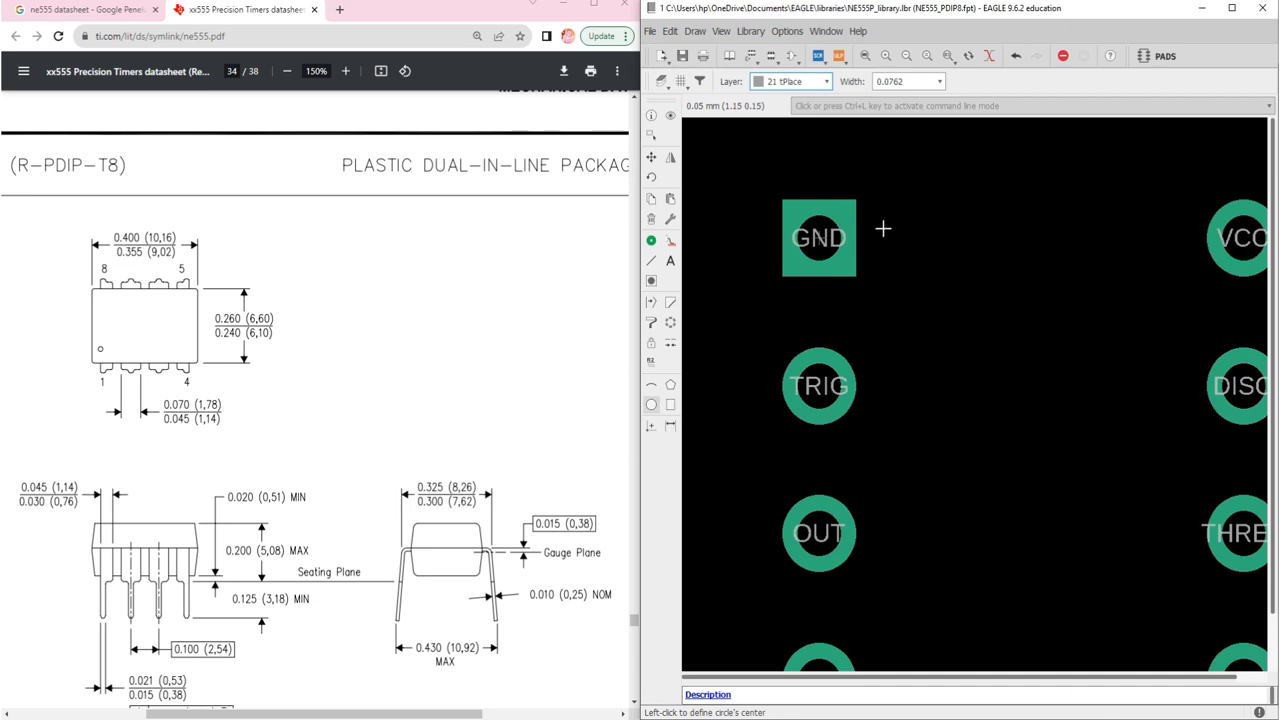
{"action": "left_click", "coordinate": [855, 275]}
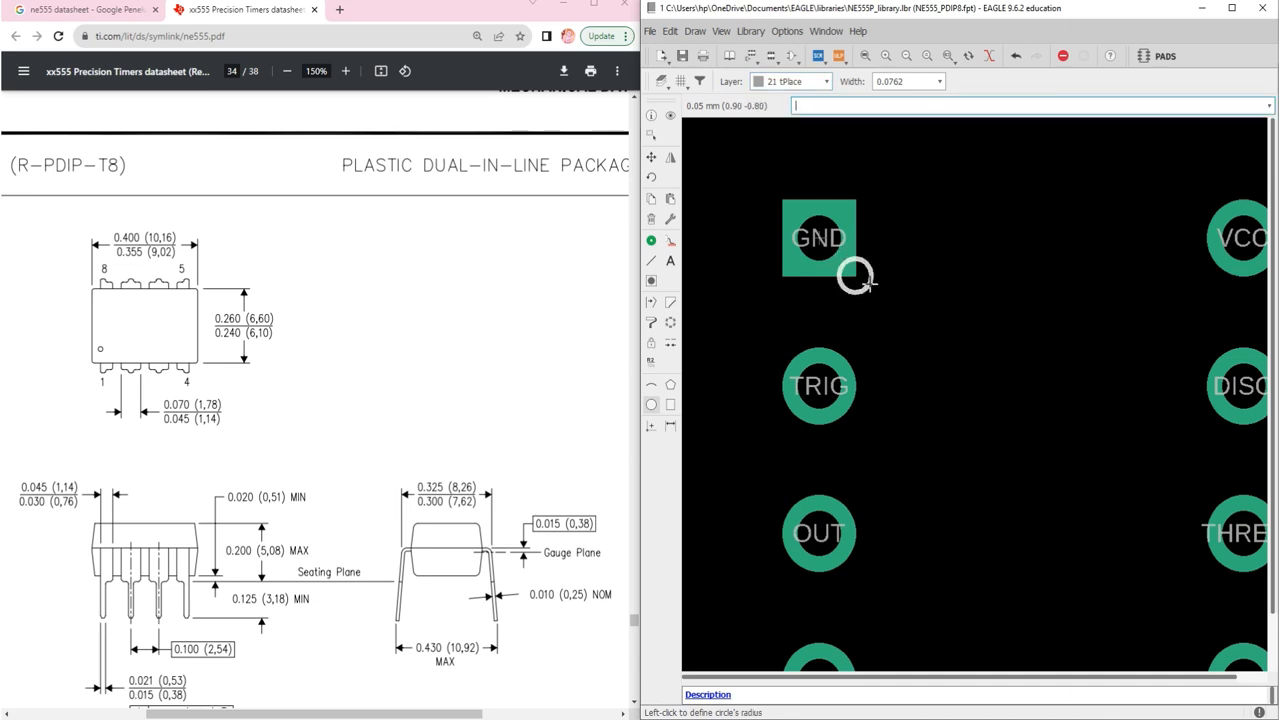
{"action": "left_click", "coordinate": [869, 283]}
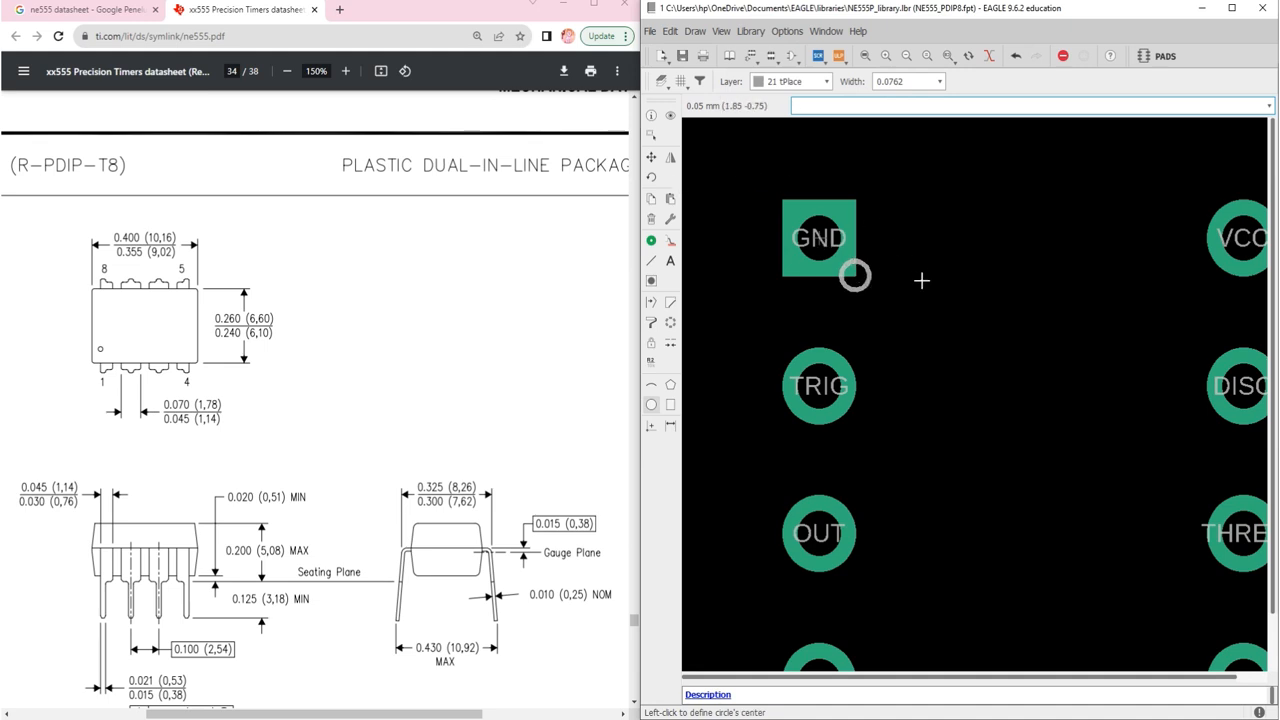
Step: Move the pin-1 marker circle slightly right of the GND pad, clear of its copper
{"action": "left_click", "coordinate": [653, 160]}
{"action": "left_click", "coordinate": [857, 287]}
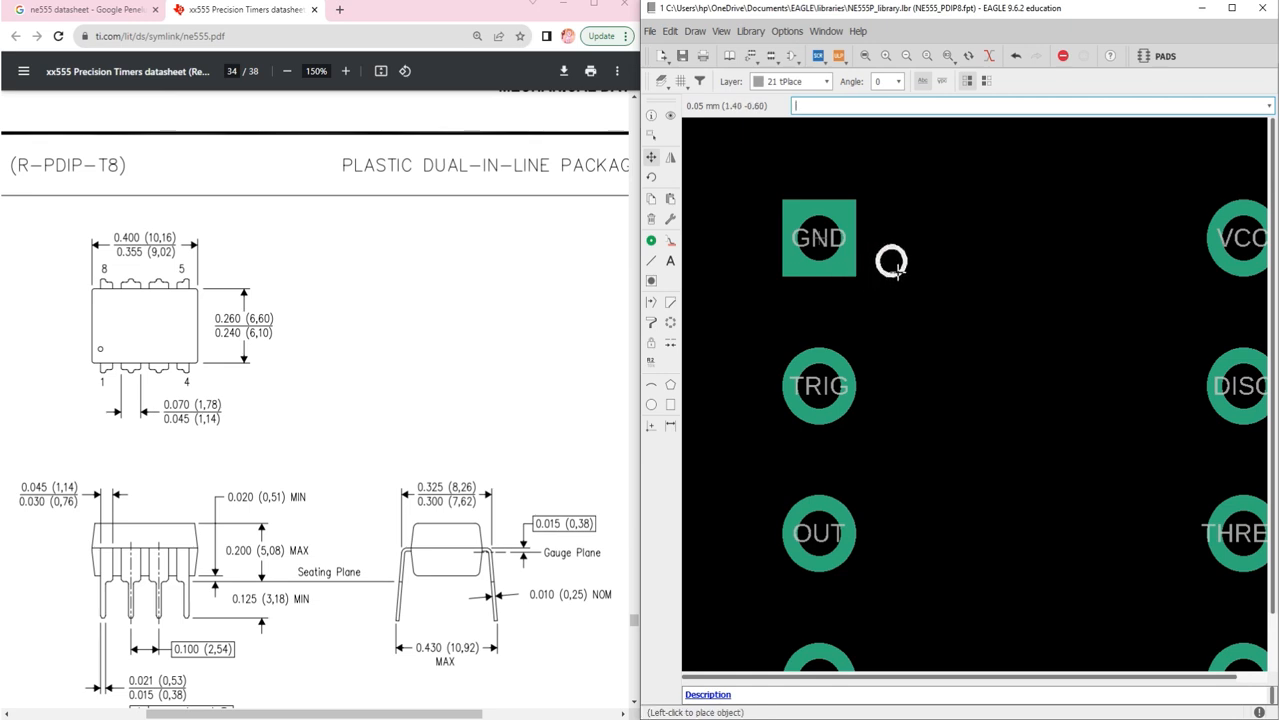
{"action": "left_click", "coordinate": [897, 271]}
{"action": "scroll", "coordinate": [837, 337], "scroll_direction": "down", "scroll_amount": 5}
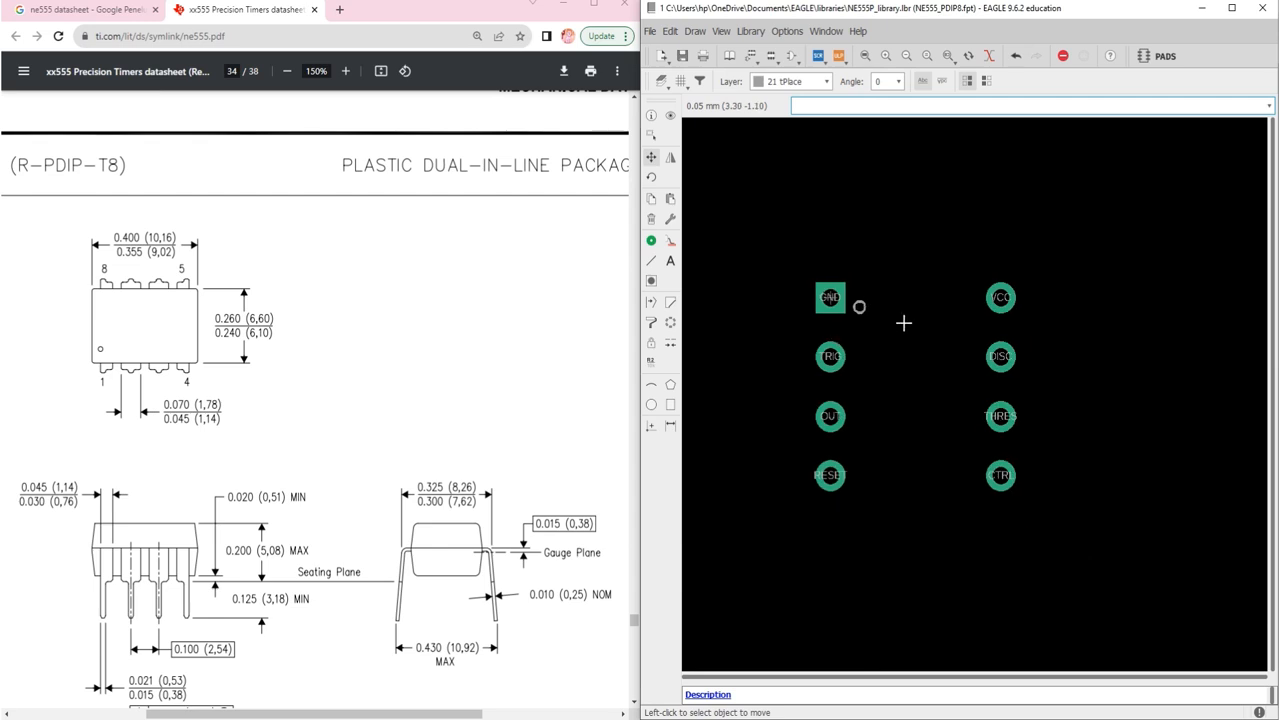
{"action": "scroll", "coordinate": [940, 388], "scroll_direction": "up", "scroll_amount": 2}
{"action": "scroll", "coordinate": [932, 394], "scroll_direction": "down", "scroll_amount": 2}
{"action": "scroll", "coordinate": [925, 399], "scroll_direction": "up", "scroll_amount": 2}
{"action": "scroll", "coordinate": [889, 406], "scroll_direction": "up", "scroll_amount": 1}
{"action": "scroll", "coordinate": [889, 406], "scroll_direction": "down", "scroll_amount": 1}
{"action": "scroll", "coordinate": [817, 401], "scroll_direction": "up", "scroll_amount": 1}
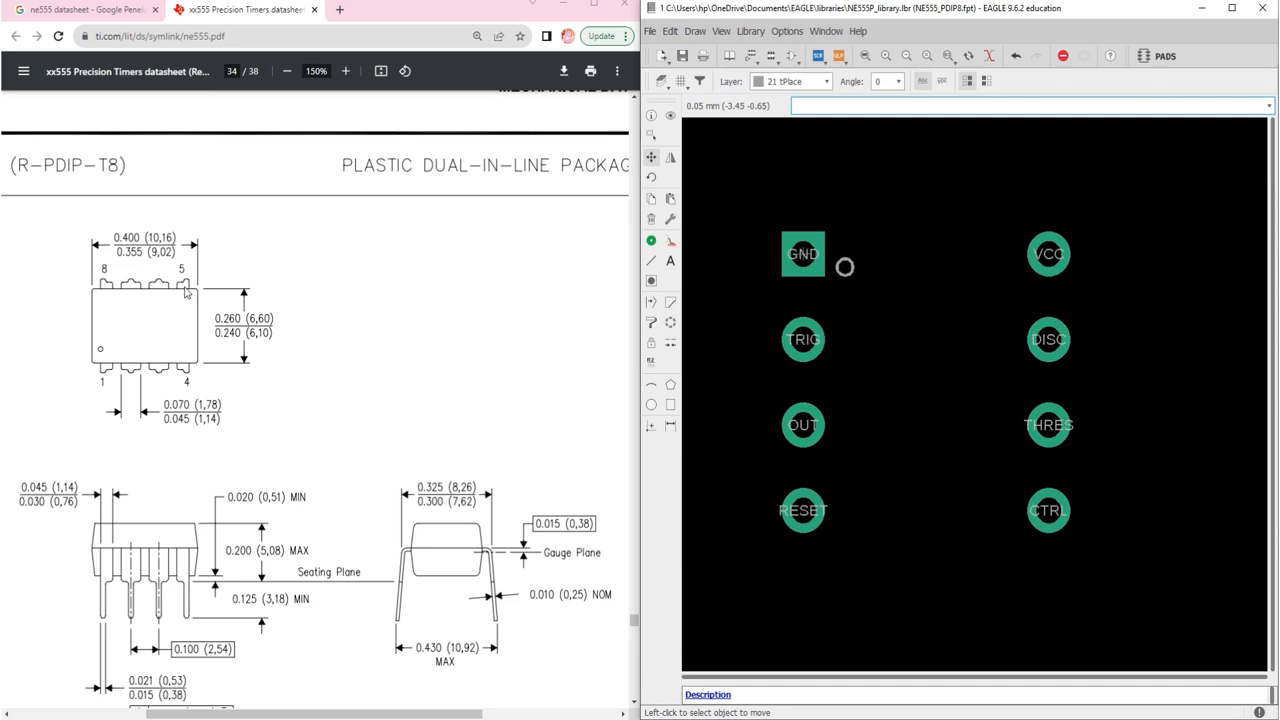
{"action": "scroll", "coordinate": [185, 291], "scroll_direction": "down", "scroll_amount": 1}
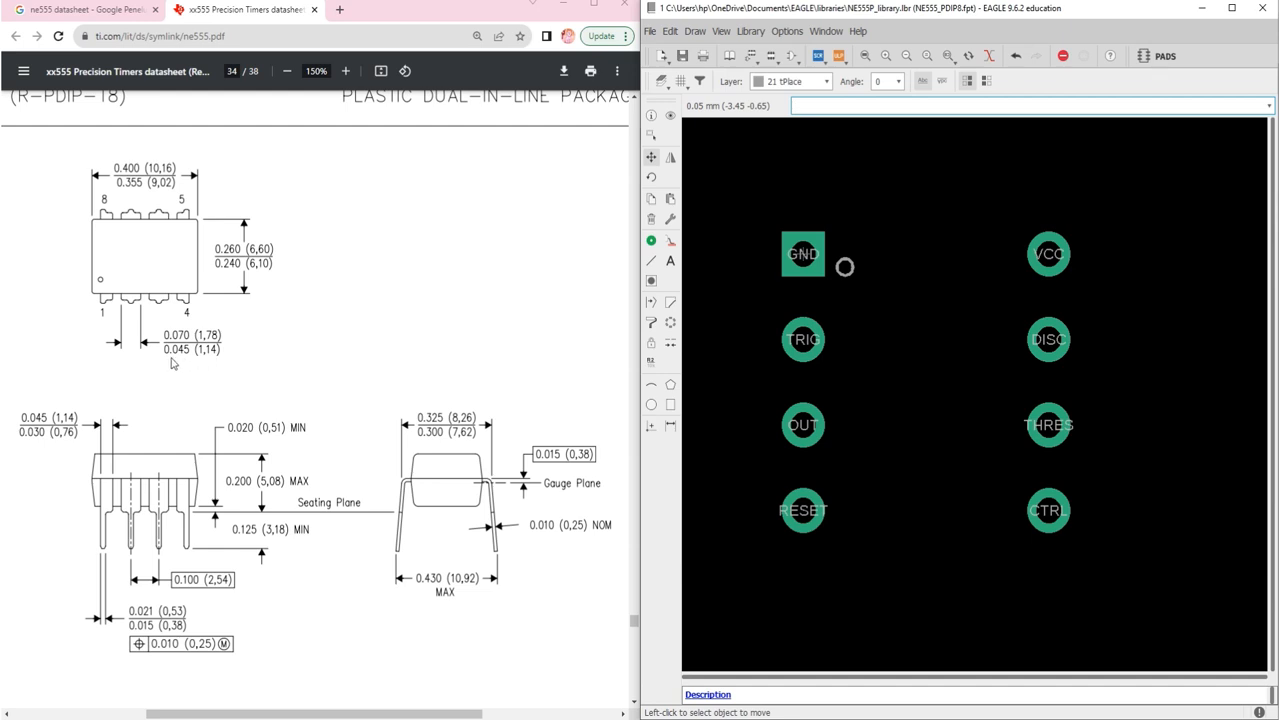
{"action": "scroll", "coordinate": [171, 357], "scroll_direction": "up", "scroll_amount": 1}
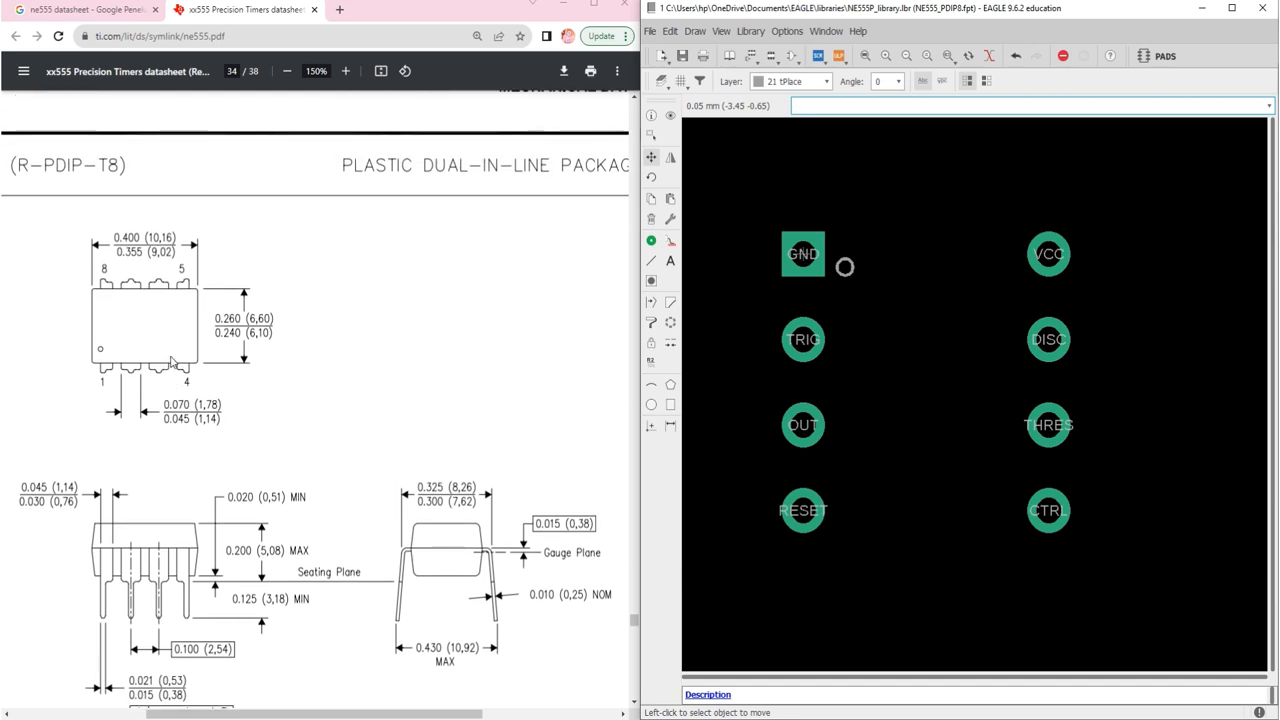
{"action": "scroll", "coordinate": [171, 357], "scroll_direction": "down", "scroll_amount": 1}
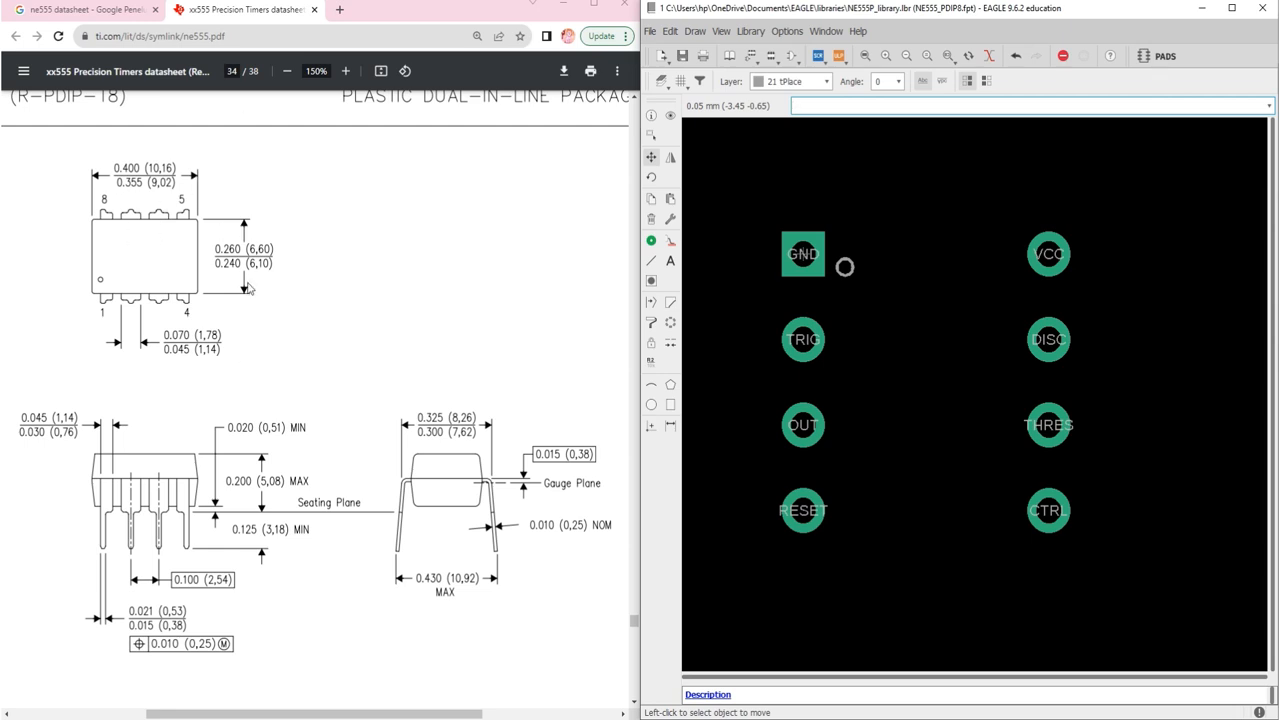
Step: Choose the Line tool drawing on layer 51 tDocu
{"action": "left_click", "coordinate": [651, 261]}
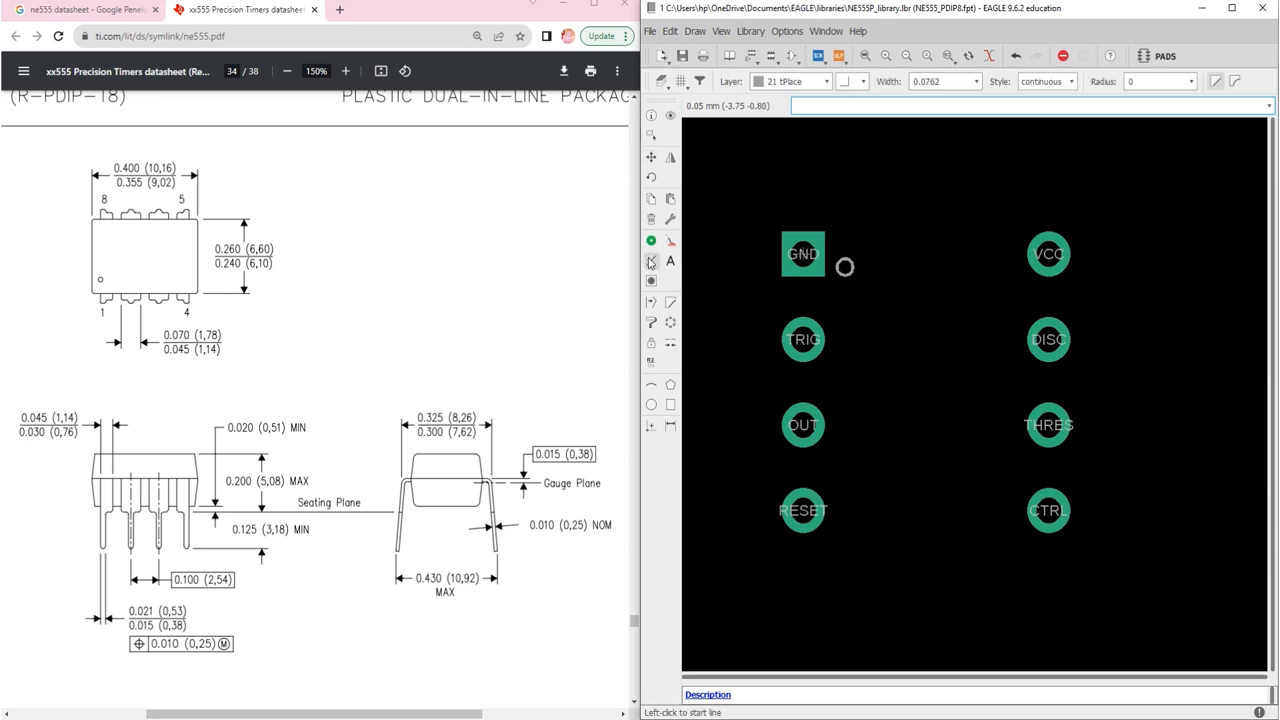
{"action": "left_click", "coordinate": [824, 82]}
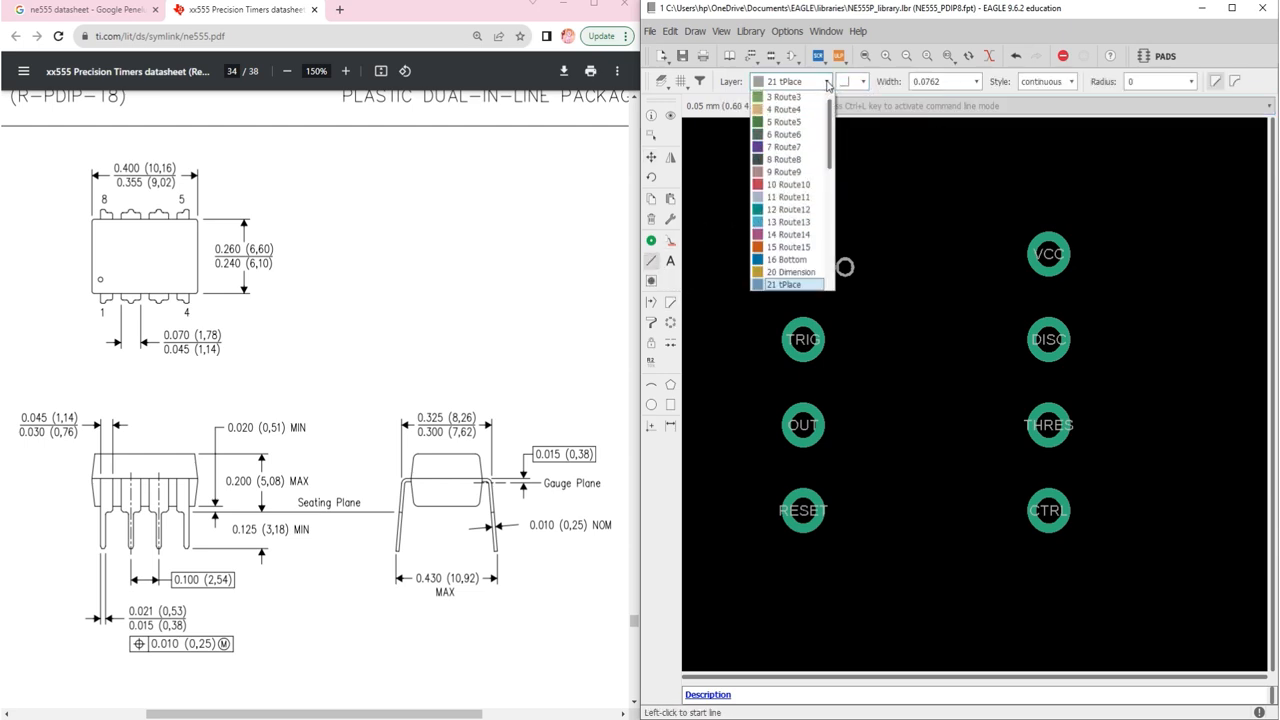
{"action": "scroll", "coordinate": [796, 204], "scroll_direction": "down", "scroll_amount": 8}
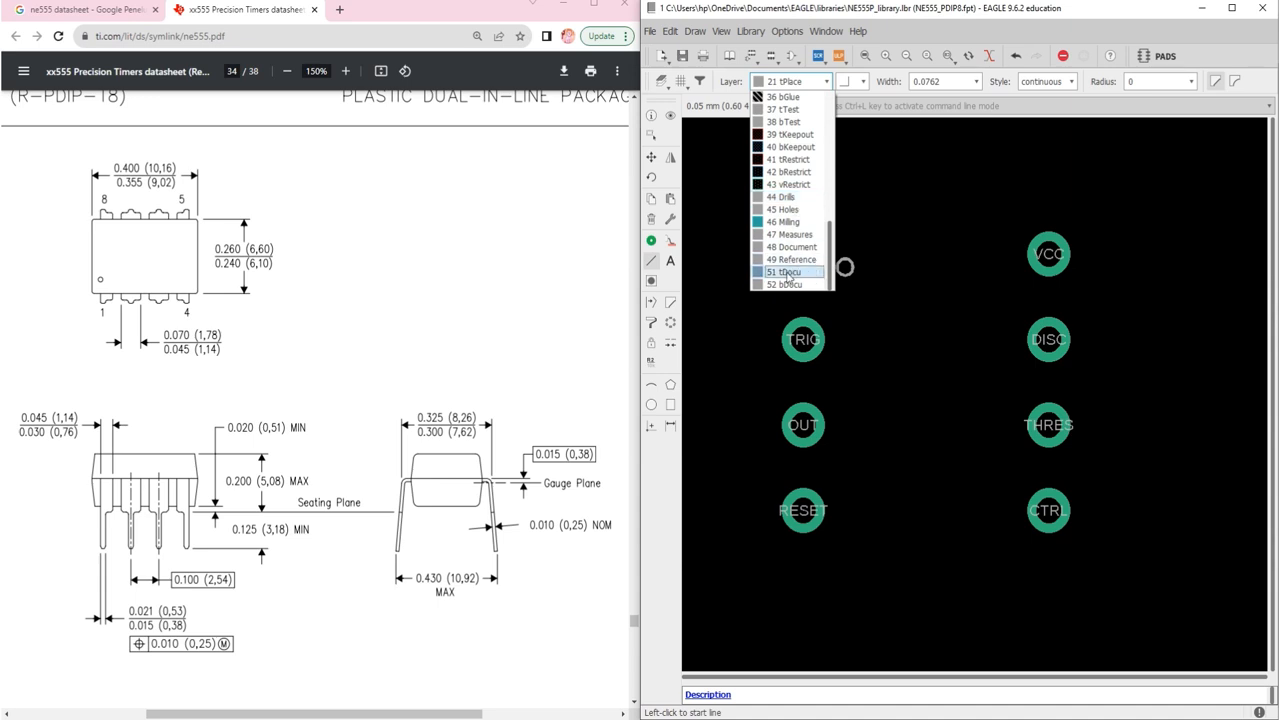
{"action": "left_click", "coordinate": [786, 279]}
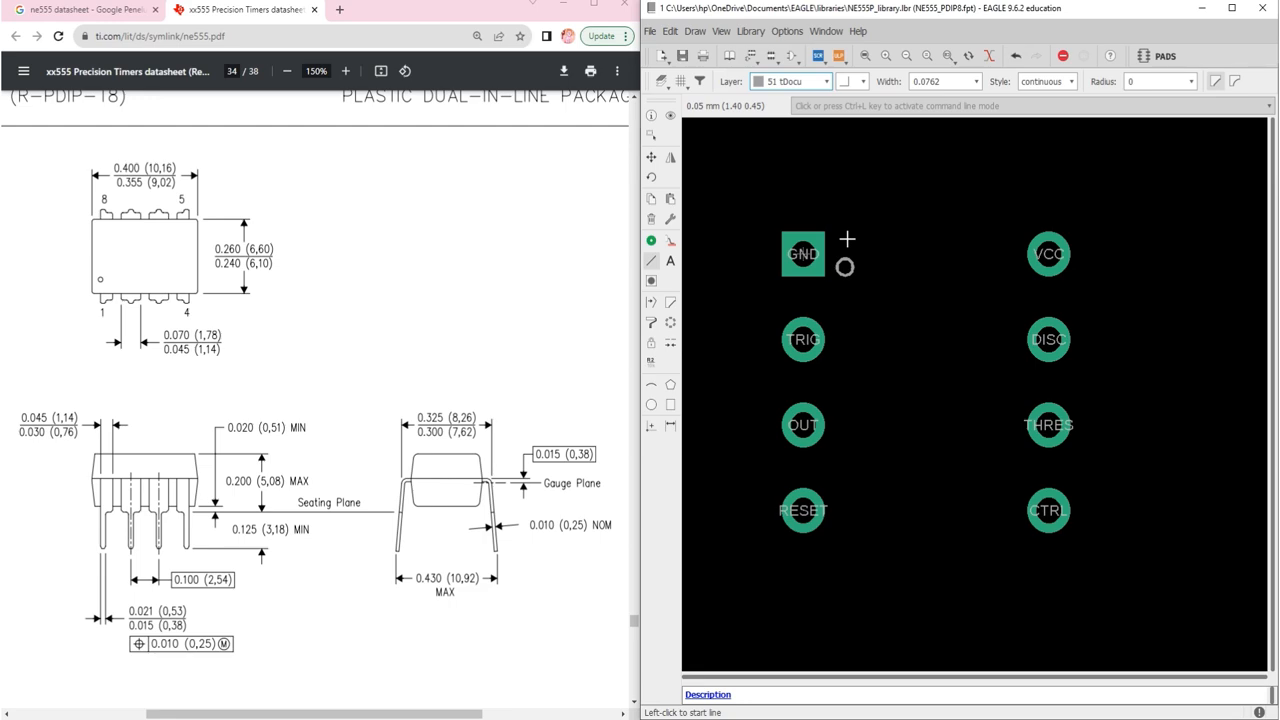
Step: Draw a top line from near GND toward VCC, then undo it
{"action": "scroll", "coordinate": [826, 240], "scroll_direction": "up", "scroll_amount": 4}
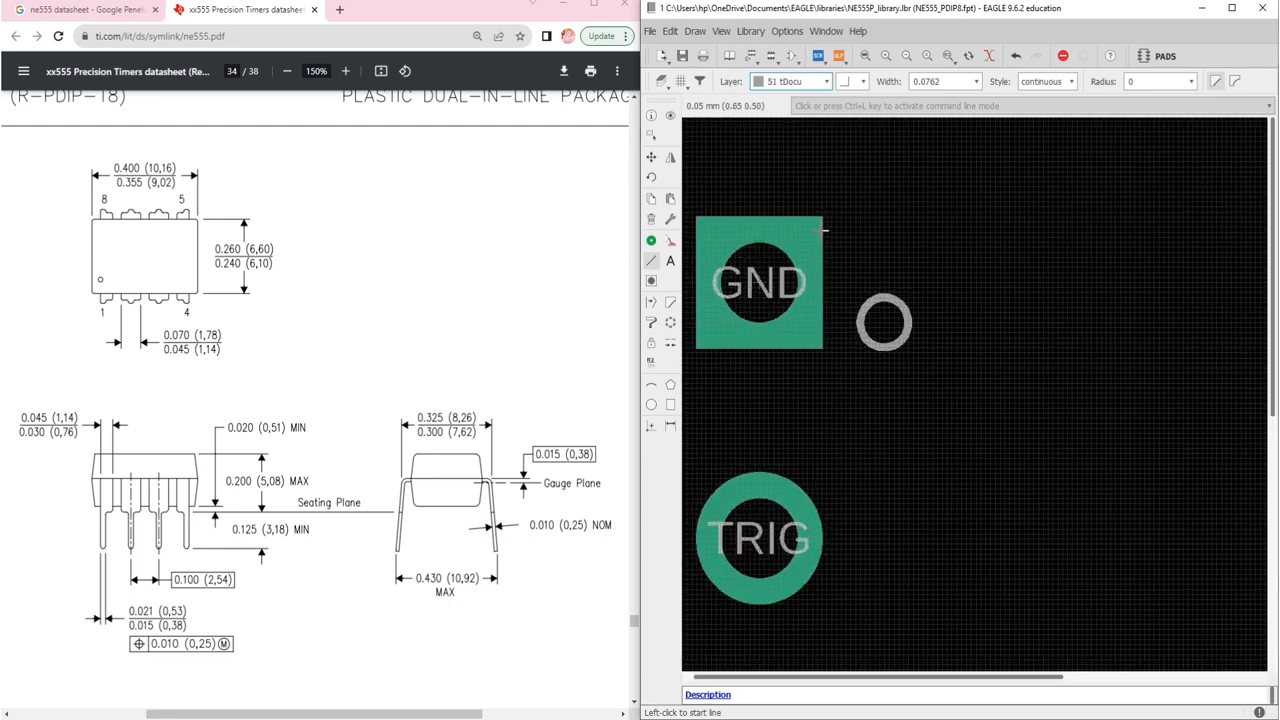
{"action": "scroll", "coordinate": [825, 219], "scroll_direction": "up", "scroll_amount": 1}
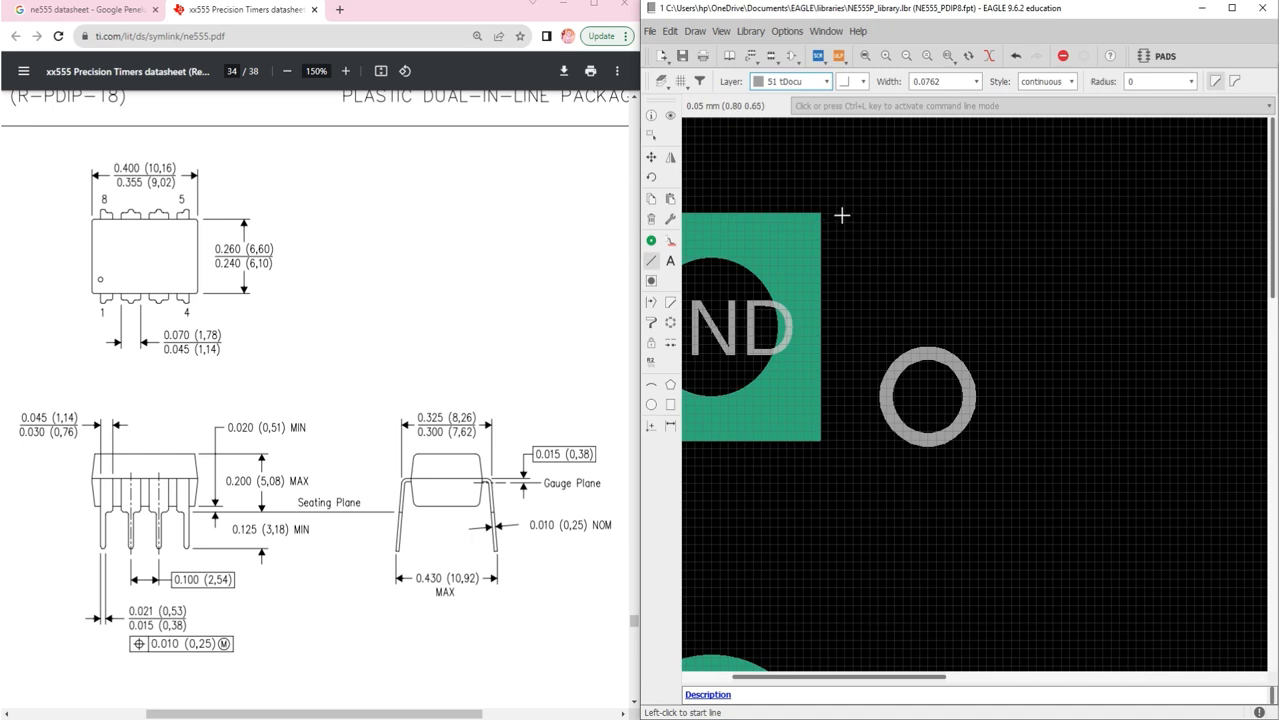
{"action": "scroll", "coordinate": [737, 178], "scroll_direction": "down", "scroll_amount": 5}
{"action": "left_click", "coordinate": [737, 178]}
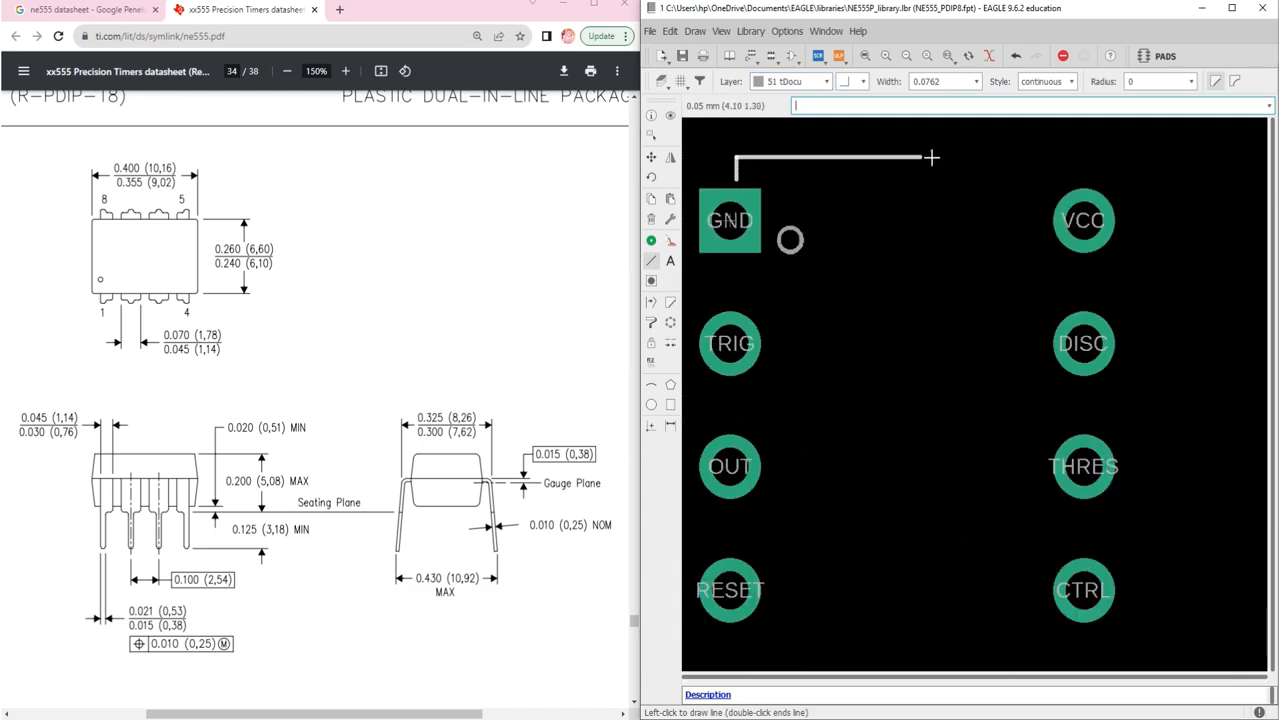
{"action": "left_click", "coordinate": [1080, 191]}
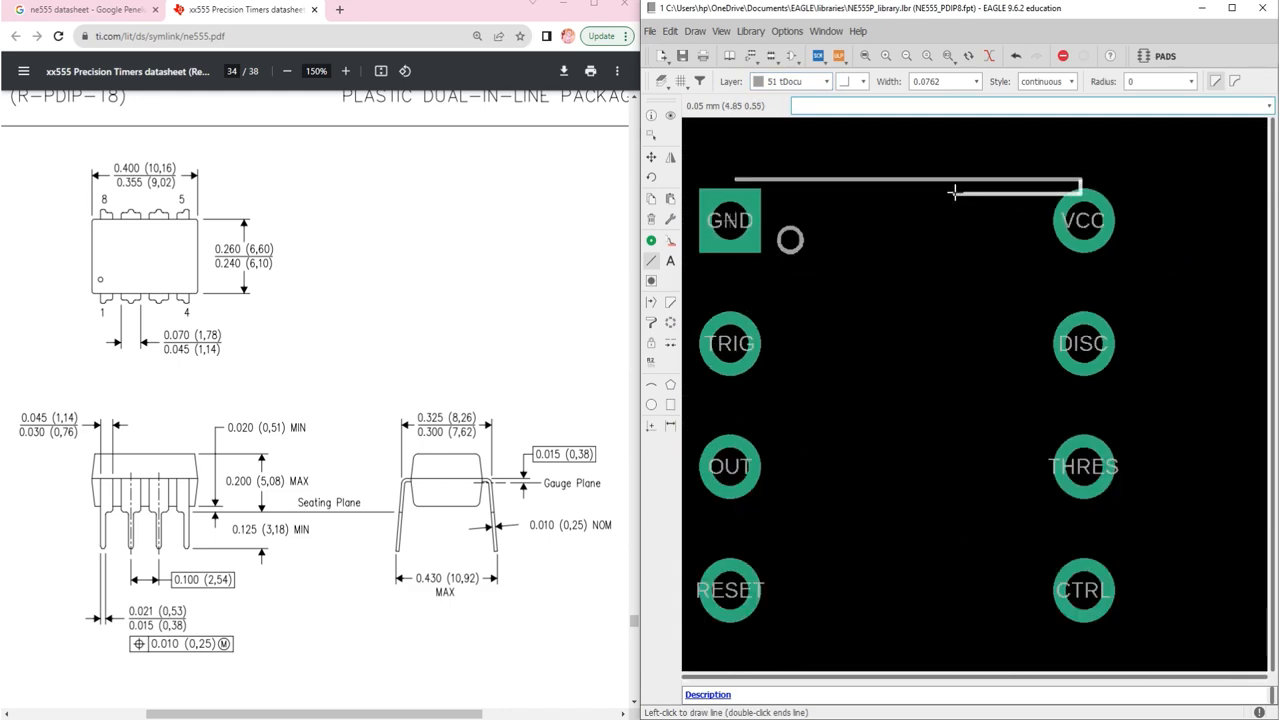
{"action": "key", "text": "Escape"}
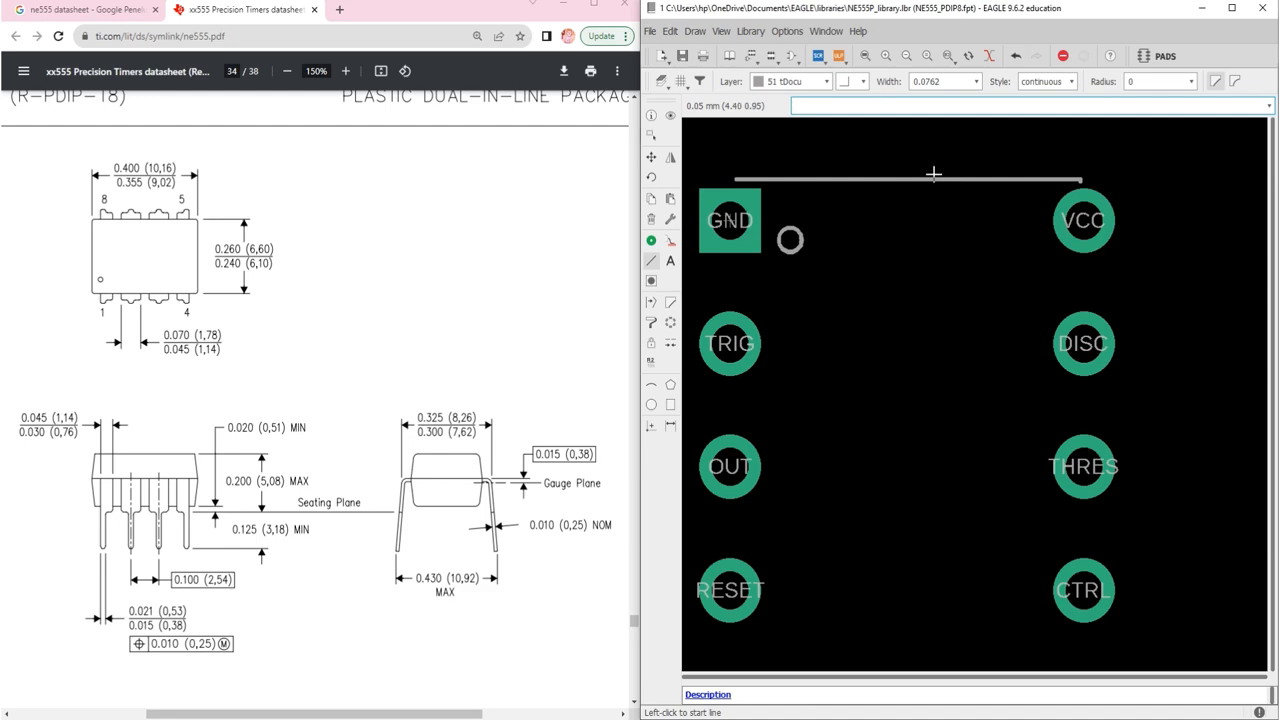
{"action": "key", "text": "ctrl+z"}
Step: Redraw the top tDocu line from beside the GND pad to the VCC pad
{"action": "scroll", "coordinate": [731, 180], "scroll_direction": "up", "scroll_amount": 6}
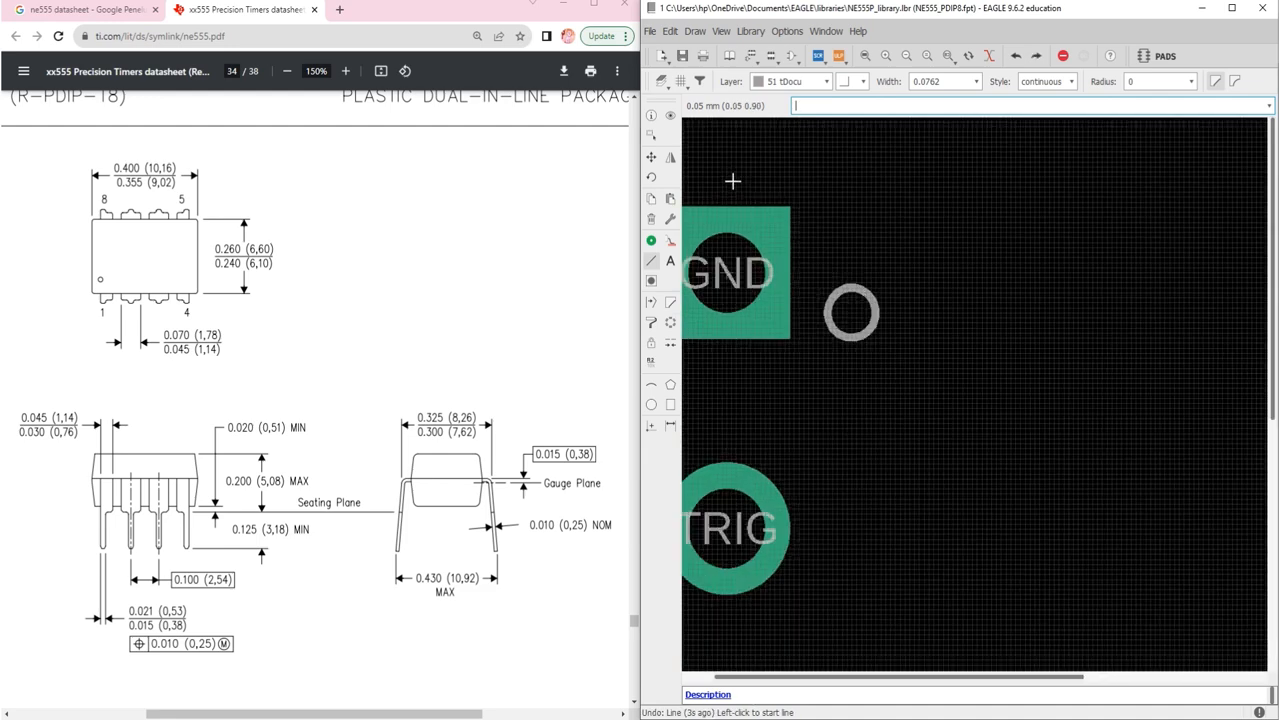
{"action": "left_click", "coordinate": [712, 206]}
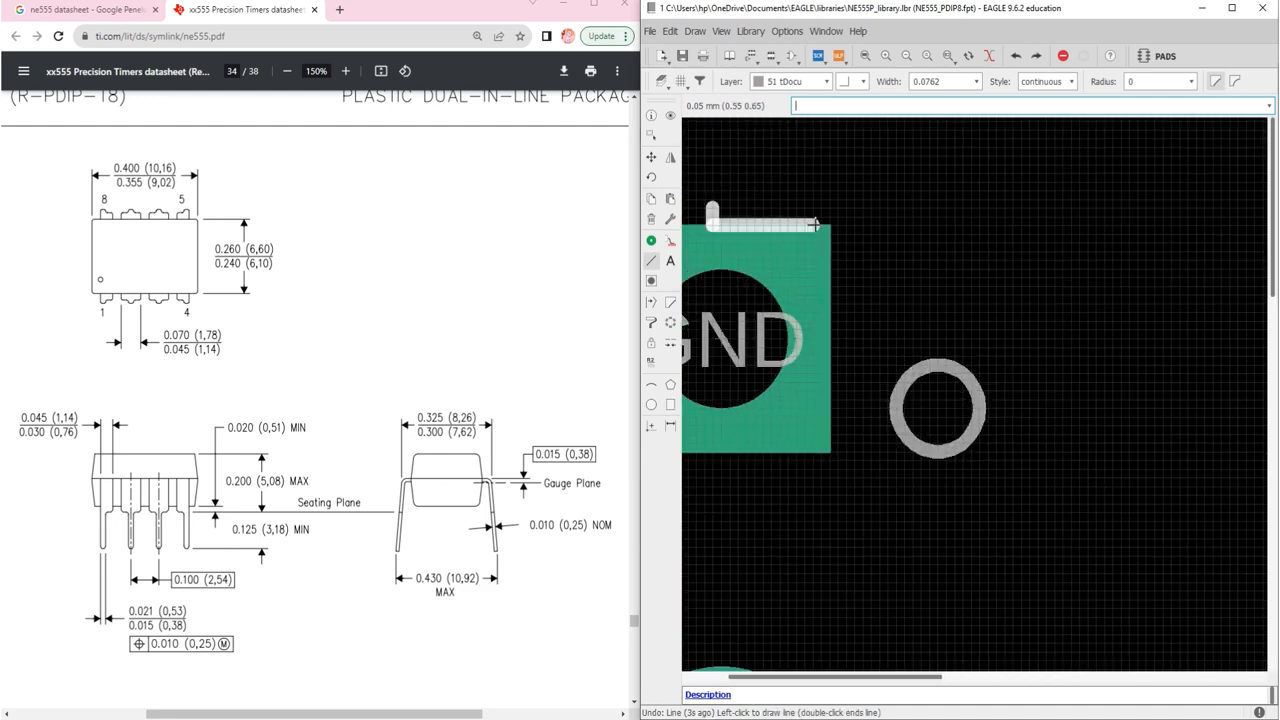
{"action": "scroll", "coordinate": [830, 211], "scroll_direction": "down", "scroll_amount": 5}
{"action": "scroll", "coordinate": [842, 212], "scroll_direction": "down", "scroll_amount": 2}
{"action": "scroll", "coordinate": [1207, 212], "scroll_direction": "up", "scroll_amount": 6}
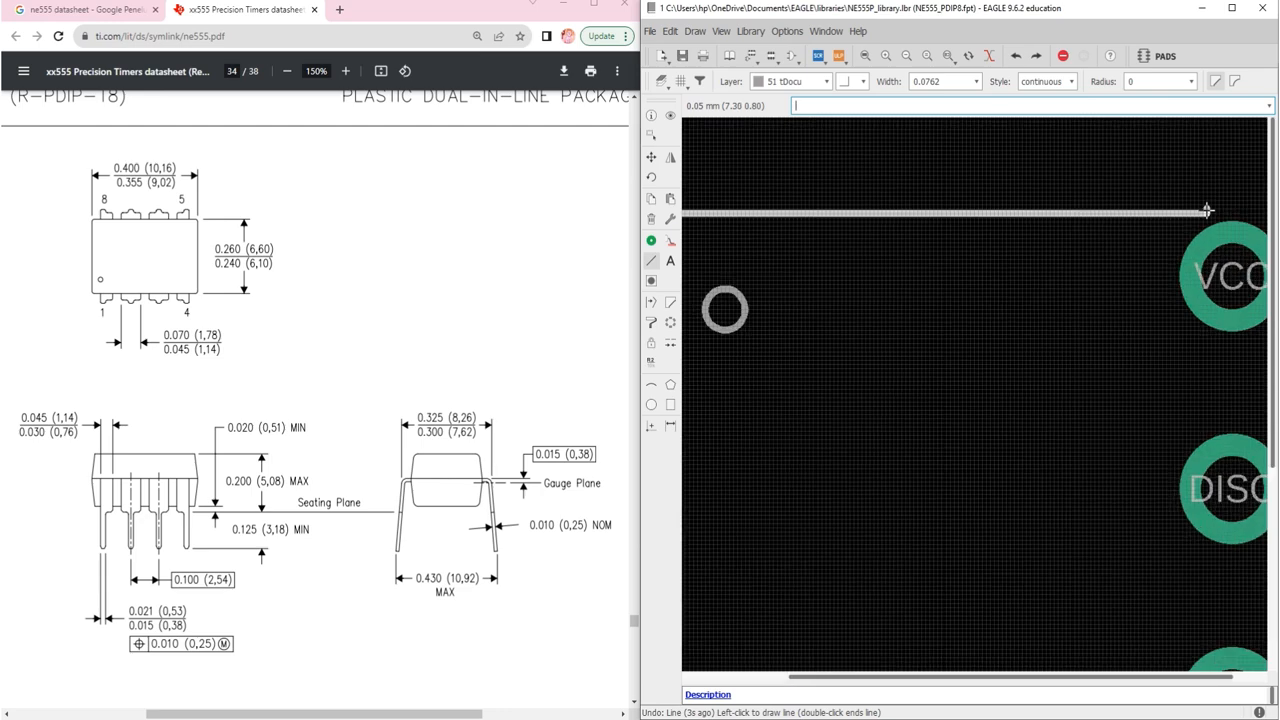
{"action": "double_click", "coordinate": [1207, 213]}
{"action": "scroll", "coordinate": [1207, 213], "scroll_direction": "down", "scroll_amount": 6}
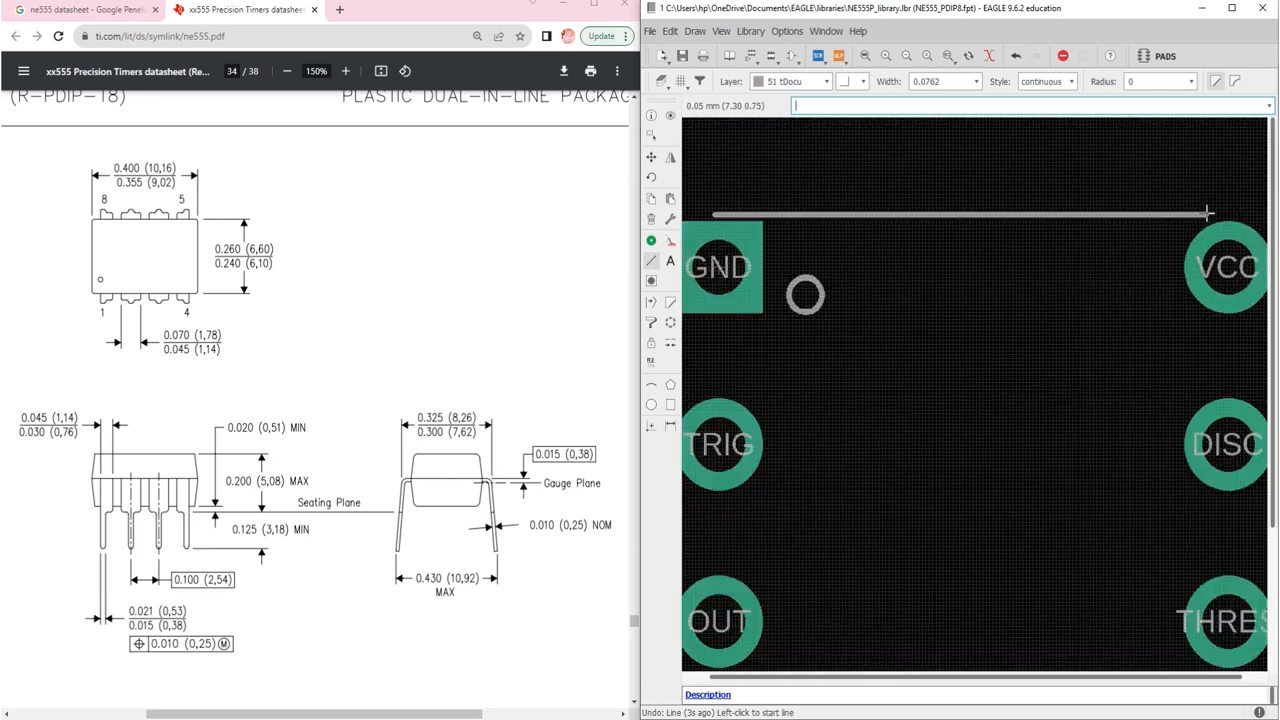
Step: Open the top line's Properties and set its From point to 0, 0
{"action": "right_click", "coordinate": [1042, 213]}
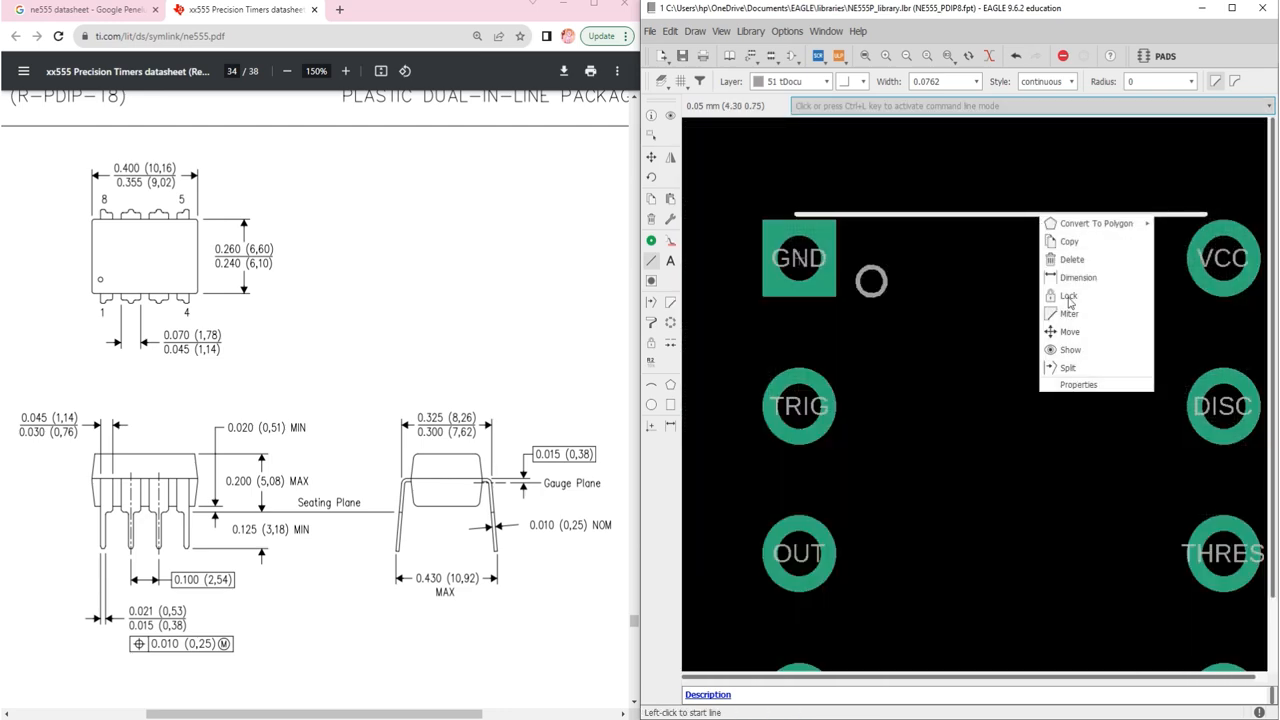
{"action": "left_click", "coordinate": [1077, 387]}
{"action": "left_click", "coordinate": [677, 138]}
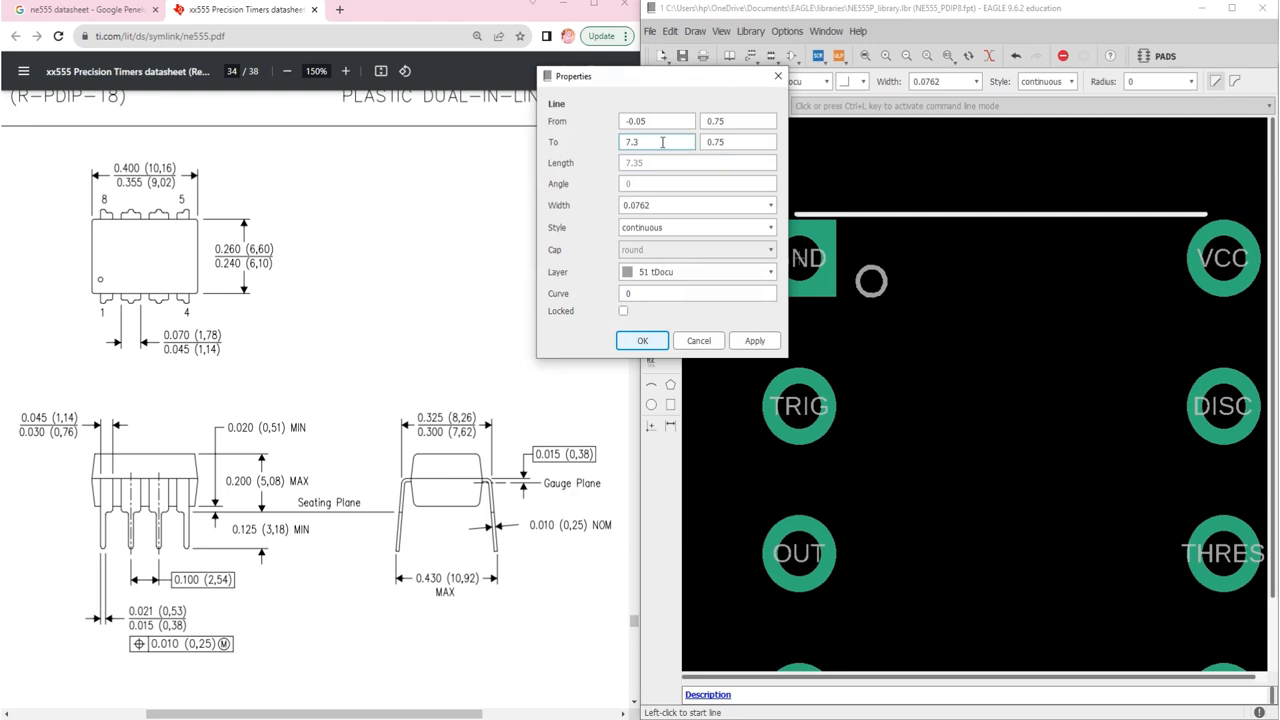
{"action": "left_click_drag", "start_coordinate": [647, 142], "coordinate": [605, 143]}
{"action": "left_click", "coordinate": [655, 121]}
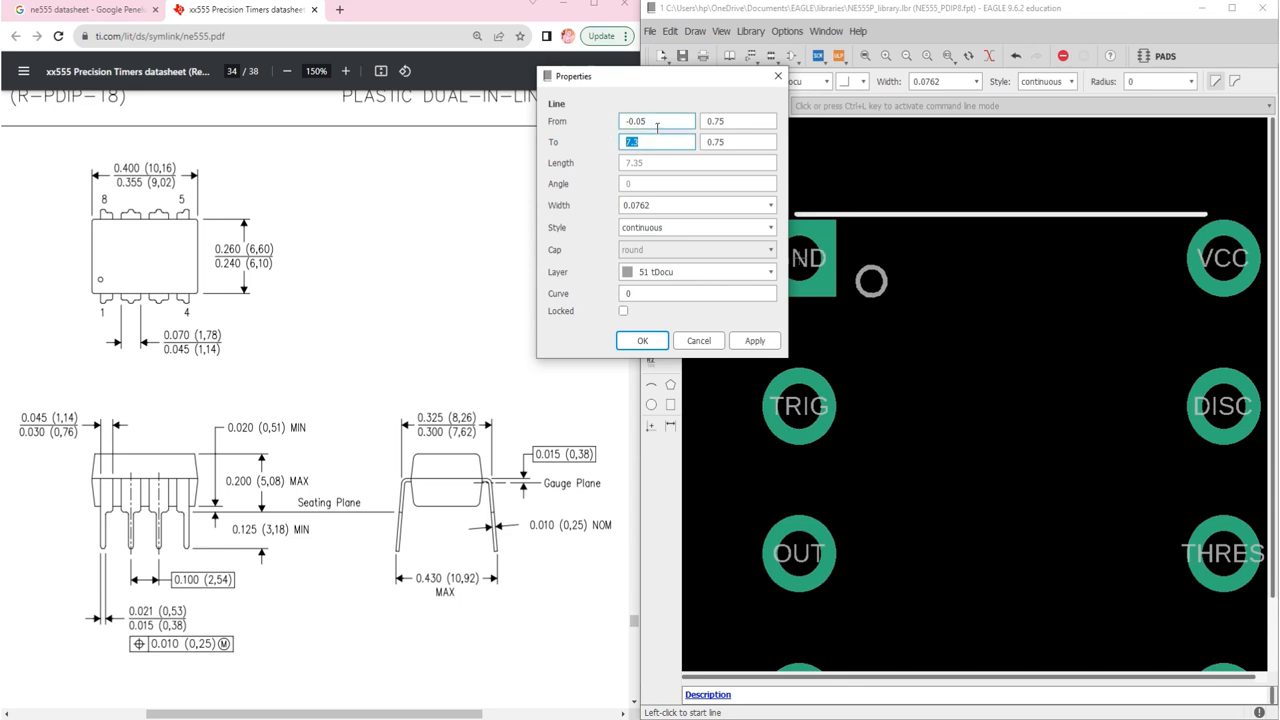
{"action": "left_click_drag", "start_coordinate": [655, 121], "coordinate": [620, 126]}
{"action": "type", "text": "0"}
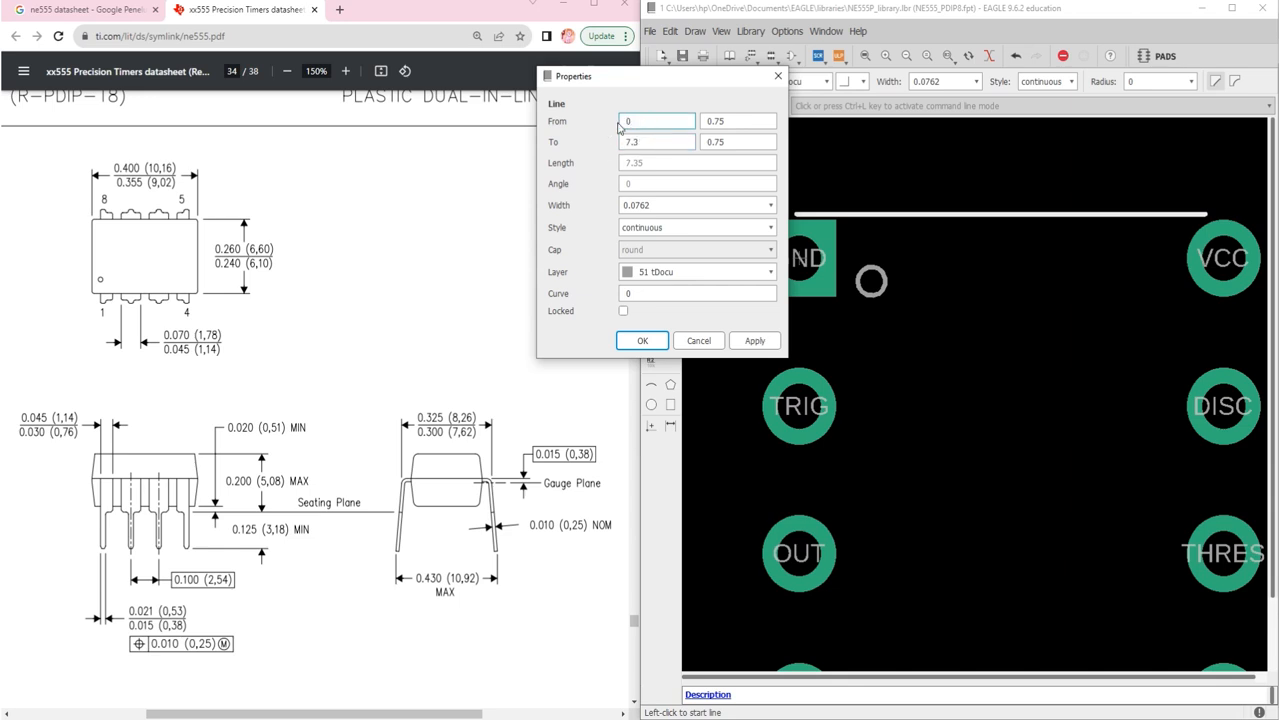
{"action": "key", "text": "Tab"}
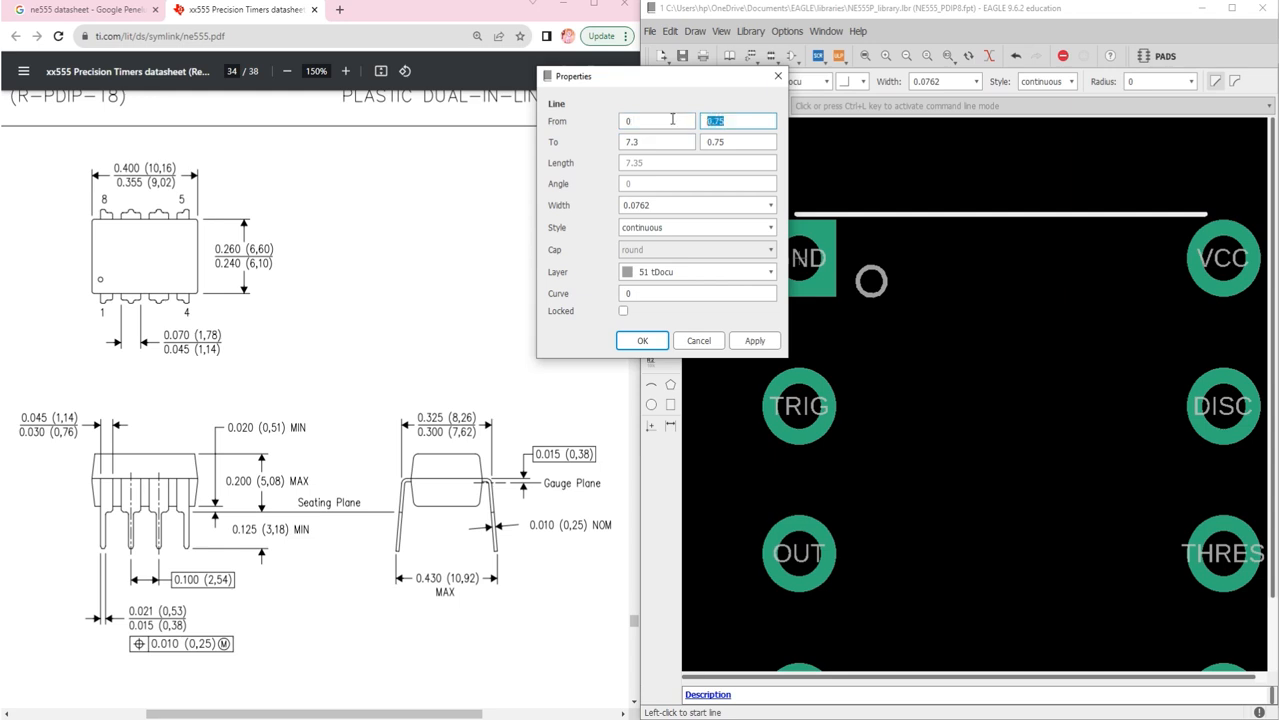
{"action": "type", "text": "0"}
Step: Set the line's To point to 6.1, 0 and apply the coordinates
{"action": "left_click", "coordinate": [665, 135]}
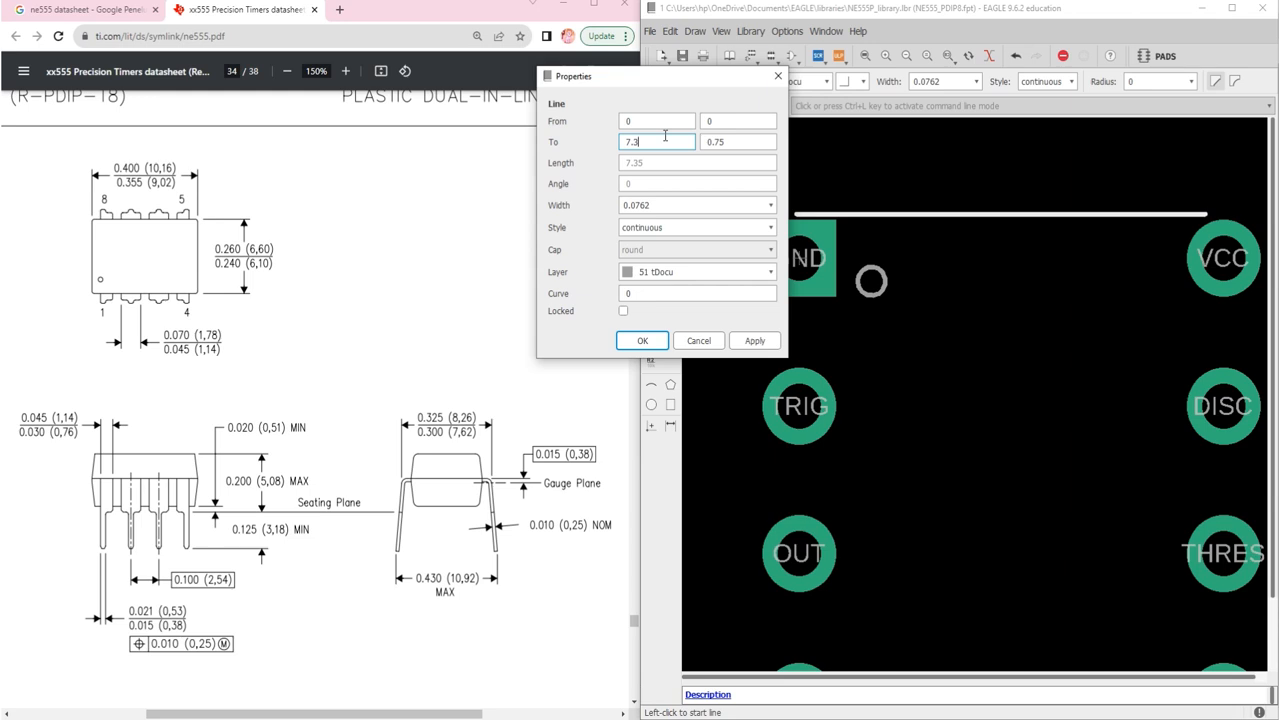
{"action": "key", "text": "BackSpace"}
{"action": "key", "text": "BackSpace"}
{"action": "key", "text": "BackSpace"}
{"action": "type", "text": "6.10"}
{"action": "left_click_drag", "start_coordinate": [660, 141], "coordinate": [605, 145]}
{"action": "type", "text": "0"}
{"action": "left_click", "coordinate": [731, 141]}
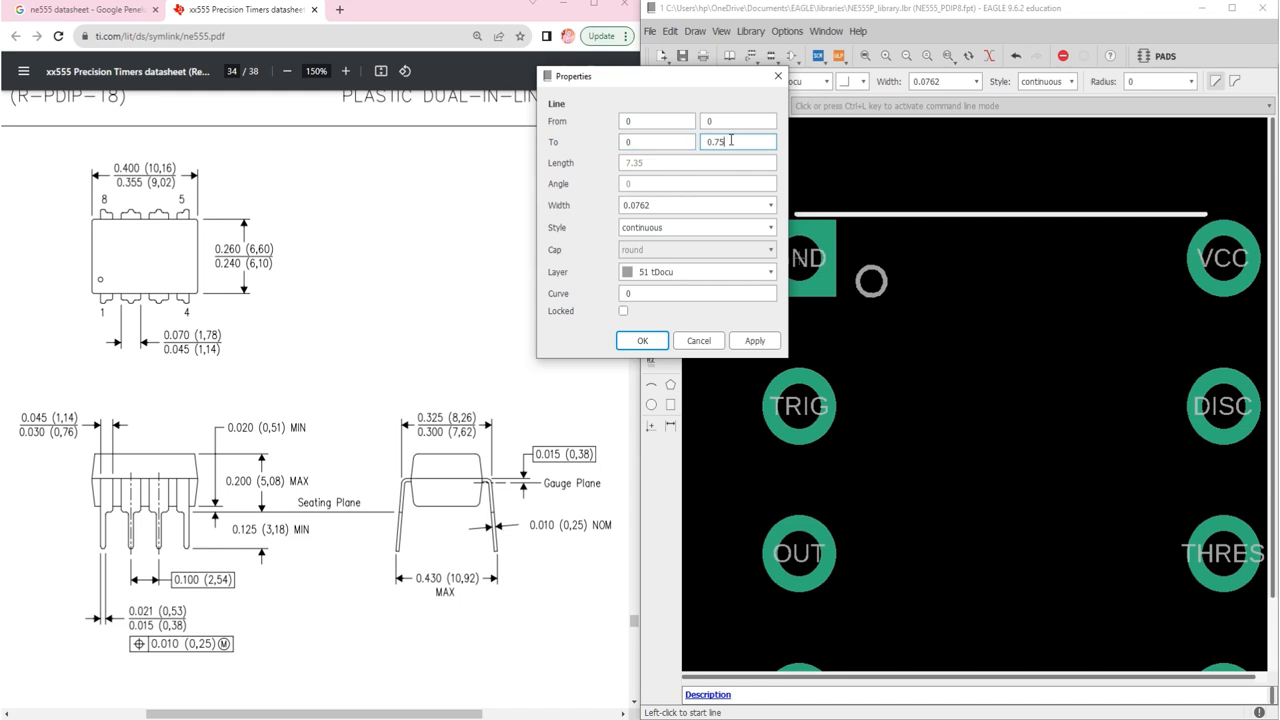
{"action": "left_click", "coordinate": [643, 139]}
{"action": "key", "text": "BackSpace"}
{"action": "type", "text": "6.10"}
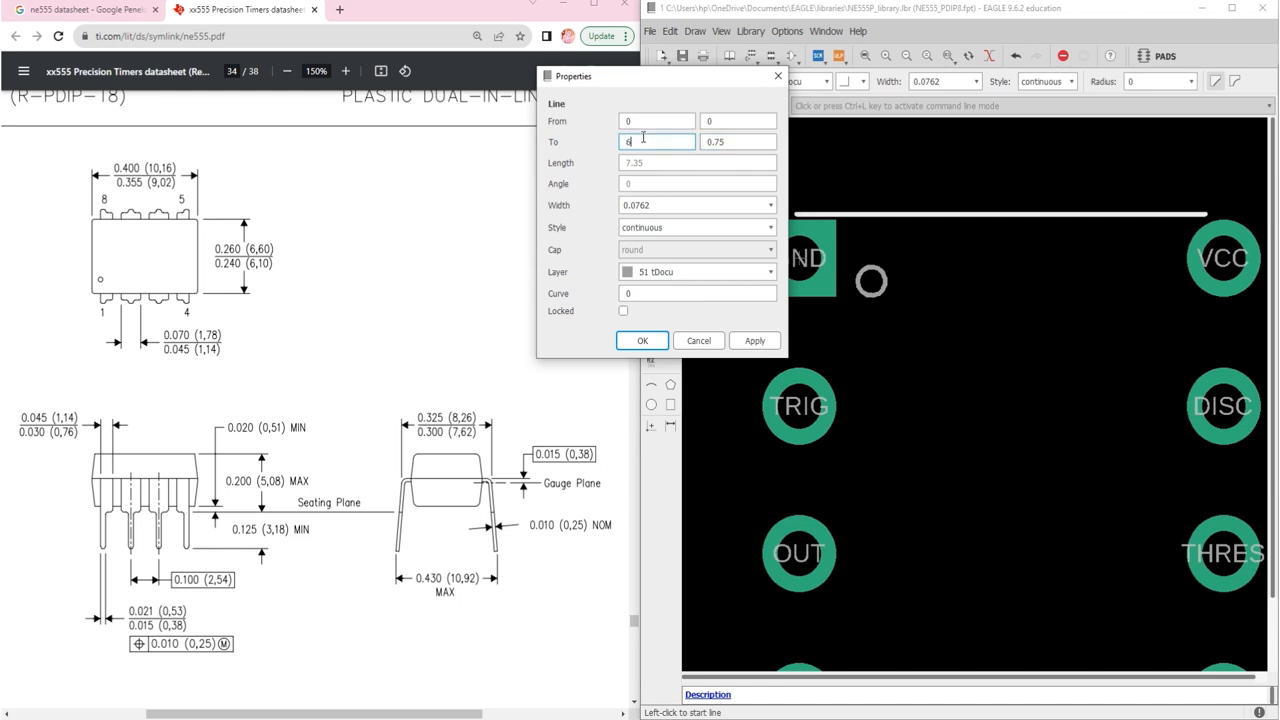
{"action": "key", "text": "Tab"}
{"action": "type", "text": "0"}
{"action": "left_click", "coordinate": [642, 340]}
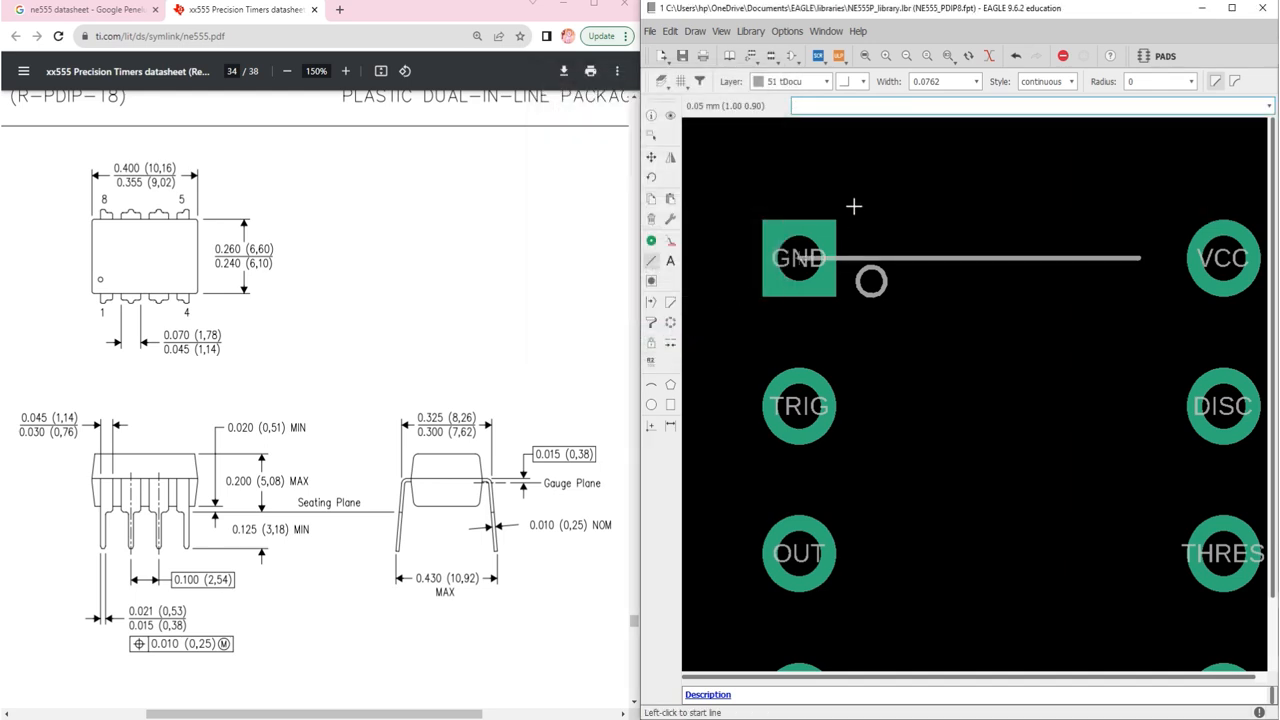
{"action": "key", "text": "Escape"}
Step: Move the top tDocu line up so it sits above the pad row
{"action": "left_click", "coordinate": [651, 158]}
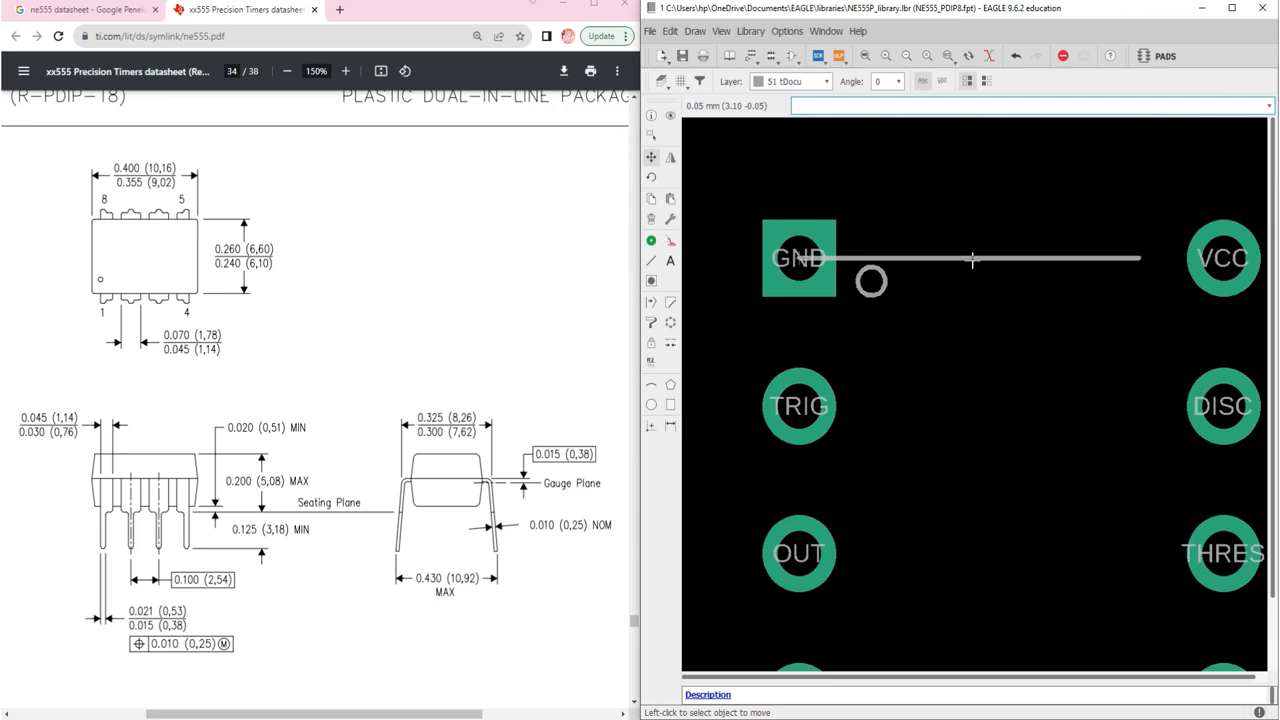
{"action": "left_click", "coordinate": [972, 260]}
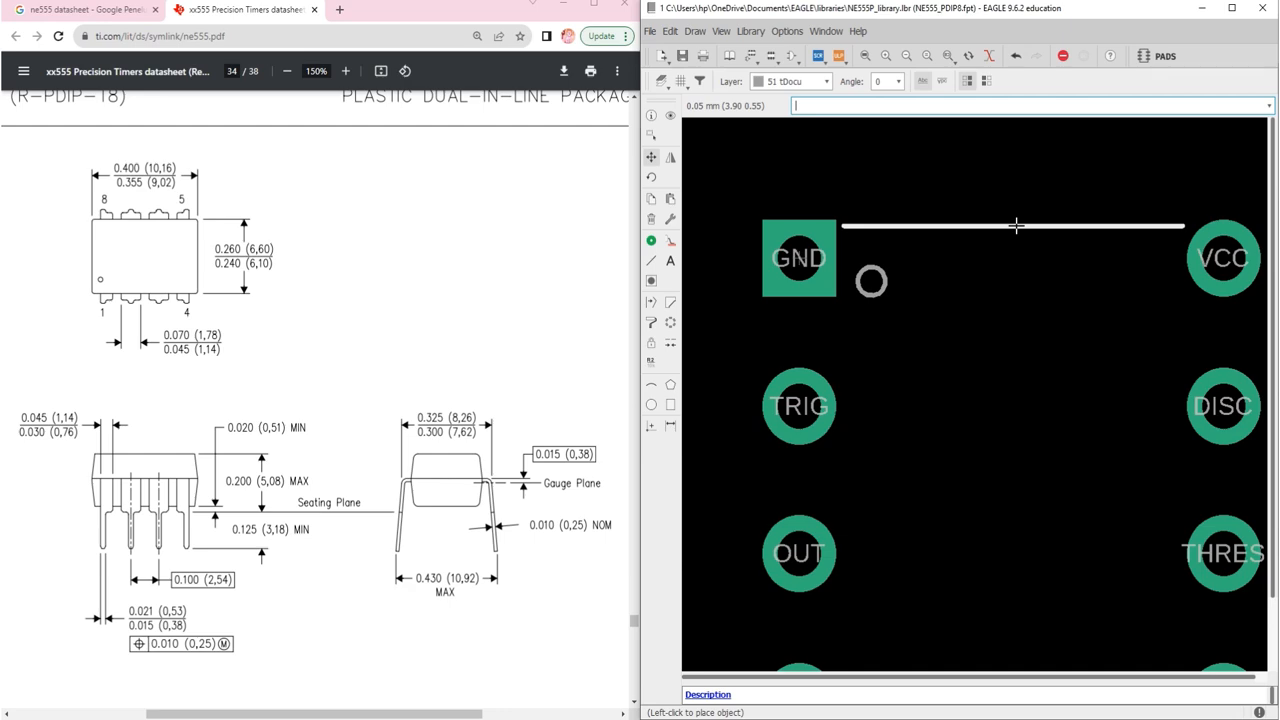
{"action": "left_click", "coordinate": [1016, 225]}
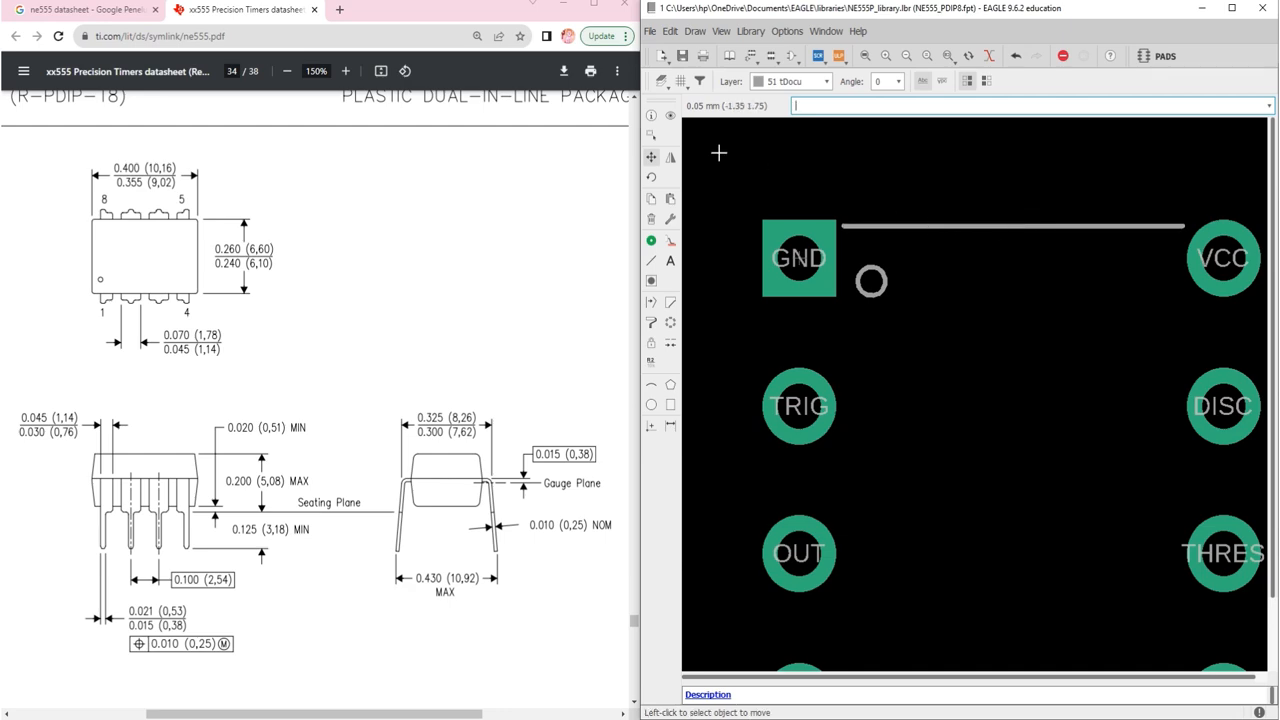
Step: Draw a vertical tDocu line from the top line's left end down past RESET
{"action": "left_click", "coordinate": [651, 261]}
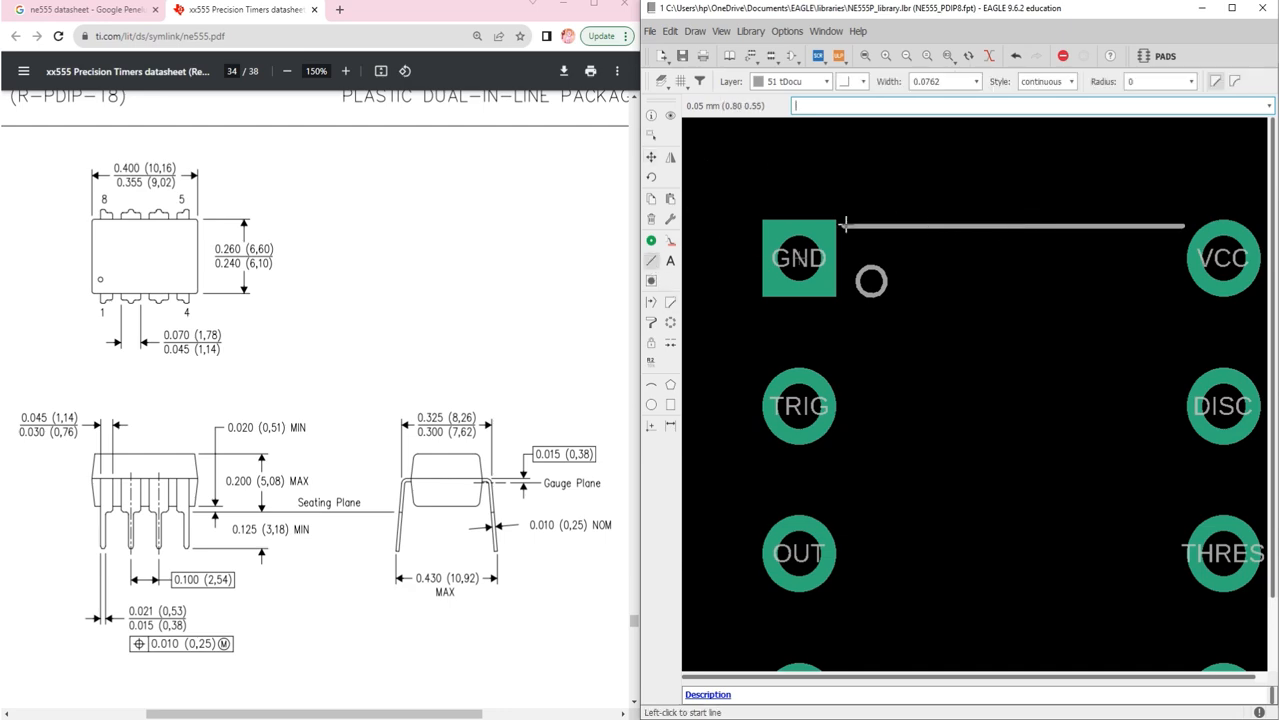
{"action": "scroll", "coordinate": [847, 227], "scroll_direction": "up", "scroll_amount": 4}
{"action": "scroll", "coordinate": [847, 227], "scroll_direction": "up", "scroll_amount": 2}
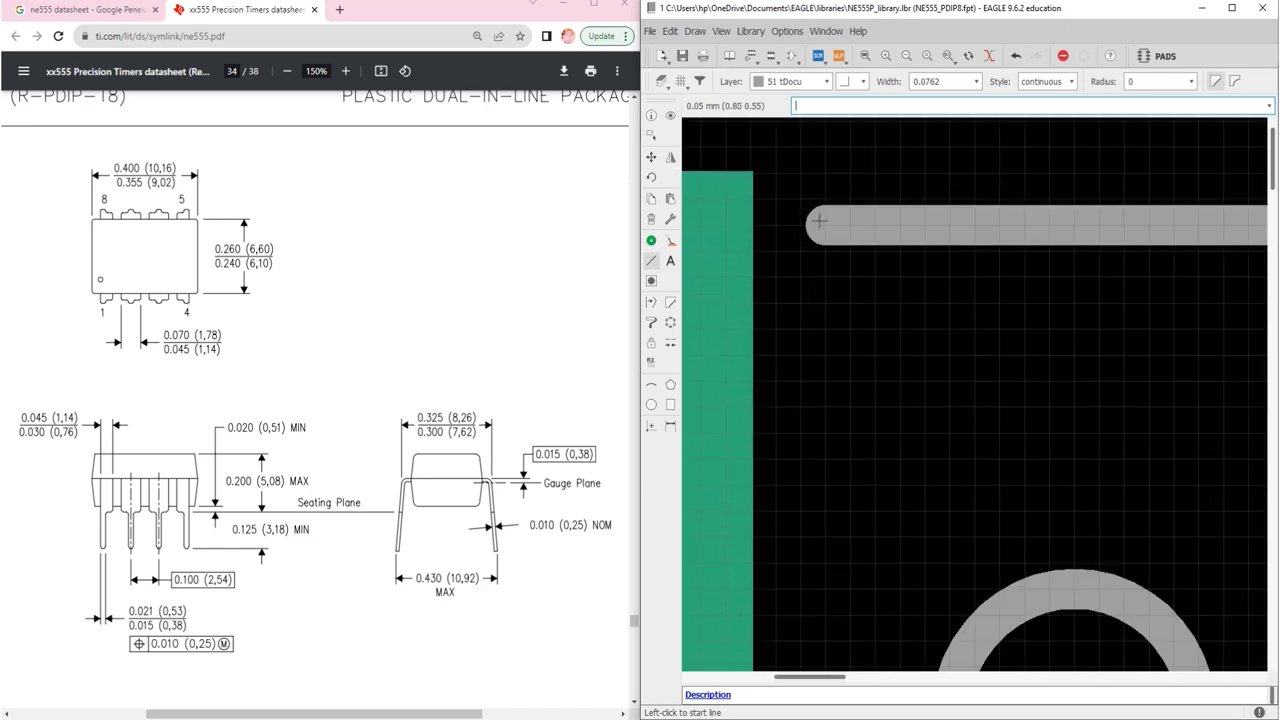
{"action": "left_click", "coordinate": [821, 228]}
{"action": "scroll", "coordinate": [821, 228], "scroll_direction": "down", "scroll_amount": 8}
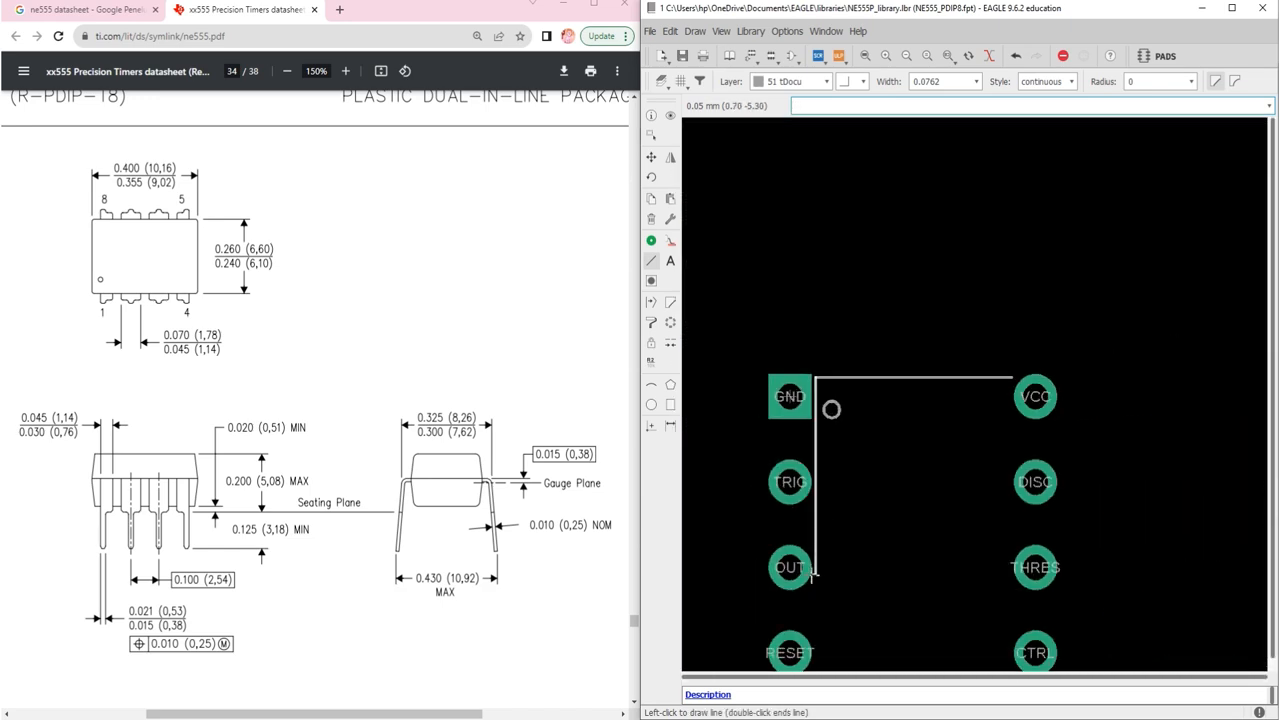
{"action": "scroll", "coordinate": [814, 590], "scroll_direction": "down", "scroll_amount": 5}
{"action": "scroll", "coordinate": [810, 620], "scroll_direction": "up", "scroll_amount": 6}
{"action": "scroll", "coordinate": [814, 612], "scroll_direction": "down", "scroll_amount": 1}
{"action": "scroll", "coordinate": [814, 612], "scroll_direction": "up", "scroll_amount": 3}
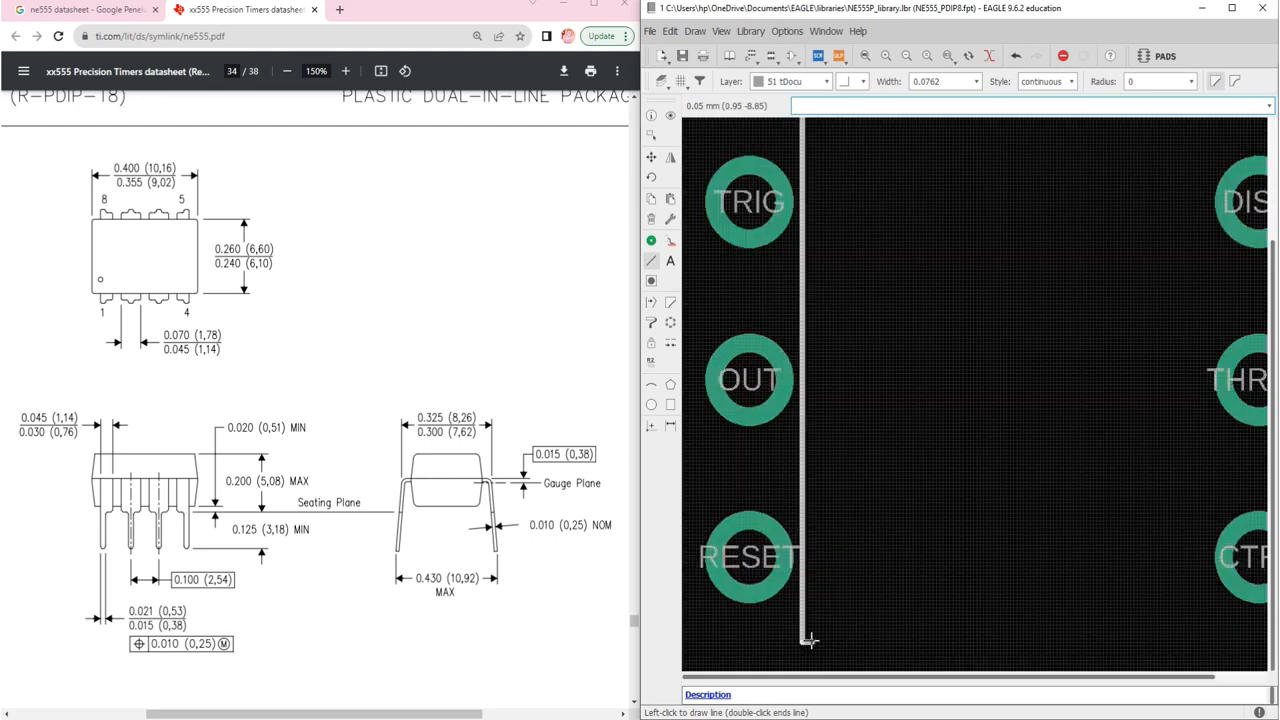
{"action": "double_click", "coordinate": [798, 616]}
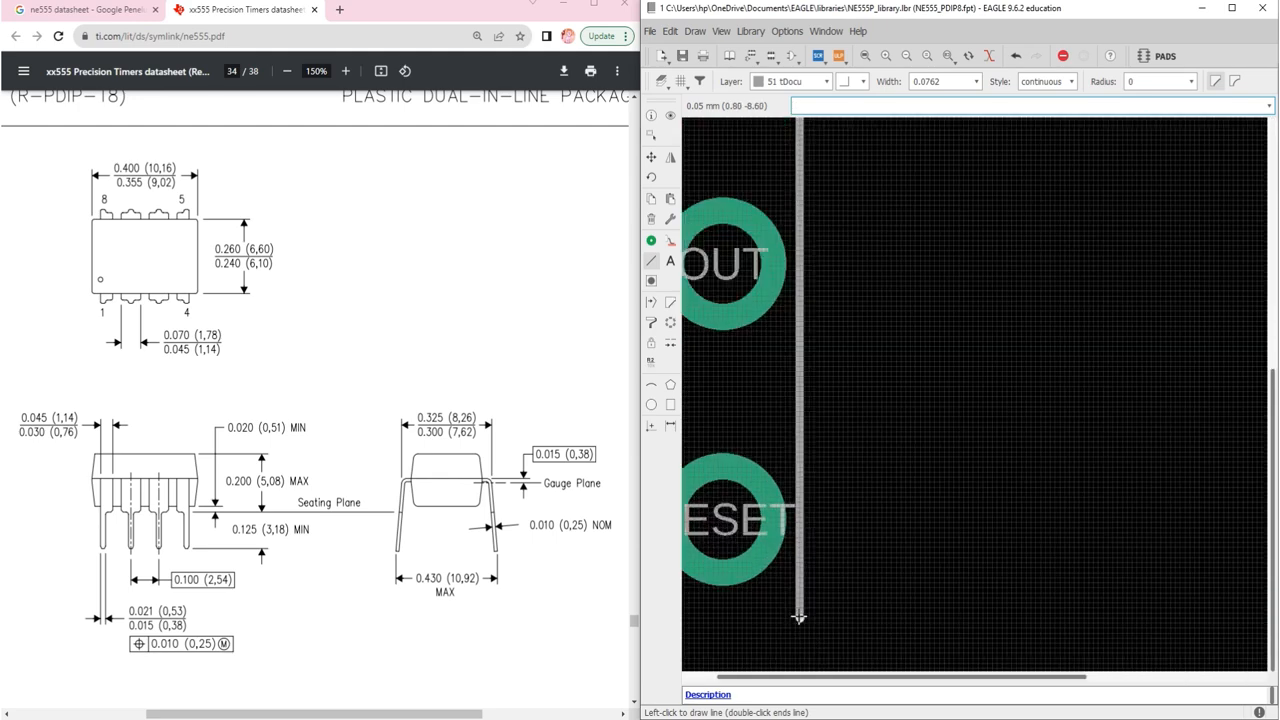
Step: Open the left vertical line's Properties and retype its end Y value, replacing -8.6
{"action": "key", "text": "Escape"}
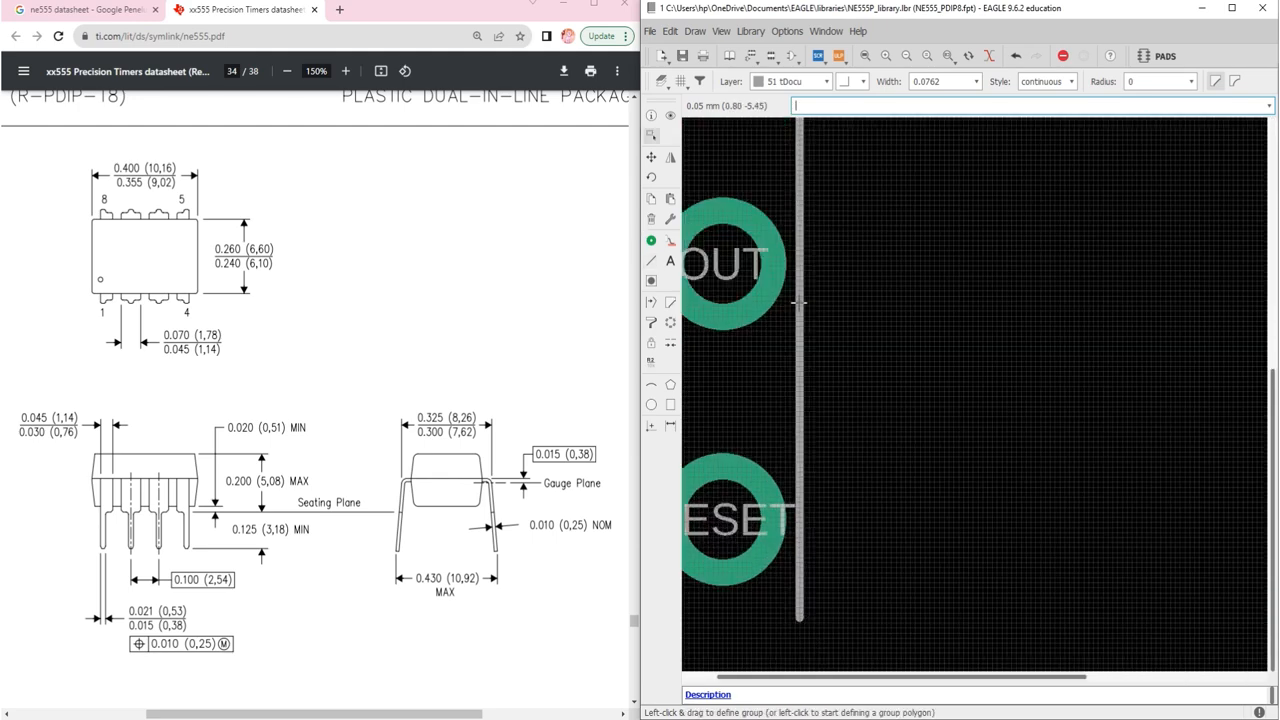
{"action": "right_click", "coordinate": [800, 304]}
{"action": "left_click", "coordinate": [836, 474]}
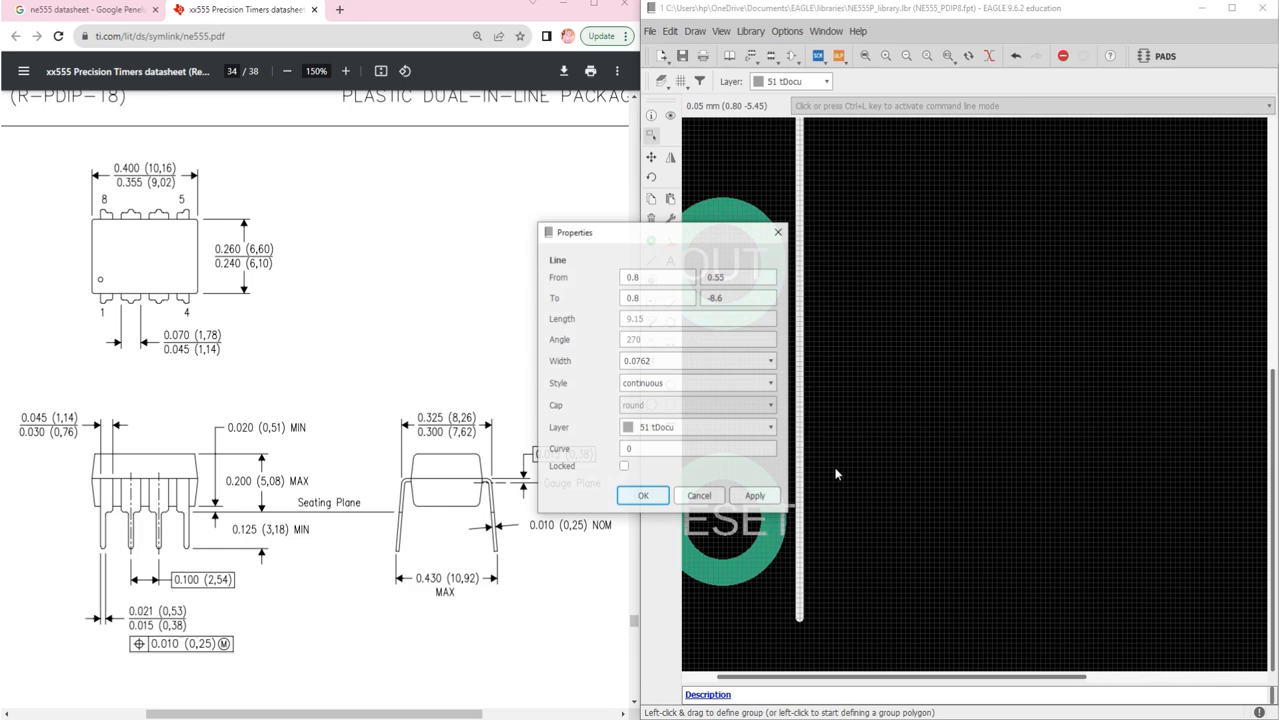
{"action": "left_click", "coordinate": [673, 296]}
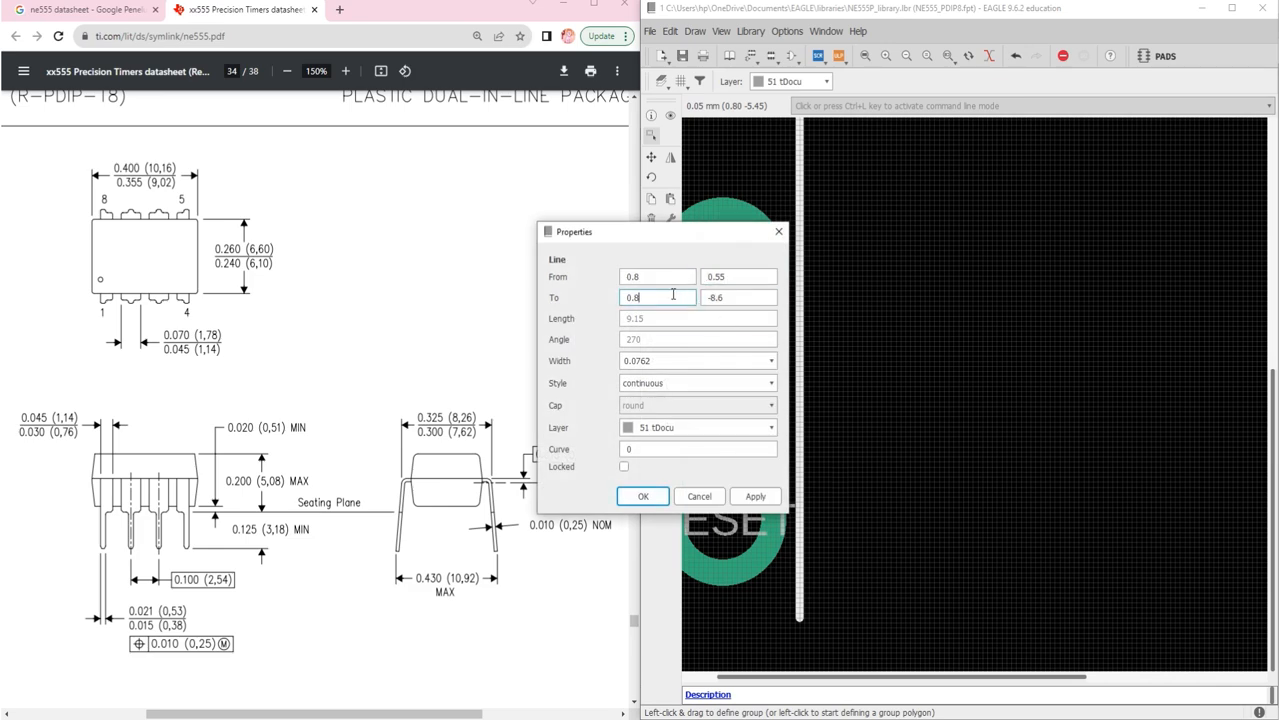
{"action": "left_click", "coordinate": [733, 297]}
{"action": "key", "text": "BackSpace"}
{"action": "key", "text": "BackSpace"}
{"action": "key", "text": "BackSpace"}
{"action": "key", "text": "BackSpace"}
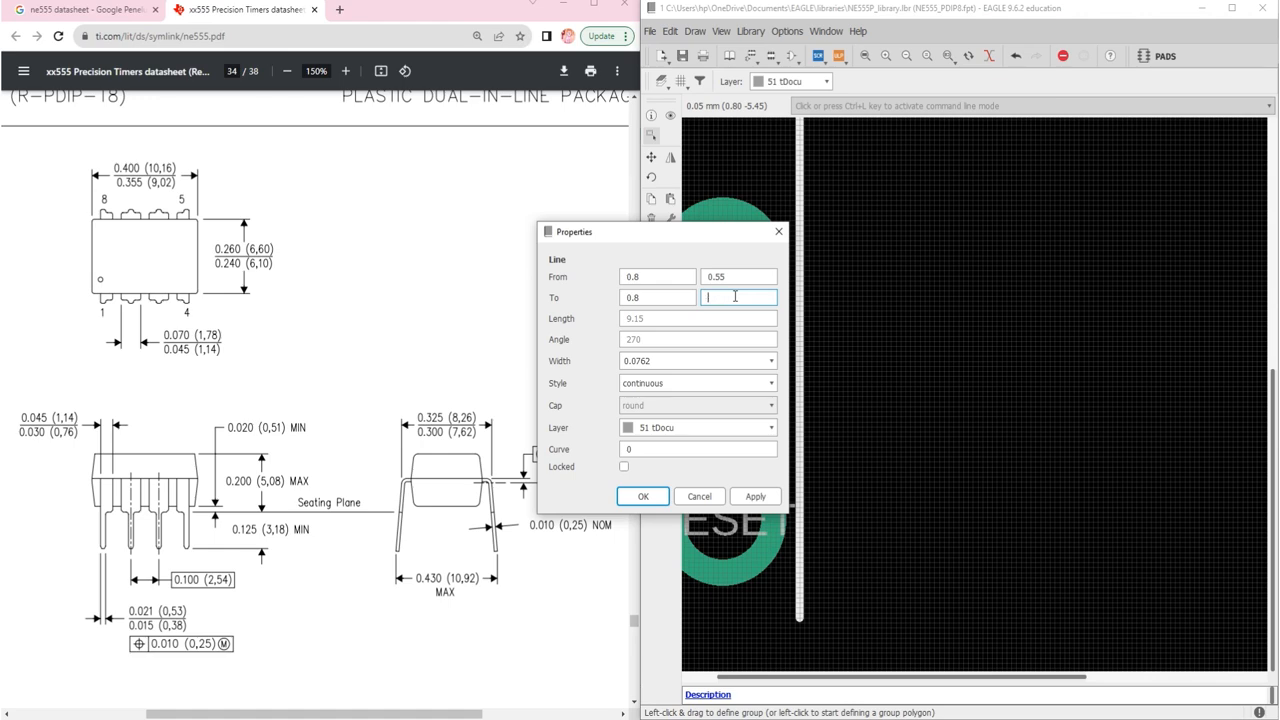
{"action": "type", "text": "9"}
{"action": "key", "text": "BackSpace"}
{"action": "type", "text": "-9"}
{"action": "key", "text": "BackSpace"}
{"action": "key", "text": "BackSpace"}
Step: Confirm the new end point and place a vertical line as the right edge beside VCC–CTRL
{"action": "key", "text": "Return"}
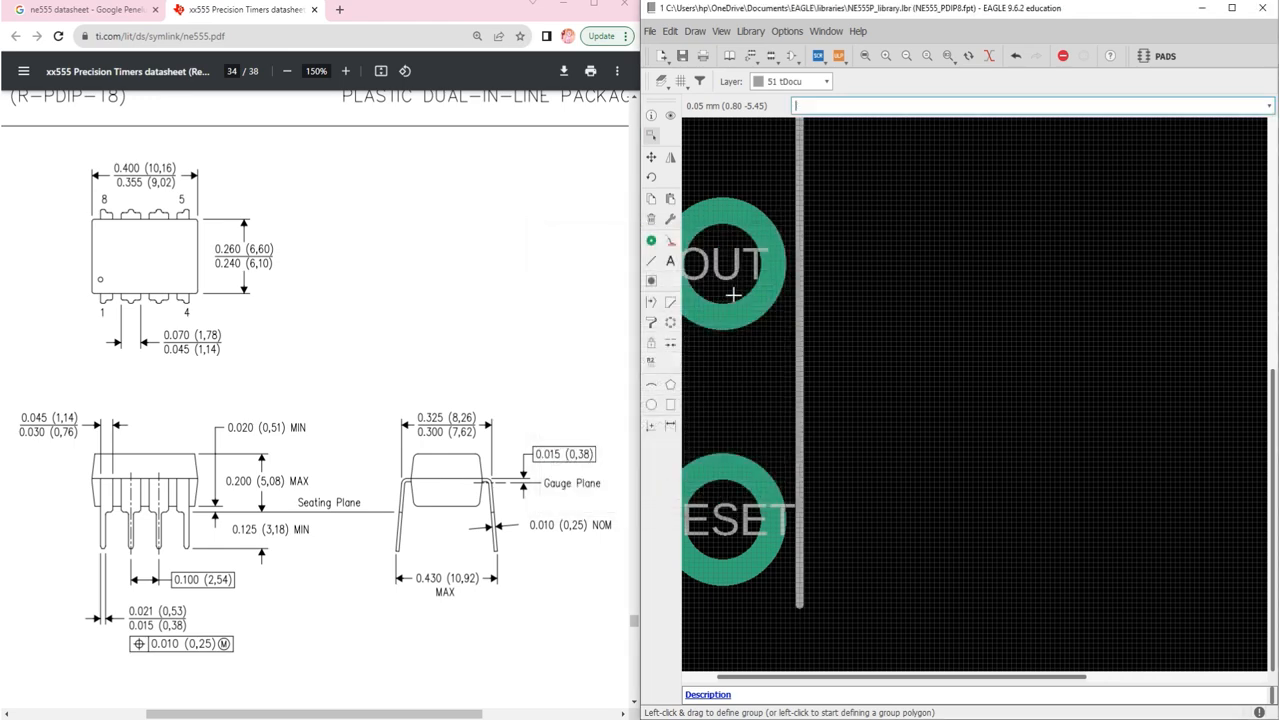
{"action": "scroll", "coordinate": [733, 295], "scroll_direction": "down", "scroll_amount": 10}
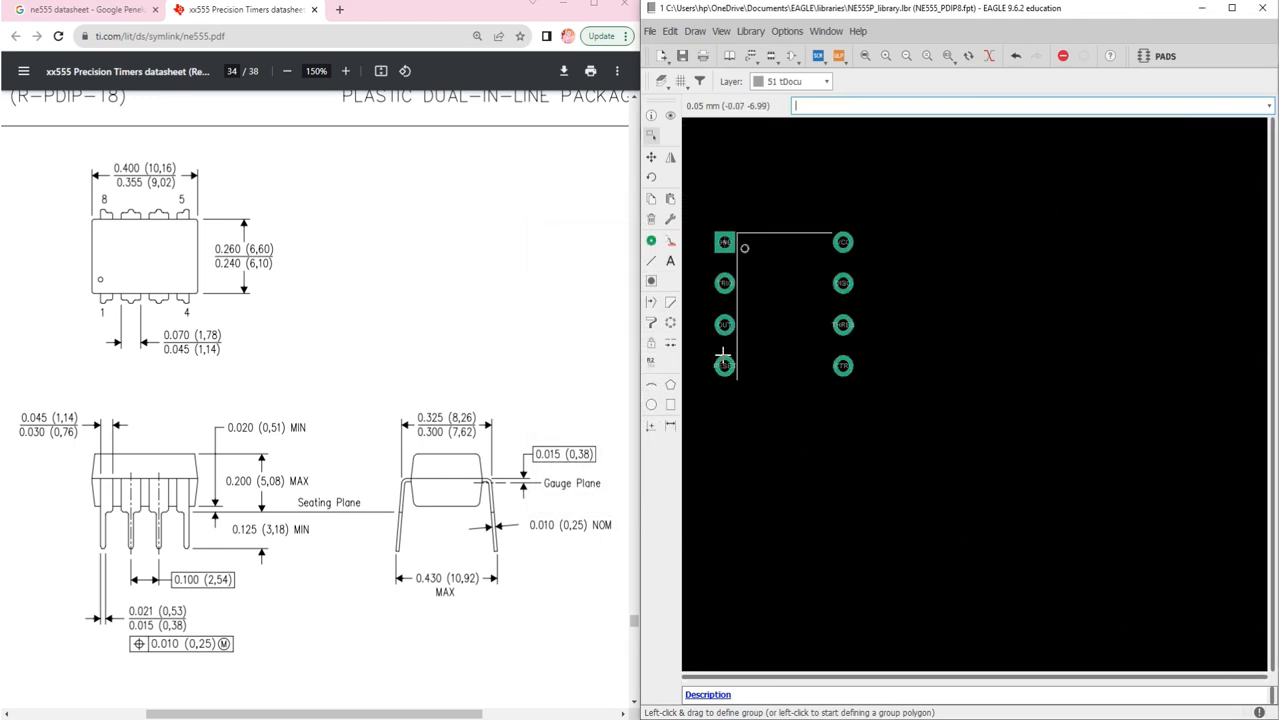
{"action": "scroll", "coordinate": [796, 237], "scroll_direction": "up", "scroll_amount": 1}
{"action": "scroll", "coordinate": [796, 237], "scroll_direction": "up", "scroll_amount": 1}
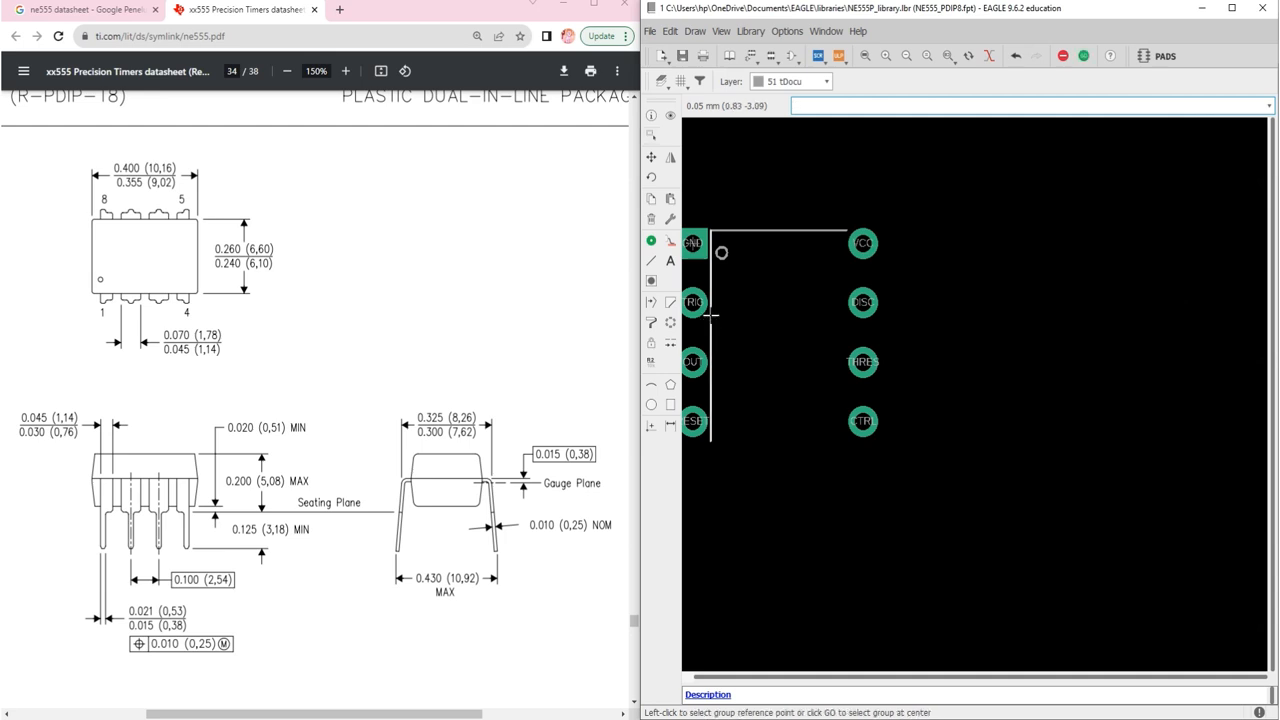
{"action": "left_click", "coordinate": [711, 315]}
{"action": "scroll", "coordinate": [836, 342], "scroll_direction": "up", "scroll_amount": 4}
{"action": "scroll", "coordinate": [834, 342], "scroll_direction": "down", "scroll_amount": 4}
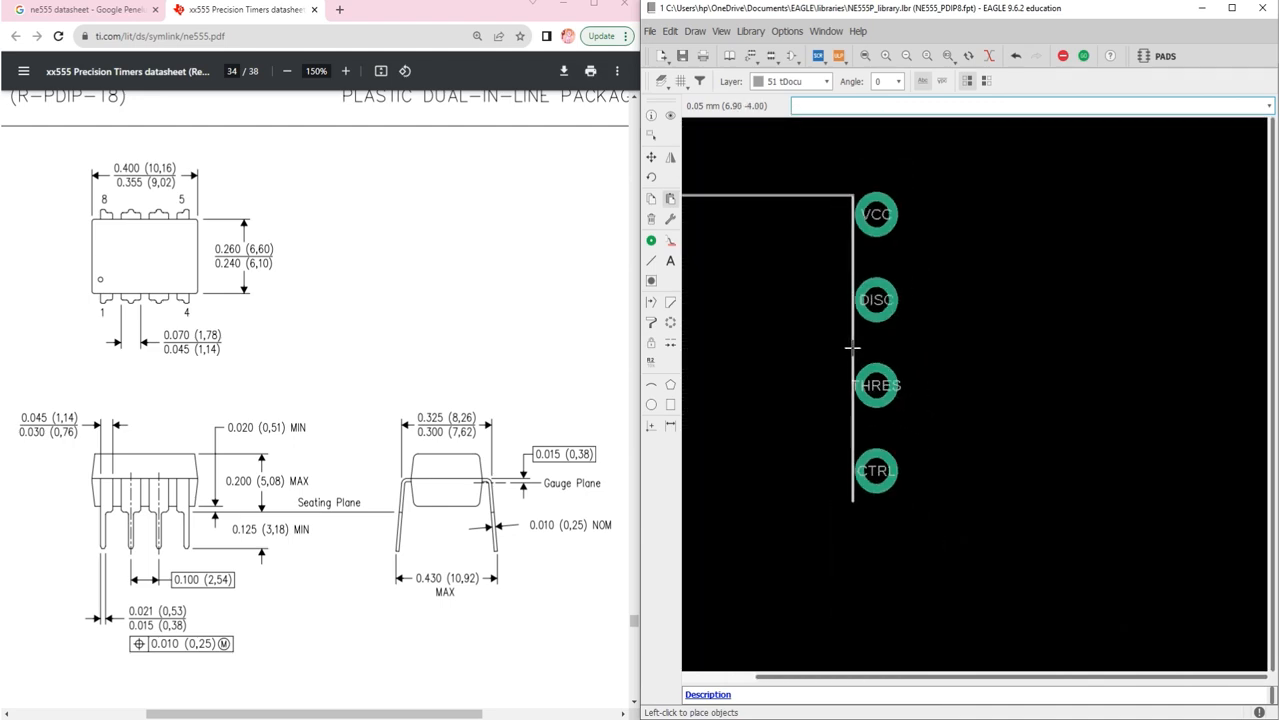
{"action": "left_click", "coordinate": [852, 346]}
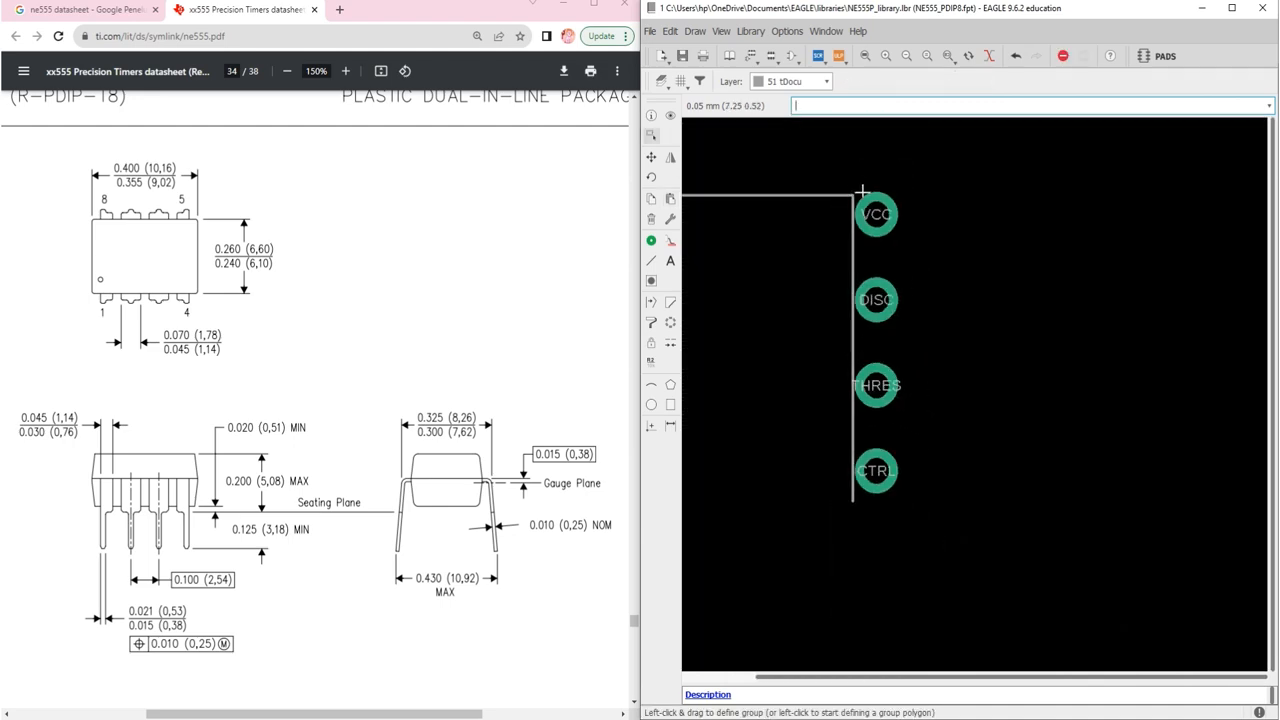
{"action": "scroll", "coordinate": [853, 192], "scroll_direction": "up", "scroll_amount": 3}
{"action": "scroll", "coordinate": [853, 192], "scroll_direction": "up", "scroll_amount": 4}
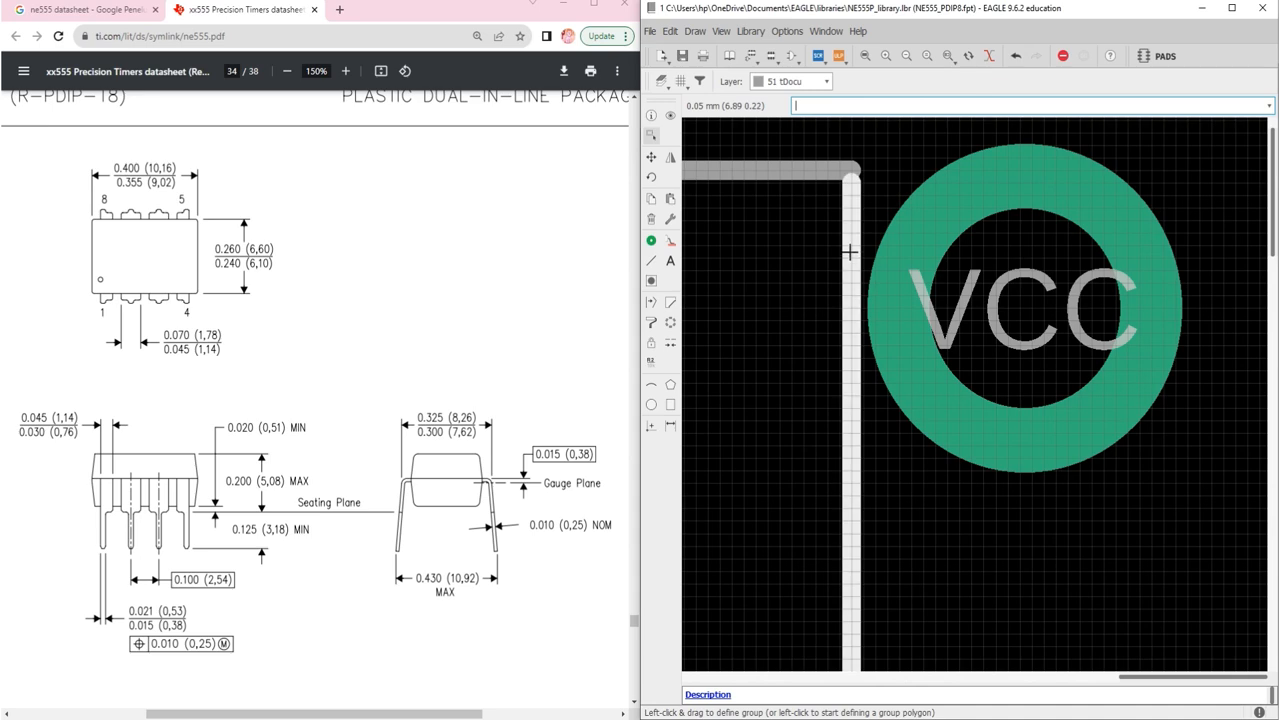
Step: Start a tDocu line at the left line's bottom end, then cancel it
{"action": "left_click", "coordinate": [651, 157]}
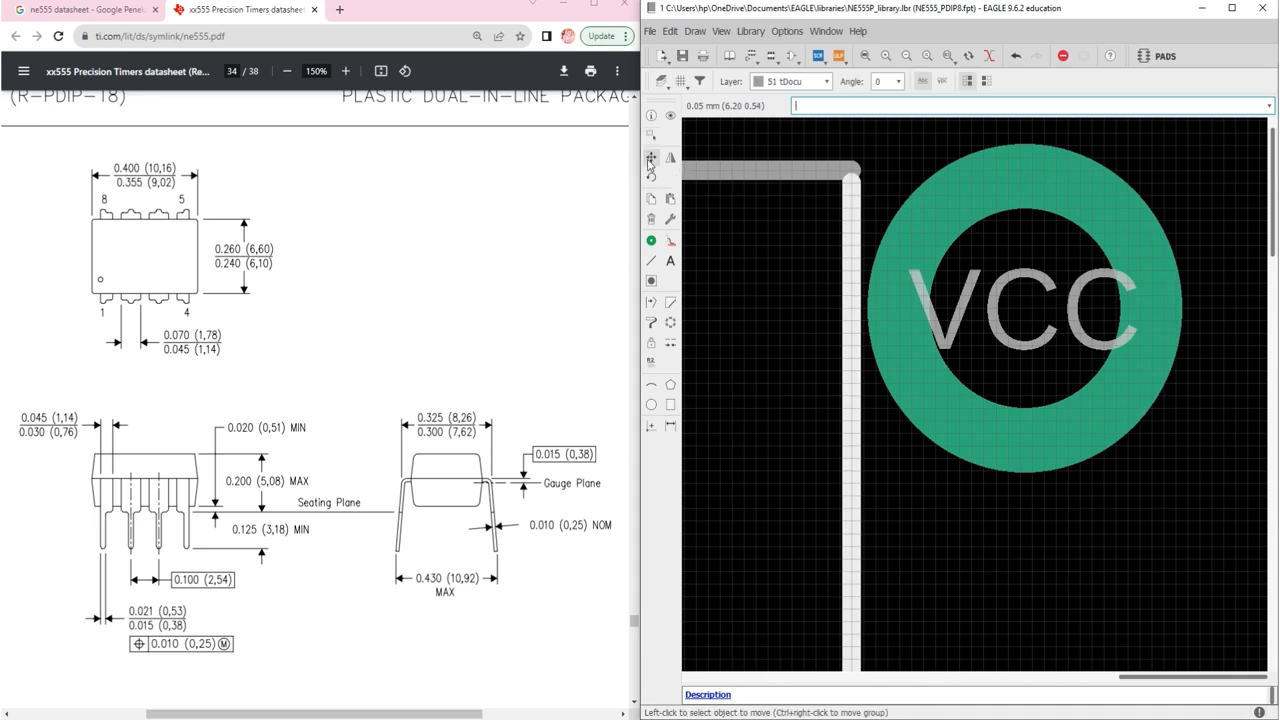
{"action": "scroll", "coordinate": [850, 230], "scroll_direction": "down", "scroll_amount": 5}
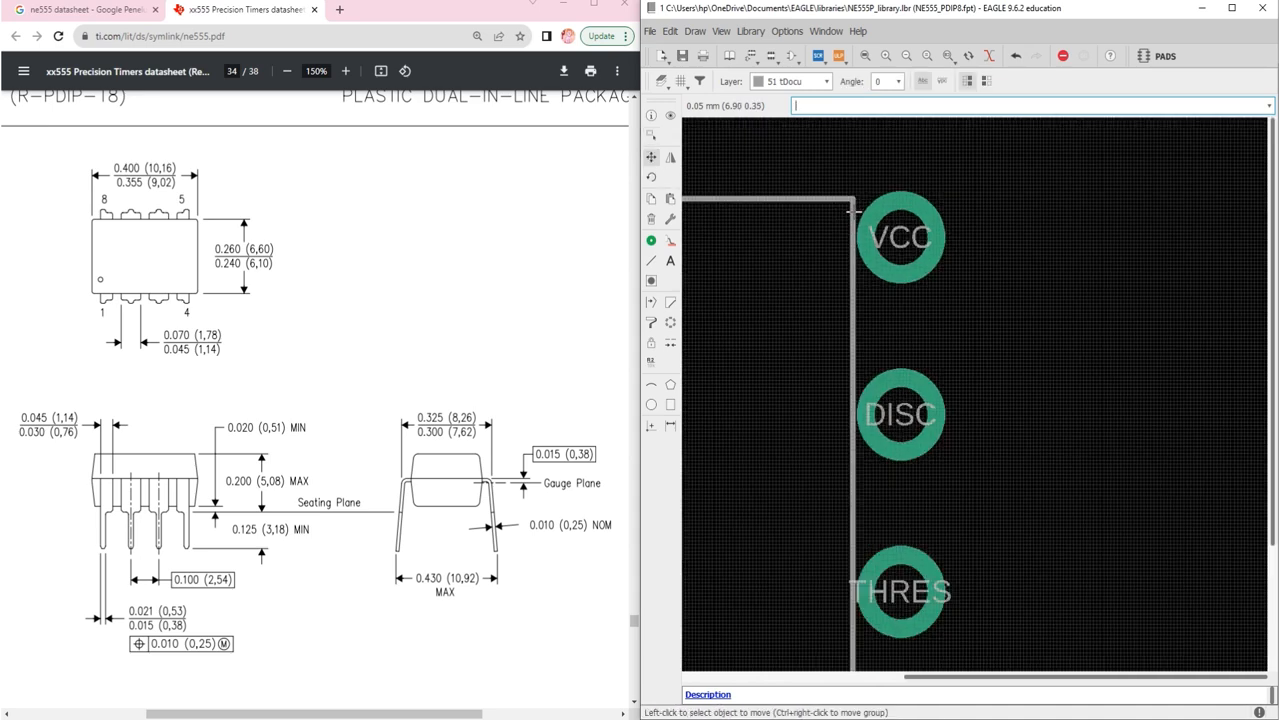
{"action": "scroll", "coordinate": [704, 410], "scroll_direction": "up", "scroll_amount": 5}
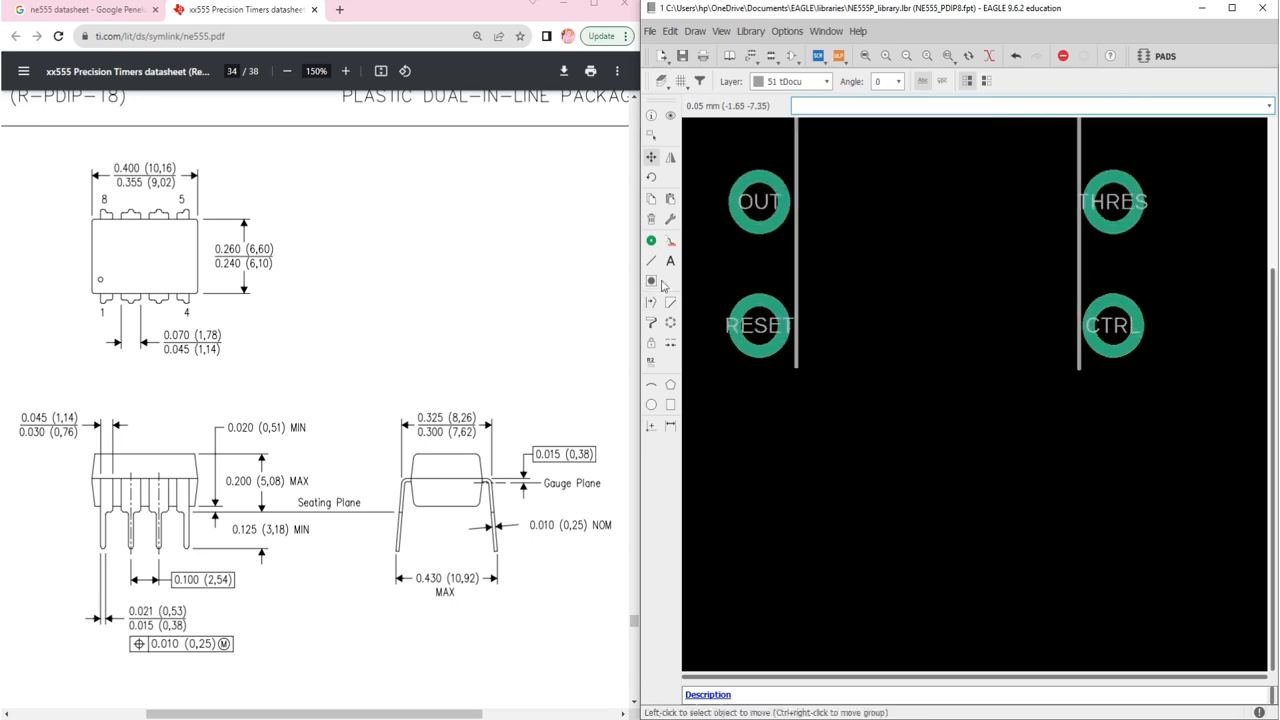
{"action": "left_click", "coordinate": [651, 260]}
{"action": "scroll", "coordinate": [796, 365], "scroll_direction": "up", "scroll_amount": 6}
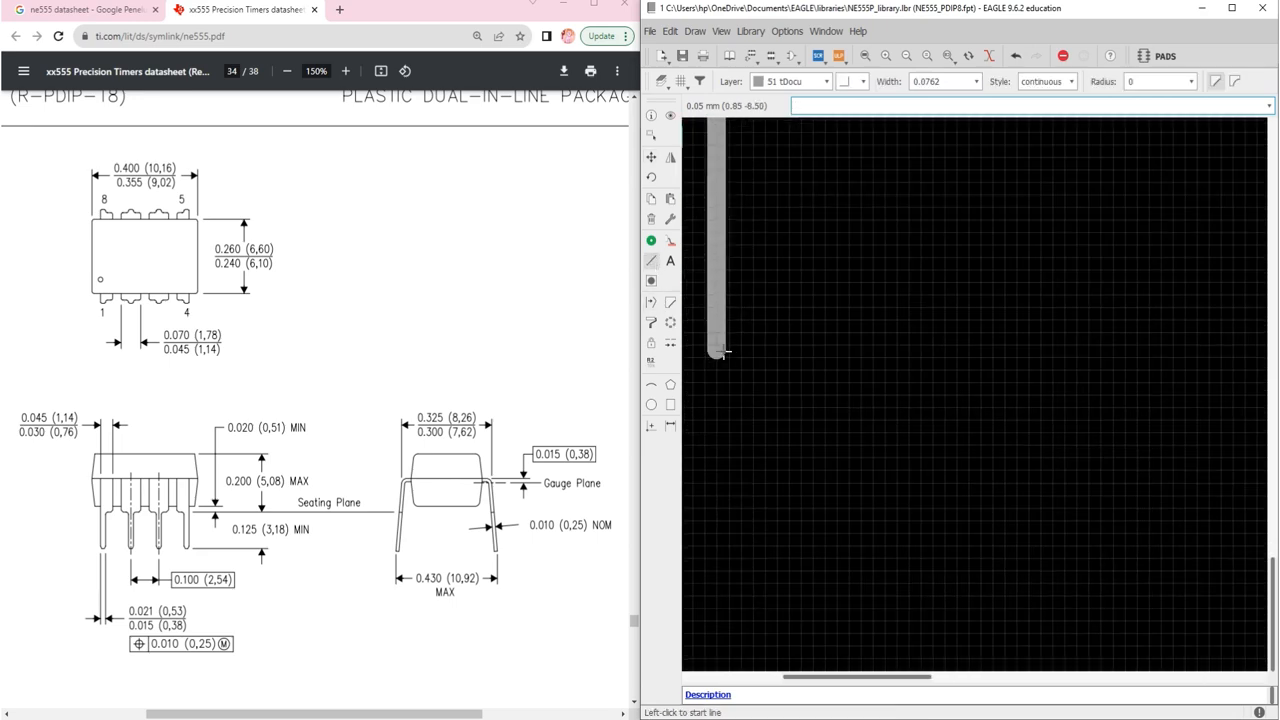
{"action": "left_click", "coordinate": [716, 348]}
{"action": "scroll", "coordinate": [774, 342], "scroll_direction": "down", "scroll_amount": 1}
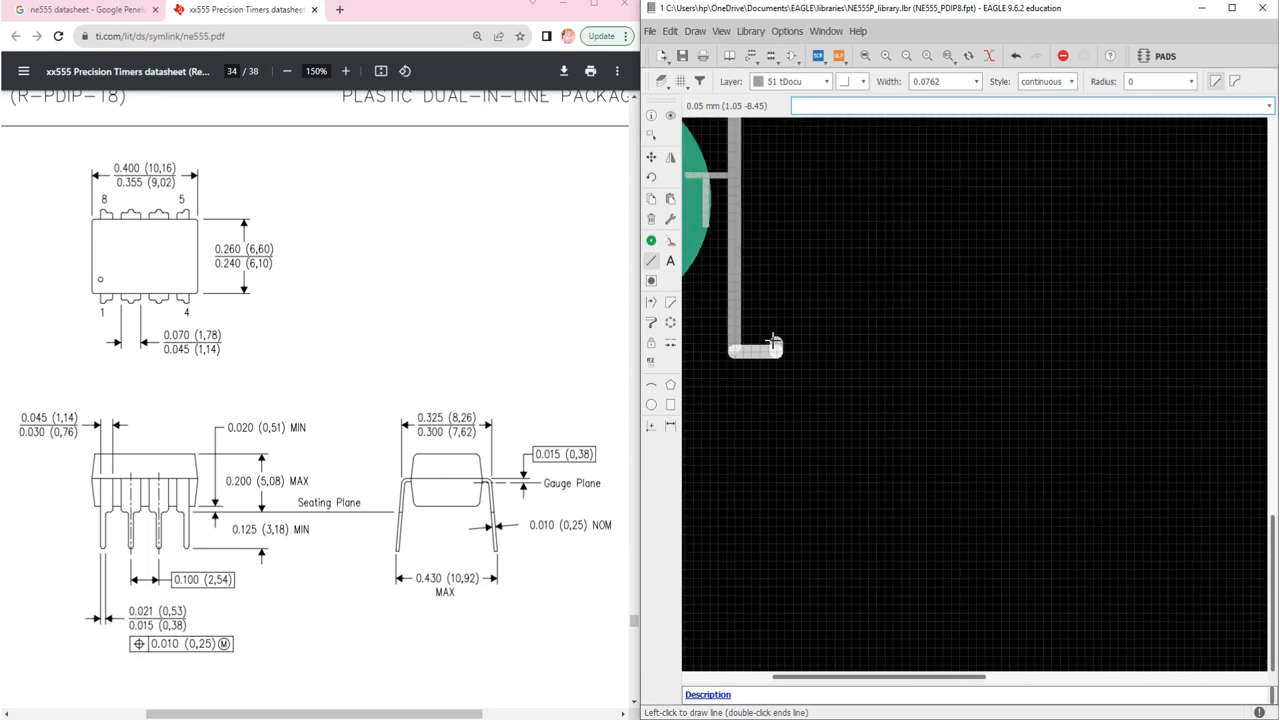
{"action": "key", "text": "Escape"}
{"action": "scroll", "coordinate": [714, 351], "scroll_direction": "up", "scroll_amount": 4}
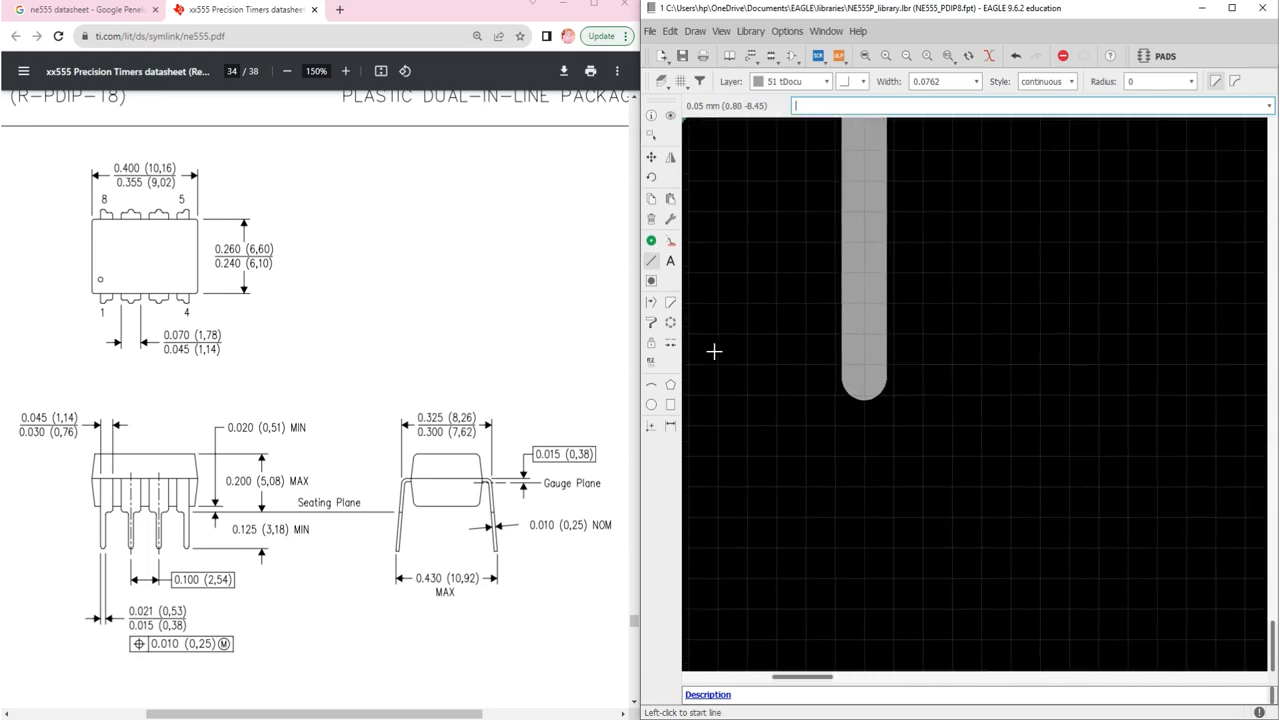
Step: Draw the bottom tDocu edge from the left line's end to the CTRL-side corner
{"action": "left_click", "coordinate": [864, 378]}
{"action": "scroll", "coordinate": [863, 377], "scroll_direction": "down", "scroll_amount": 2}
{"action": "scroll", "coordinate": [864, 377], "scroll_direction": "down", "scroll_amount": 5}
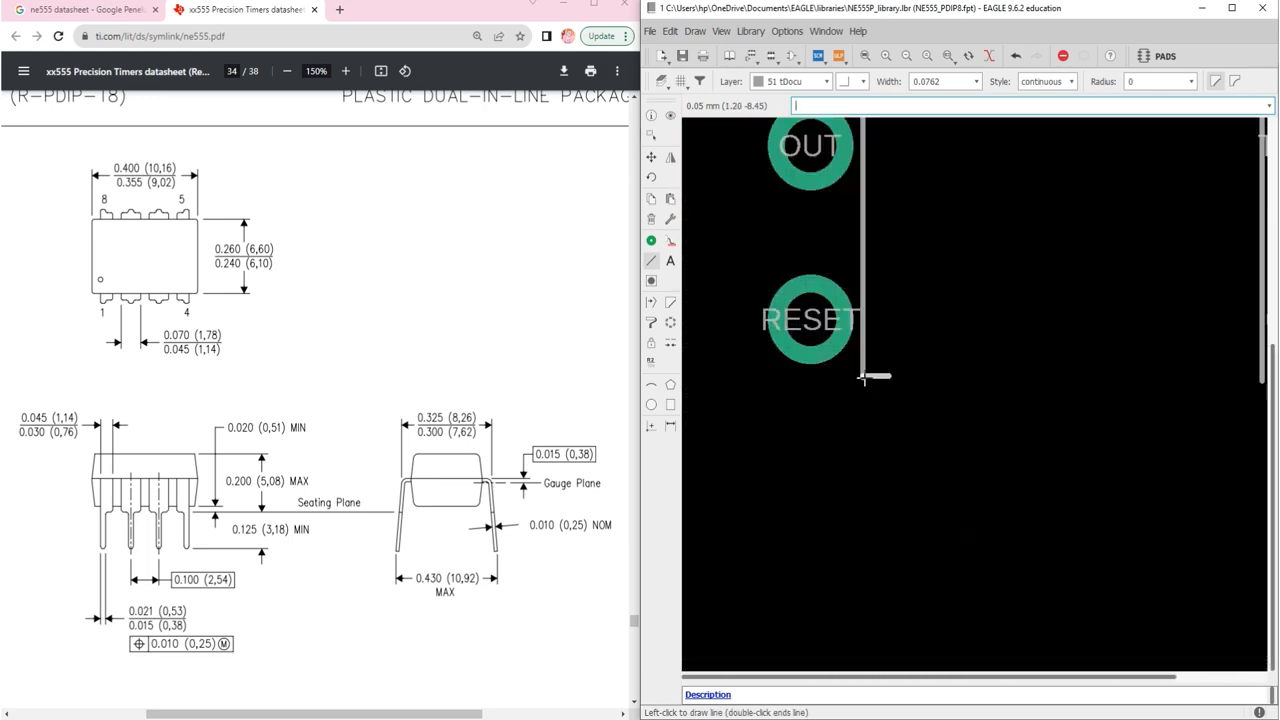
{"action": "scroll", "coordinate": [1094, 377], "scroll_direction": "up", "scroll_amount": 4}
{"action": "scroll", "coordinate": [1045, 380], "scroll_direction": "up", "scroll_amount": 3}
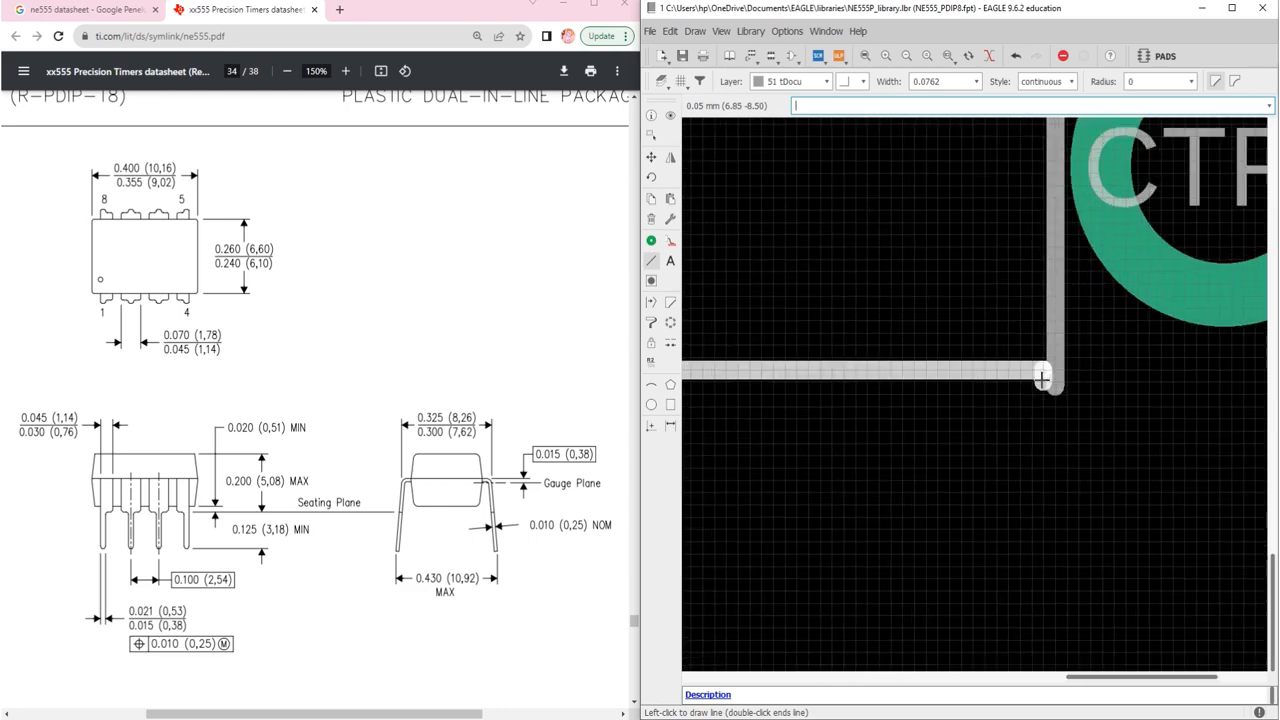
{"action": "double_click", "coordinate": [1062, 370]}
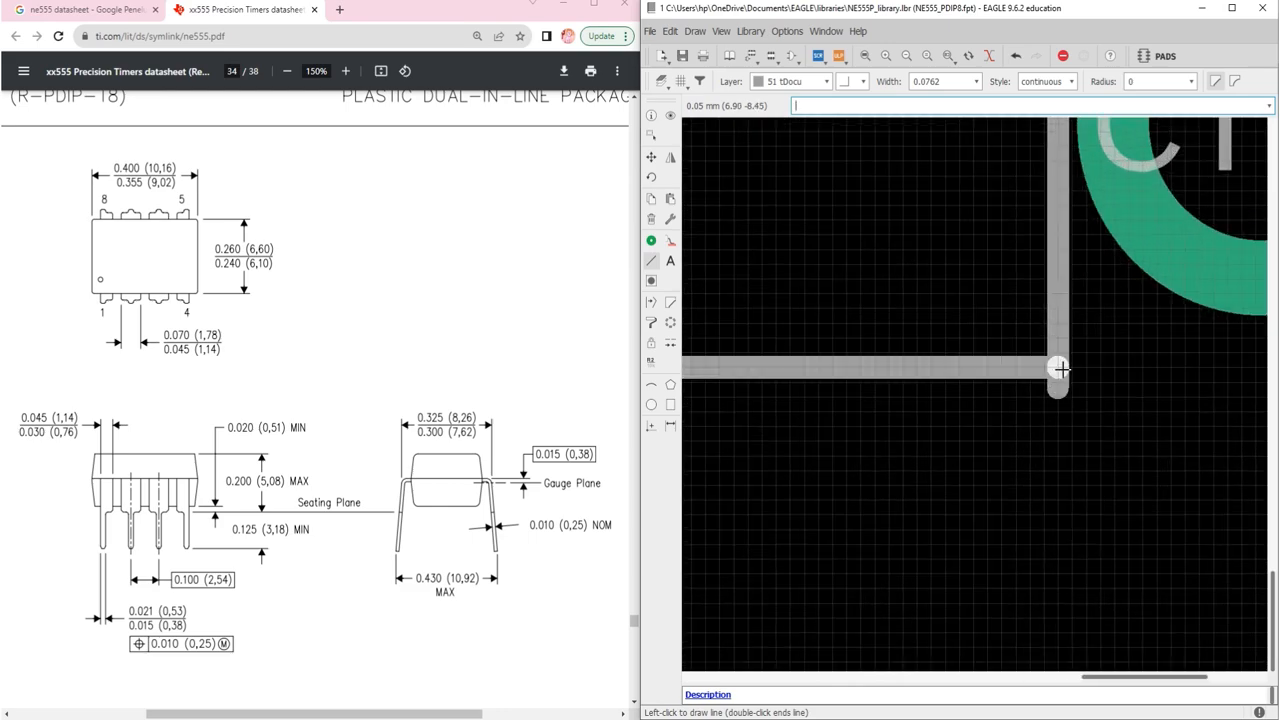
{"action": "scroll", "coordinate": [1062, 370], "scroll_direction": "down", "scroll_amount": 4}
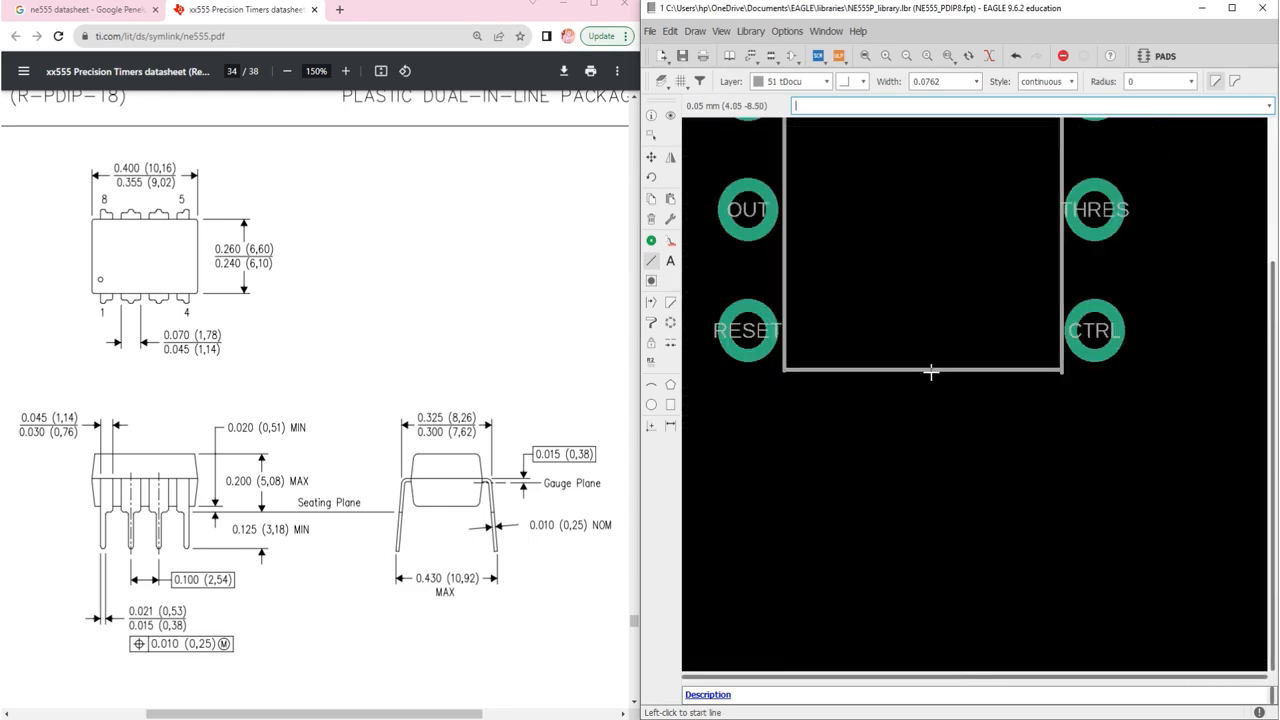
{"action": "key", "text": "Escape"}
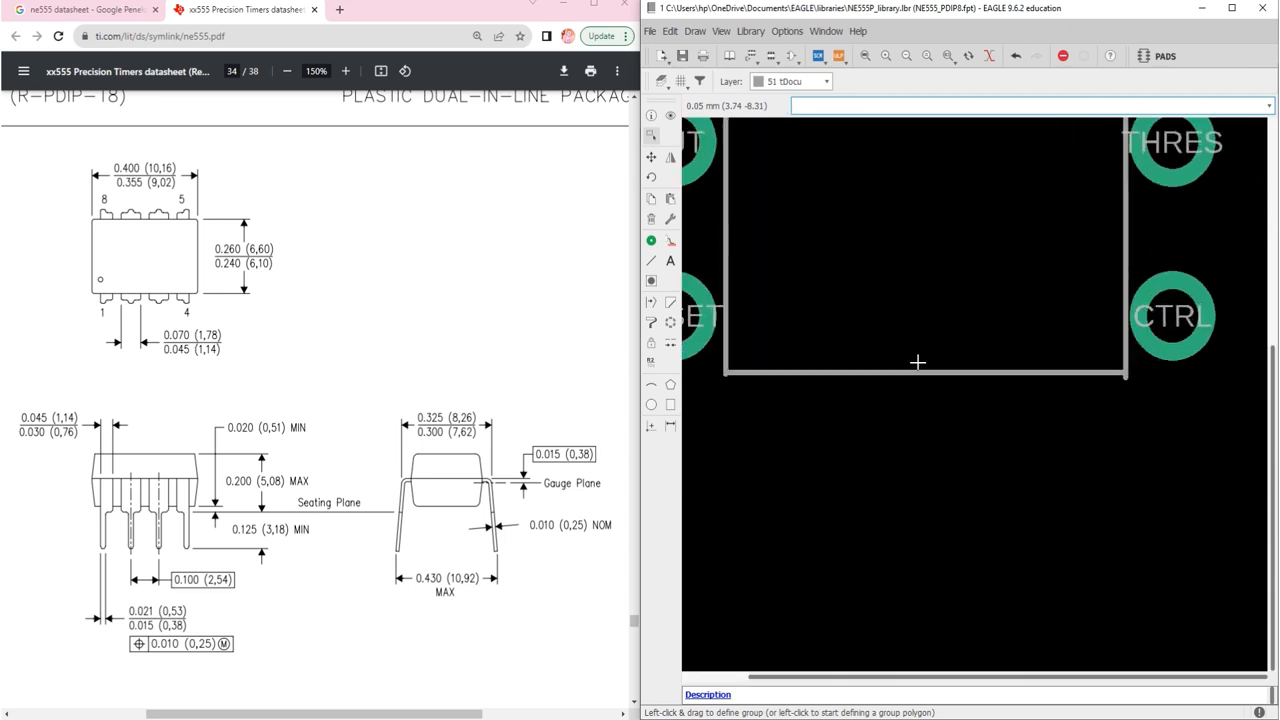
Step: Test-move the bottom edge, the outline and the right edge, leaving each in place
{"action": "left_click", "coordinate": [651, 157]}
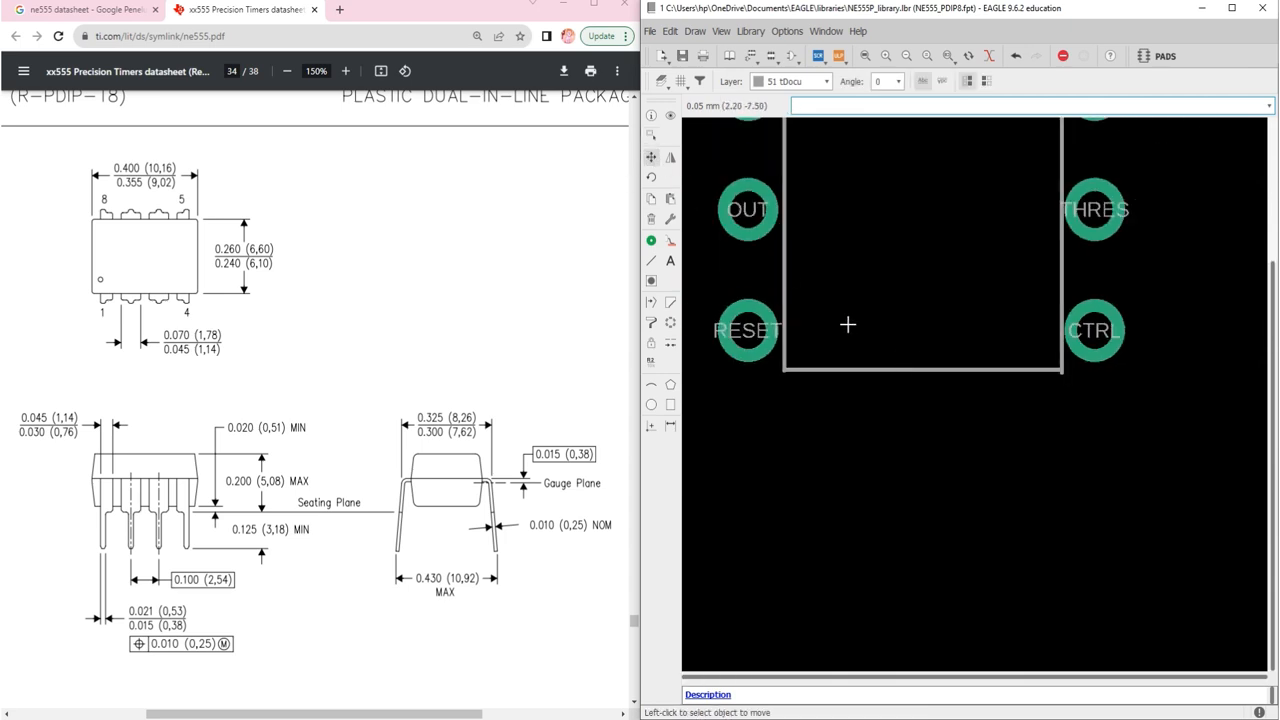
{"action": "left_click", "coordinate": [927, 371]}
{"action": "left_click", "coordinate": [927, 371]}
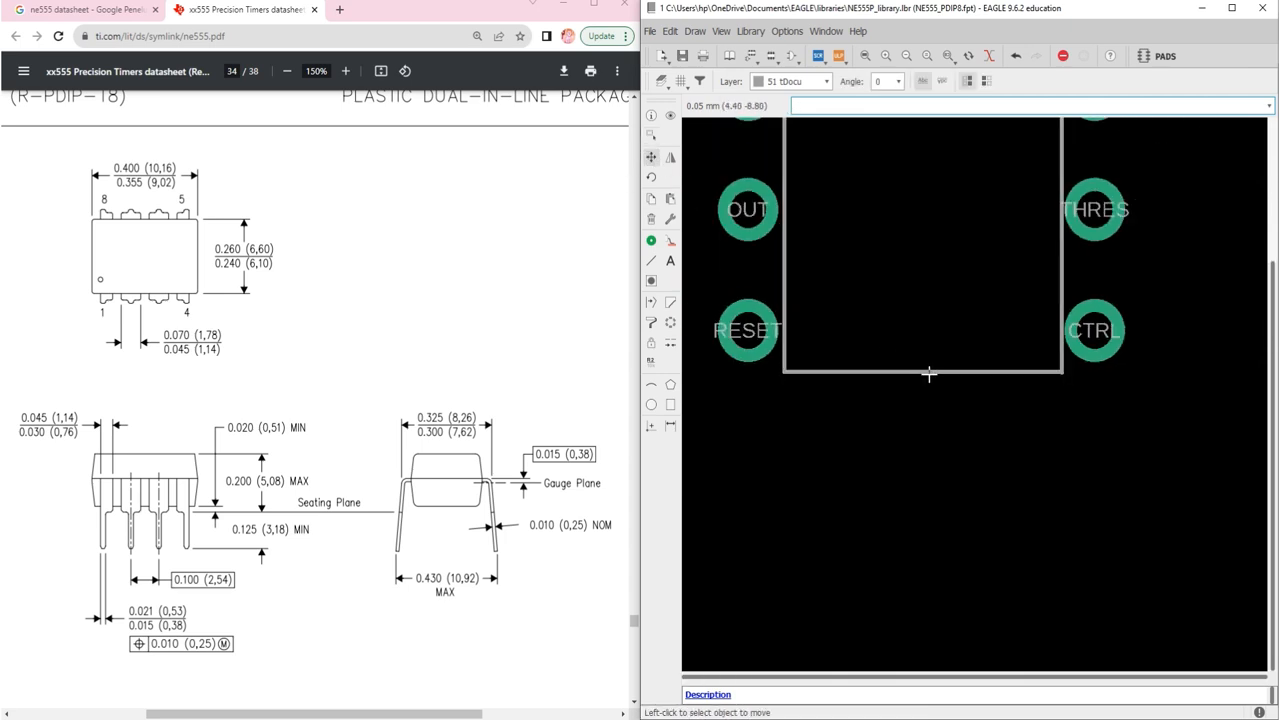
{"action": "scroll", "coordinate": [929, 373], "scroll_direction": "down", "scroll_amount": 3}
{"action": "scroll", "coordinate": [1063, 231], "scroll_direction": "up", "scroll_amount": 3}
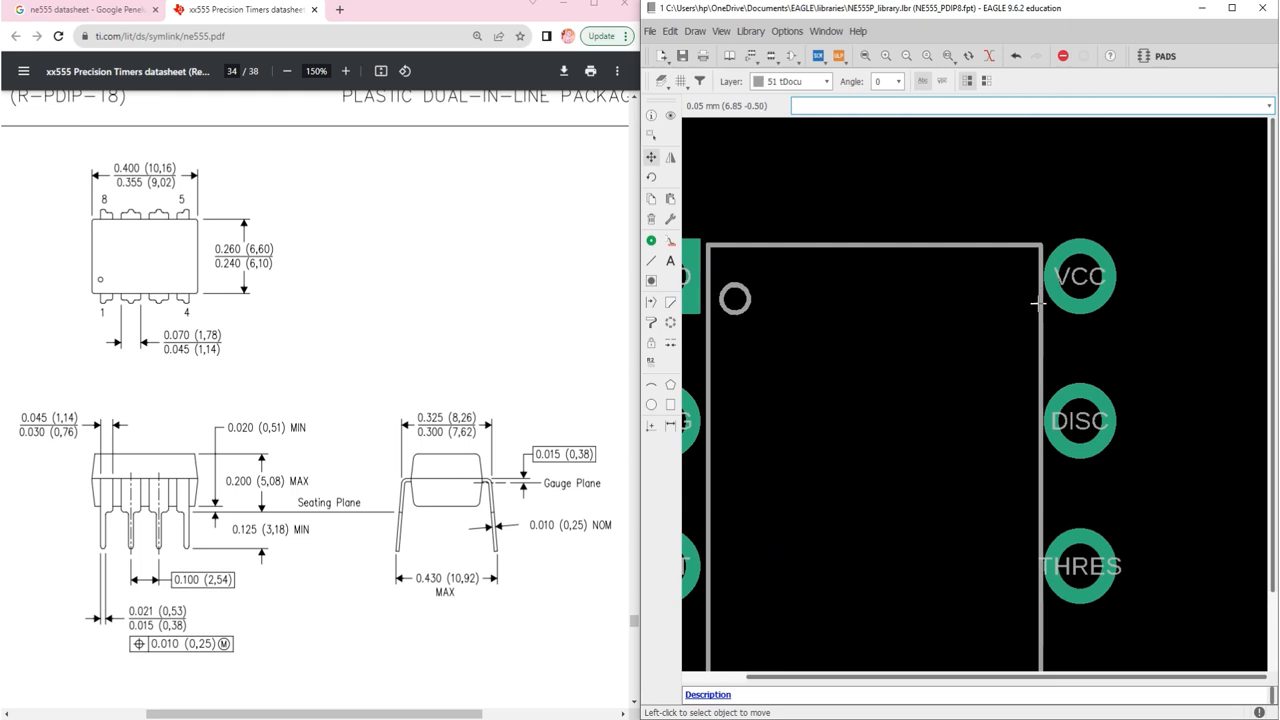
{"action": "left_click", "coordinate": [1038, 300]}
{"action": "left_click", "coordinate": [1038, 300]}
{"action": "scroll", "coordinate": [1032, 405], "scroll_direction": "down", "scroll_amount": 3}
{"action": "scroll", "coordinate": [1032, 405], "scroll_direction": "up", "scroll_amount": 3}
{"action": "left_click", "coordinate": [1046, 403]}
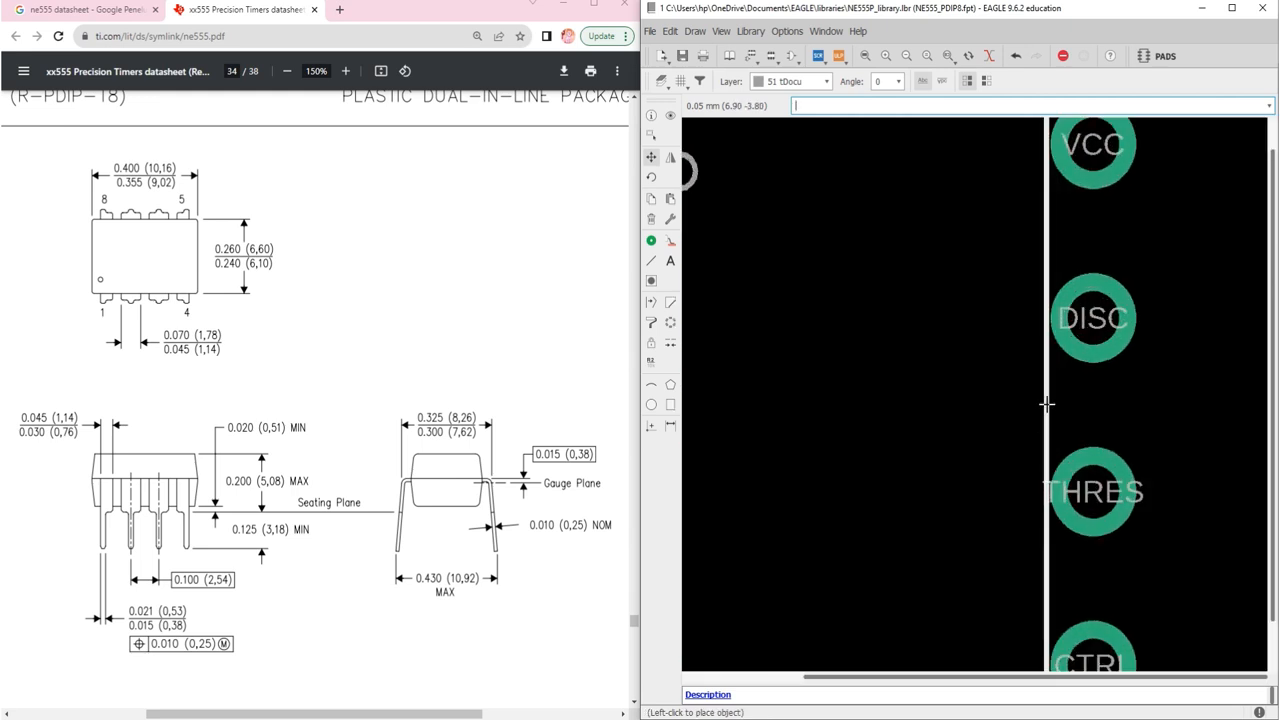
{"action": "scroll", "coordinate": [1047, 399], "scroll_direction": "down", "scroll_amount": 3}
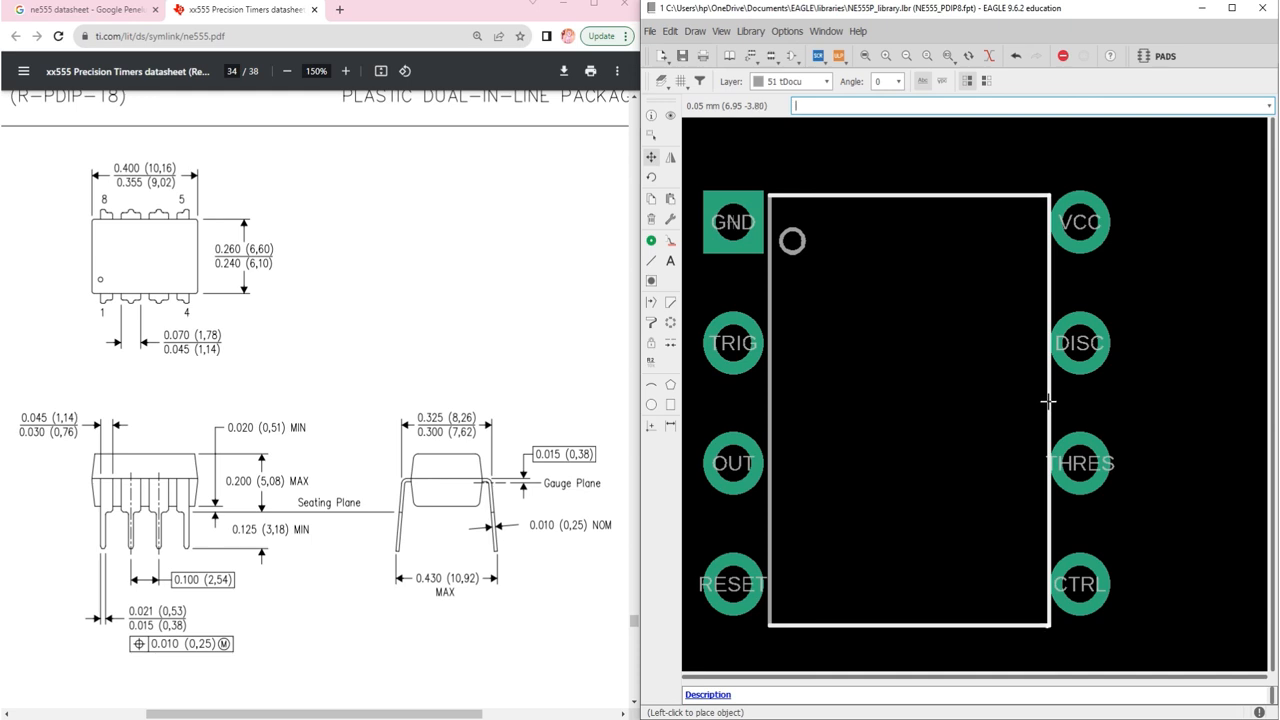
{"action": "left_click", "coordinate": [1046, 410]}
{"action": "scroll", "coordinate": [926, 320], "scroll_direction": "down", "scroll_amount": 3}
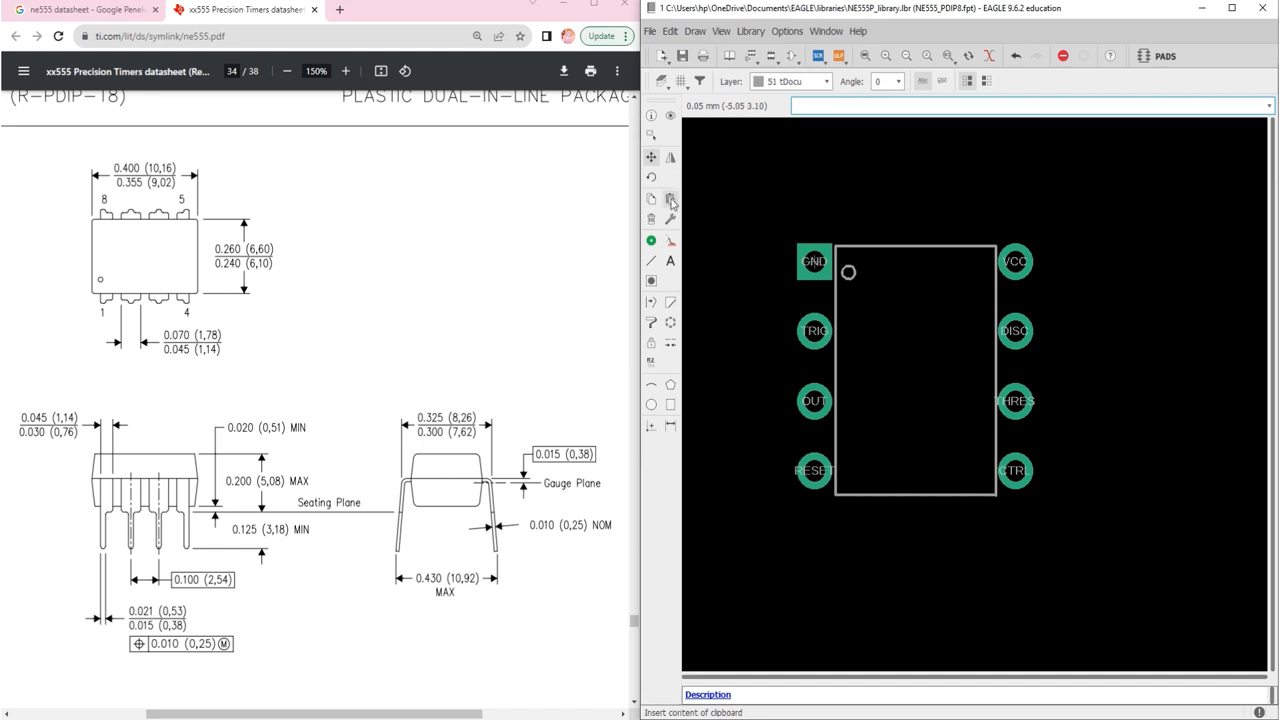
Step: Group the outline and pin-1 marker, then test-move the top edge back in place
{"action": "left_click", "coordinate": [651, 134]}
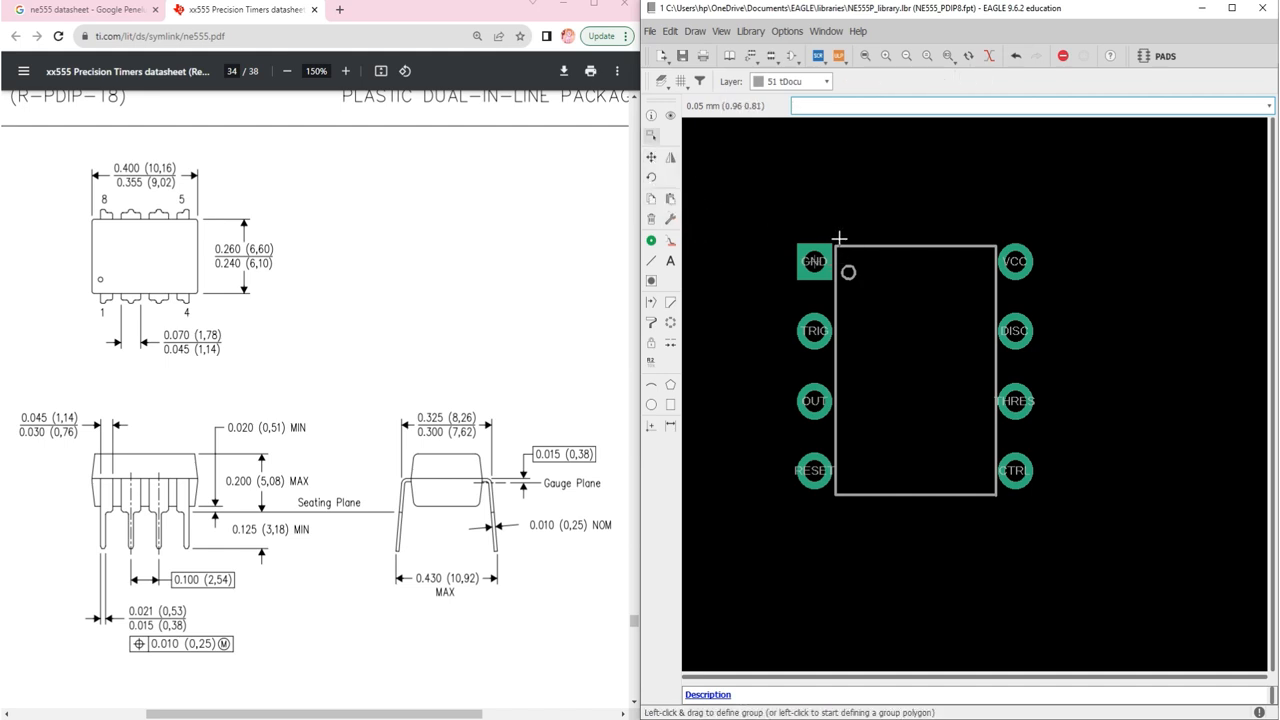
{"action": "left_click_drag", "start_coordinate": [834, 237], "coordinate": [1006, 512]}
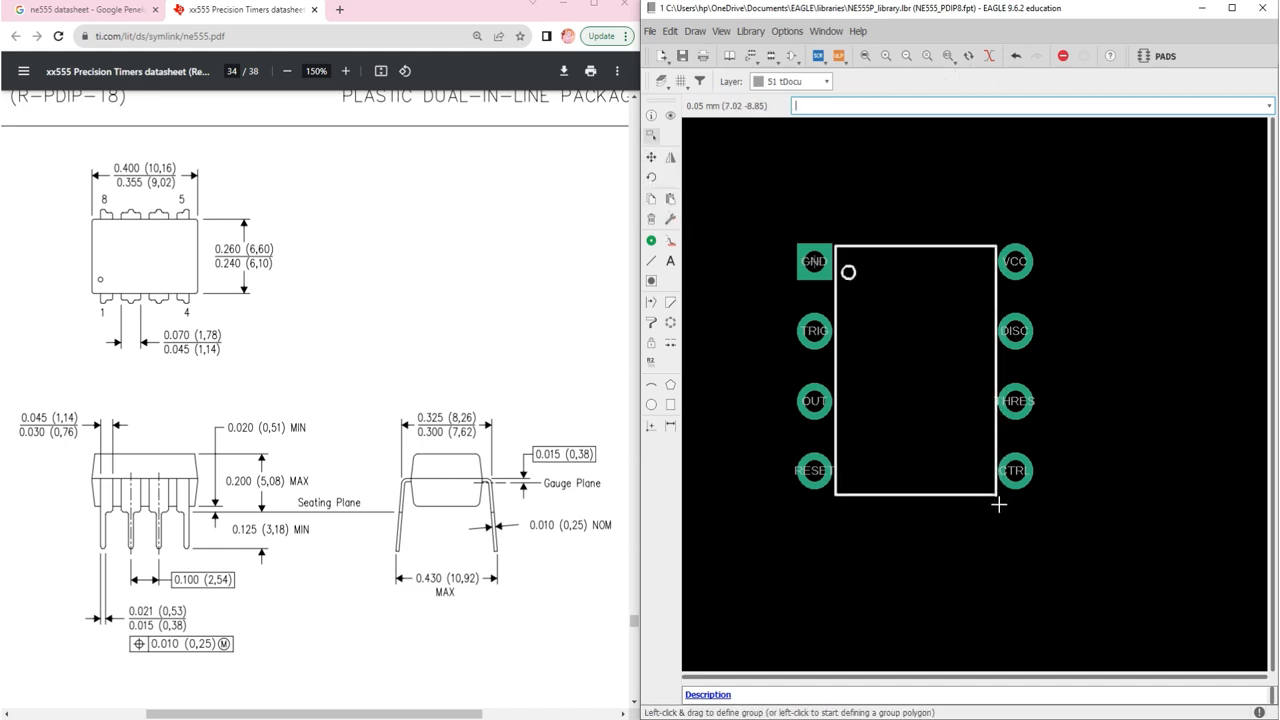
{"action": "left_click", "coordinate": [651, 157]}
{"action": "left_click", "coordinate": [864, 243]}
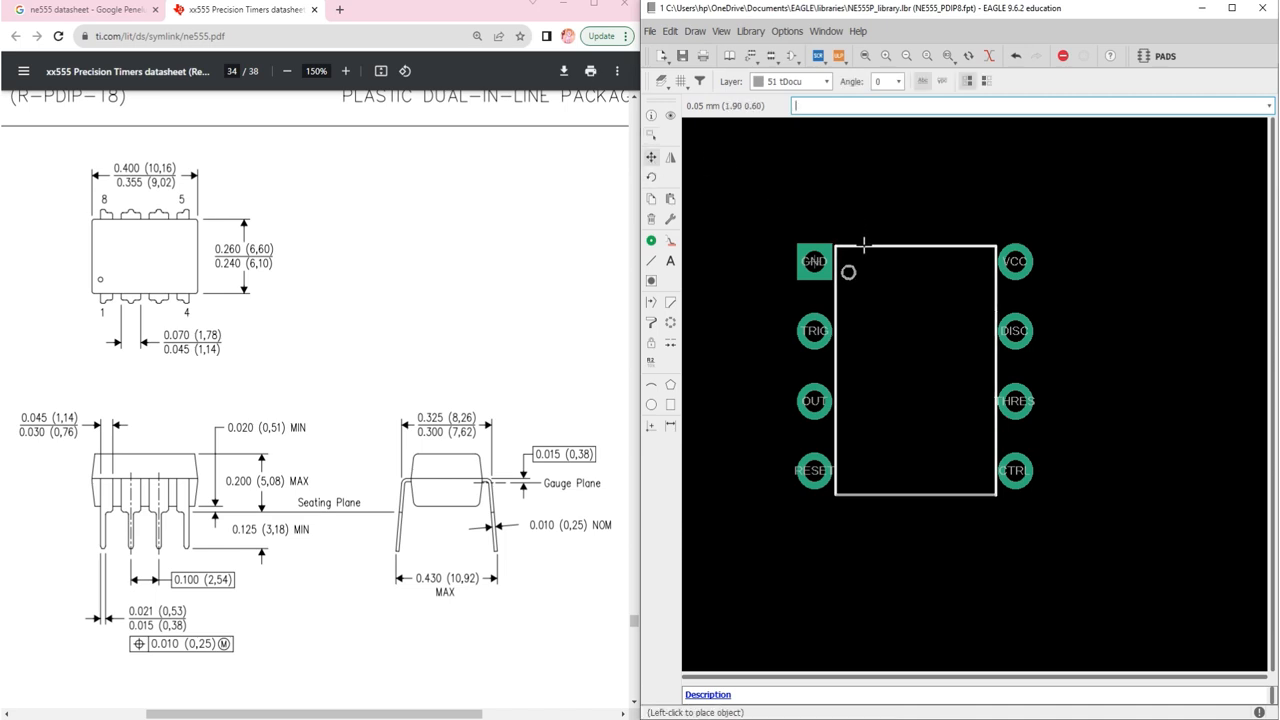
{"action": "left_click", "coordinate": [863, 245]}
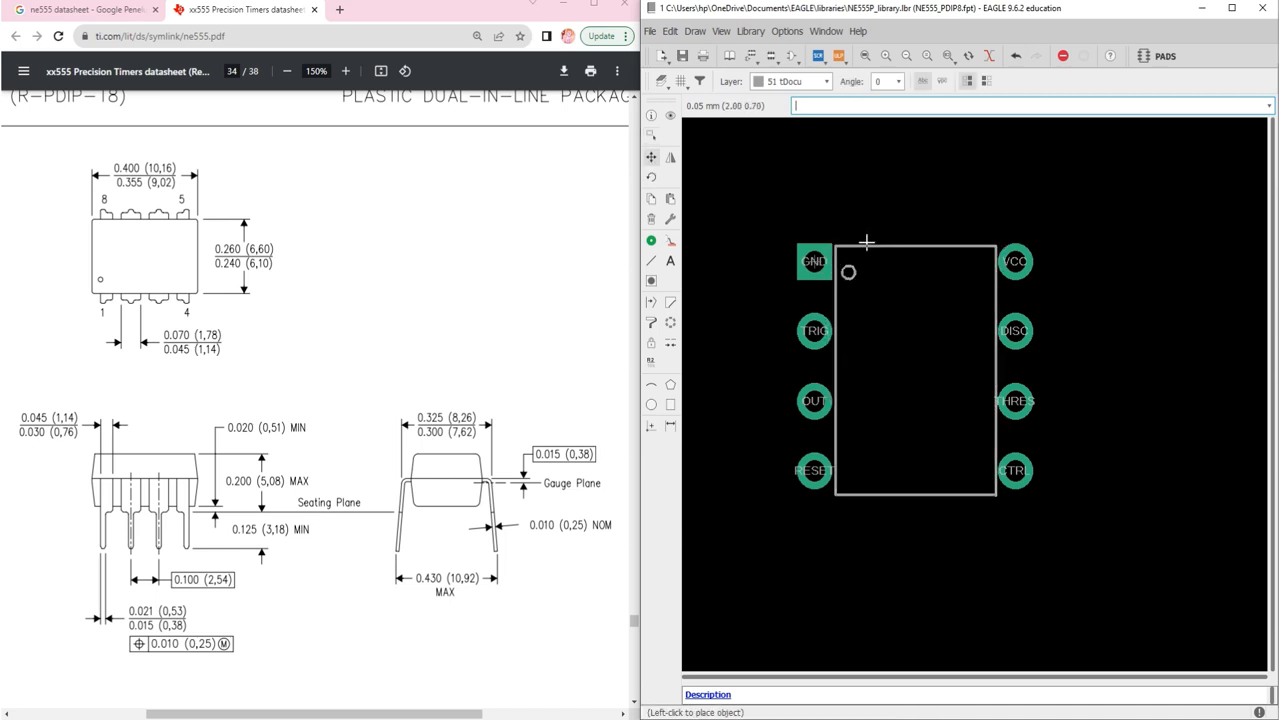
Step: Regroup the whole outline, shift it slightly higher, and fit the footprint in view
{"action": "key", "text": "Escape"}
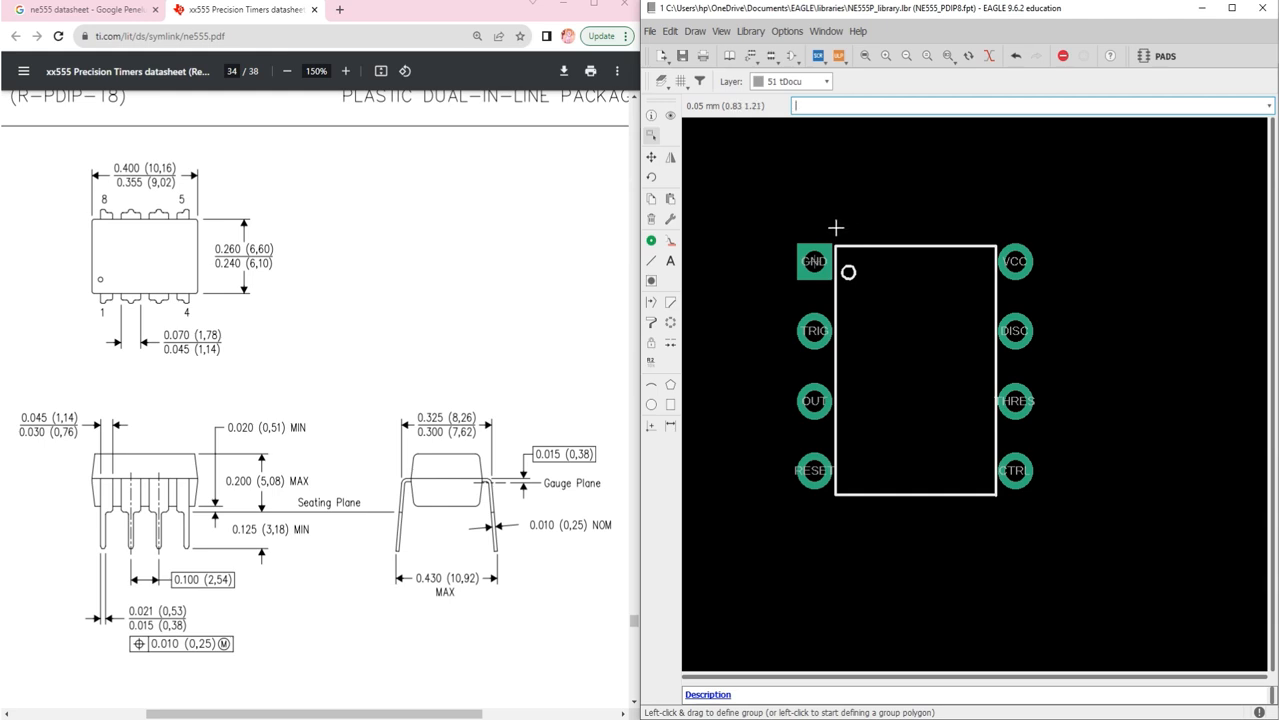
{"action": "left_click_drag", "start_coordinate": [833, 230], "coordinate": [957, 491]}
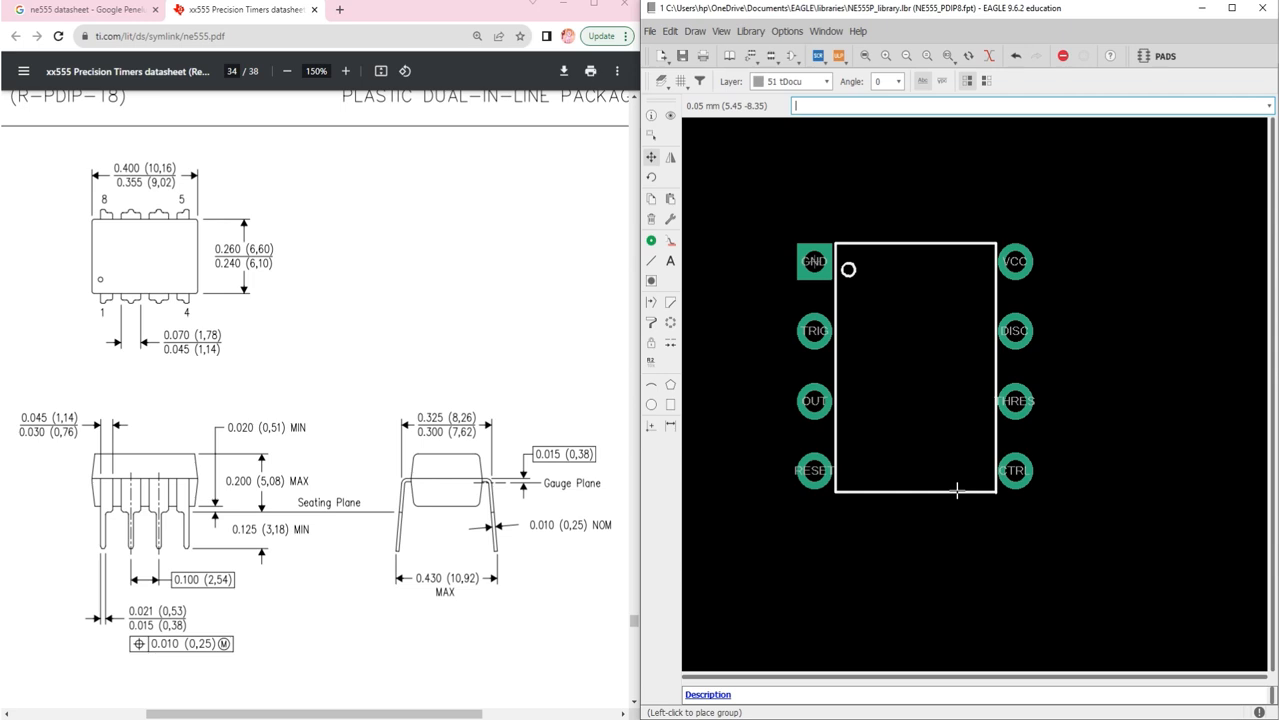
{"action": "left_click", "coordinate": [957, 490]}
{"action": "scroll", "coordinate": [958, 488], "scroll_direction": "up", "scroll_amount": 1}
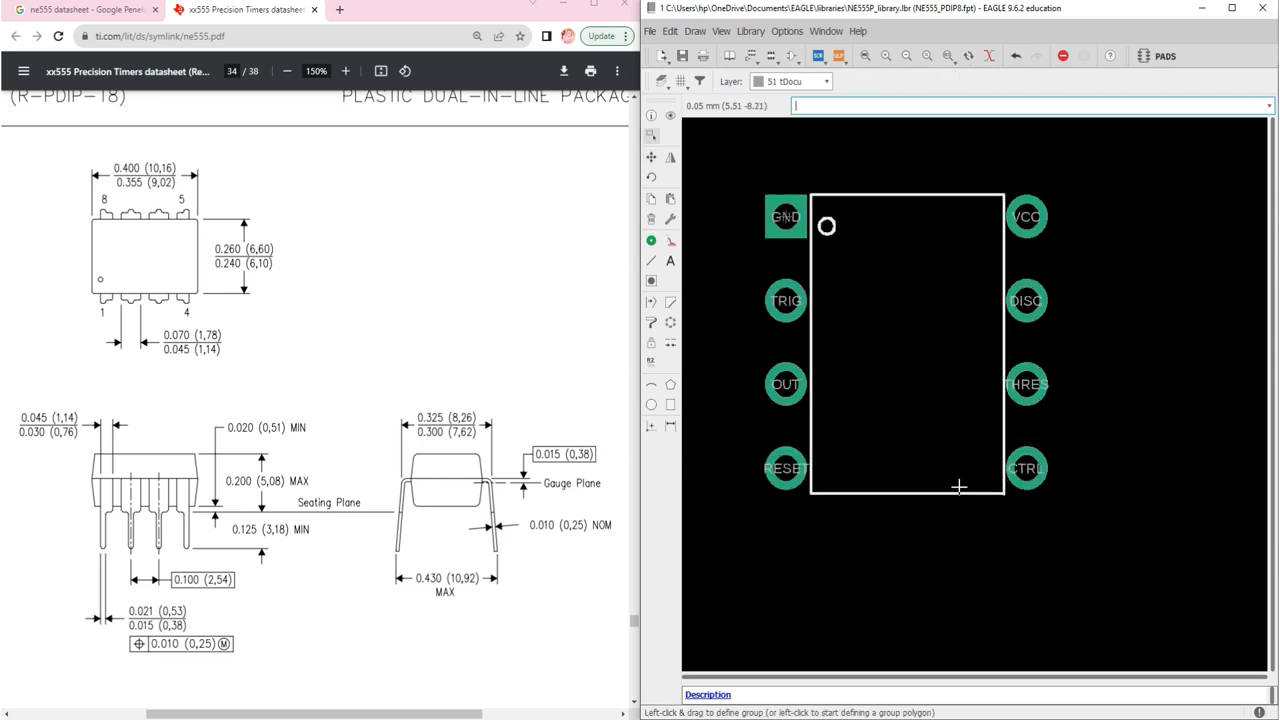
{"action": "left_click", "coordinate": [891, 194]}
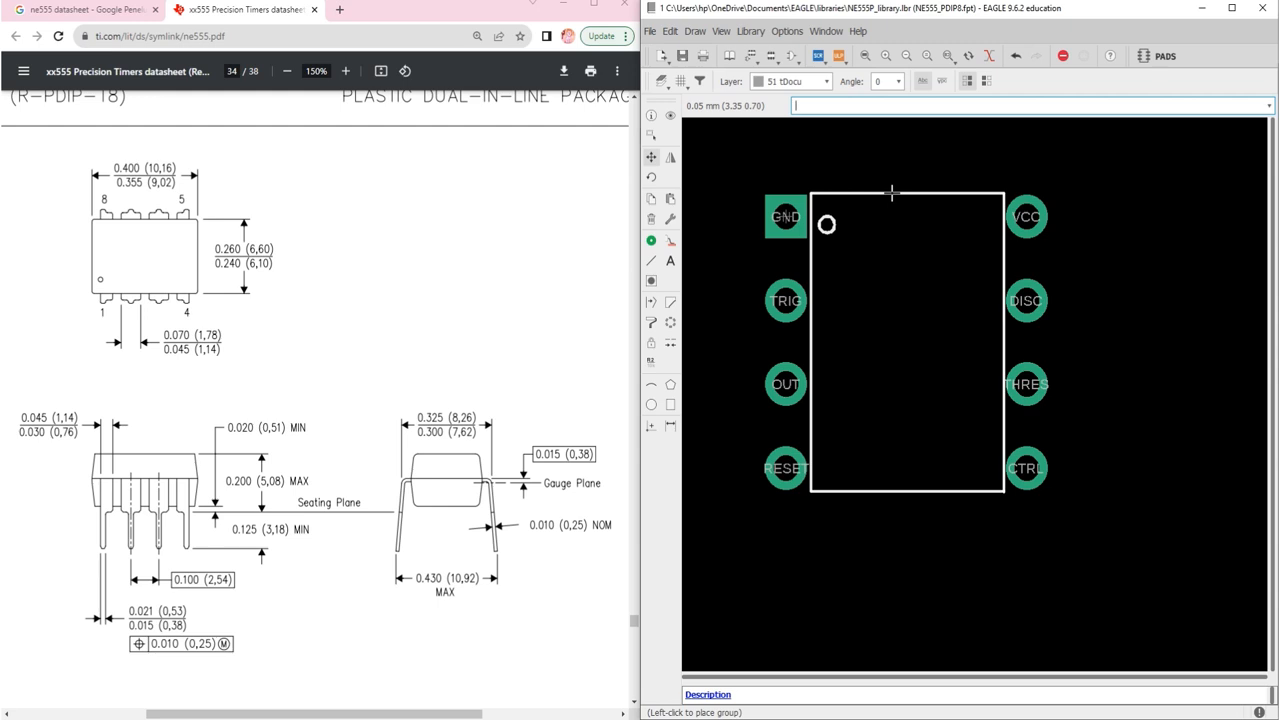
{"action": "left_click", "coordinate": [891, 194]}
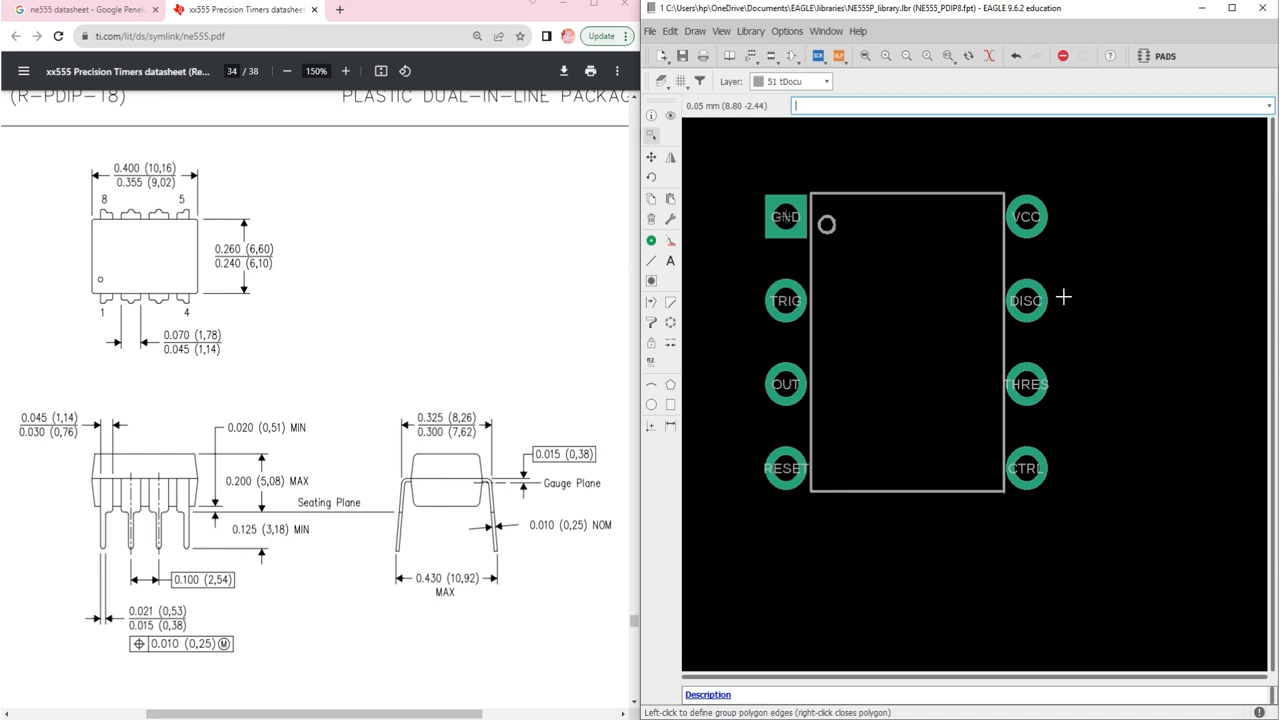
{"action": "left_click", "coordinate": [865, 57]}
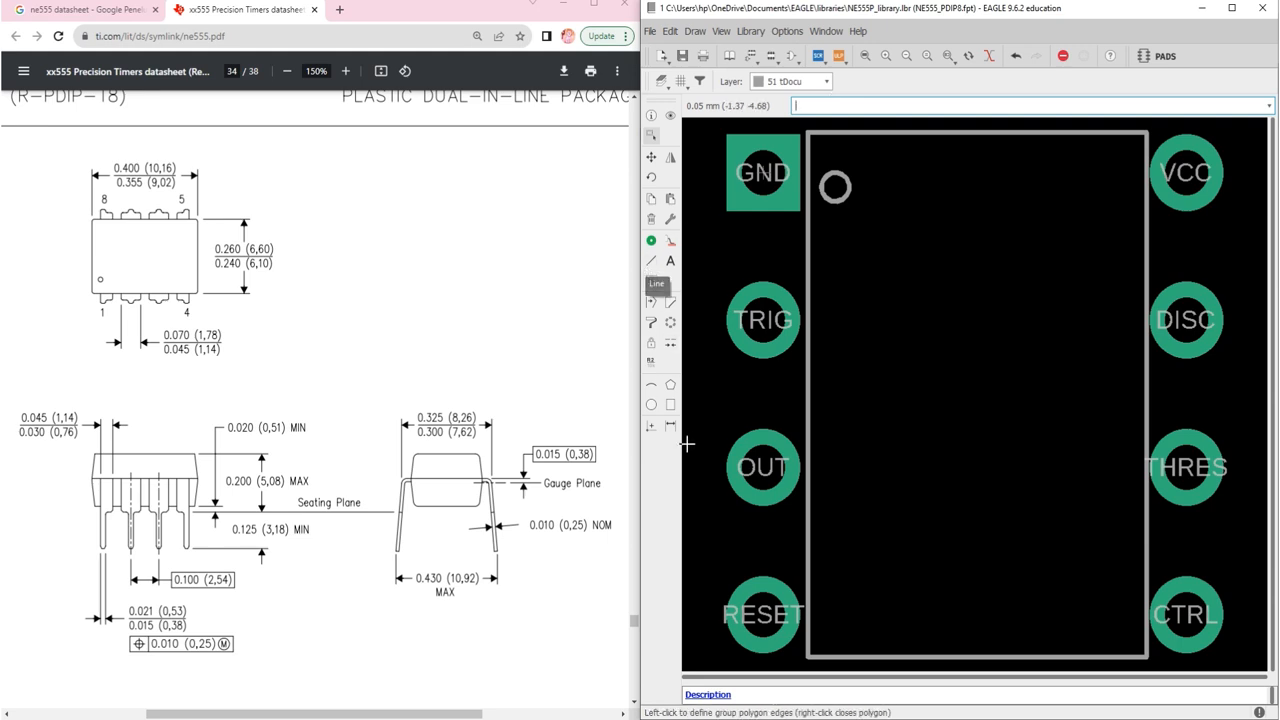
Step: Set the Line tool to draw on layer 21 tPlace
{"action": "left_click", "coordinate": [651, 262]}
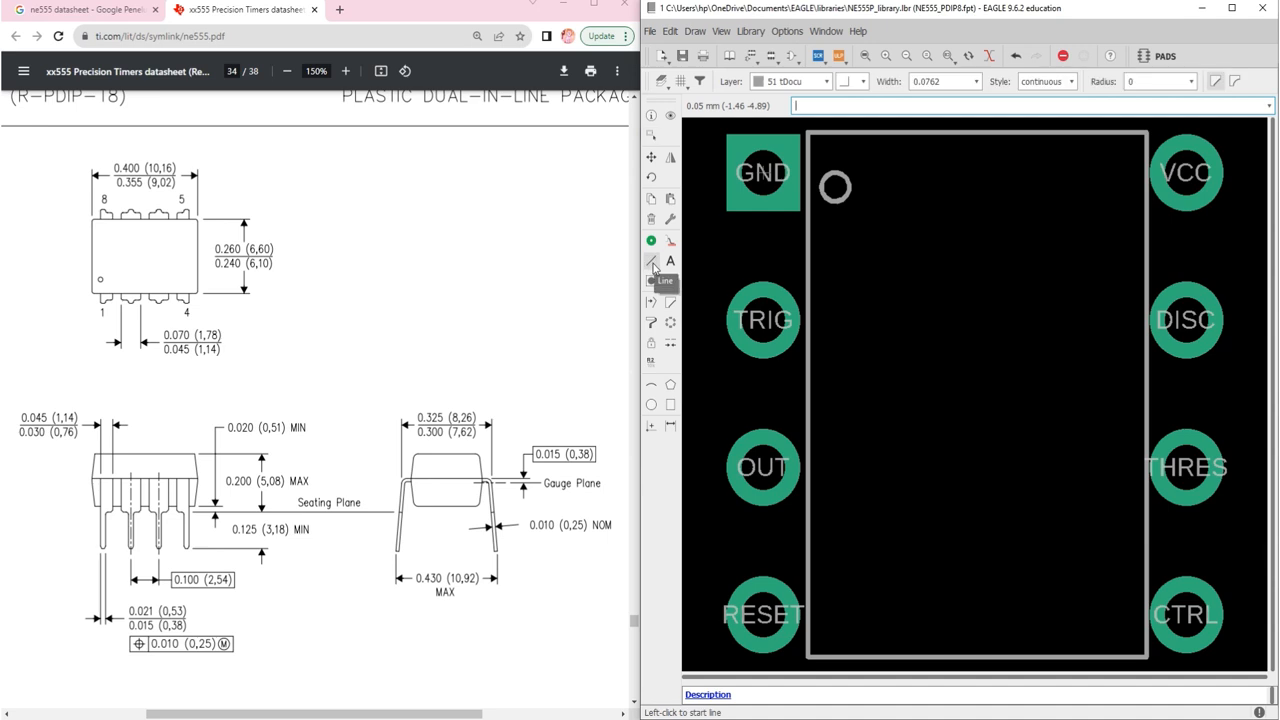
{"action": "left_click", "coordinate": [825, 81]}
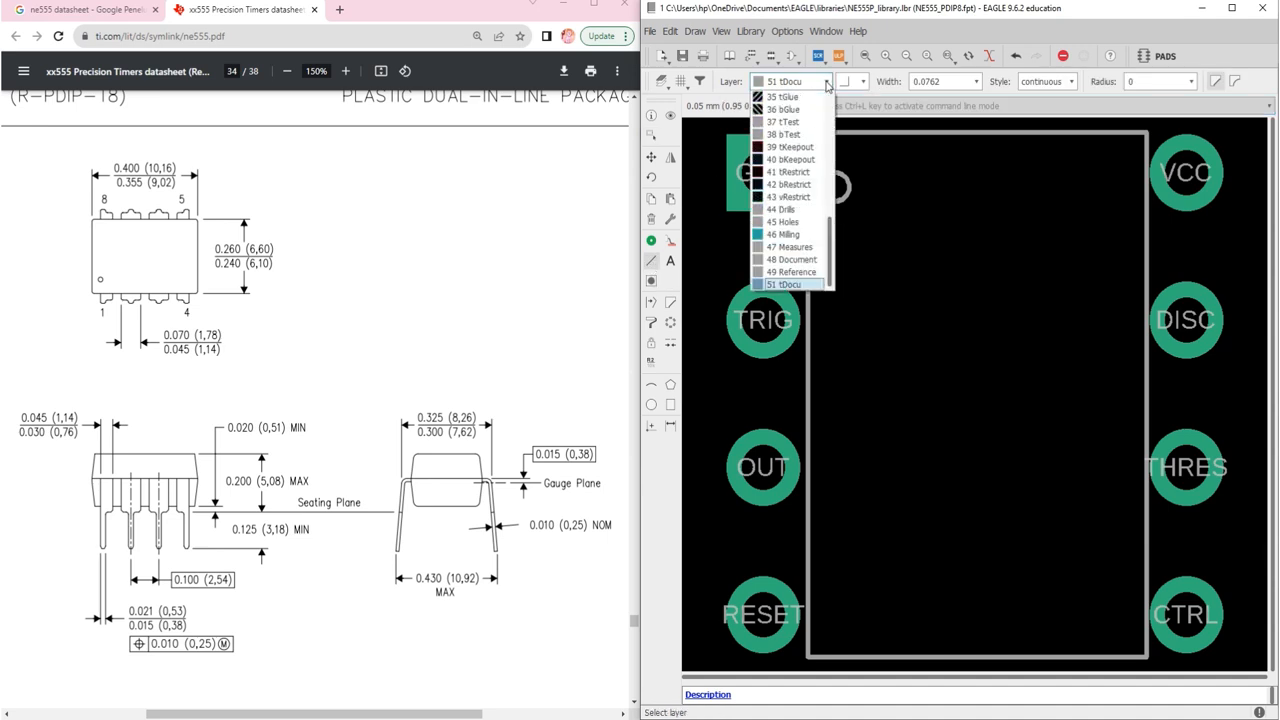
{"action": "scroll", "coordinate": [808, 168], "scroll_direction": "up", "scroll_amount": 6}
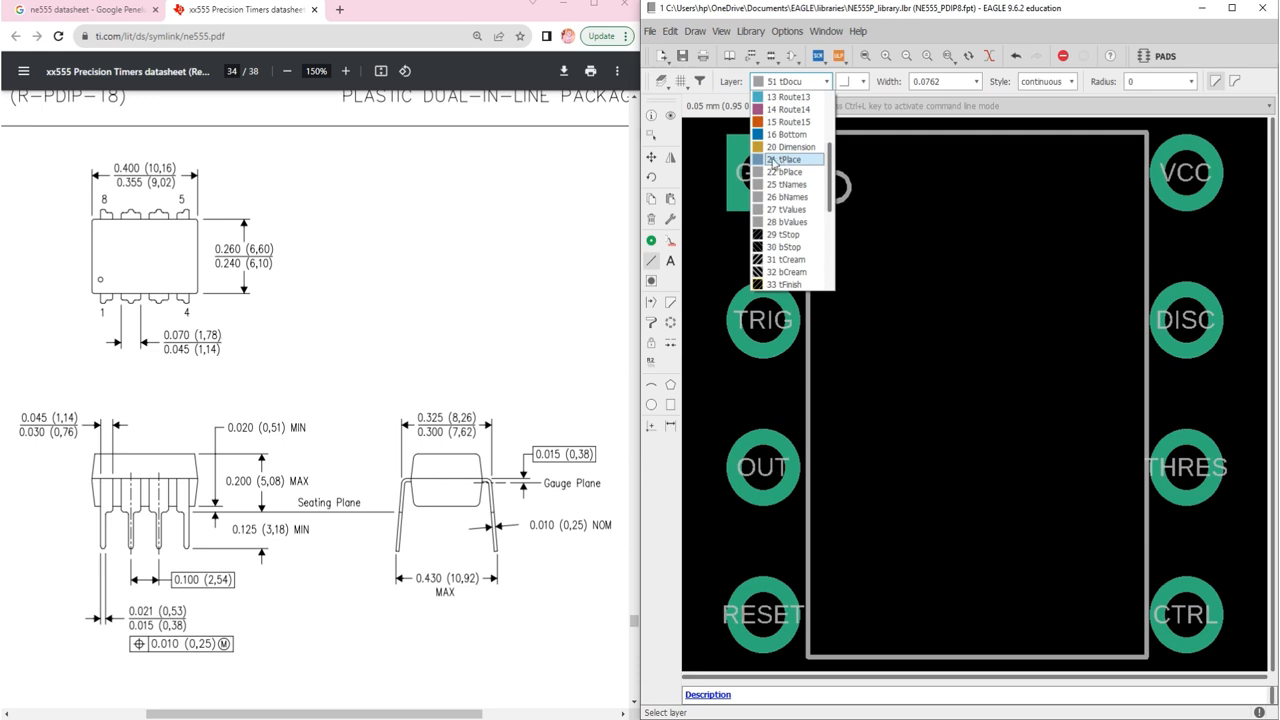
{"action": "left_click", "coordinate": [785, 159]}
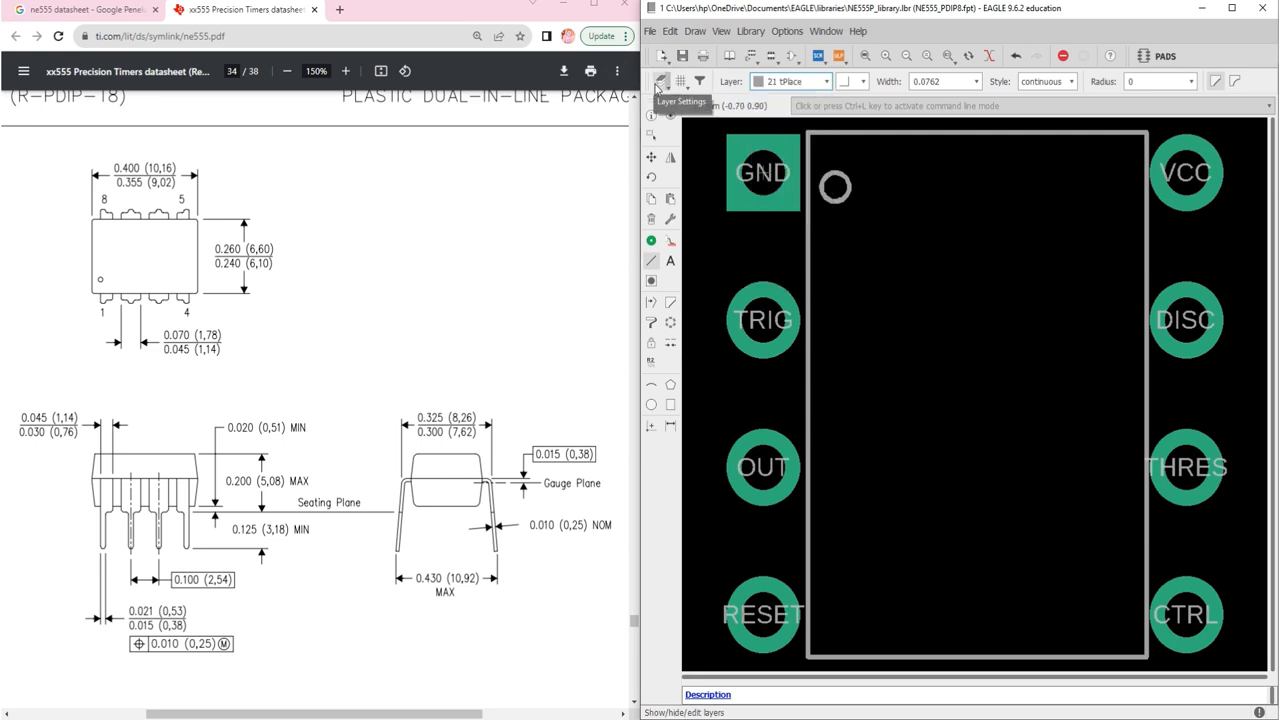
Step: Change the tPlace layer colour to bright yellow in Layer Settings
{"action": "left_click", "coordinate": [659, 81]}
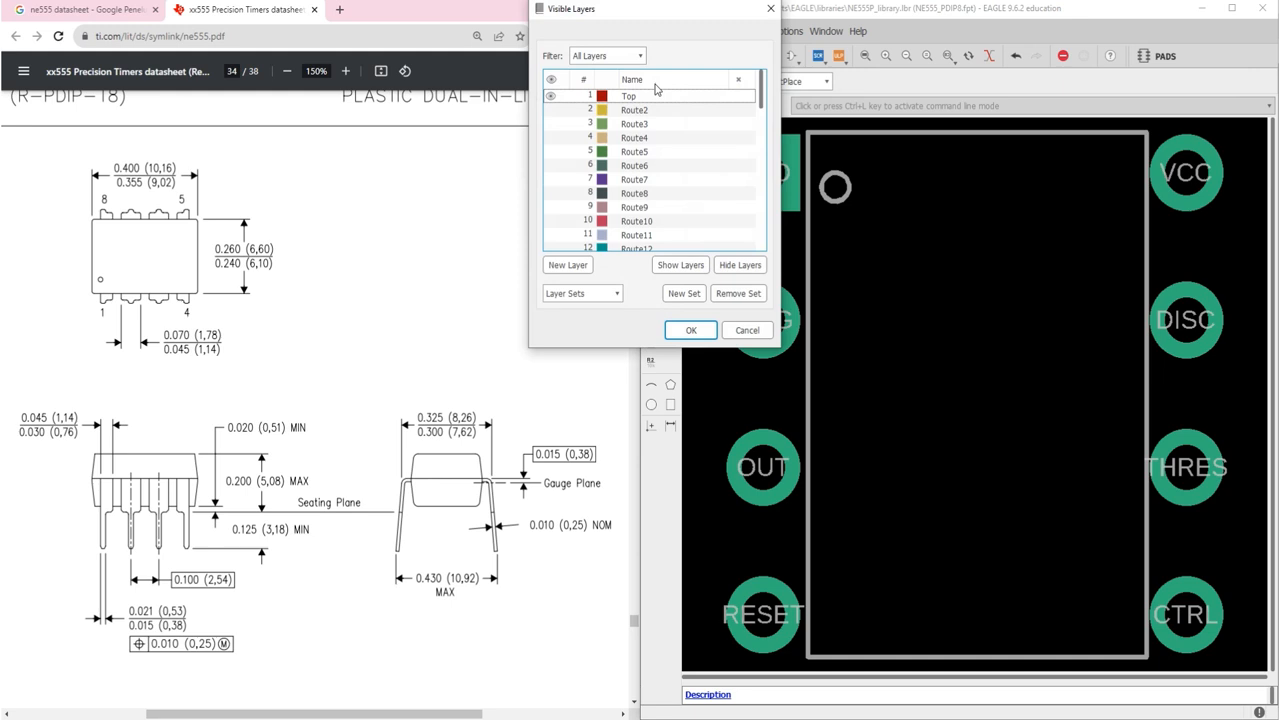
{"action": "scroll", "coordinate": [645, 160], "scroll_direction": "down", "scroll_amount": 4}
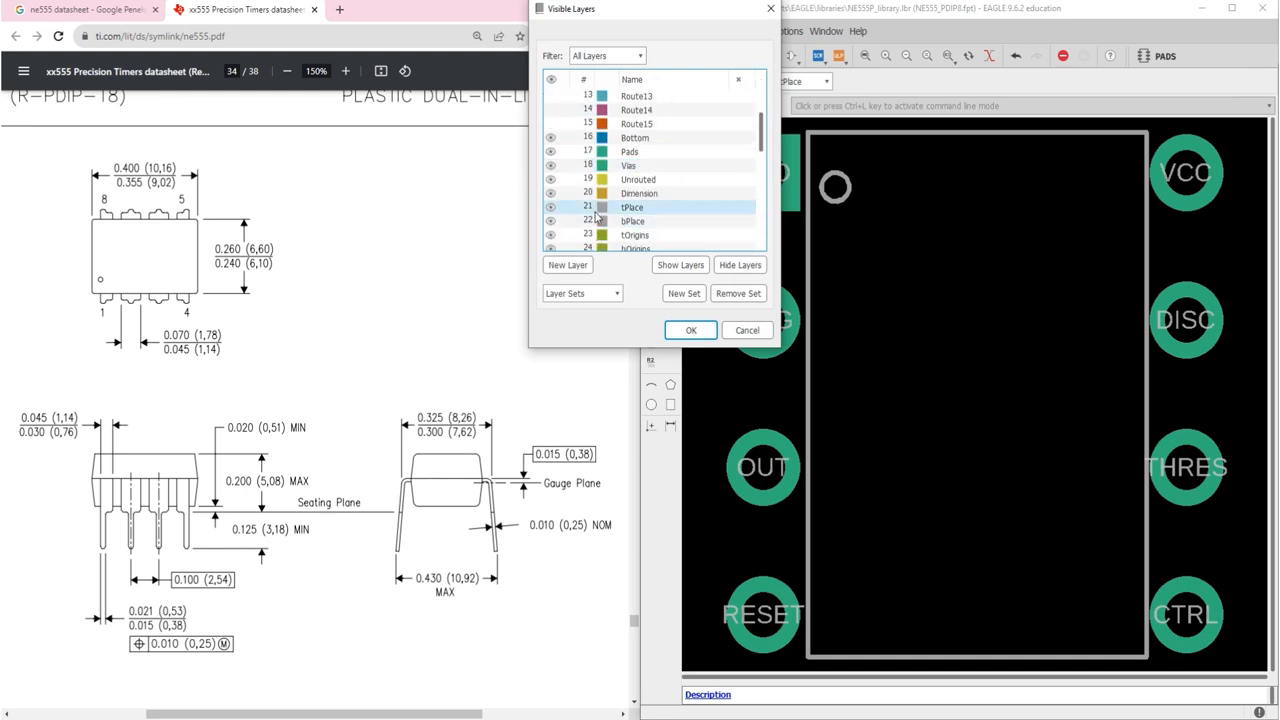
{"action": "double_click", "coordinate": [590, 207]}
{"action": "left_click", "coordinate": [586, 204]}
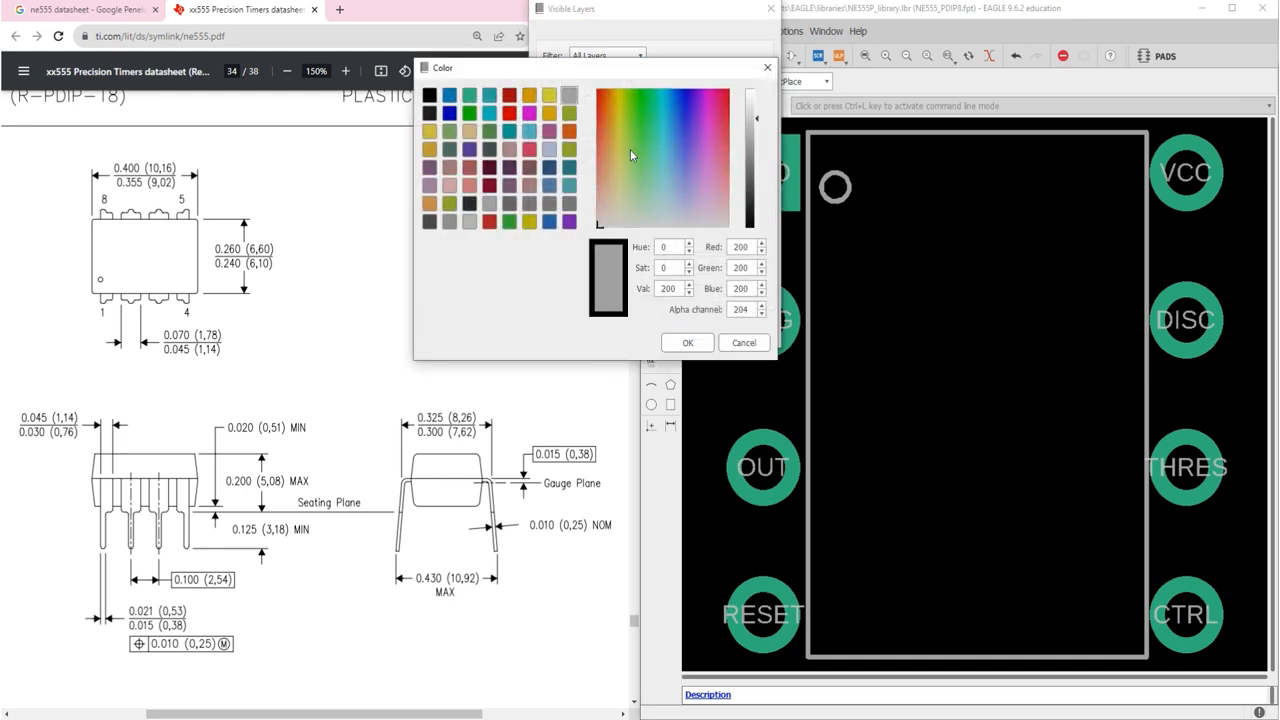
{"action": "left_click", "coordinate": [621, 93]}
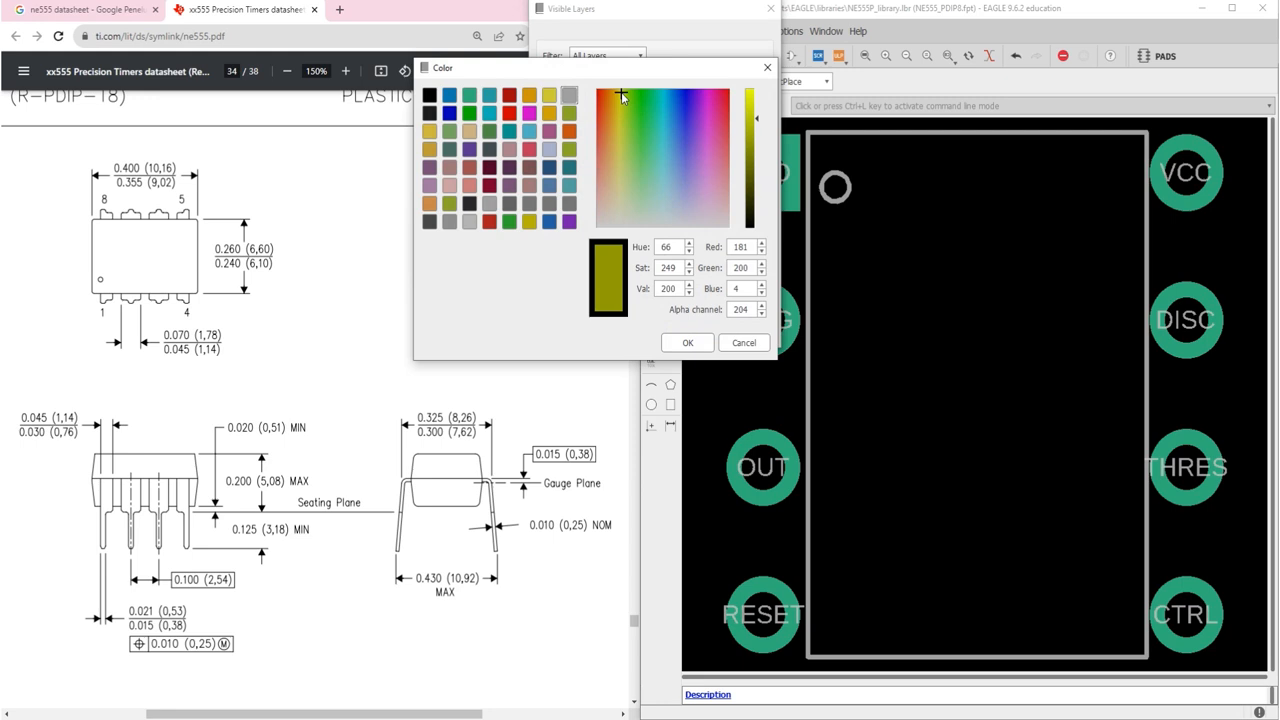
{"action": "left_click_drag", "start_coordinate": [757, 120], "coordinate": [755, 80]}
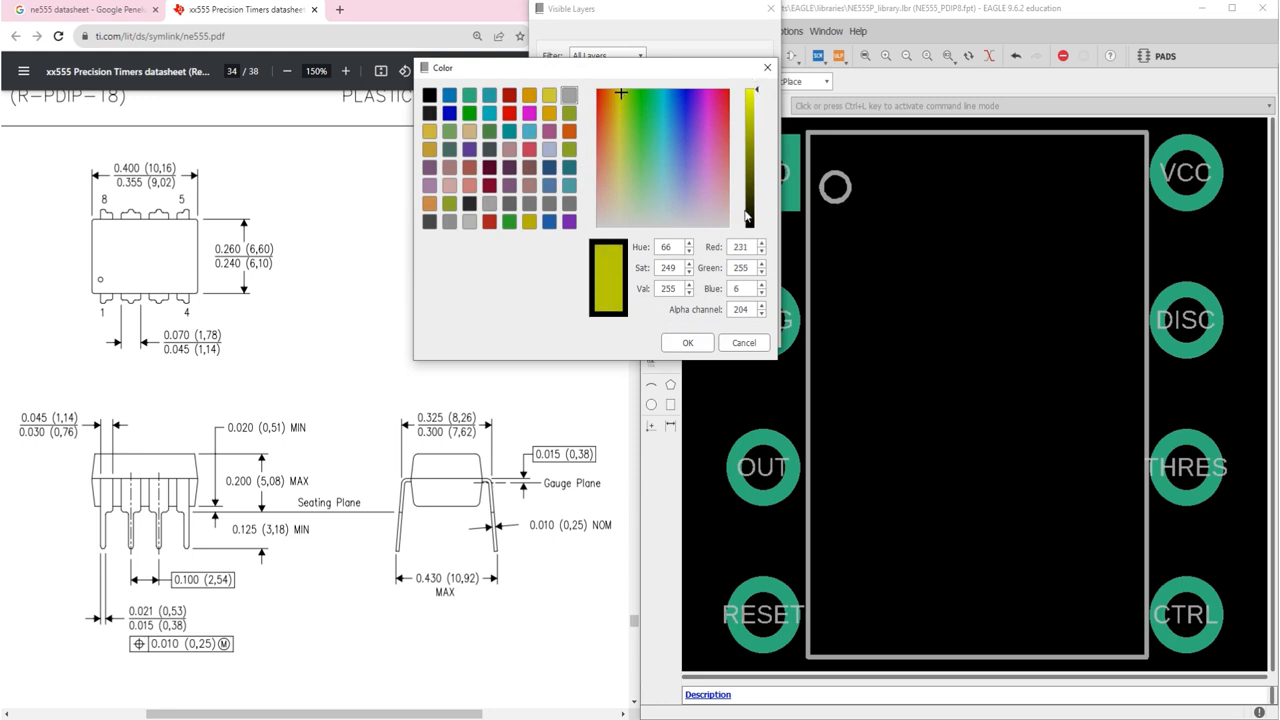
{"action": "left_click", "coordinate": [700, 342]}
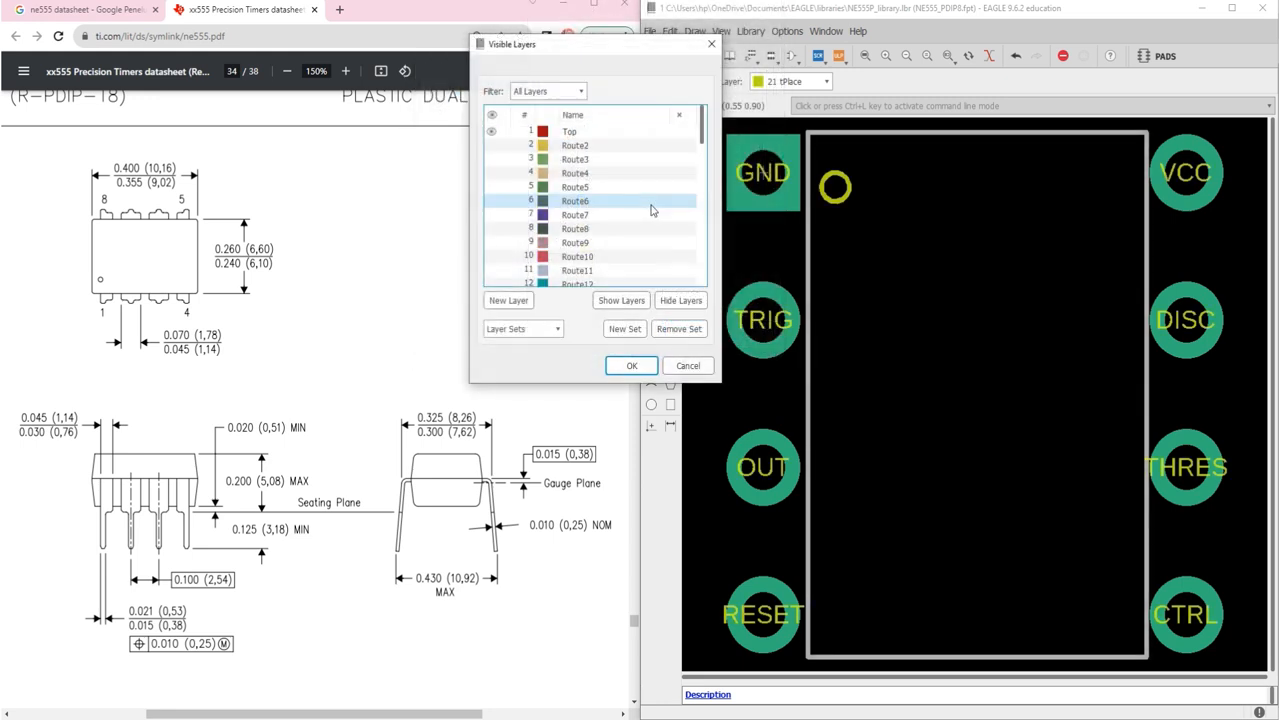
{"action": "scroll", "coordinate": [651, 210], "scroll_direction": "down", "scroll_amount": 4}
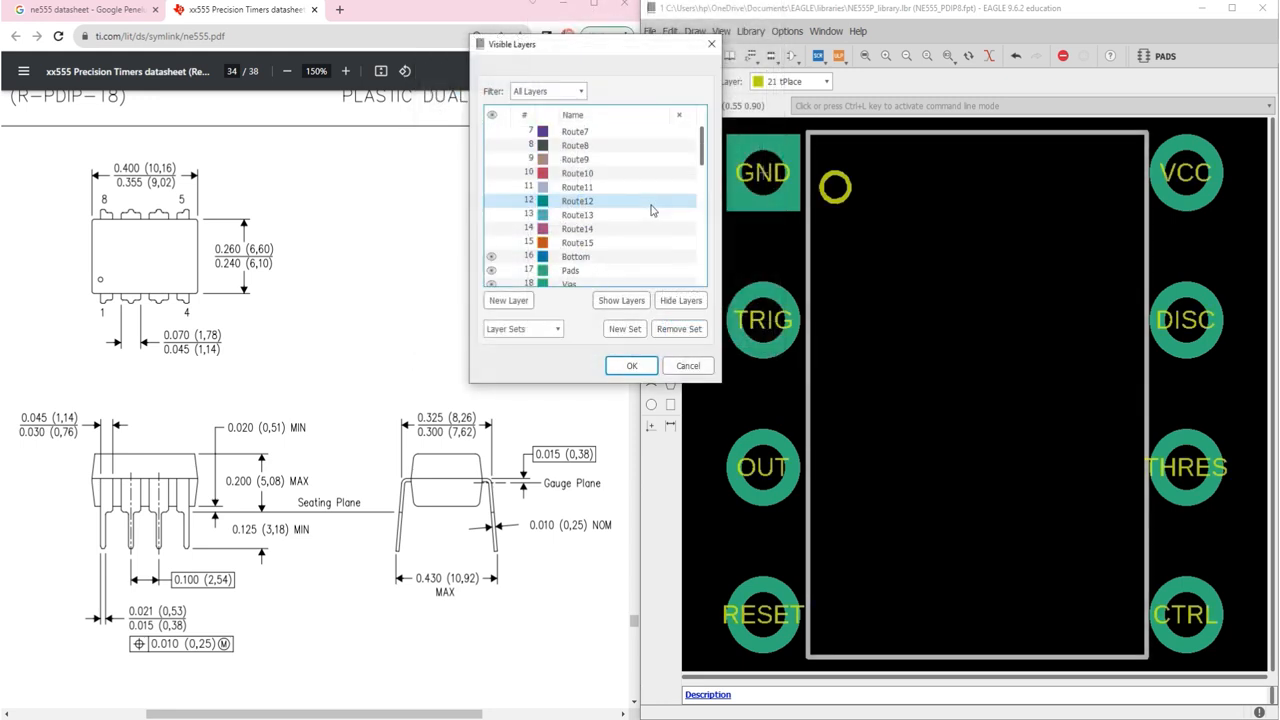
{"action": "left_click", "coordinate": [632, 365]}
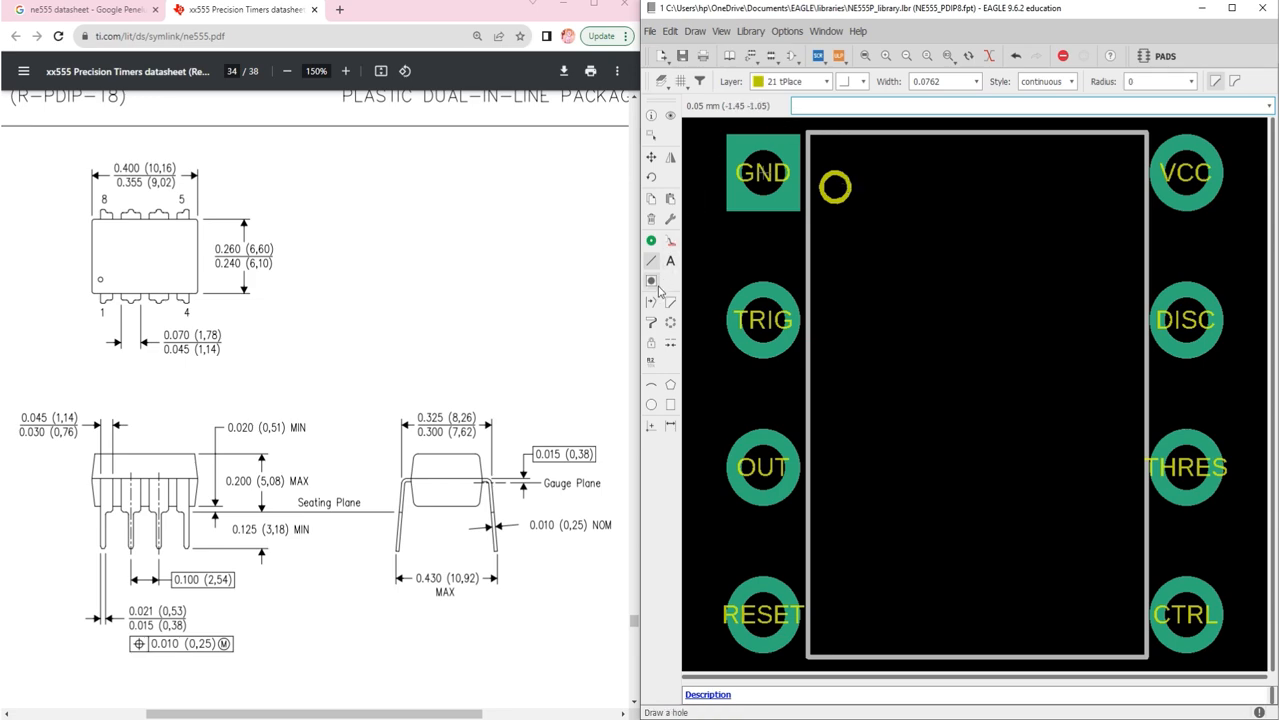
Step: Start the tPlace body outline at the top-left corner and carry it to the bottom-right corner
{"action": "scroll", "coordinate": [852, 124], "scroll_direction": "up", "scroll_amount": 5}
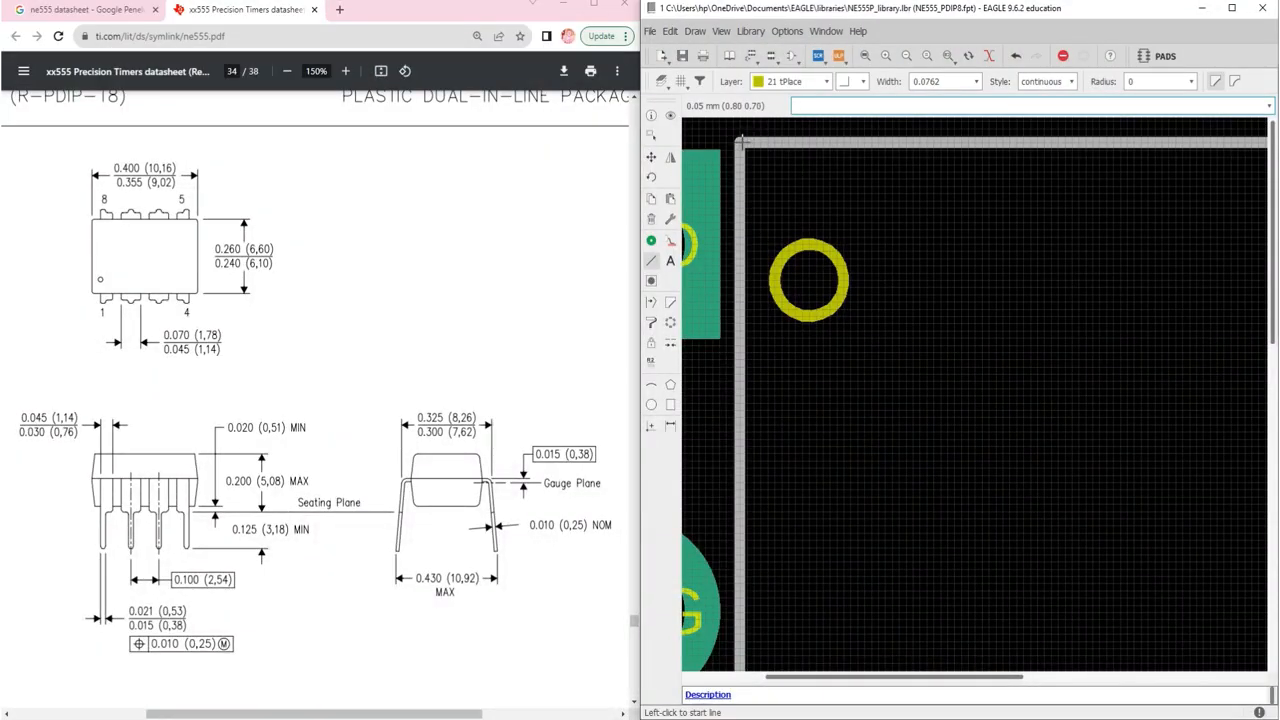
{"action": "scroll", "coordinate": [738, 140], "scroll_direction": "up", "scroll_amount": 2}
{"action": "left_click", "coordinate": [733, 143]}
{"action": "scroll", "coordinate": [737, 145], "scroll_direction": "down", "scroll_amount": 6}
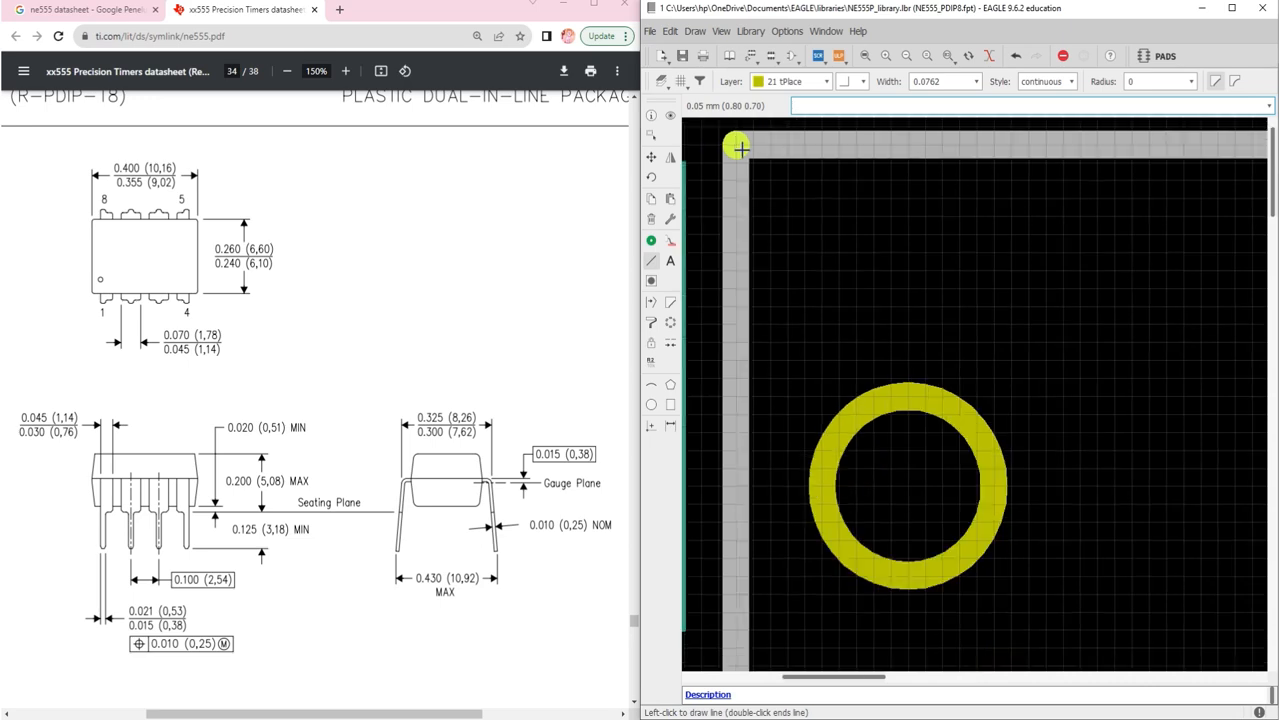
{"action": "scroll", "coordinate": [1222, 155], "scroll_direction": "up", "scroll_amount": 4}
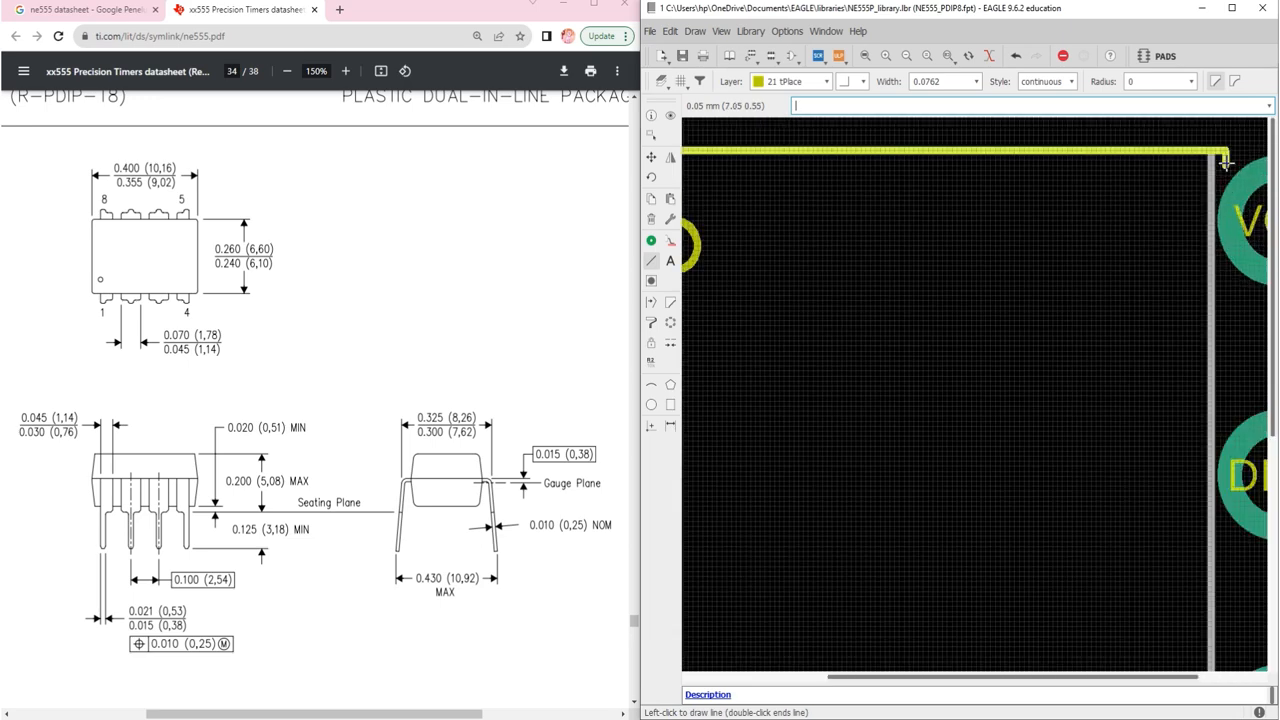
{"action": "scroll", "coordinate": [1210, 180], "scroll_direction": "down", "scroll_amount": 5}
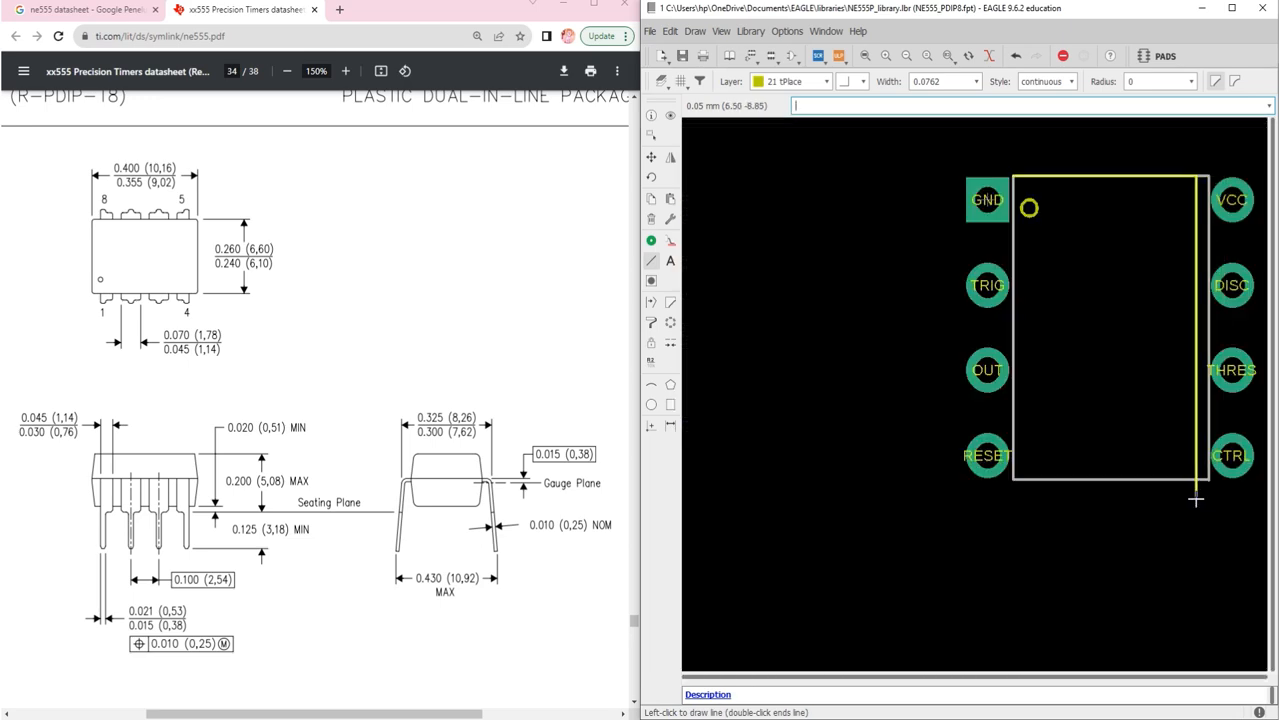
{"action": "scroll", "coordinate": [1195, 475], "scroll_direction": "up", "scroll_amount": 4}
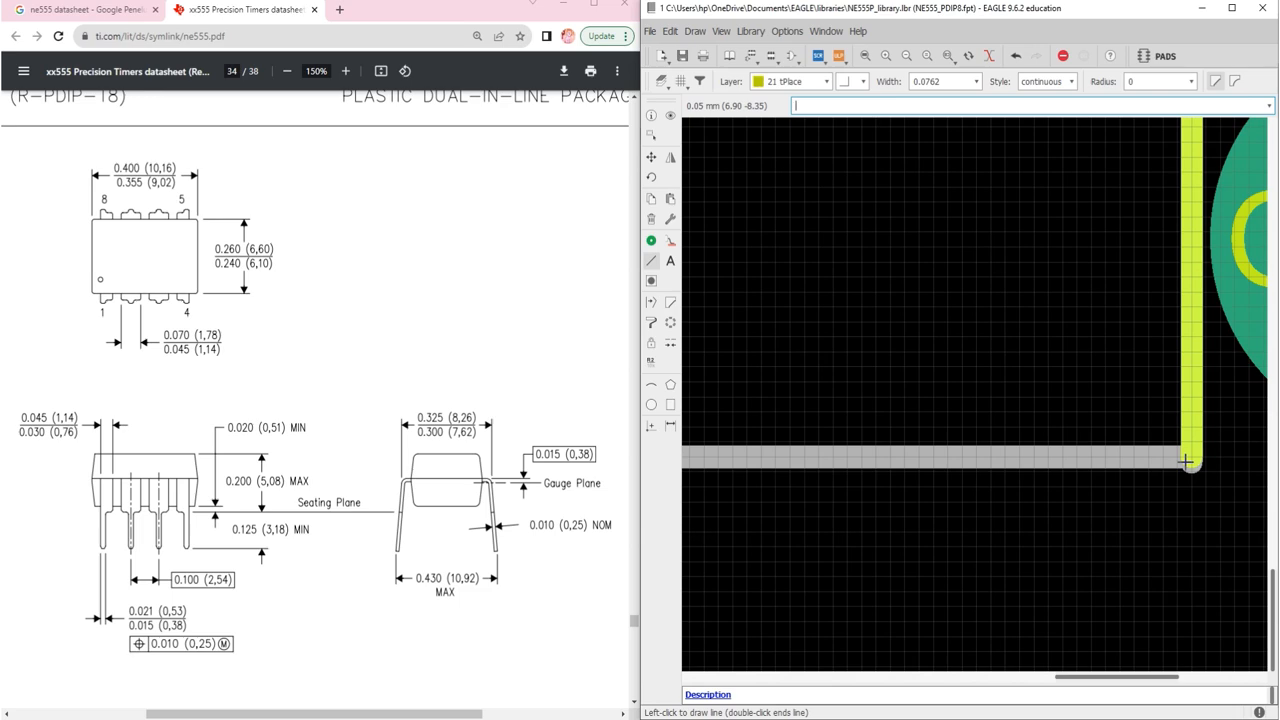
{"action": "left_click", "coordinate": [1187, 461]}
Step: Finish the yellow outline through the bottom-left corner and close it at the top-left corner
{"action": "scroll", "coordinate": [1029, 457], "scroll_direction": "down", "scroll_amount": 5}
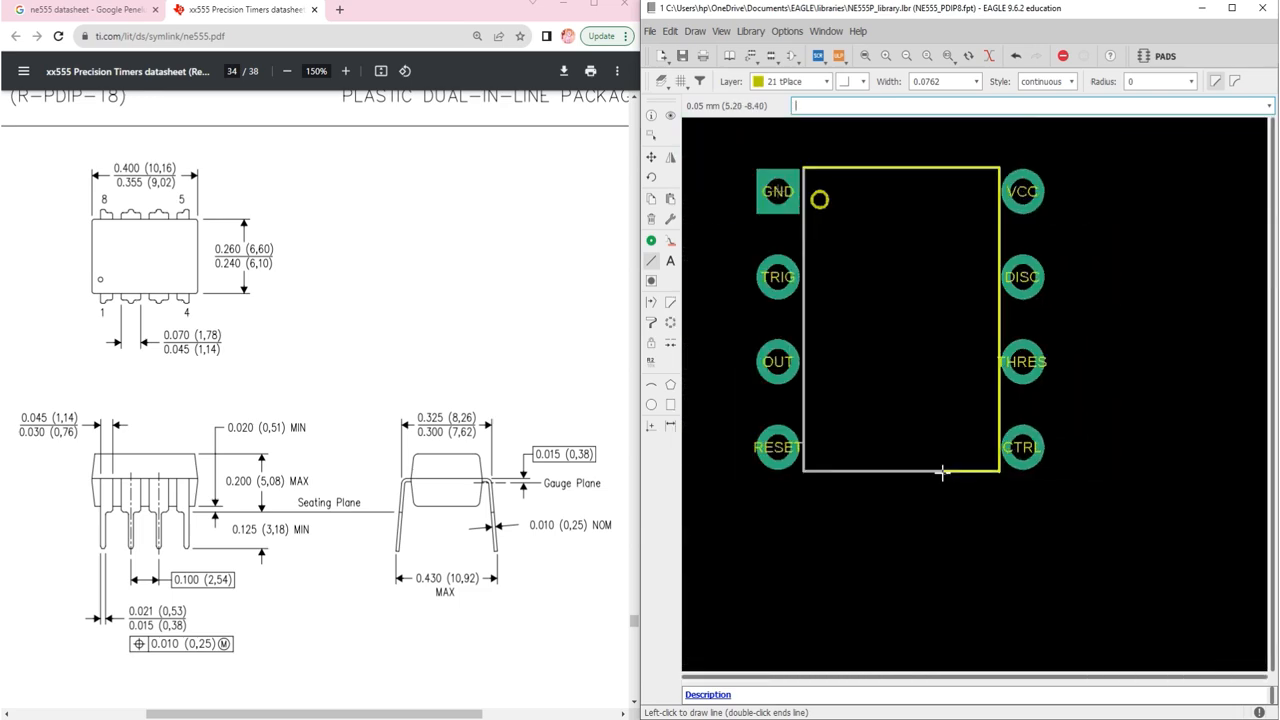
{"action": "scroll", "coordinate": [942, 473], "scroll_direction": "down", "scroll_amount": 2}
{"action": "scroll", "coordinate": [847, 467], "scroll_direction": "up", "scroll_amount": 8}
{"action": "left_click", "coordinate": [857, 482]}
{"action": "scroll", "coordinate": [855, 448], "scroll_direction": "down", "scroll_amount": 5}
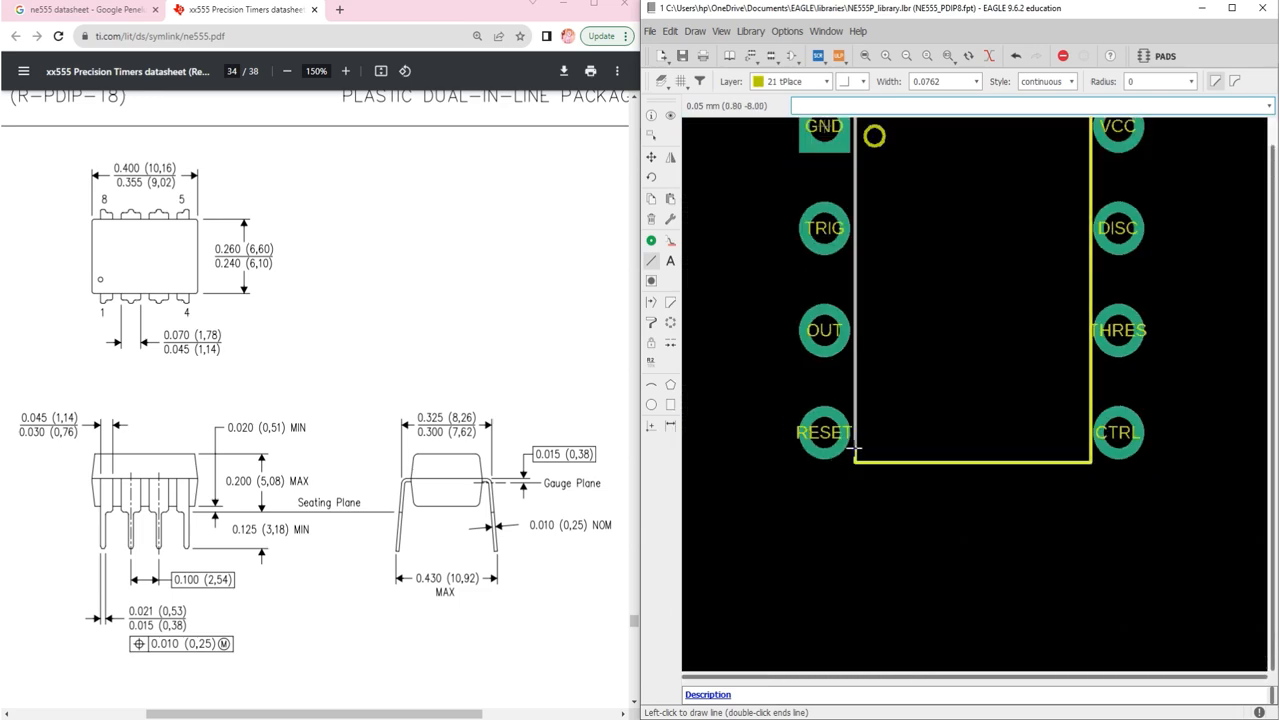
{"action": "scroll", "coordinate": [855, 450], "scroll_direction": "down", "scroll_amount": 3}
{"action": "scroll", "coordinate": [856, 287], "scroll_direction": "up", "scroll_amount": 8}
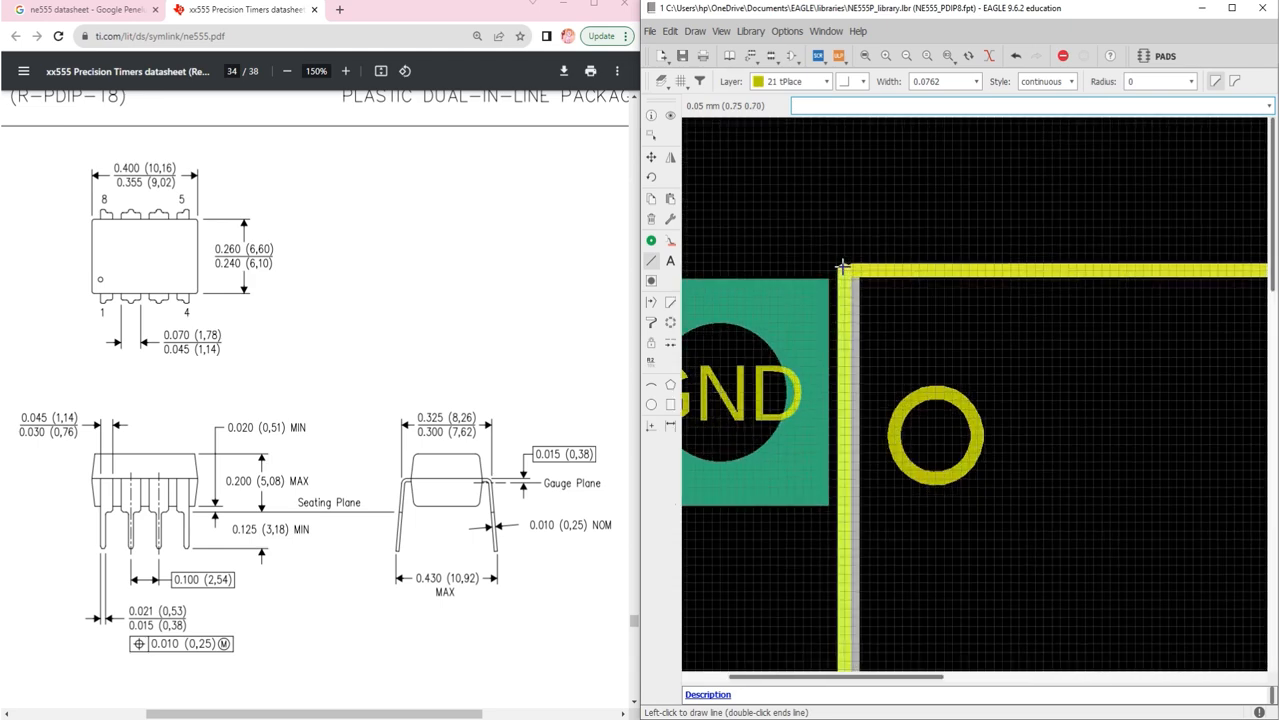
{"action": "double_click", "coordinate": [843, 266]}
{"action": "scroll", "coordinate": [843, 266], "scroll_direction": "up", "scroll_amount": 4}
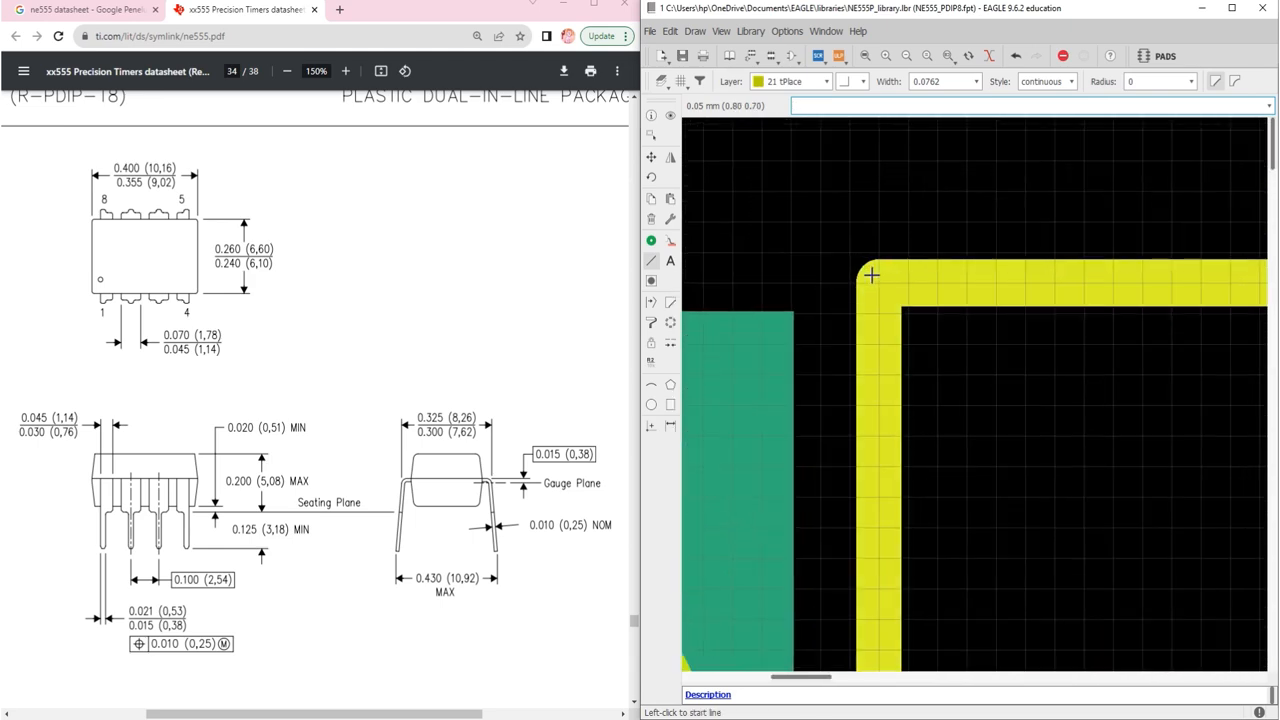
{"action": "scroll", "coordinate": [871, 275], "scroll_direction": "down", "scroll_amount": 10}
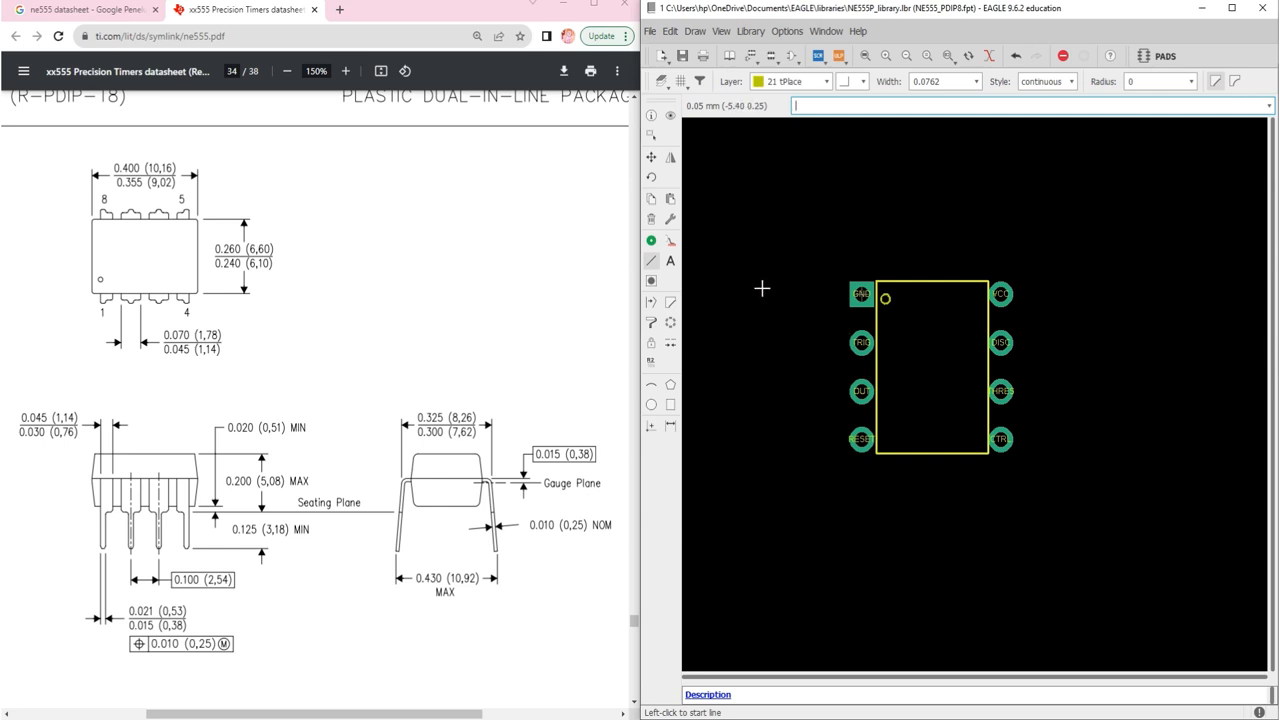
Step: Open an empty text entry box for a size 1.27 tPlace label, moved clear of the datasheet
{"action": "left_click", "coordinate": [672, 263]}
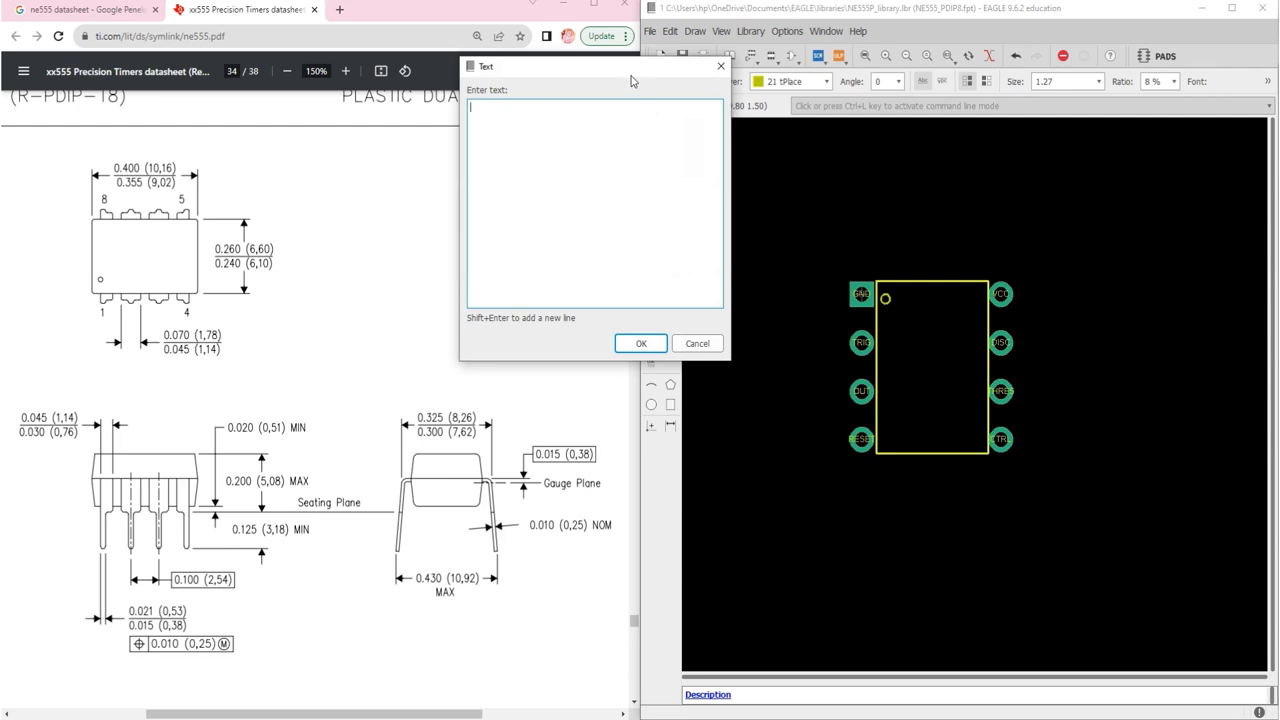
{"action": "left_click_drag", "start_coordinate": [631, 80], "coordinate": [913, 380]}
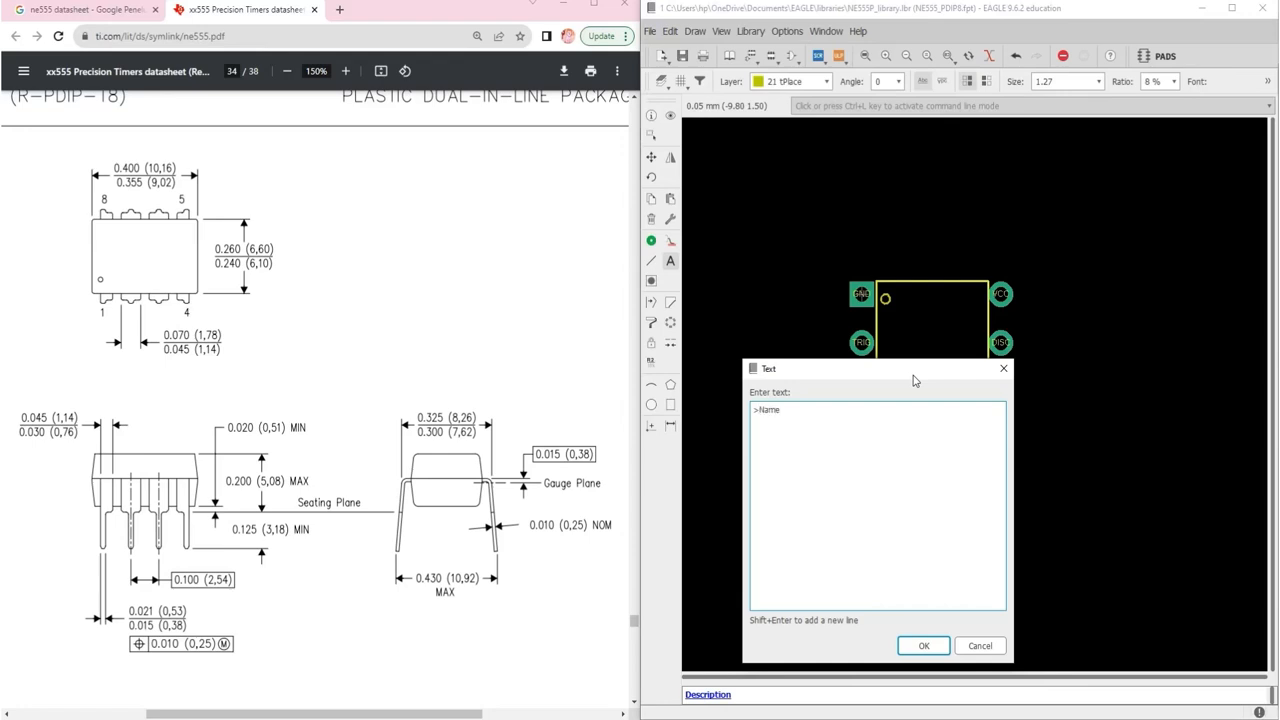
Step: Confirm >Name as the label text and assign it to layer 25 tNames
{"action": "key", "text": "Return"}
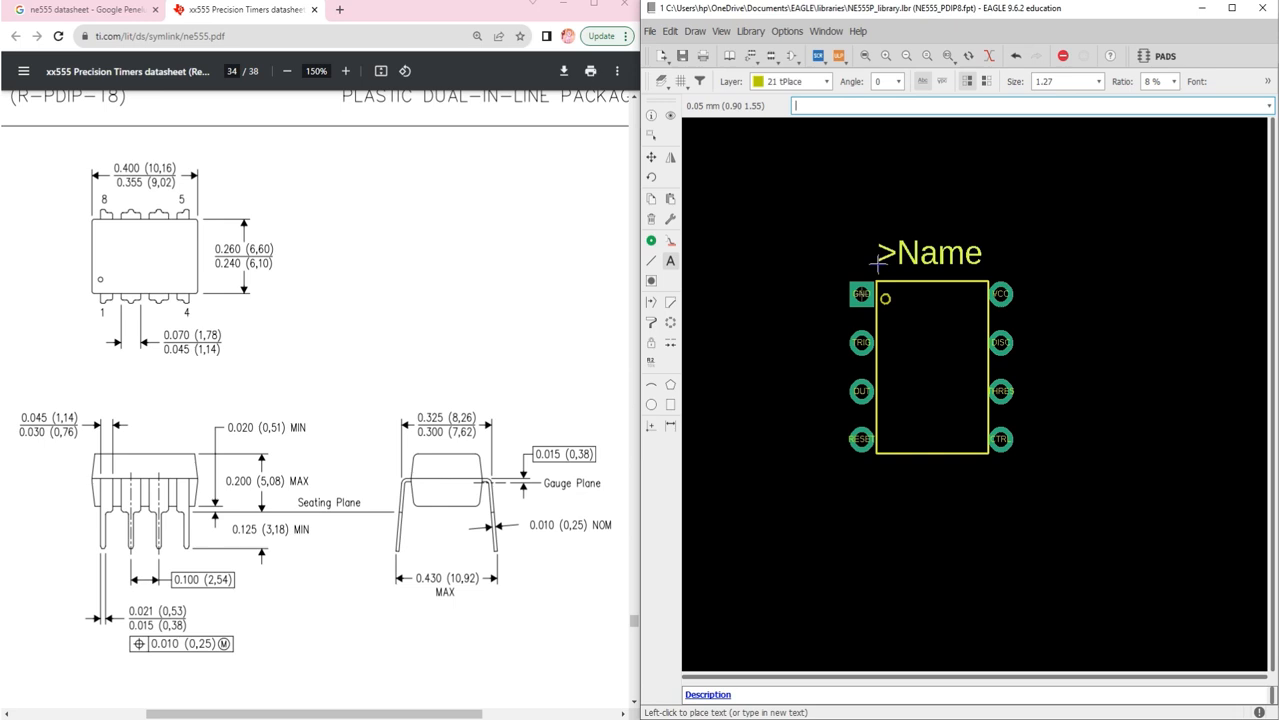
{"action": "scroll", "coordinate": [877, 262], "scroll_direction": "up", "scroll_amount": 3}
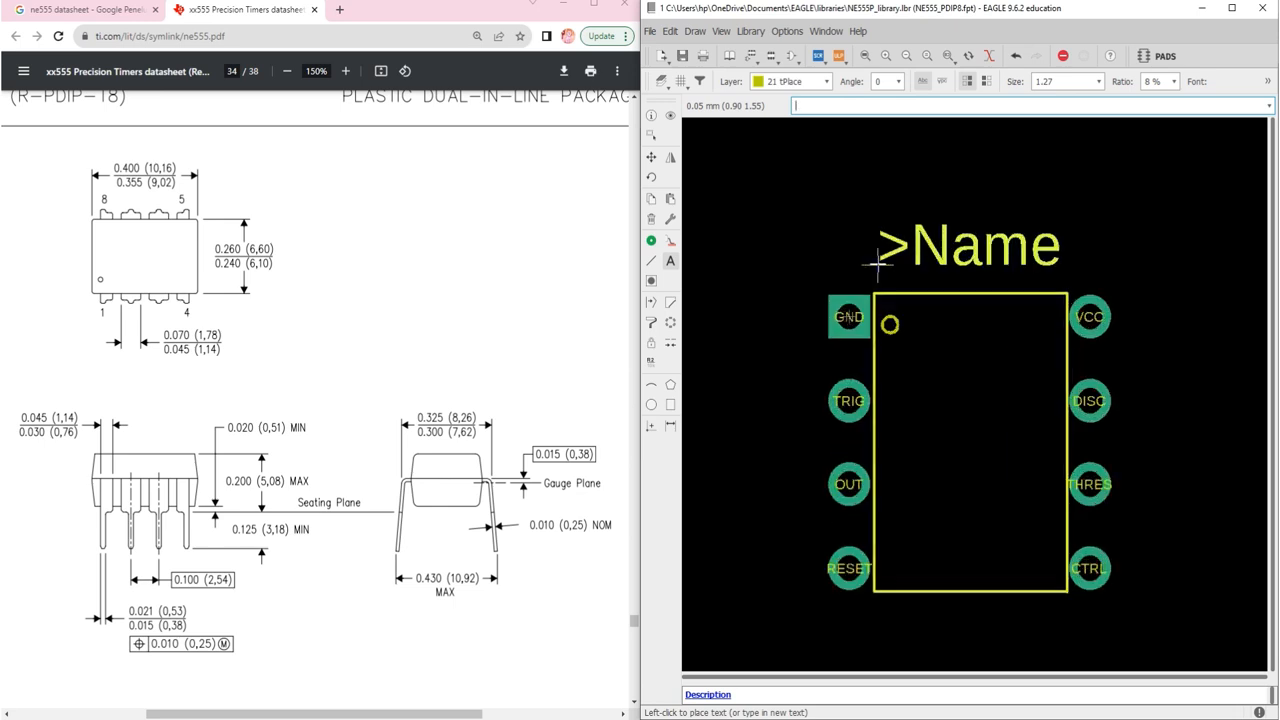
{"action": "left_click", "coordinate": [805, 81]}
{"action": "scroll", "coordinate": [820, 160], "scroll_direction": "down", "scroll_amount": 5}
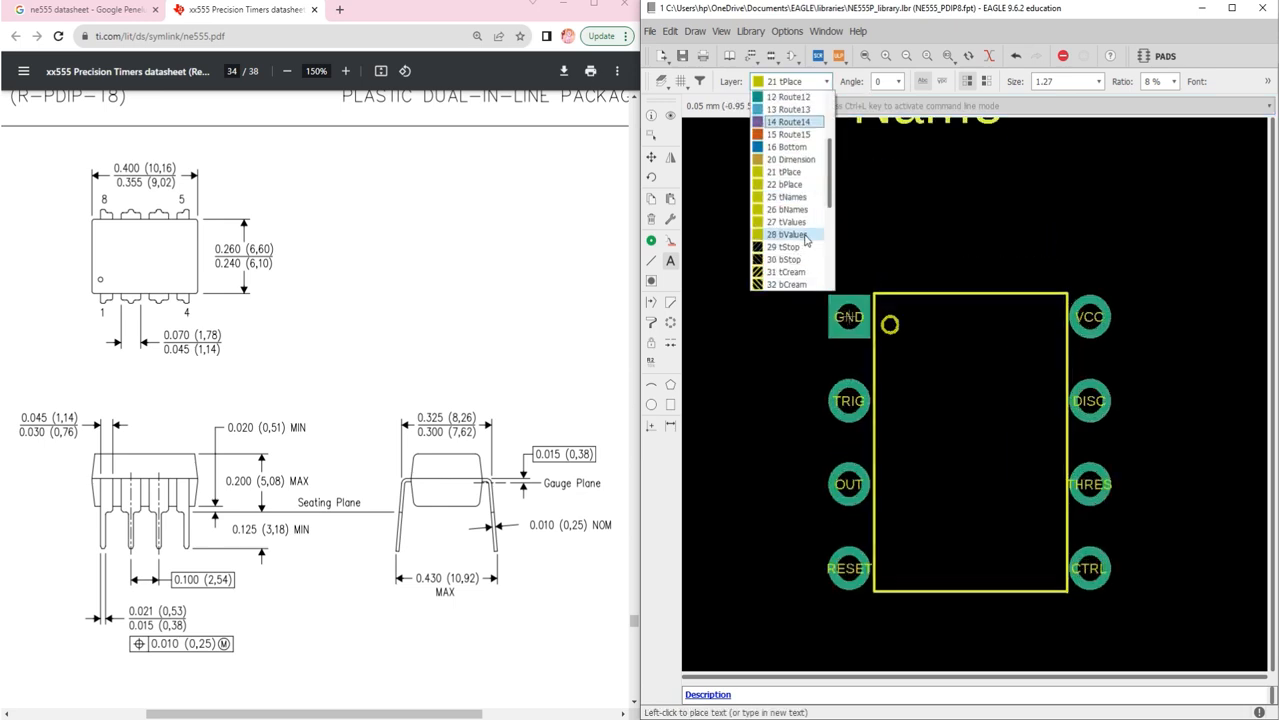
{"action": "left_click", "coordinate": [788, 123]}
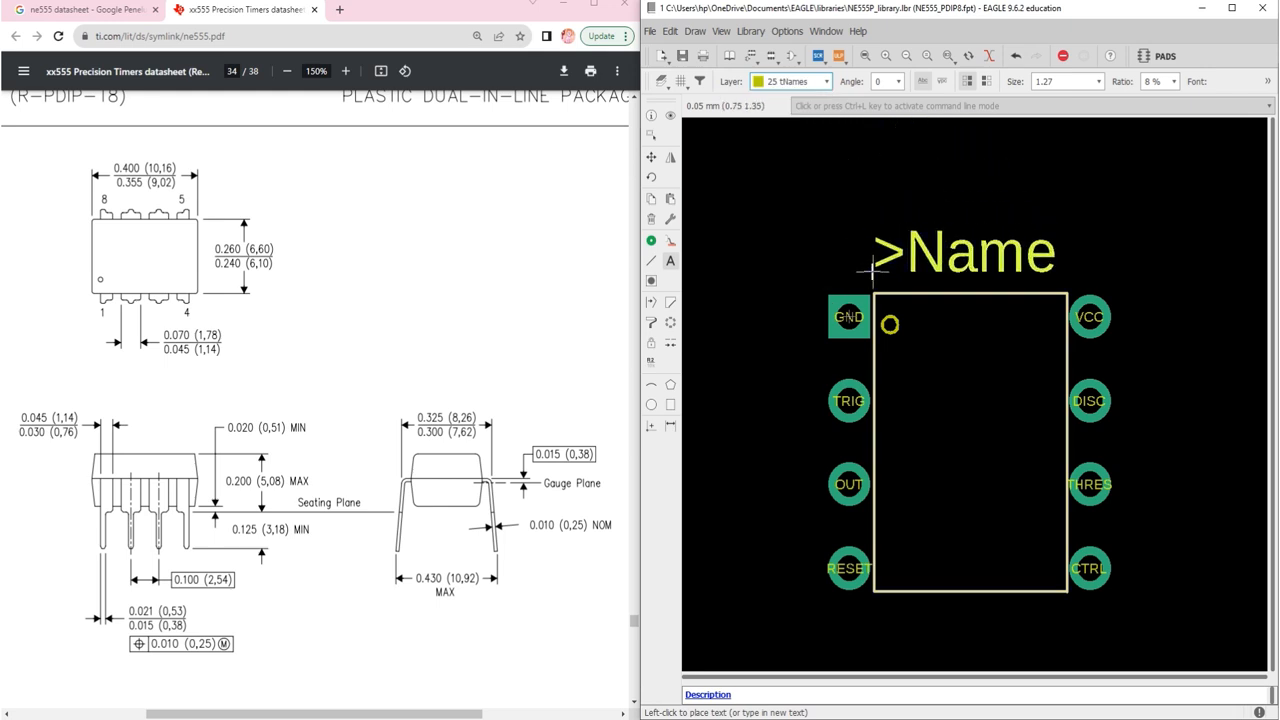
{"action": "key", "text": "ctrl+l"}
Step: Place >Name above the package outline and change the next text to >Value
{"action": "left_click", "coordinate": [872, 266]}
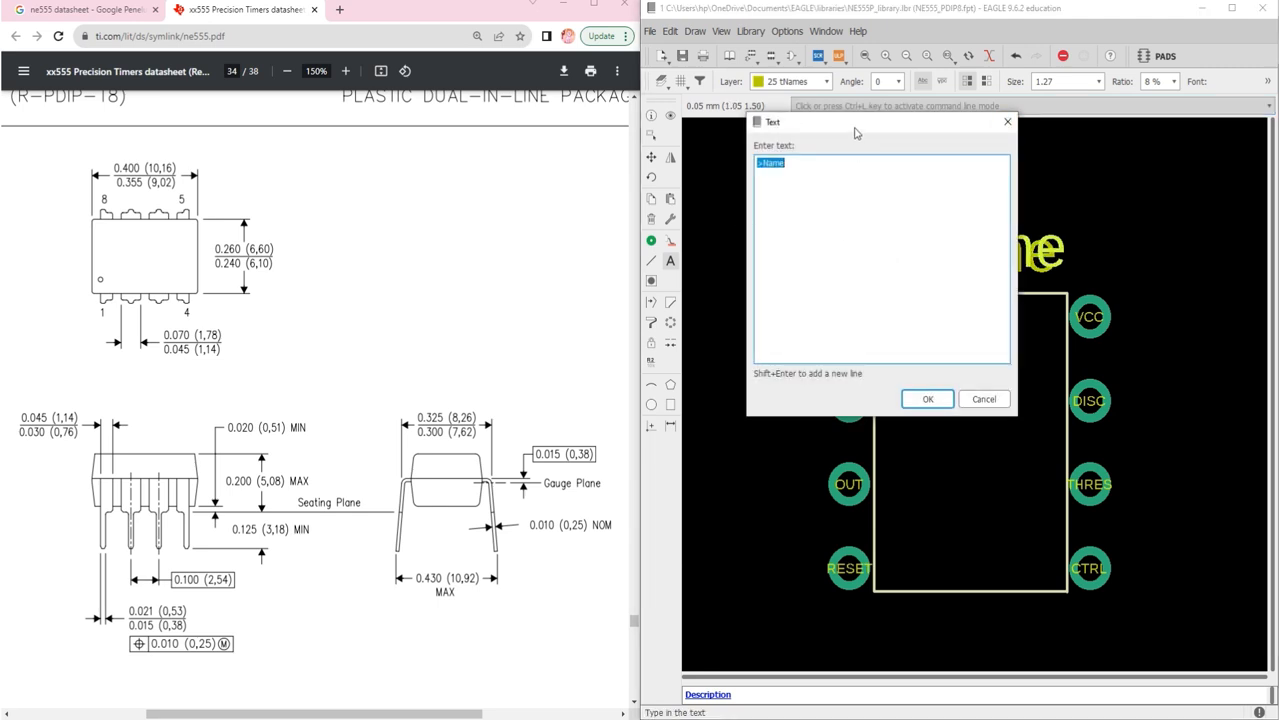
{"action": "left_click_drag", "start_coordinate": [855, 133], "coordinate": [868, 293]}
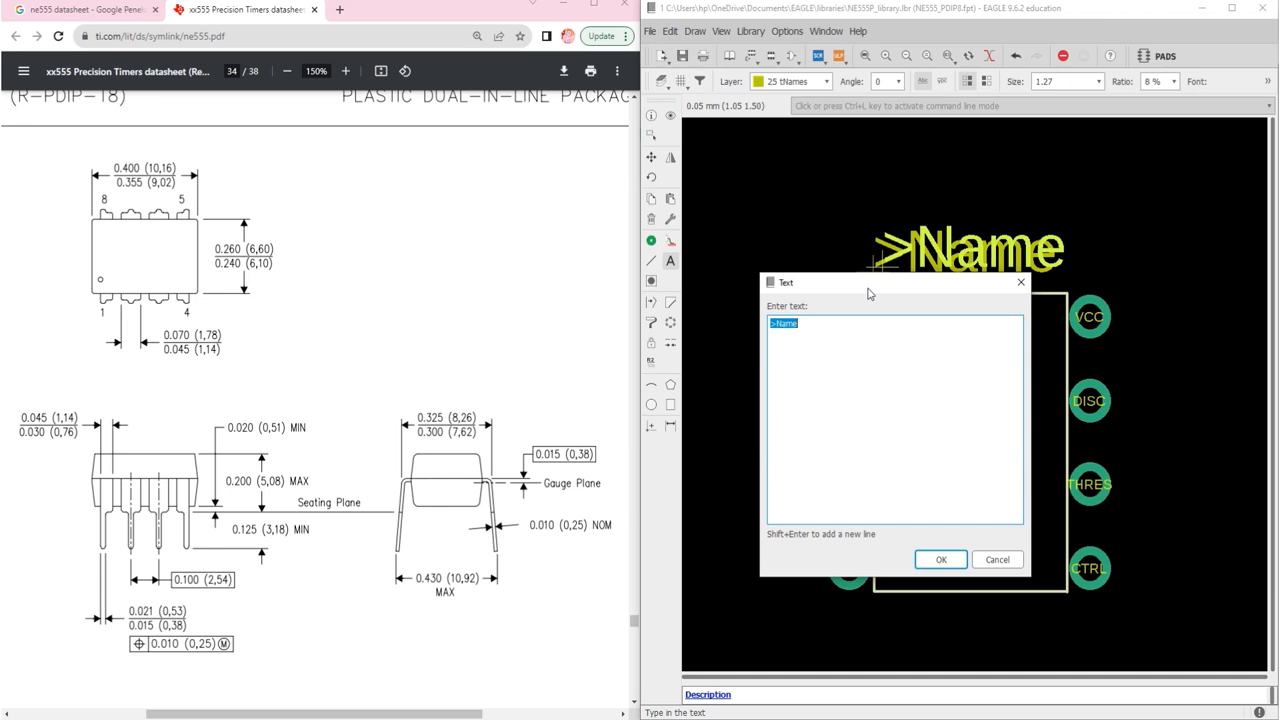
{"action": "key", "text": "BackSpace"}
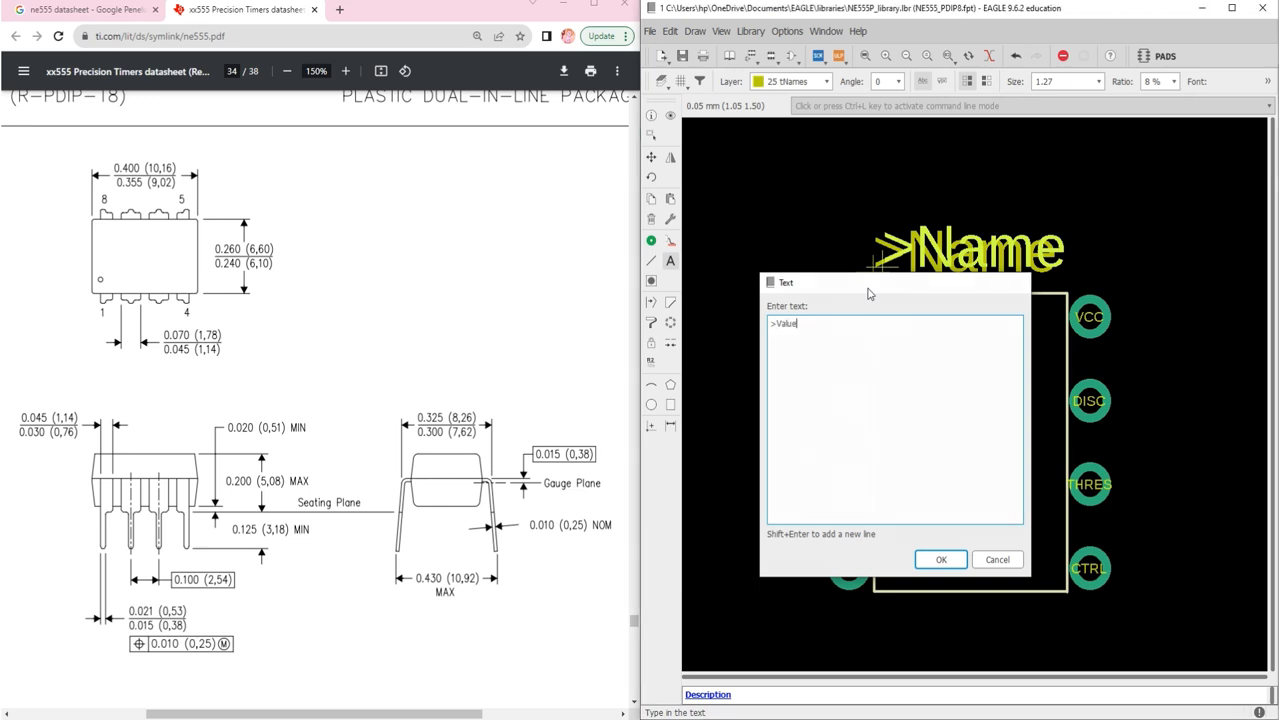
{"action": "key", "text": "Return"}
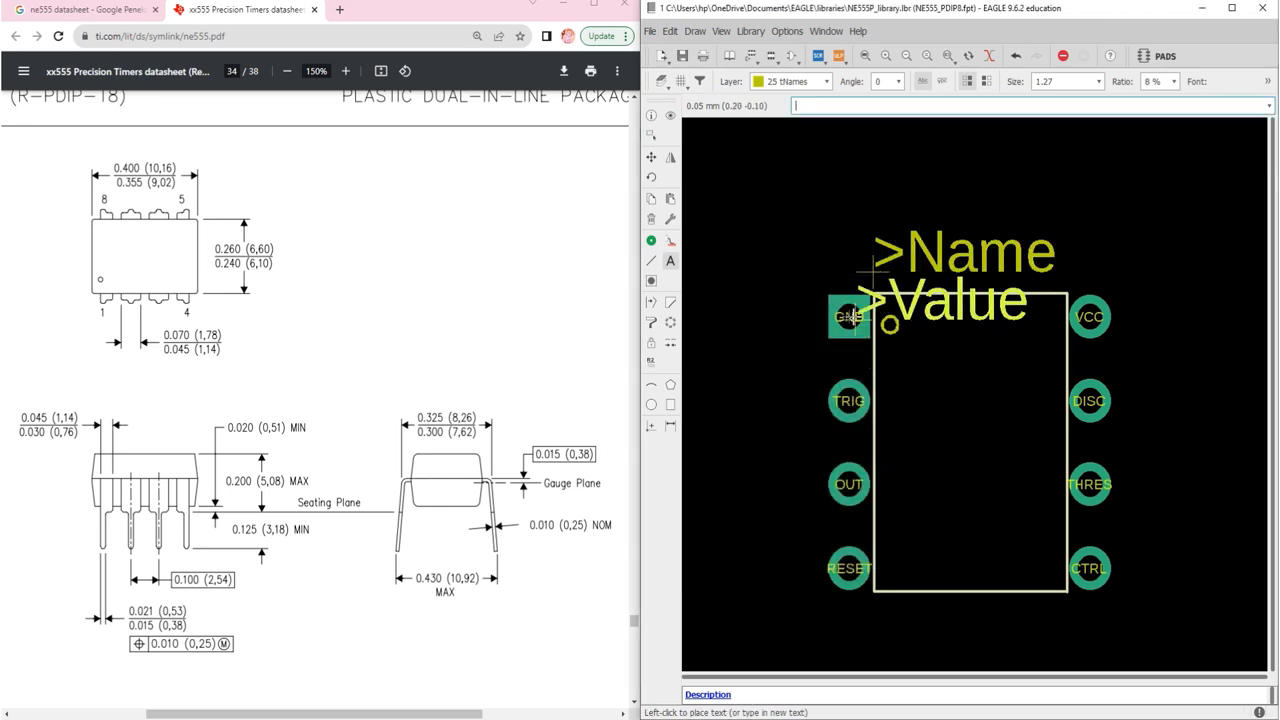
Step: Put >Value on layer 27 tValues and place it below the package outline
{"action": "left_click", "coordinate": [792, 81]}
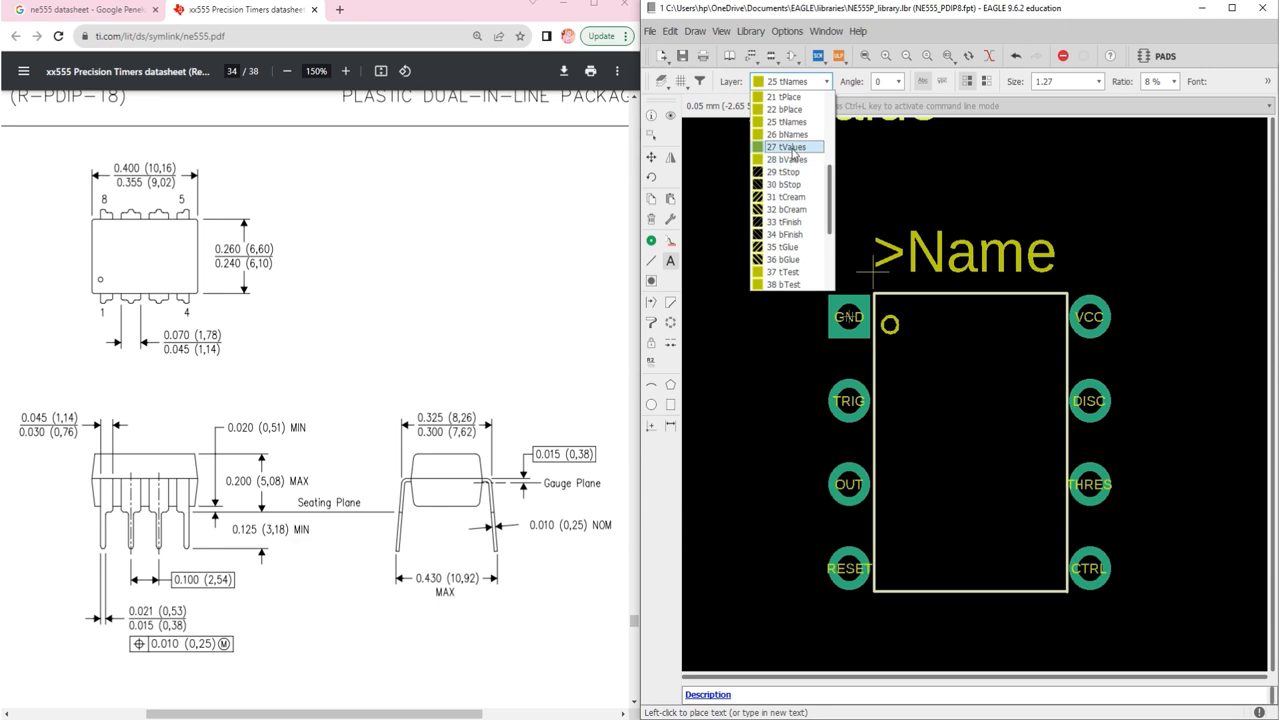
{"action": "left_click", "coordinate": [791, 148]}
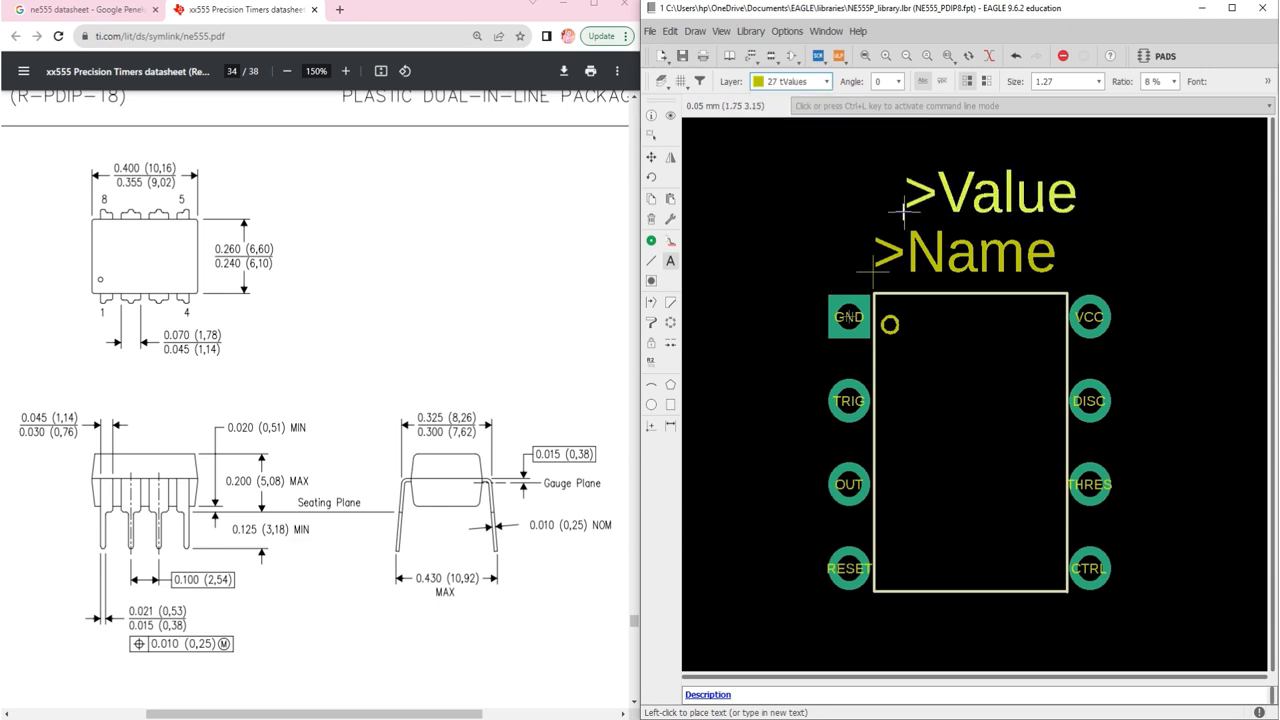
{"action": "scroll", "coordinate": [906, 200], "scroll_direction": "down", "scroll_amount": 4}
{"action": "scroll", "coordinate": [906, 415], "scroll_direction": "up", "scroll_amount": 2}
{"action": "scroll", "coordinate": [907, 422], "scroll_direction": "up", "scroll_amount": 2}
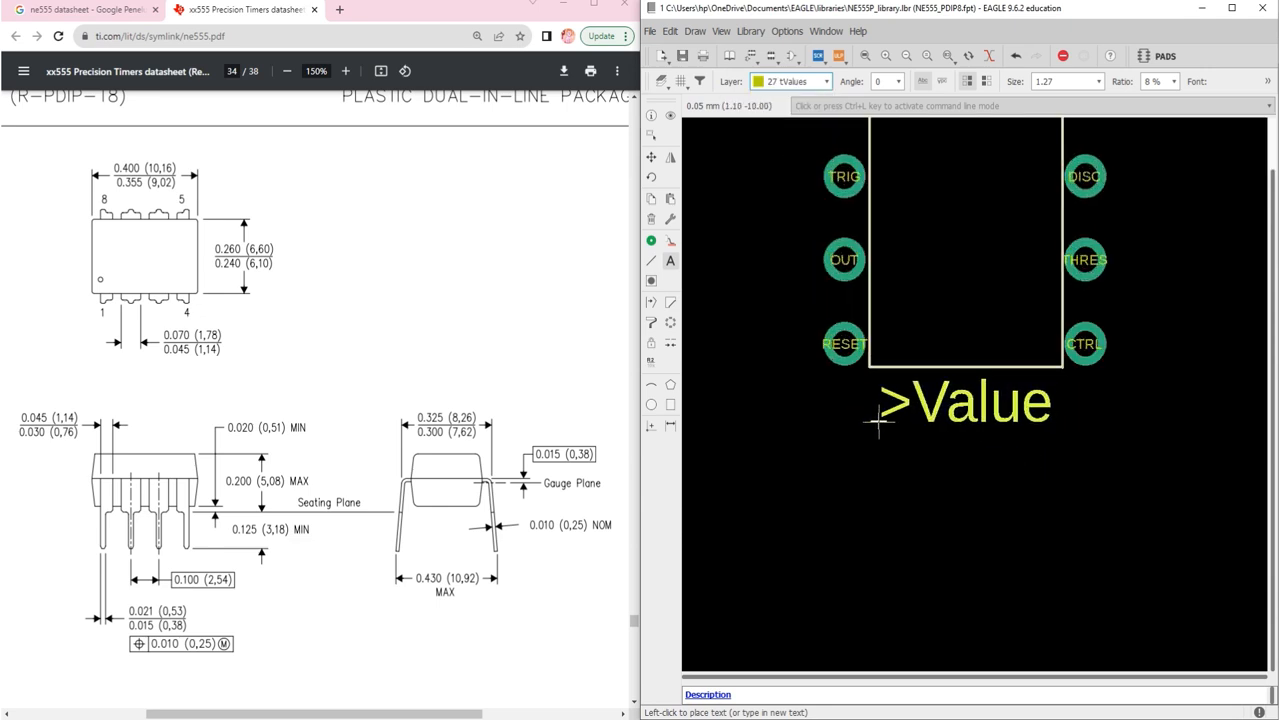
{"action": "left_click", "coordinate": [878, 422]}
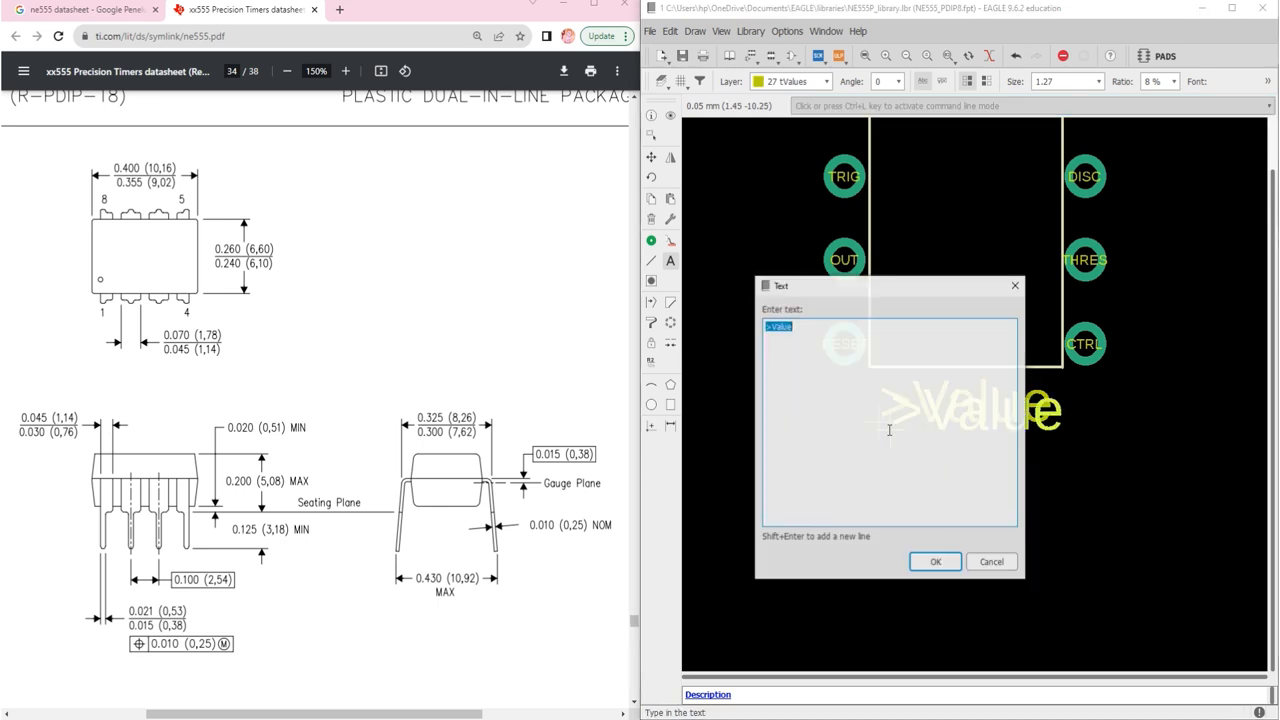
Step: Stop adding text and check the layer list, keeping tValues selected
{"action": "left_click", "coordinate": [1017, 286]}
{"action": "scroll", "coordinate": [877, 428], "scroll_direction": "down", "scroll_amount": 3}
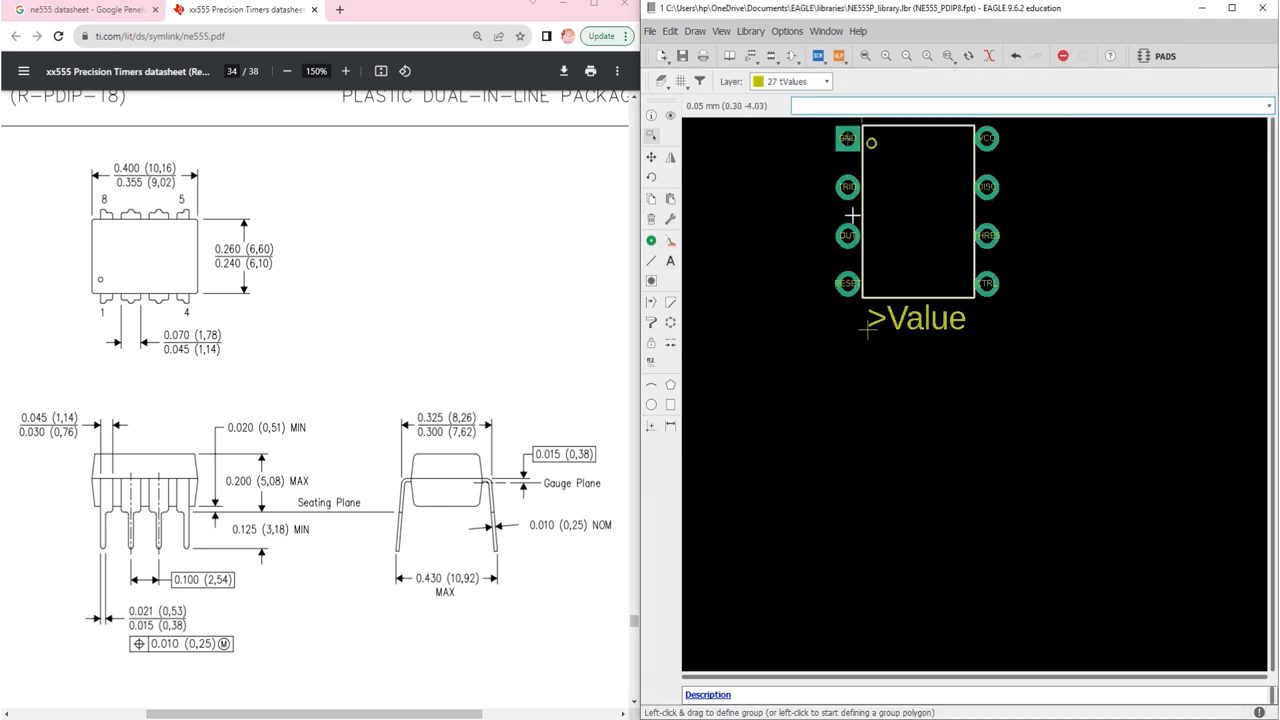
{"action": "scroll", "coordinate": [872, 174], "scroll_direction": "up", "scroll_amount": 2}
{"action": "left_click", "coordinate": [828, 82]}
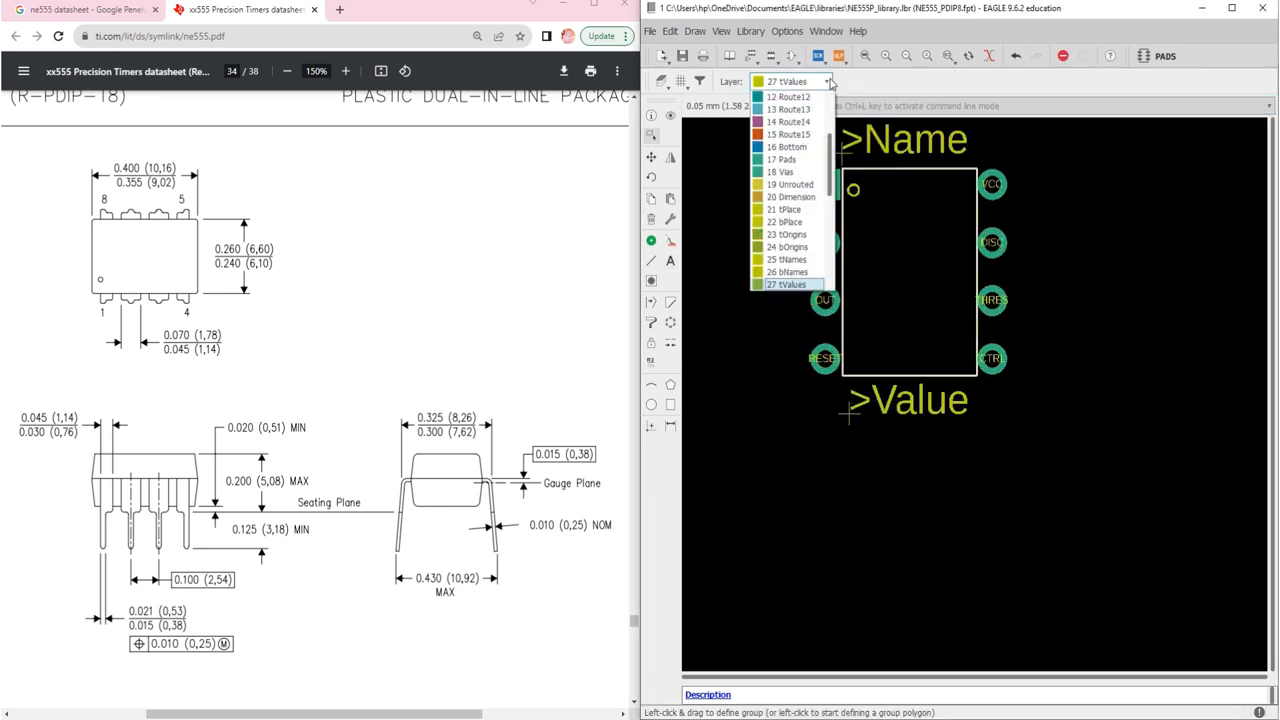
{"action": "left_click", "coordinate": [800, 289]}
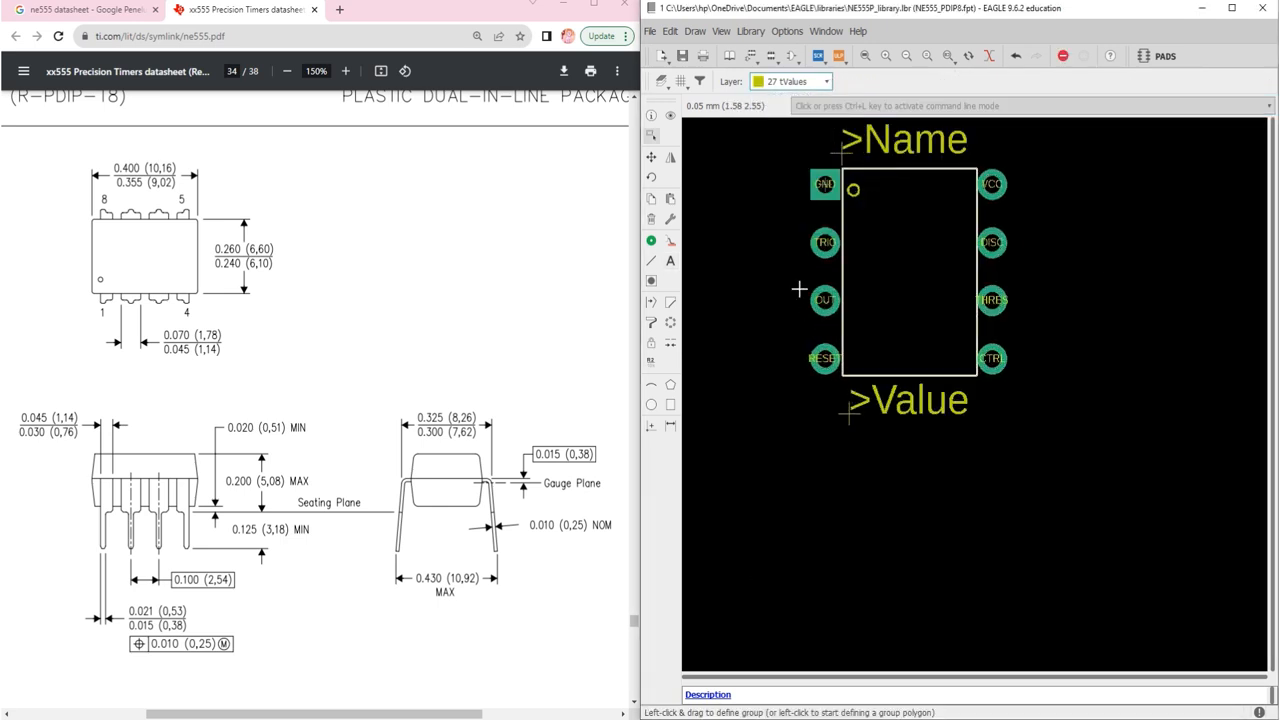
{"action": "left_click", "coordinate": [826, 81]}
{"action": "left_click", "coordinate": [783, 283]}
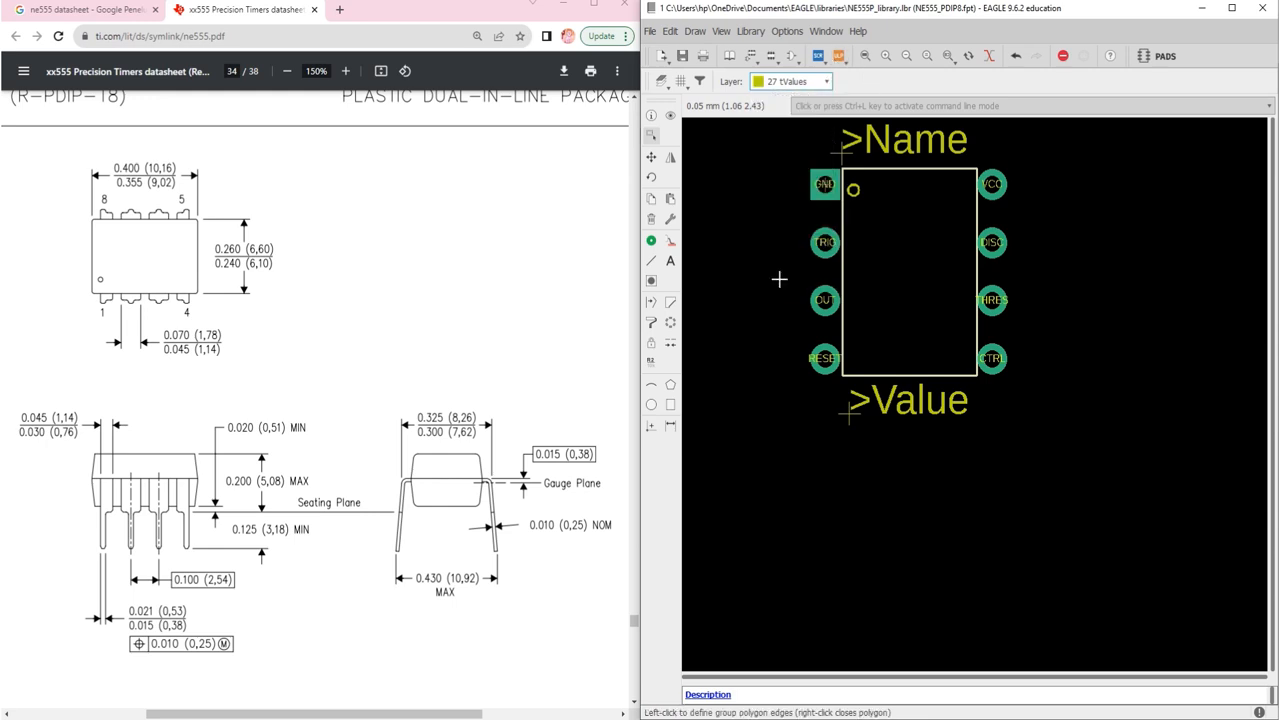
{"action": "left_click", "coordinate": [795, 82]}
Step: Change the colour of layer 27 tValues to light grey
{"action": "left_click", "coordinate": [661, 81]}
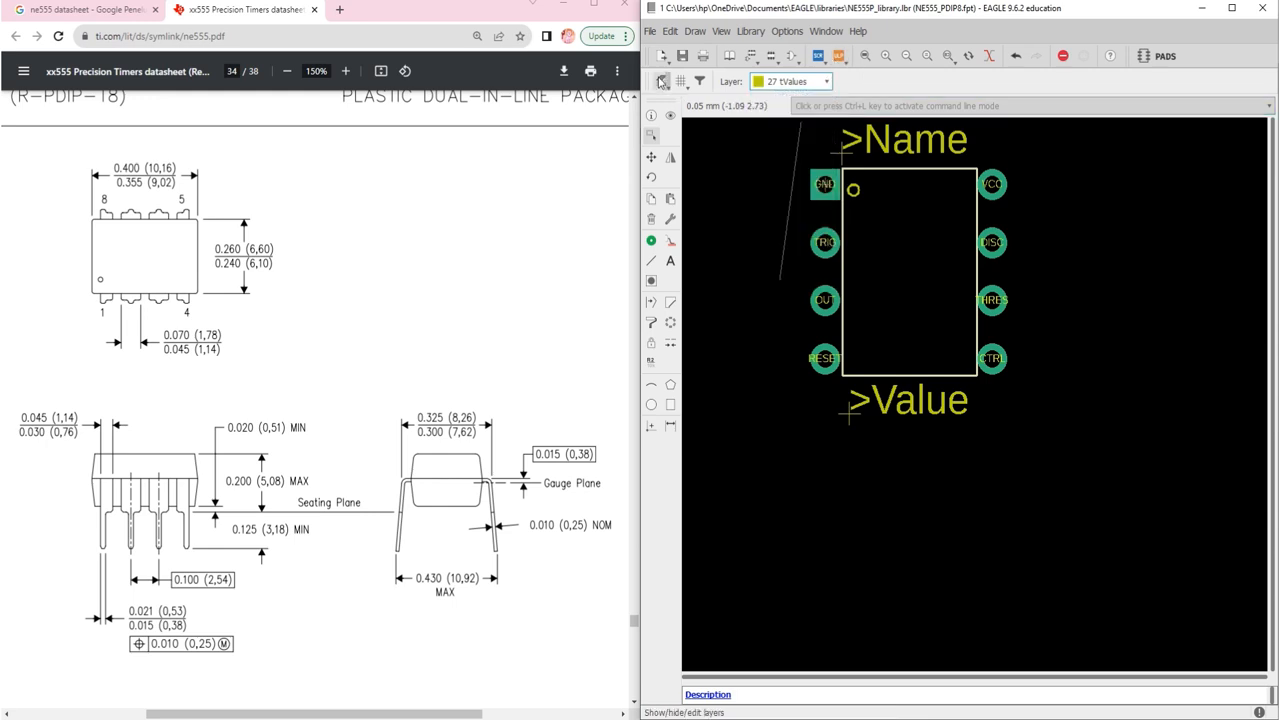
{"action": "left_click", "coordinate": [661, 81]}
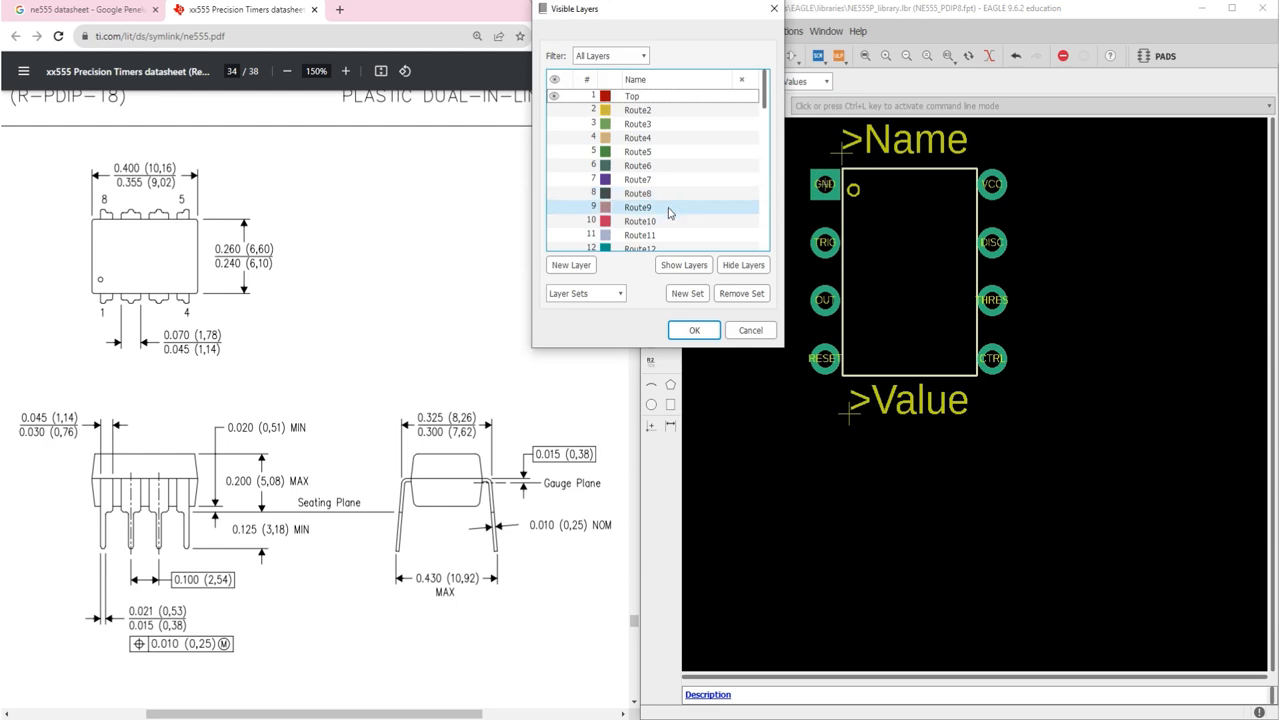
{"action": "scroll", "coordinate": [669, 213], "scroll_direction": "down", "scroll_amount": 8}
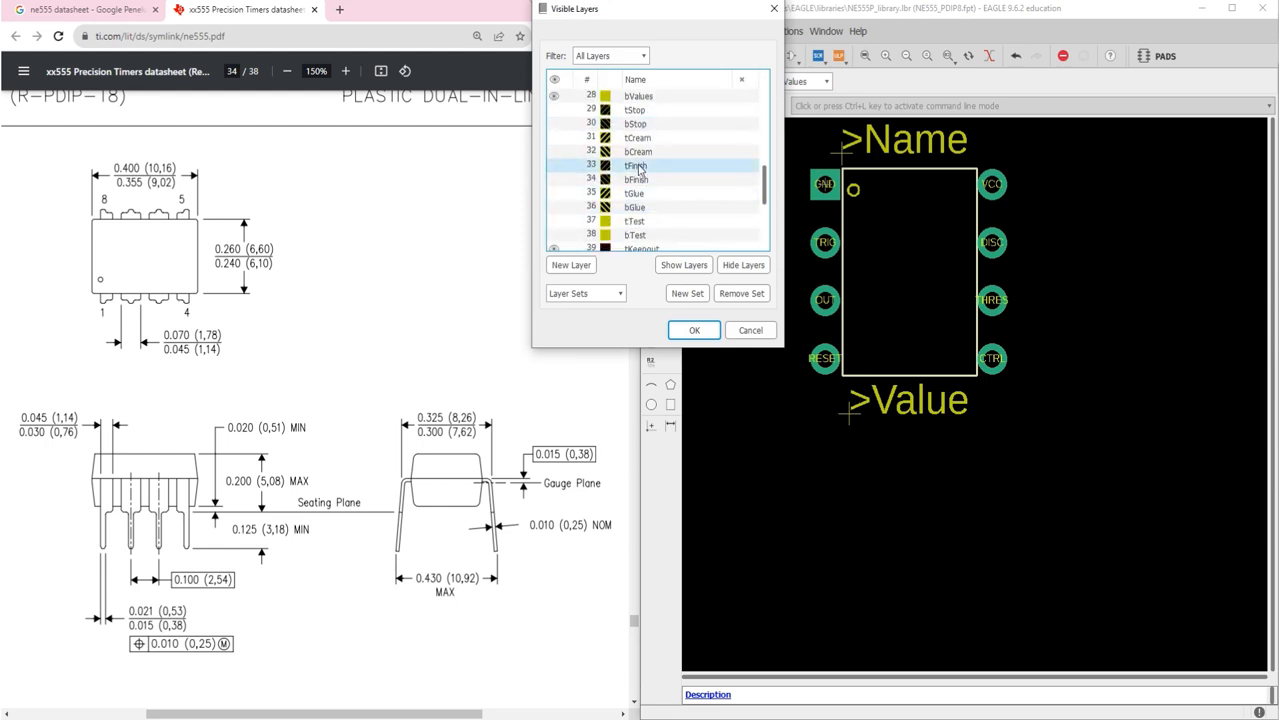
{"action": "double_click", "coordinate": [636, 124]}
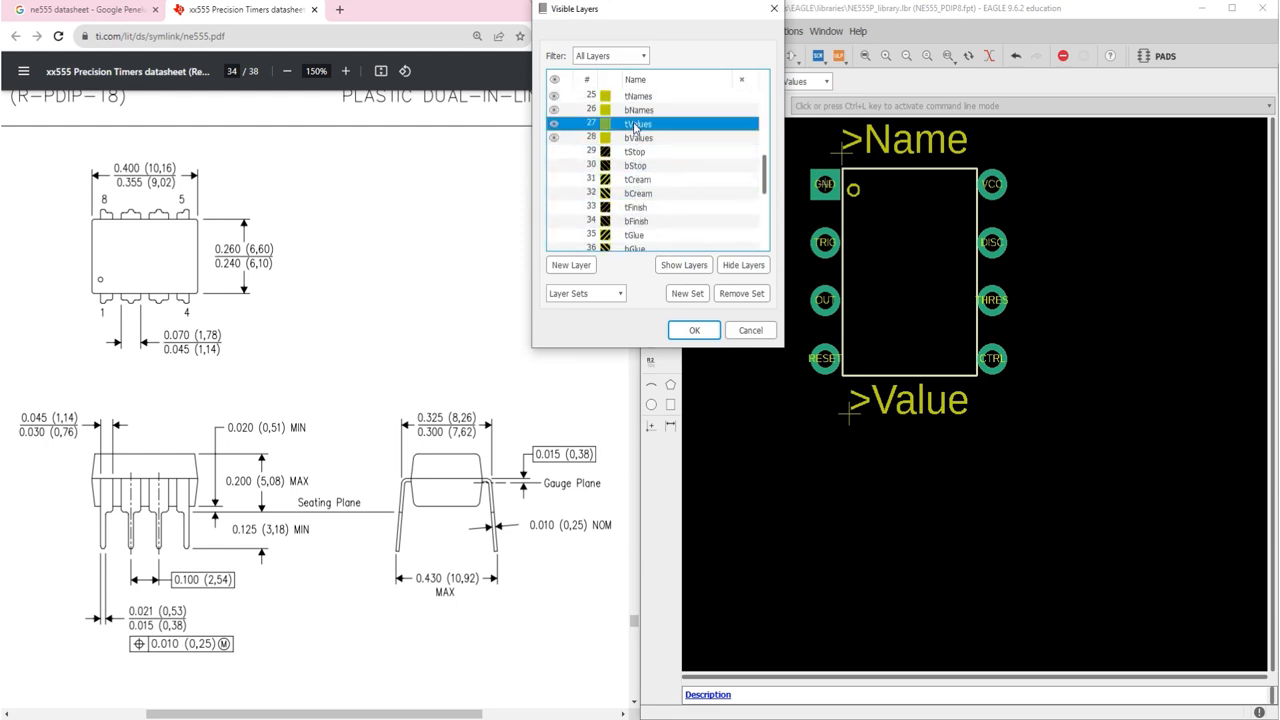
{"action": "left_click", "coordinate": [648, 79]}
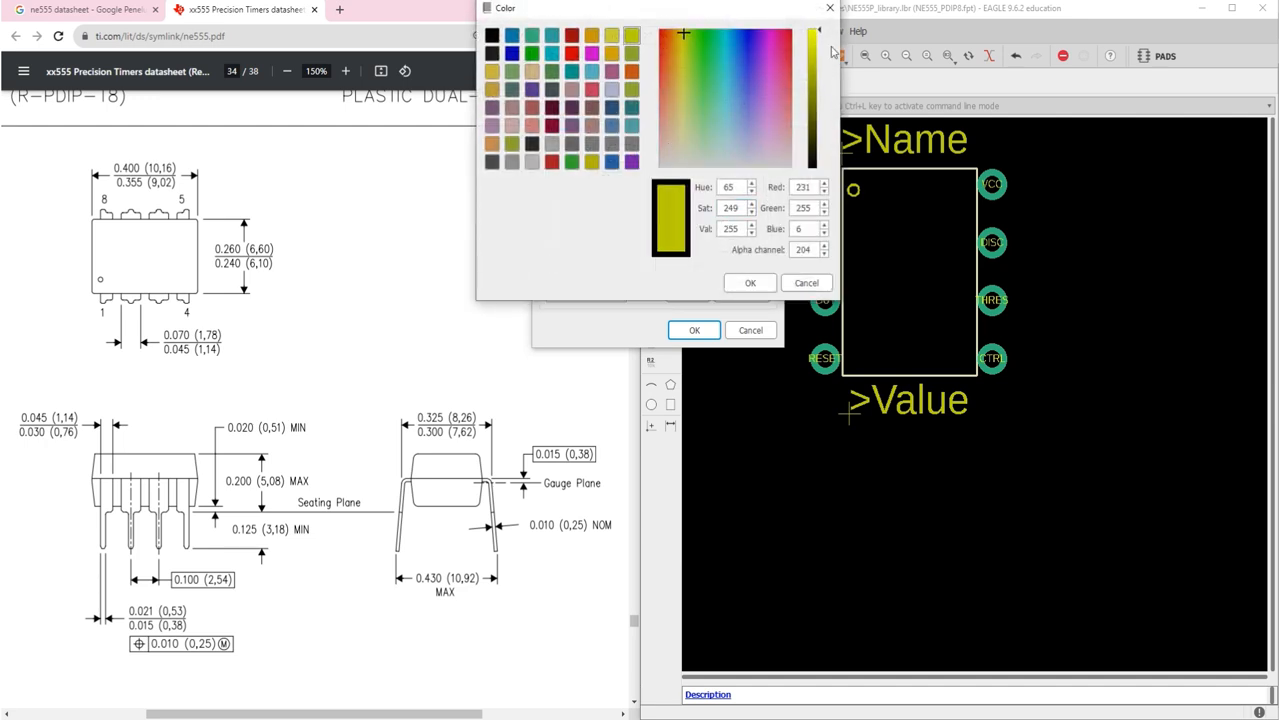
{"action": "left_click", "coordinate": [531, 161]}
{"action": "left_click", "coordinate": [753, 282]}
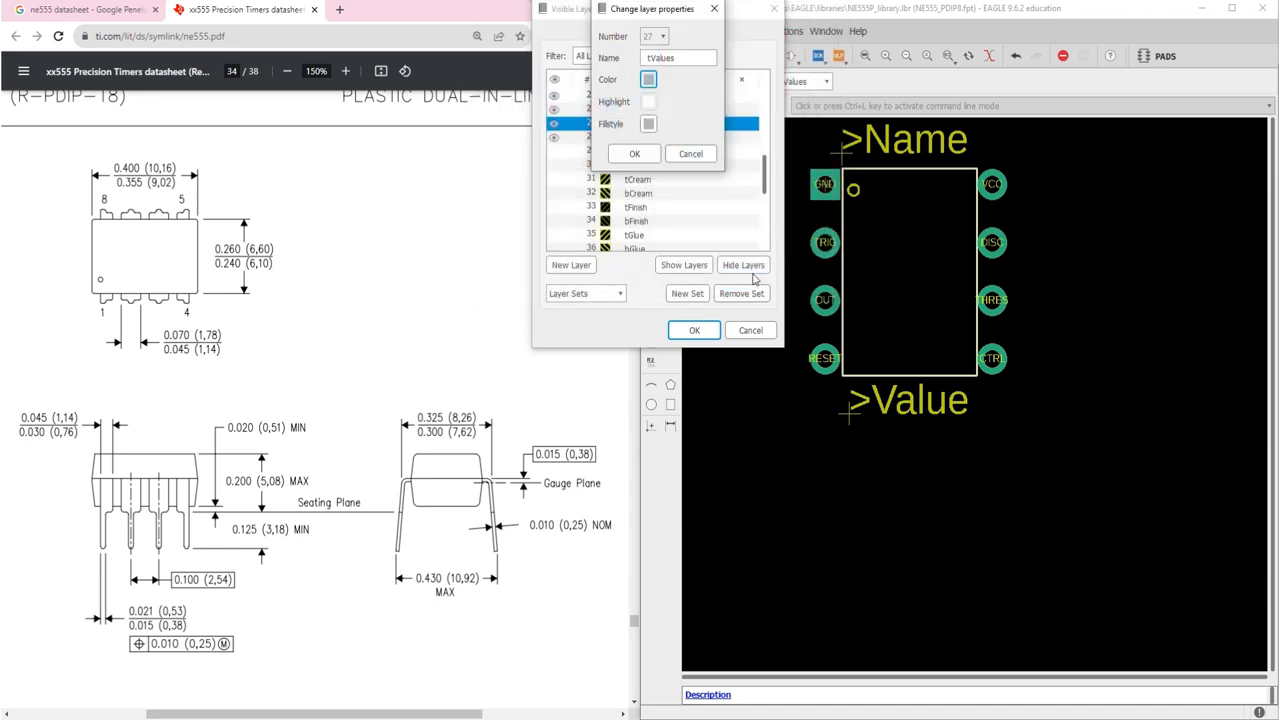
{"action": "left_click", "coordinate": [637, 153]}
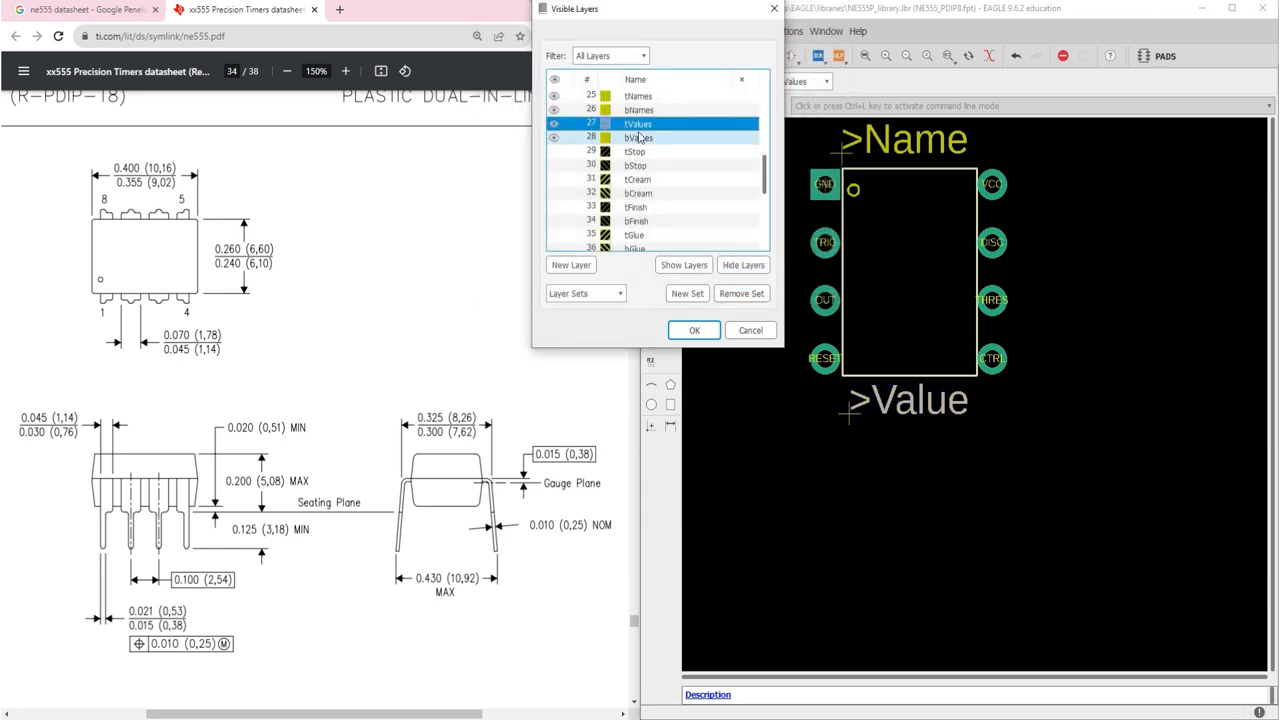
Step: Change layer 25 tNames to light grey and close the layer settings
{"action": "left_click", "coordinate": [631, 97]}
{"action": "double_click", "coordinate": [631, 97]}
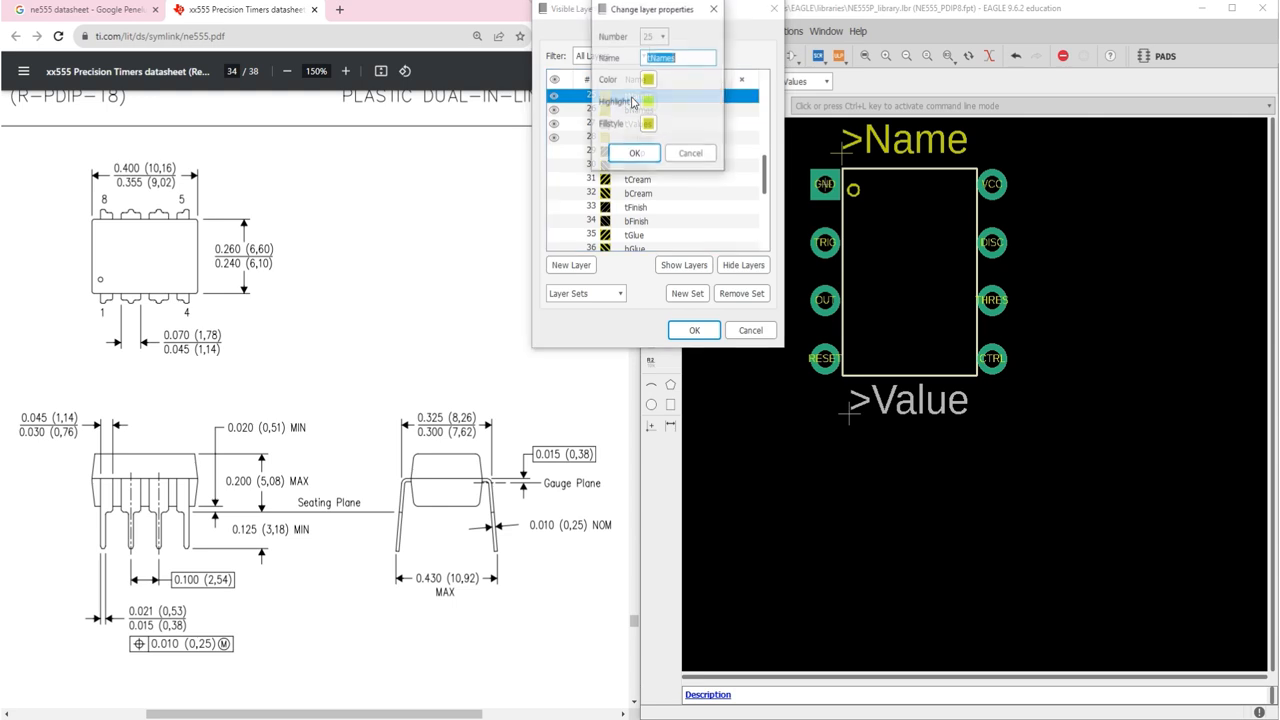
{"action": "left_click", "coordinate": [648, 82]}
{"action": "left_click", "coordinate": [531, 162]}
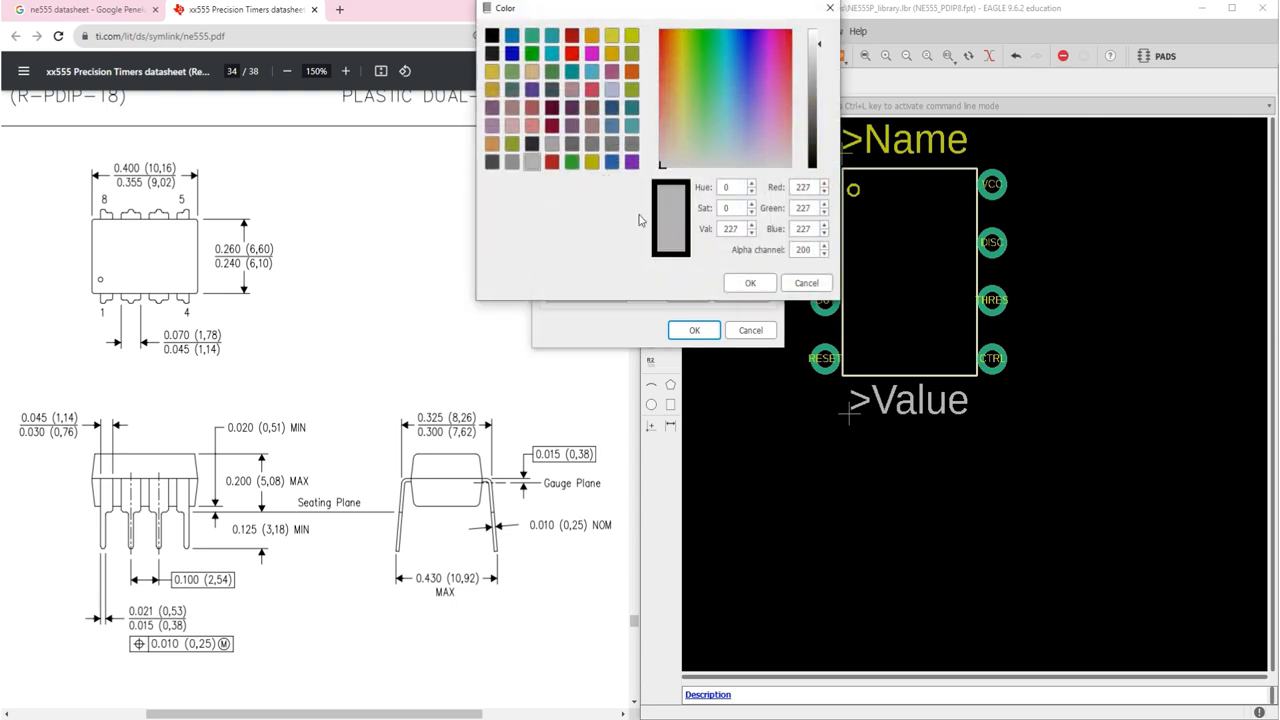
{"action": "left_click", "coordinate": [752, 285]}
{"action": "left_click", "coordinate": [634, 153]}
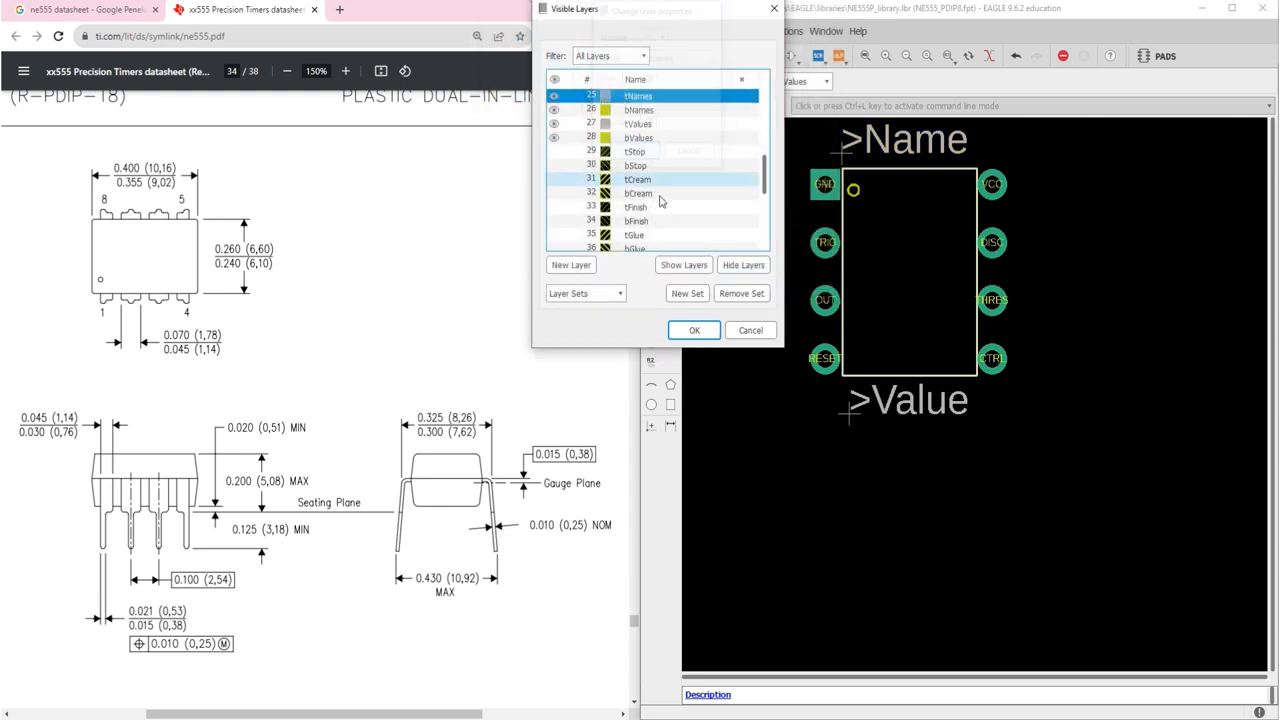
{"action": "left_click", "coordinate": [694, 330]}
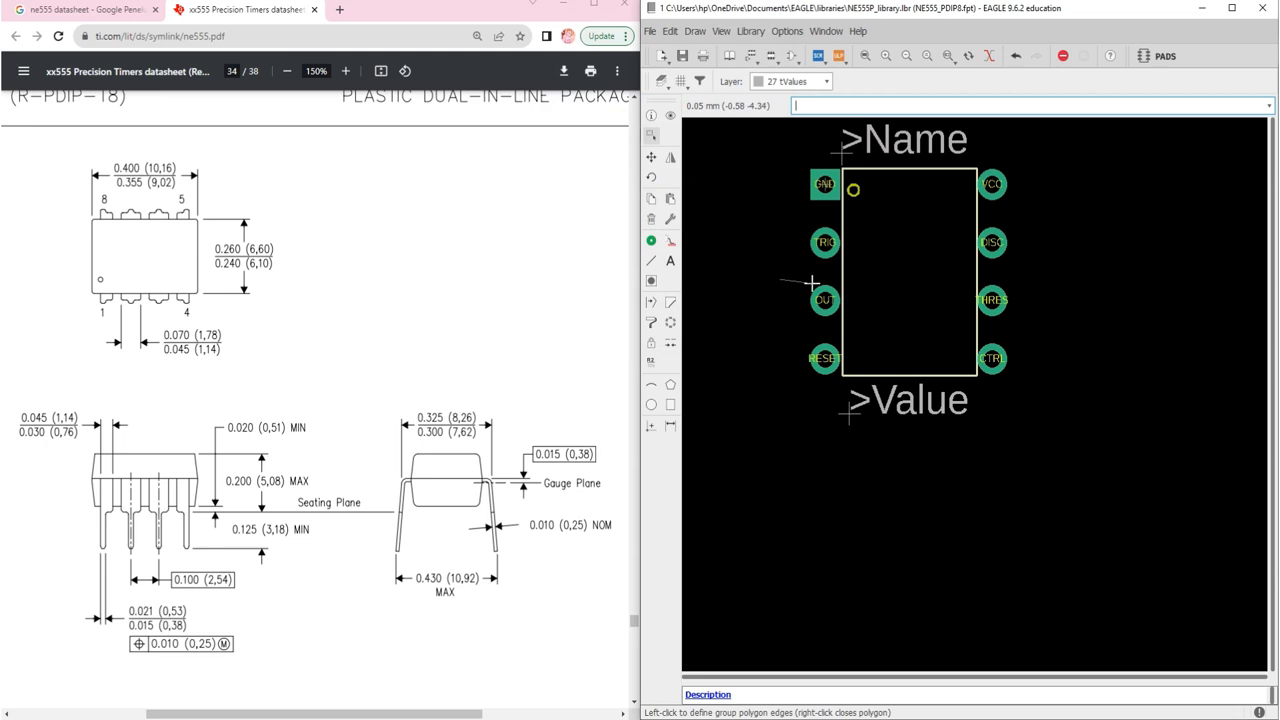
Step: Resize >Name to 0.6096 and move it just above the package outline
{"action": "left_click", "coordinate": [651, 115]}
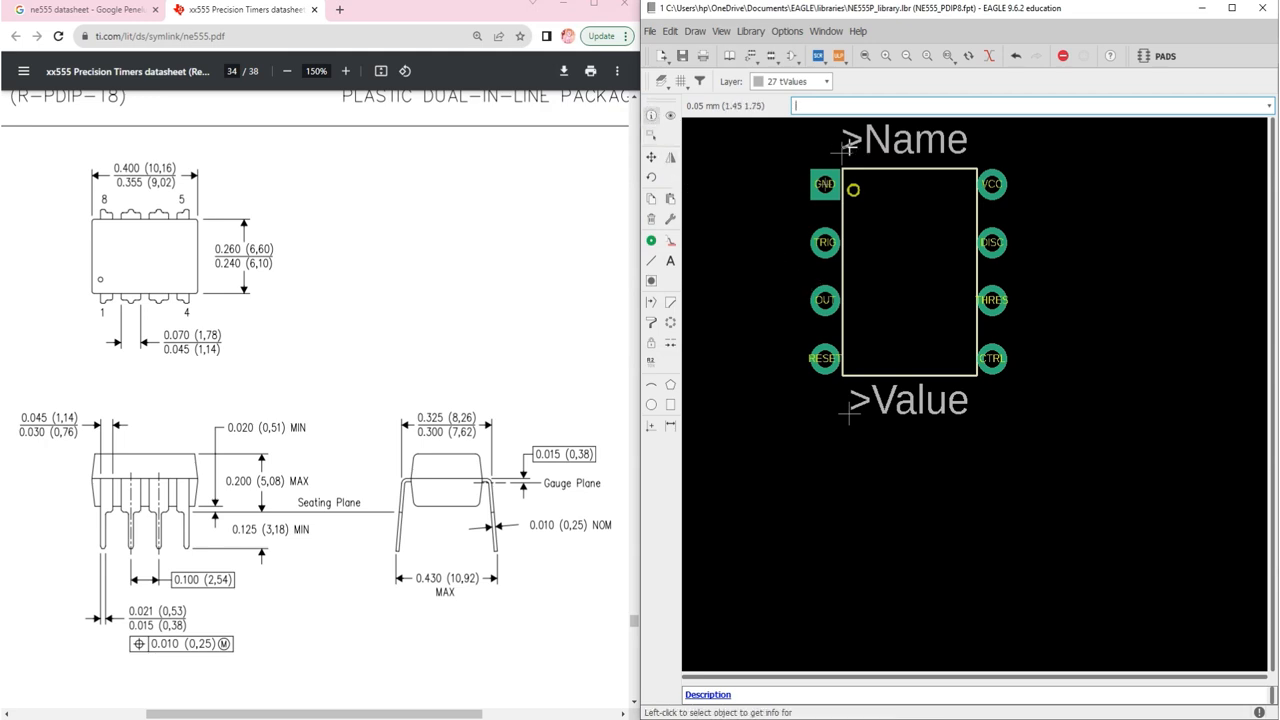
{"action": "left_click", "coordinate": [848, 152]}
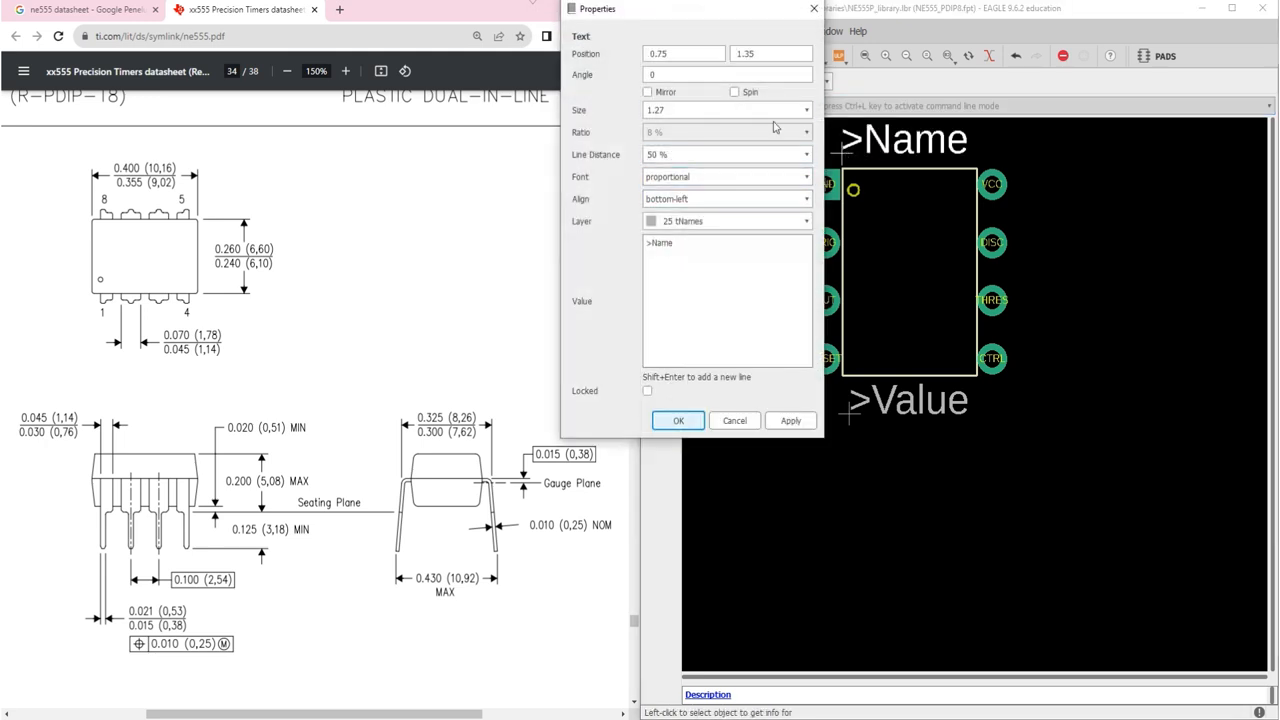
{"action": "left_click", "coordinate": [805, 120]}
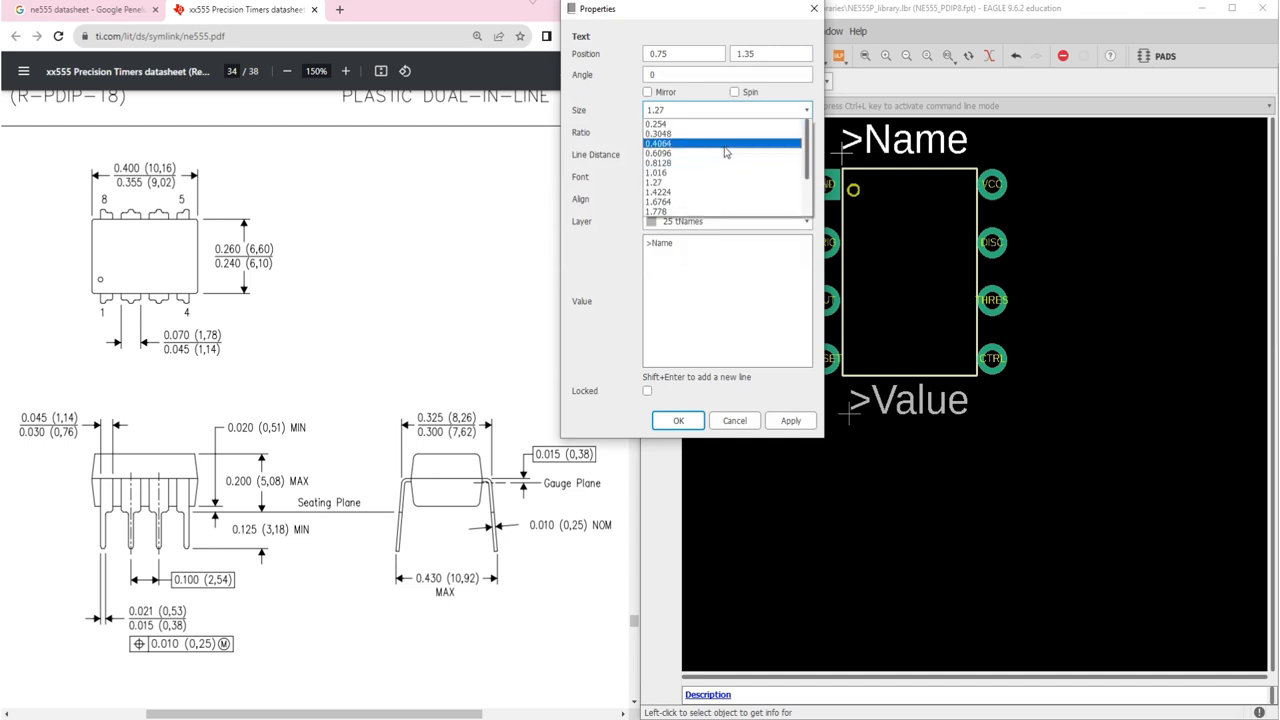
{"action": "left_click", "coordinate": [726, 153]}
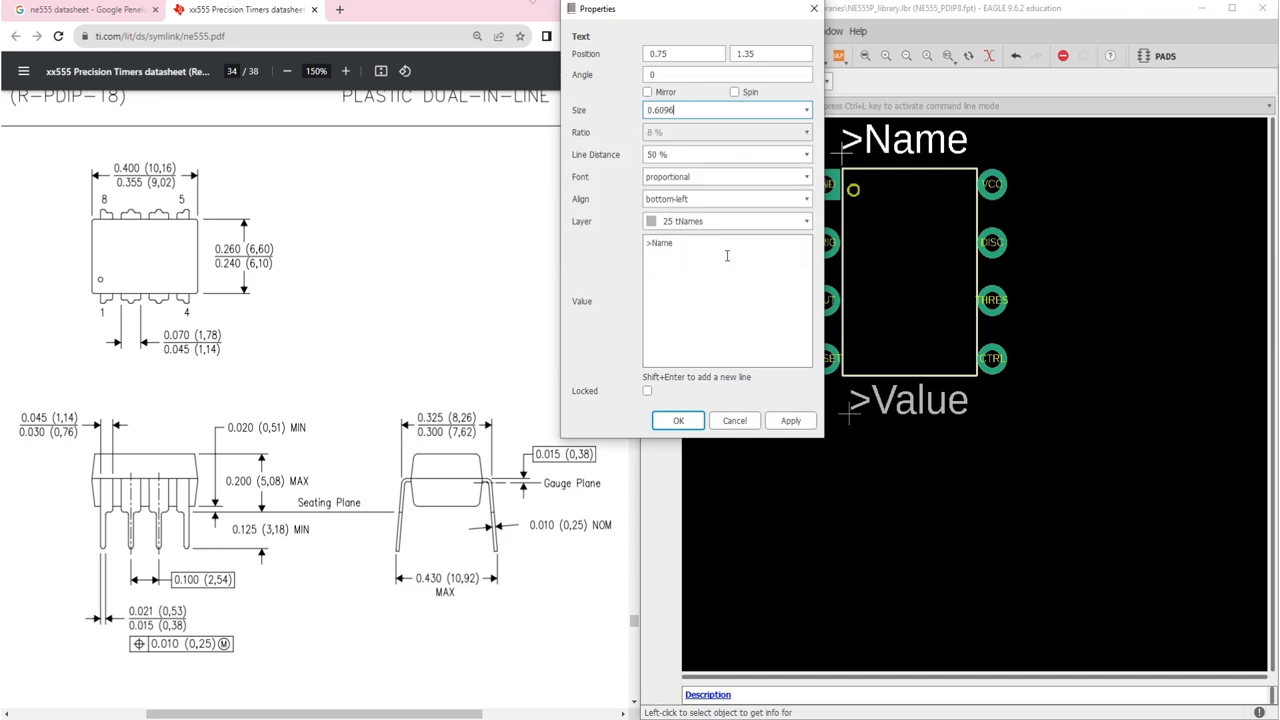
{"action": "left_click", "coordinate": [699, 416]}
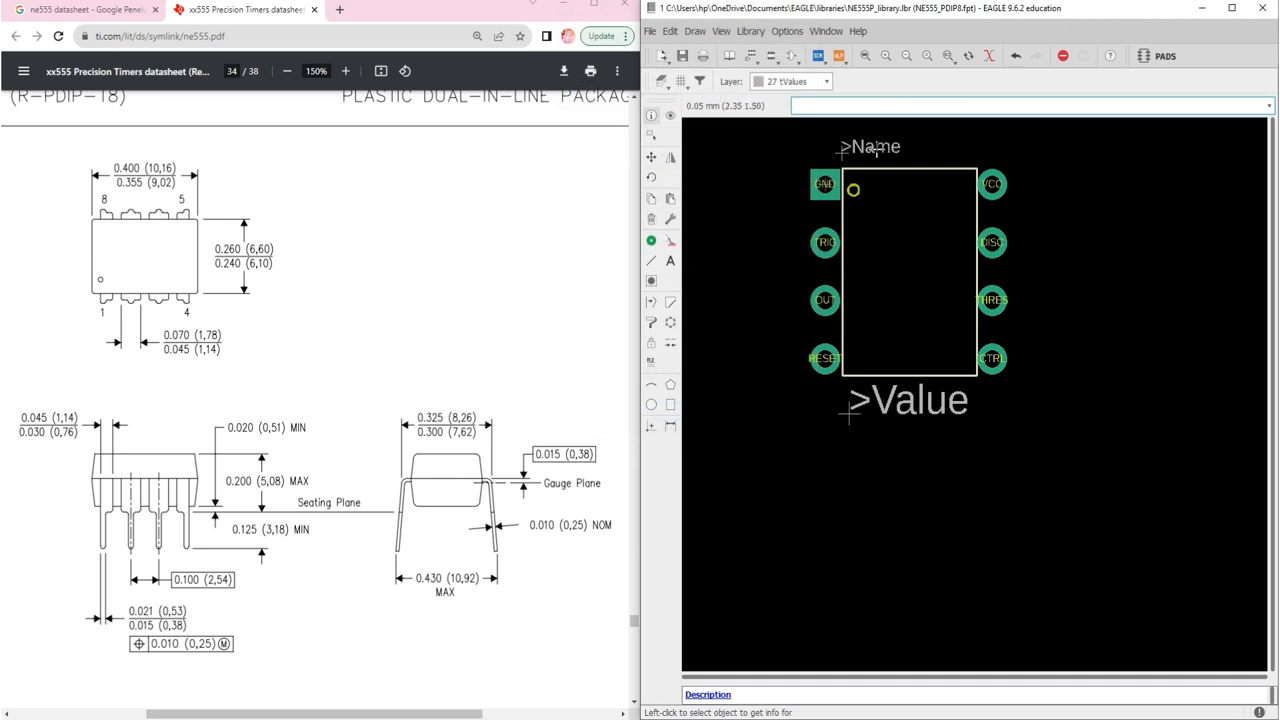
{"action": "left_click", "coordinate": [651, 157]}
{"action": "left_click", "coordinate": [845, 152]}
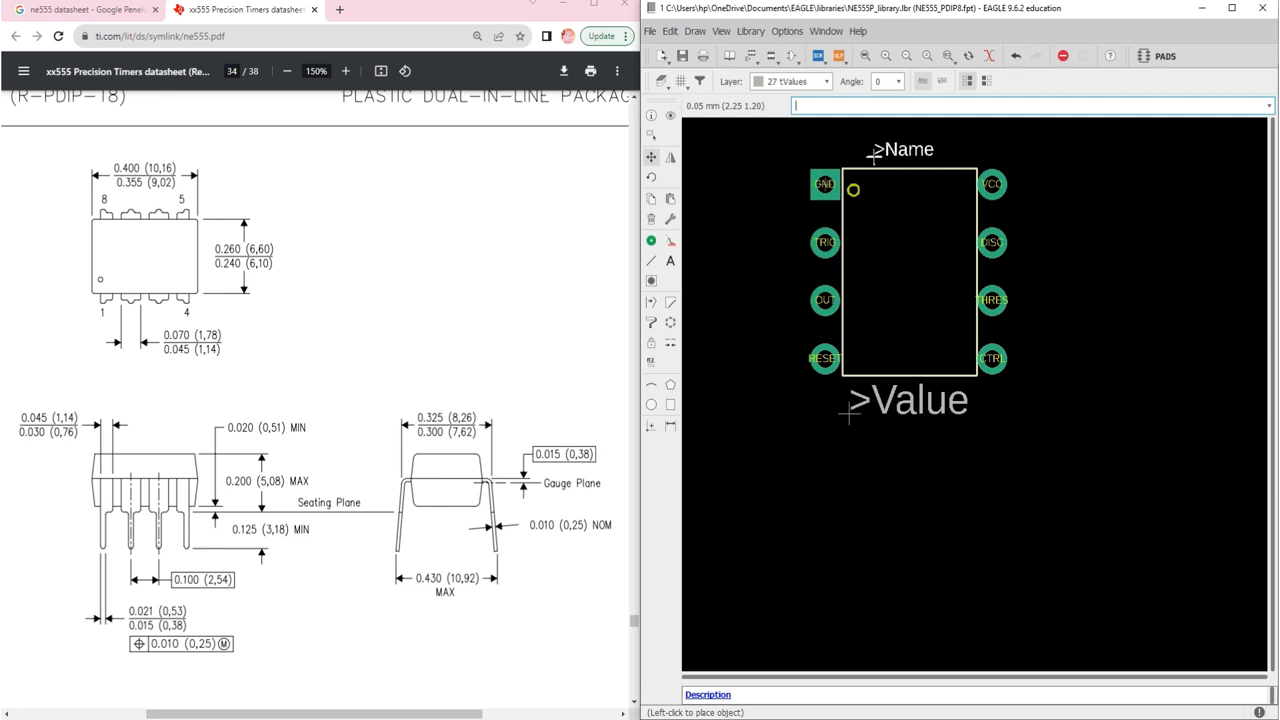
{"action": "left_click", "coordinate": [875, 155]}
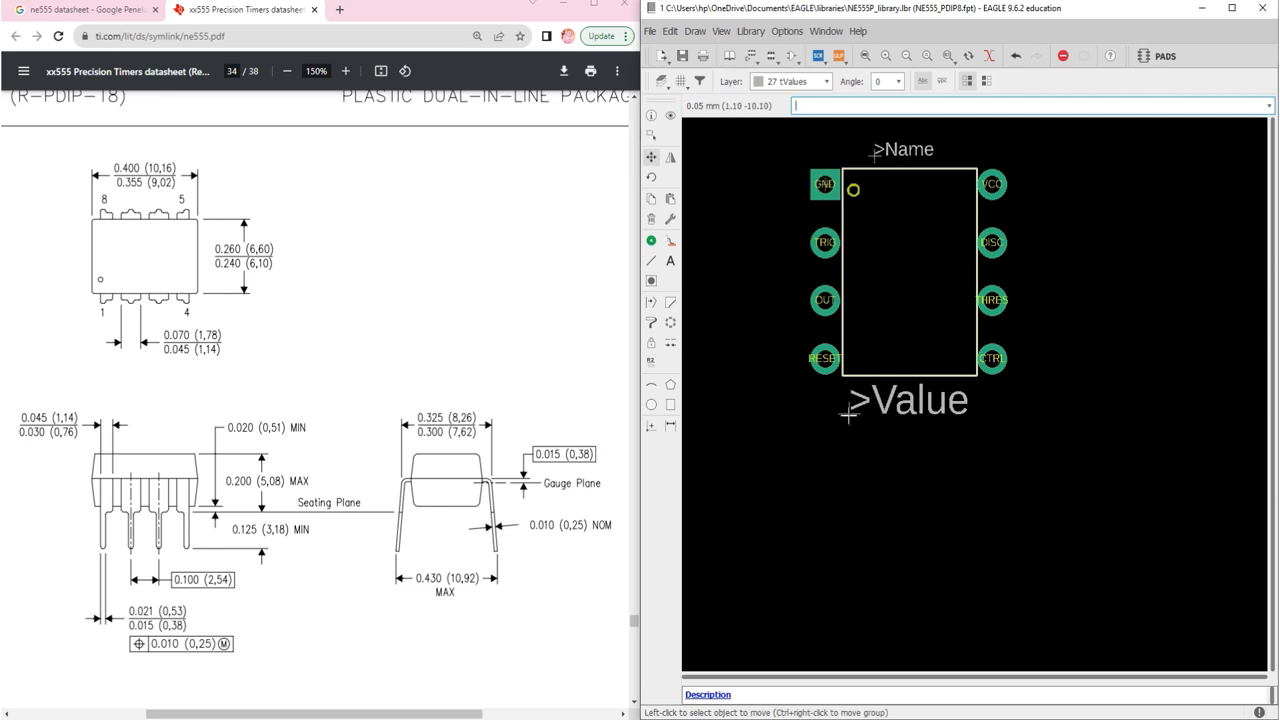
Step: Resize >Value to 0.6096 and move it just below the package outline
{"action": "left_click", "coordinate": [651, 115]}
{"action": "left_click", "coordinate": [847, 413]}
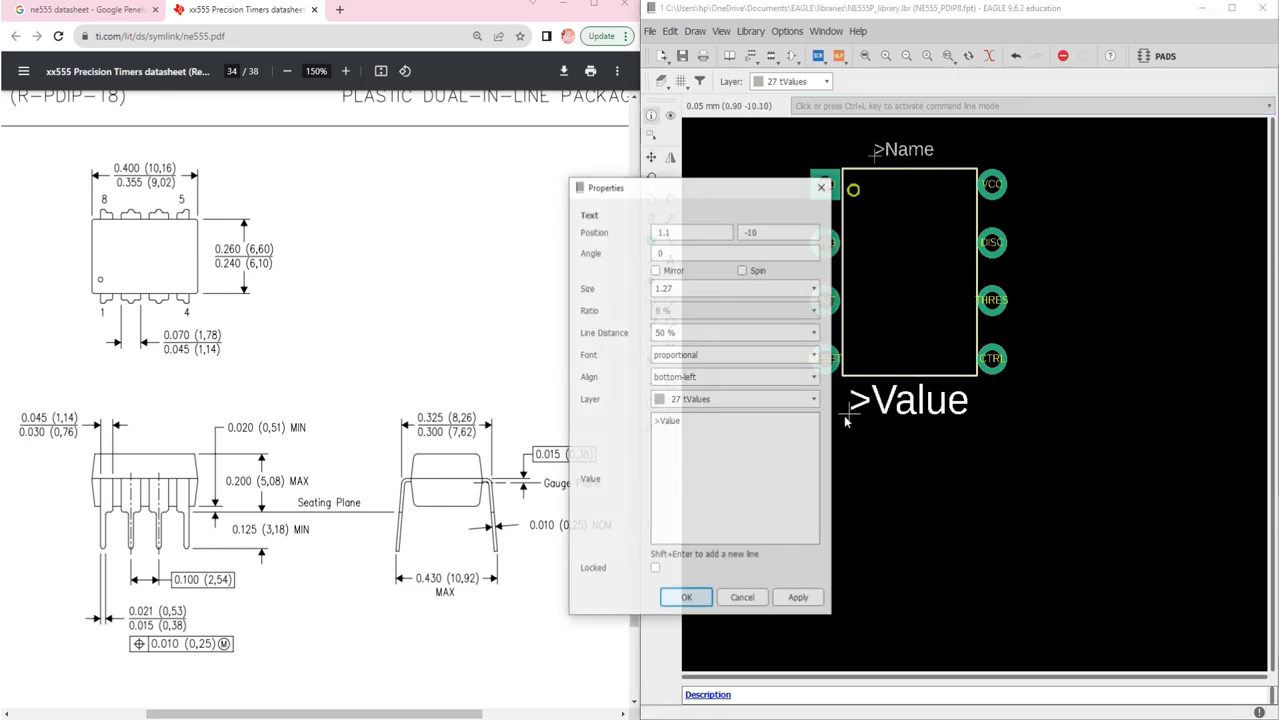
{"action": "left_click", "coordinate": [812, 292]}
{"action": "left_click", "coordinate": [753, 333]}
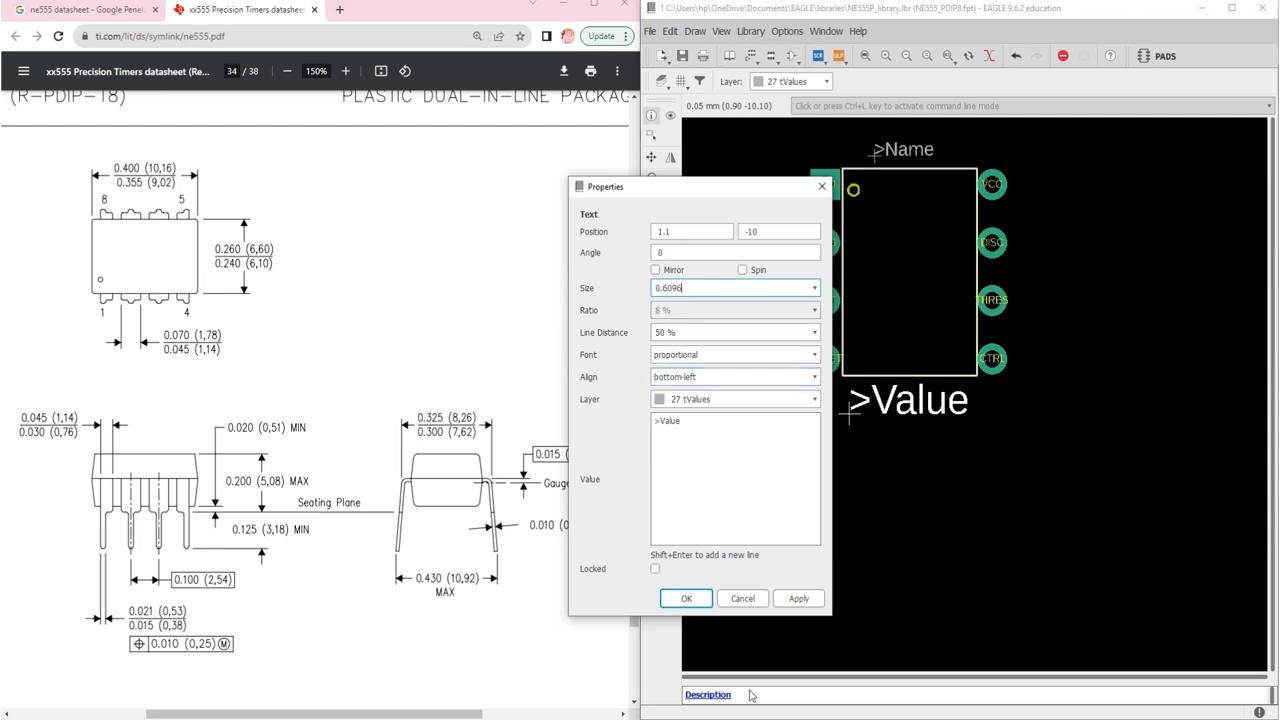
{"action": "left_click", "coordinate": [686, 598]}
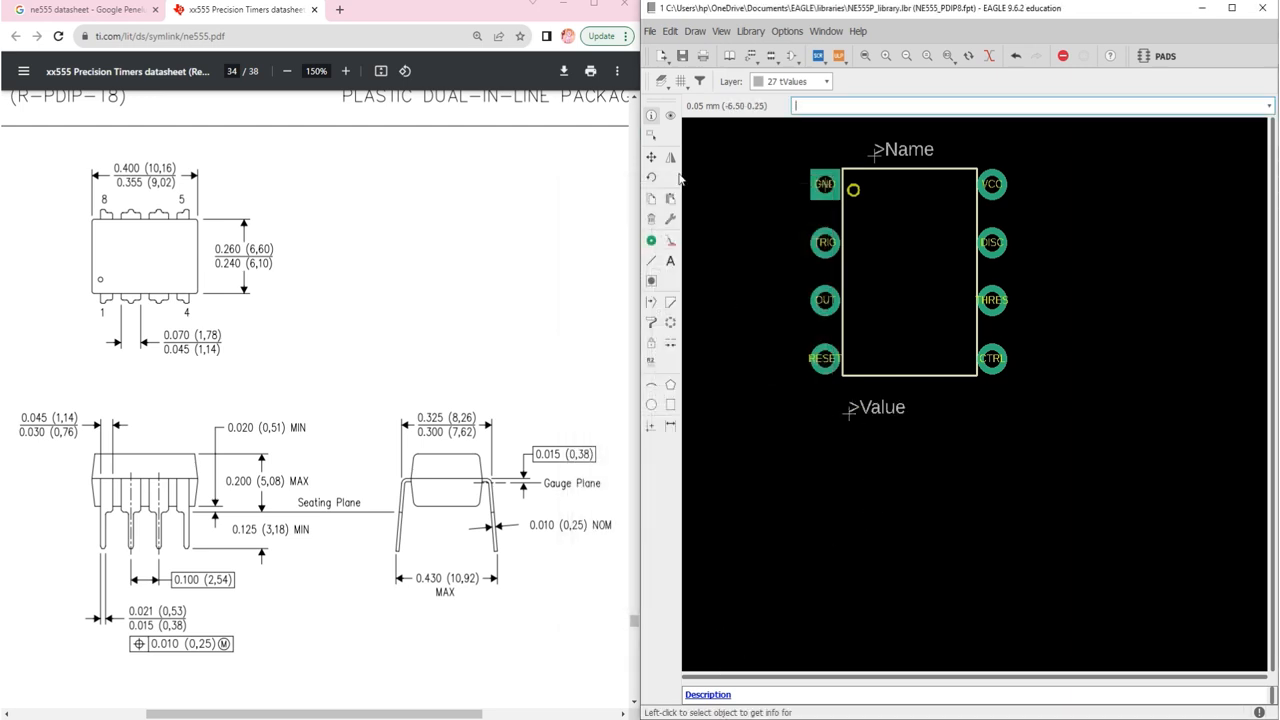
{"action": "left_click", "coordinate": [651, 157]}
{"action": "left_click", "coordinate": [849, 411]}
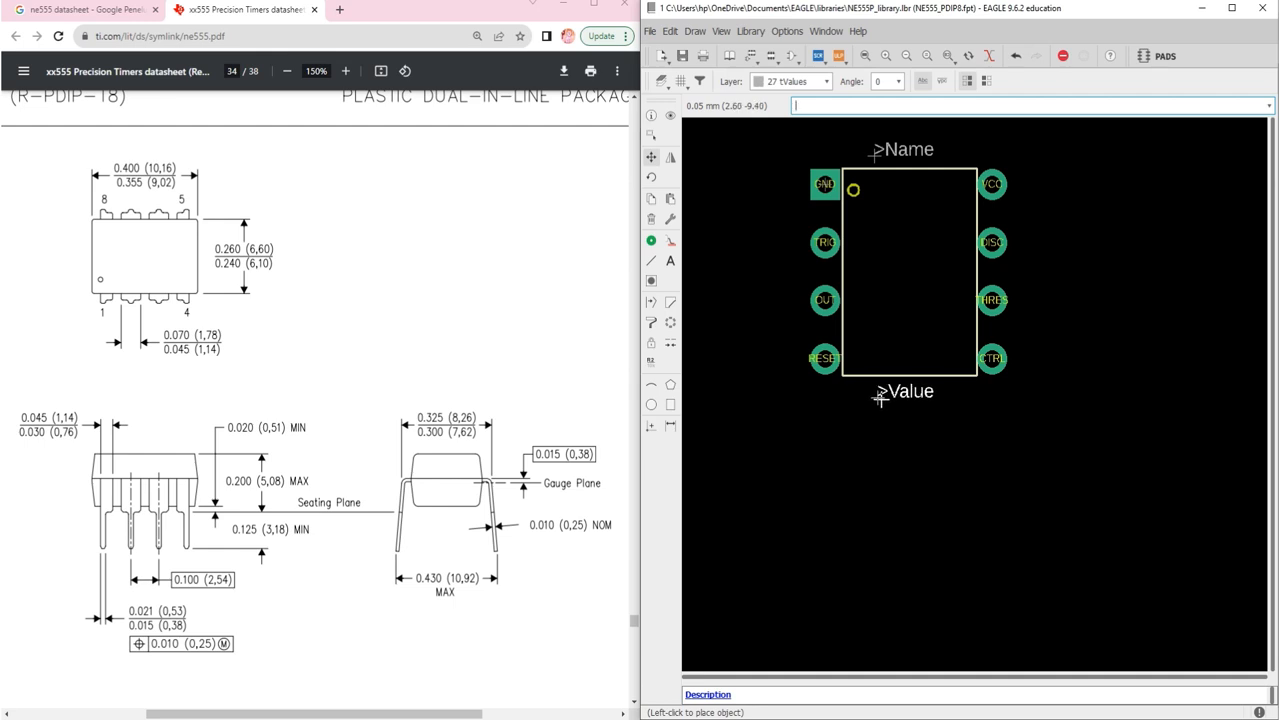
{"action": "left_click", "coordinate": [879, 398]}
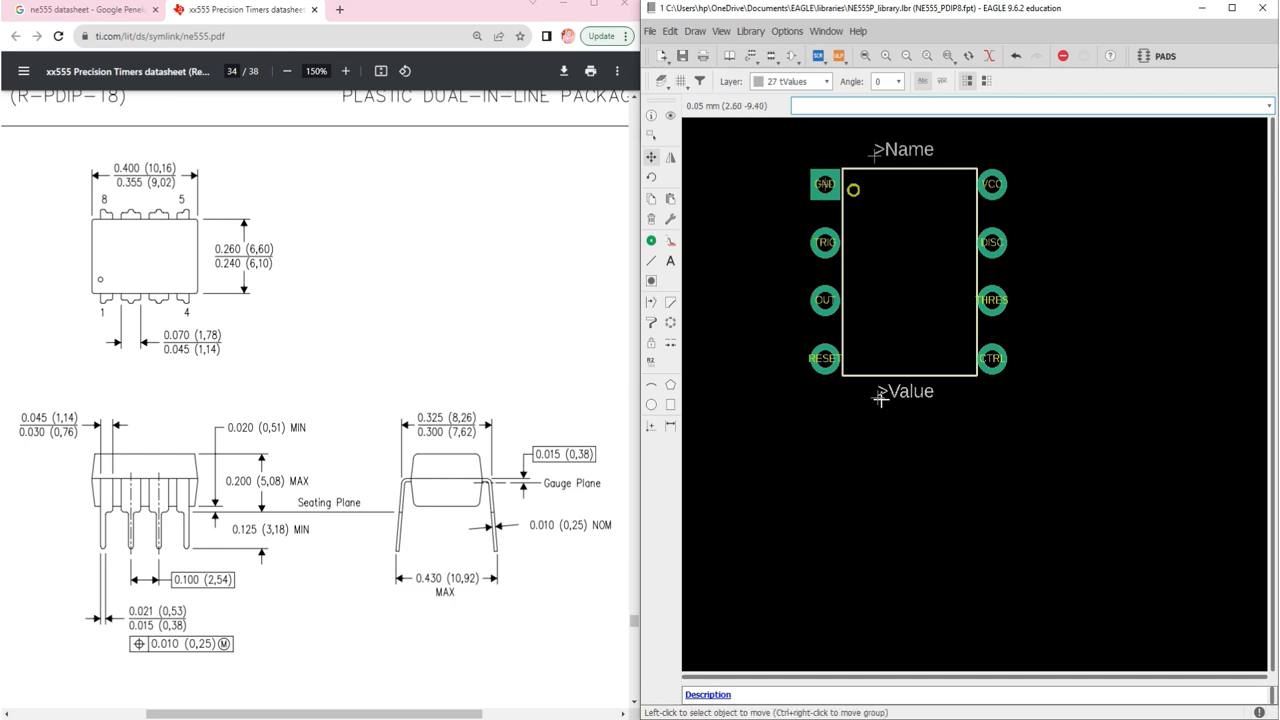
Step: Zoom to fit, save NE555P_library.lbr, and open a new browser tab
{"action": "left_click", "coordinate": [865, 58]}
{"action": "key", "text": "ctrl+s"}
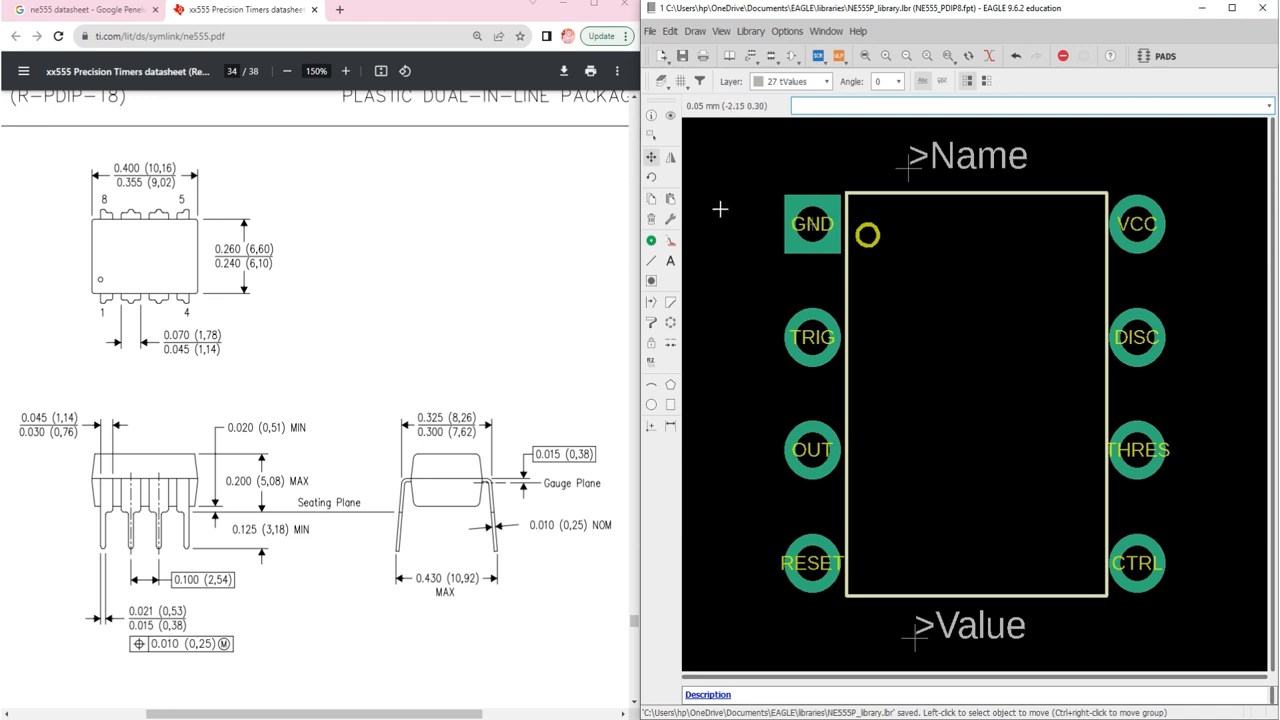
{"action": "left_click", "coordinate": [339, 10]}
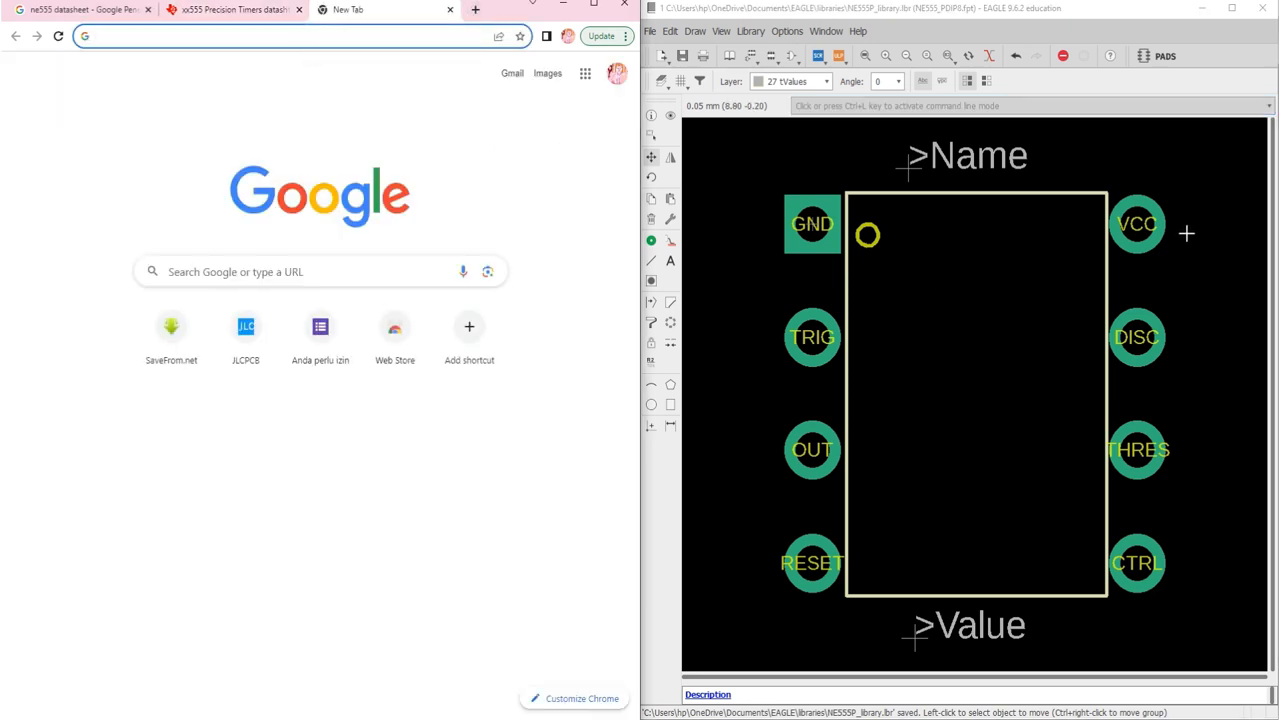
Step: Maximize Chrome and search Google for 'ne555 eagle library'
{"action": "left_click", "coordinate": [596, 6]}
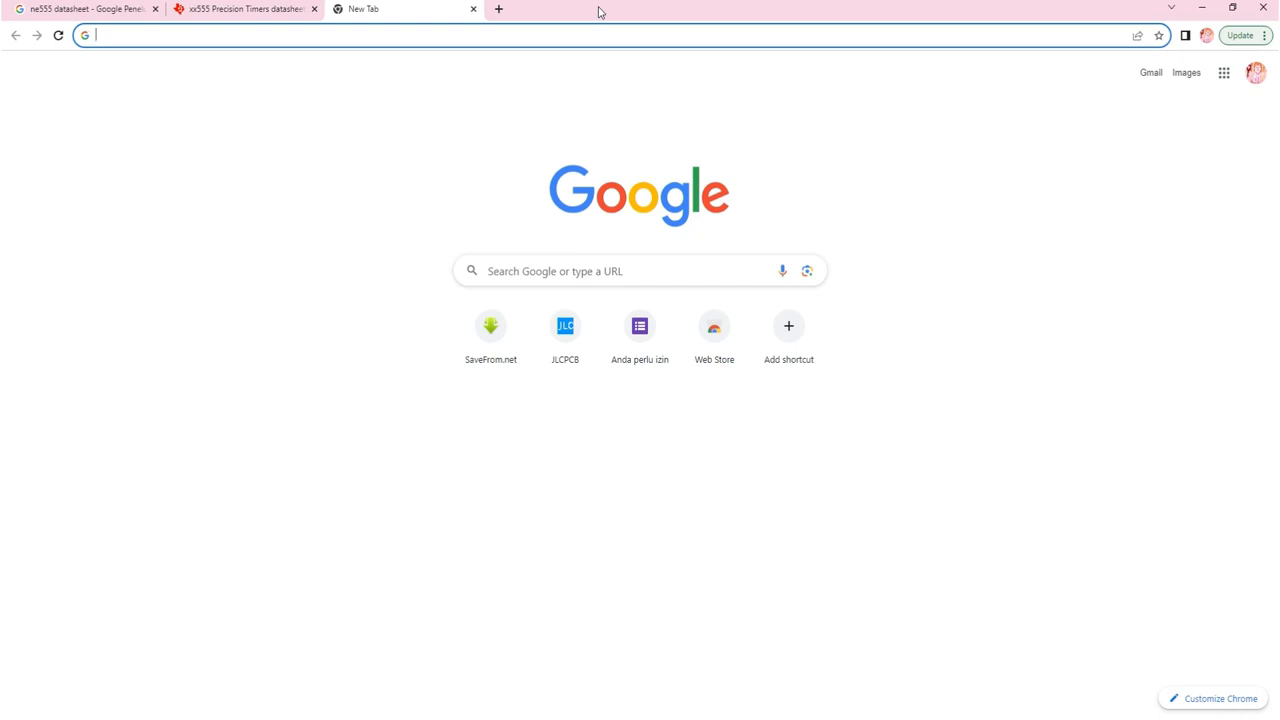
{"action": "type", "text": "NE"}
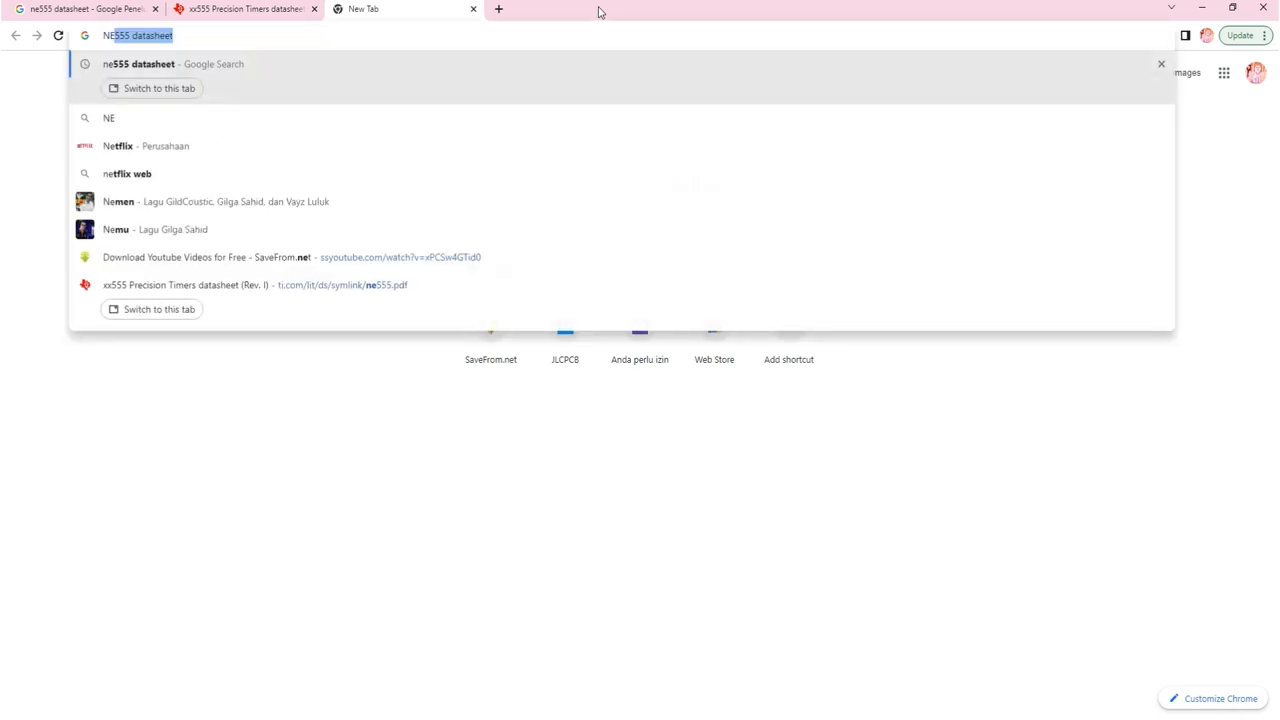
{"action": "type", "text": "555 eag"}
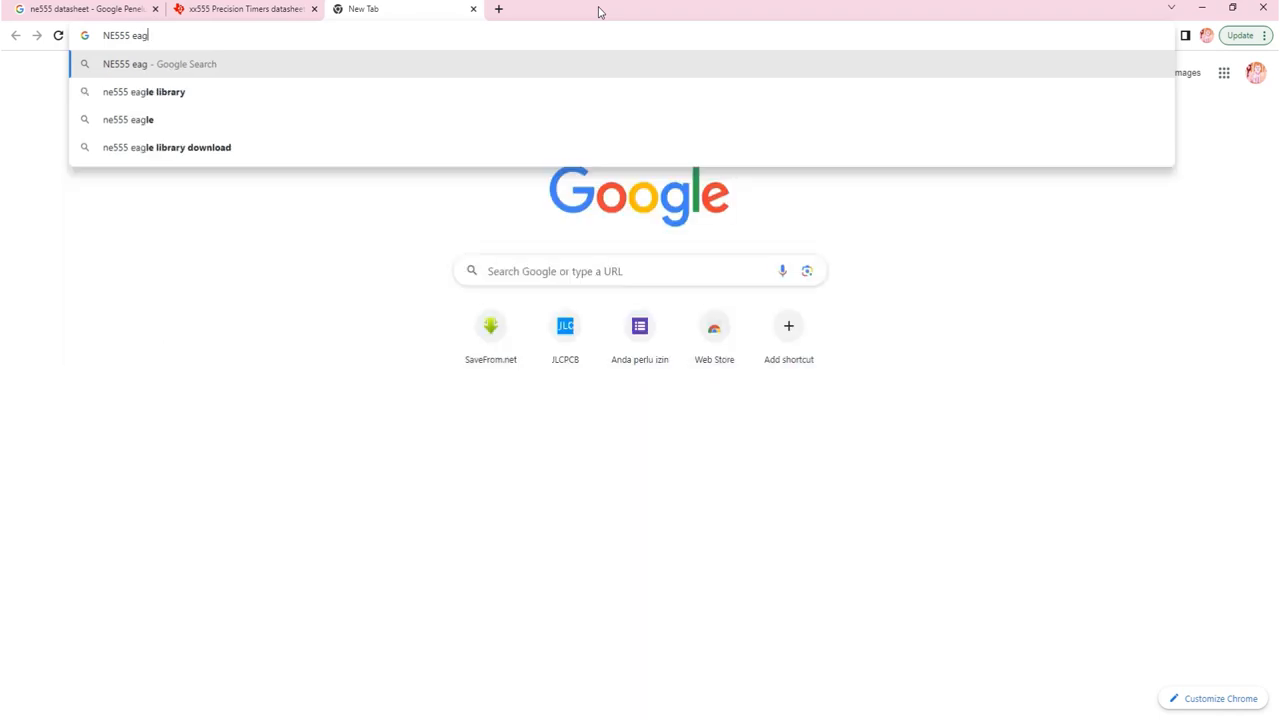
{"action": "key", "text": "Down"}
{"action": "key", "text": "Return"}
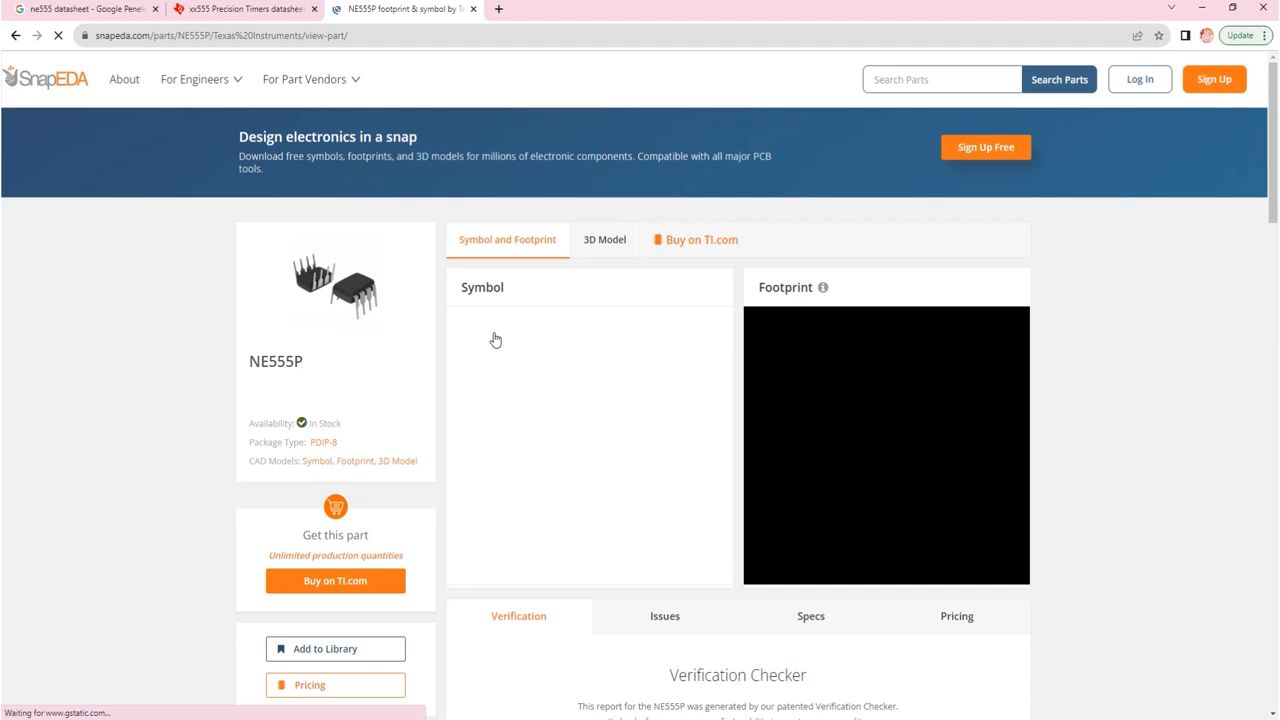
Step: Request the NE555P symbol and footprint from SnapEDA in EAGLE format
{"action": "scroll", "coordinate": [594, 306], "scroll_direction": "down", "scroll_amount": 1}
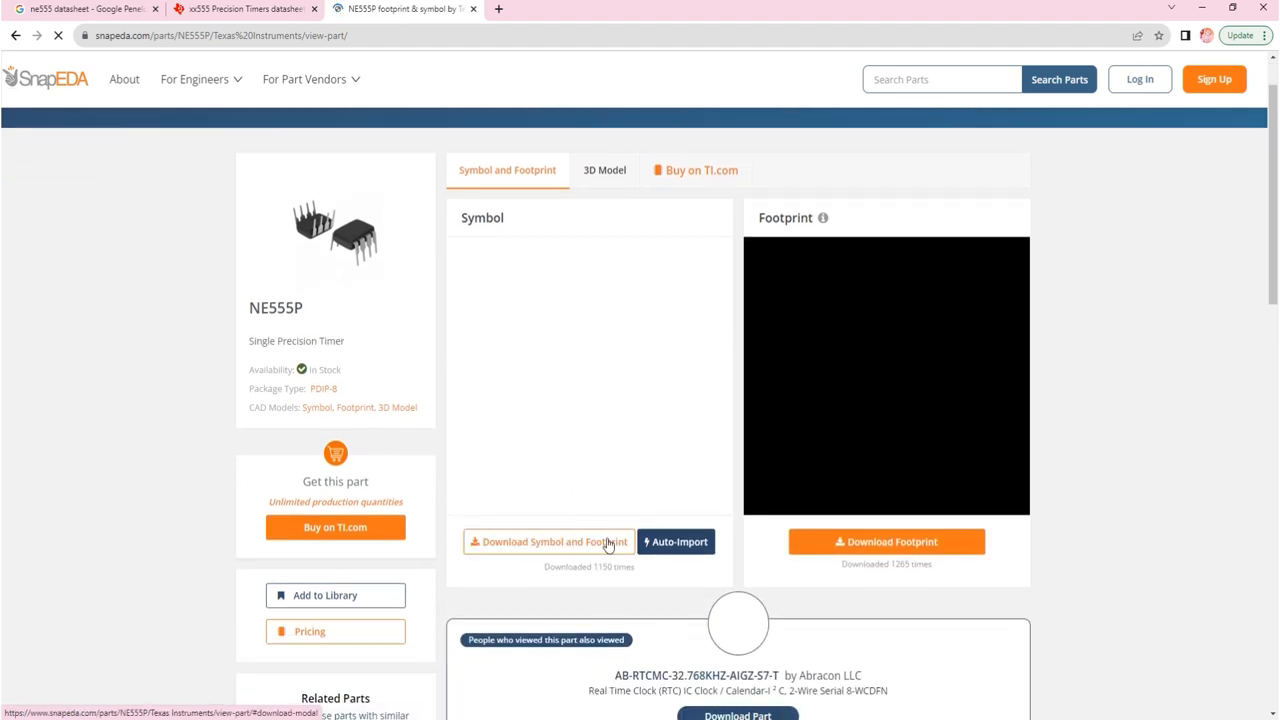
{"action": "left_click", "coordinate": [545, 549]}
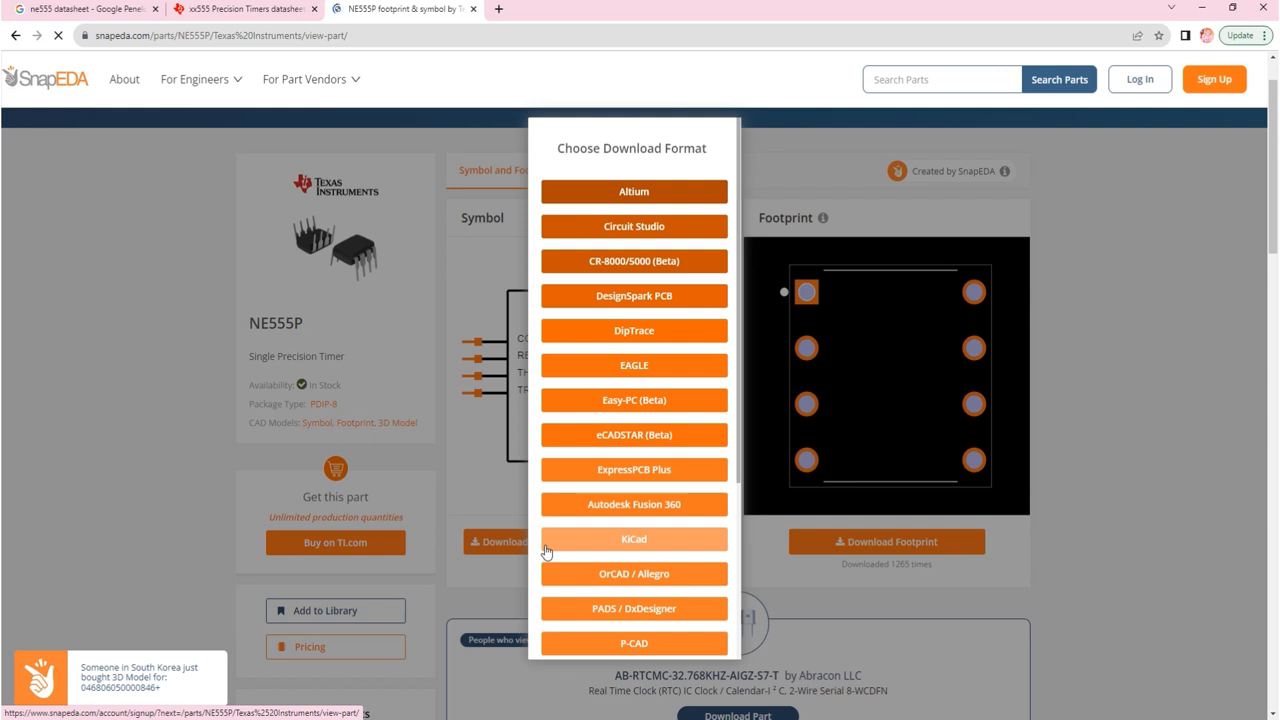
{"action": "left_click", "coordinate": [650, 378]}
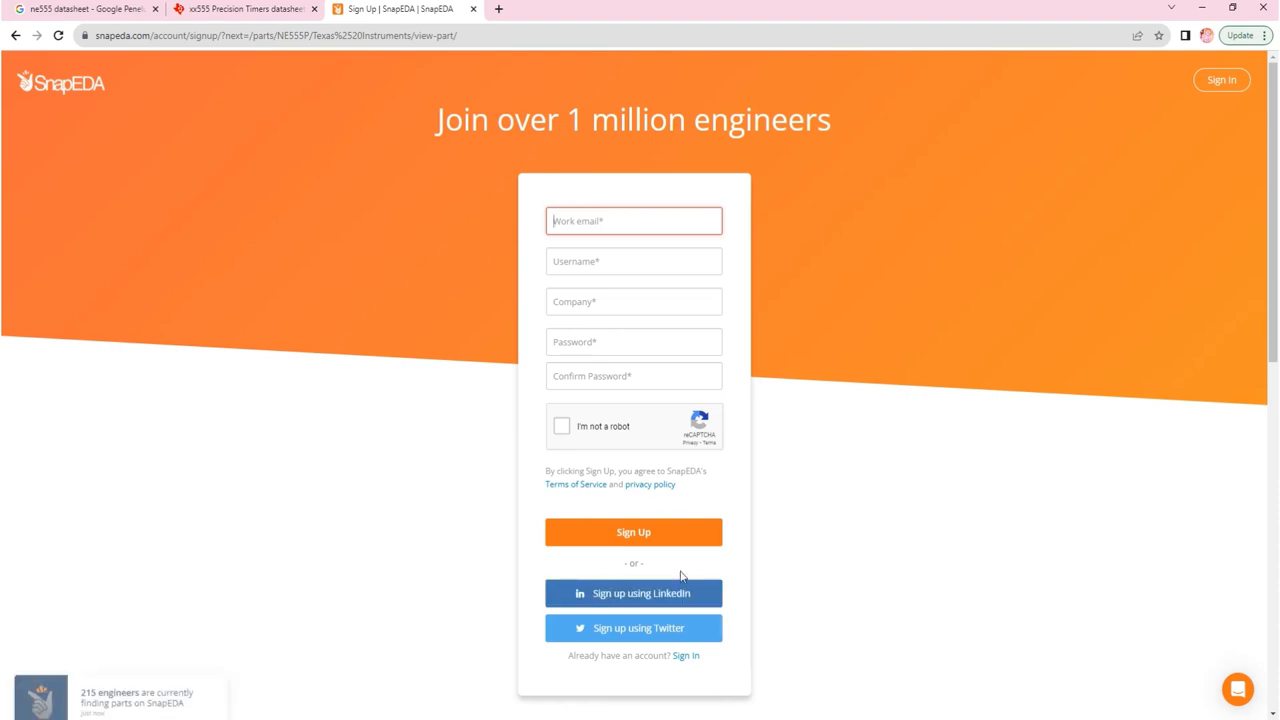
Step: Log in to SnapEDA with the account e-mail and password, dismissing Chrome's password prompts
{"action": "left_click", "coordinate": [690, 657]}
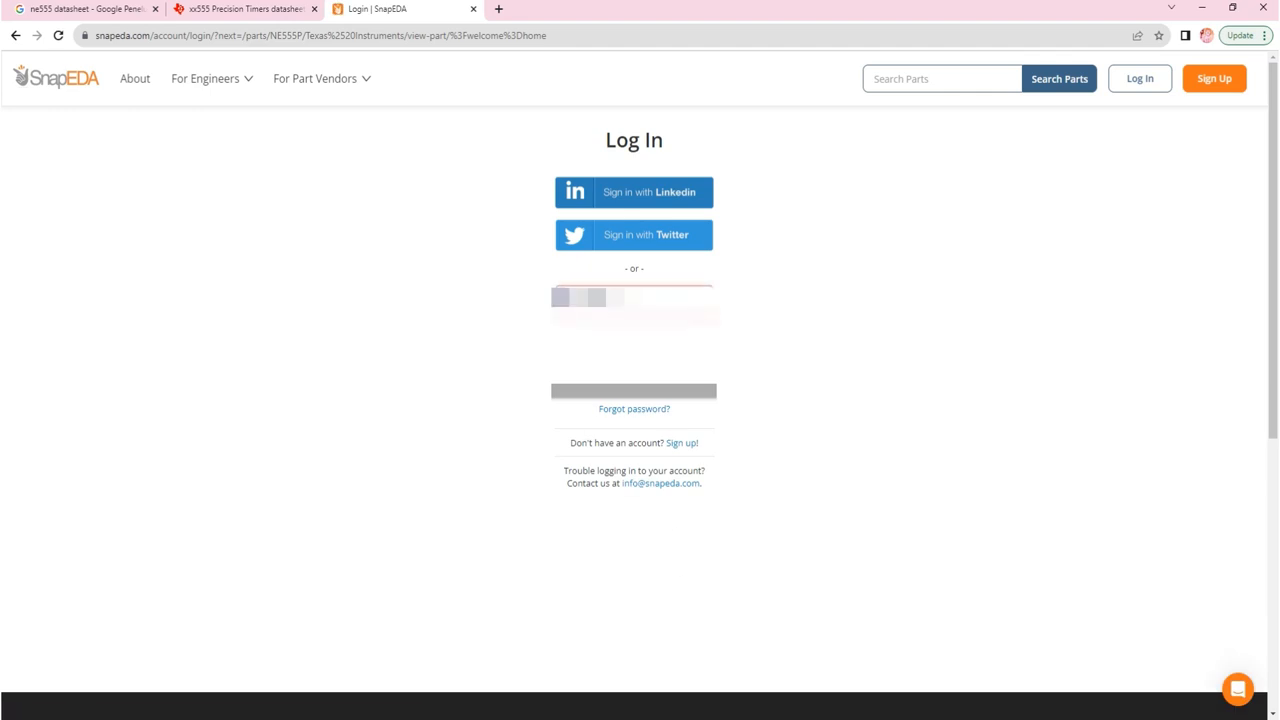
{"action": "type", "text": "****"}
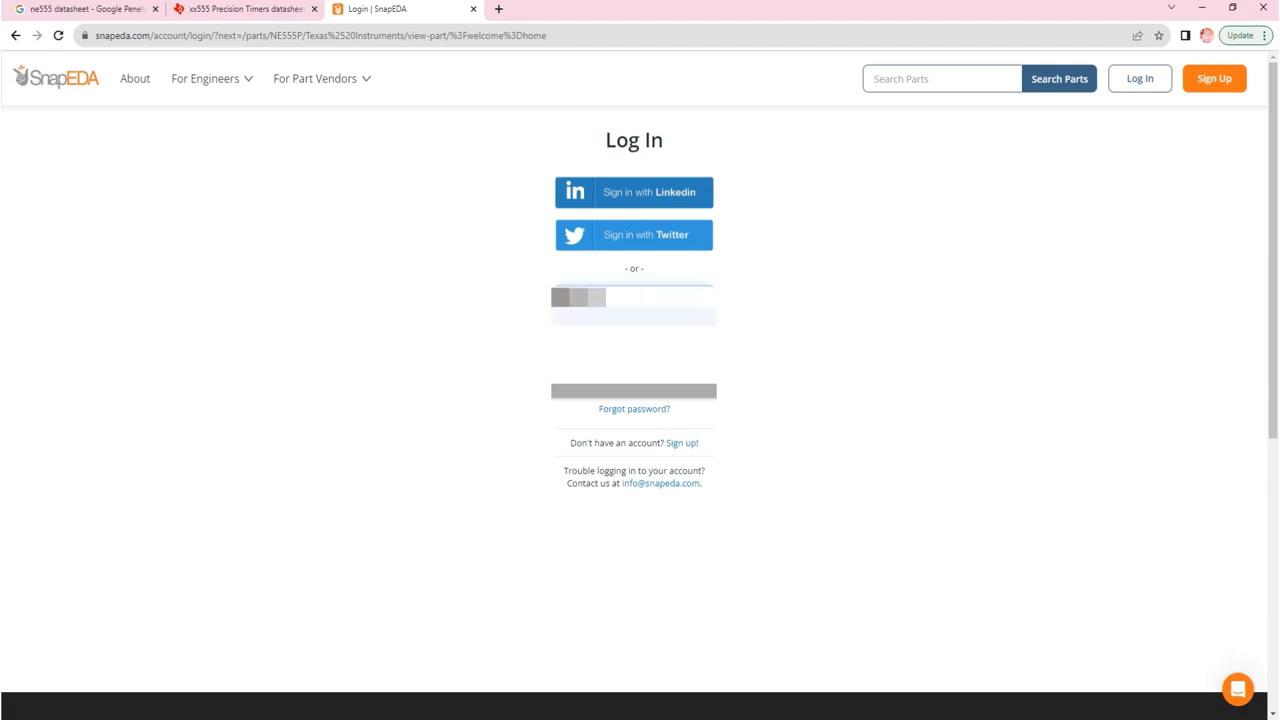
{"action": "type", "text": "*"}
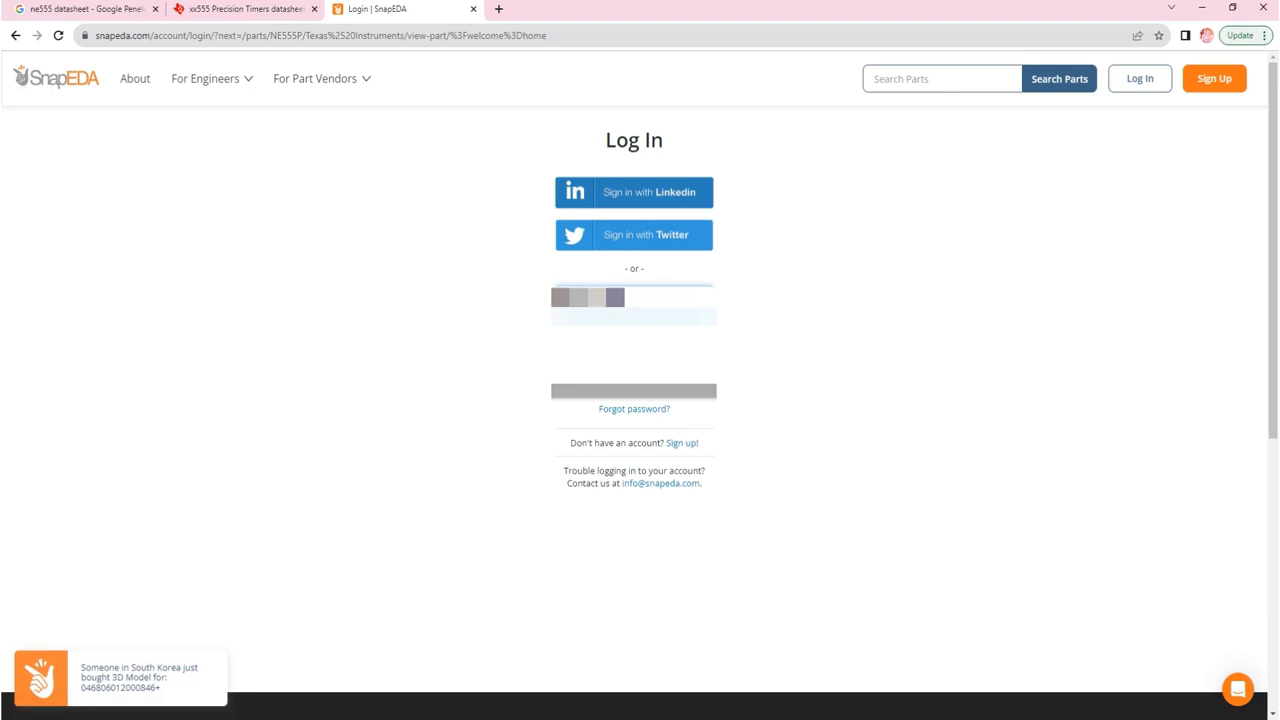
{"action": "type", "text": "***"}
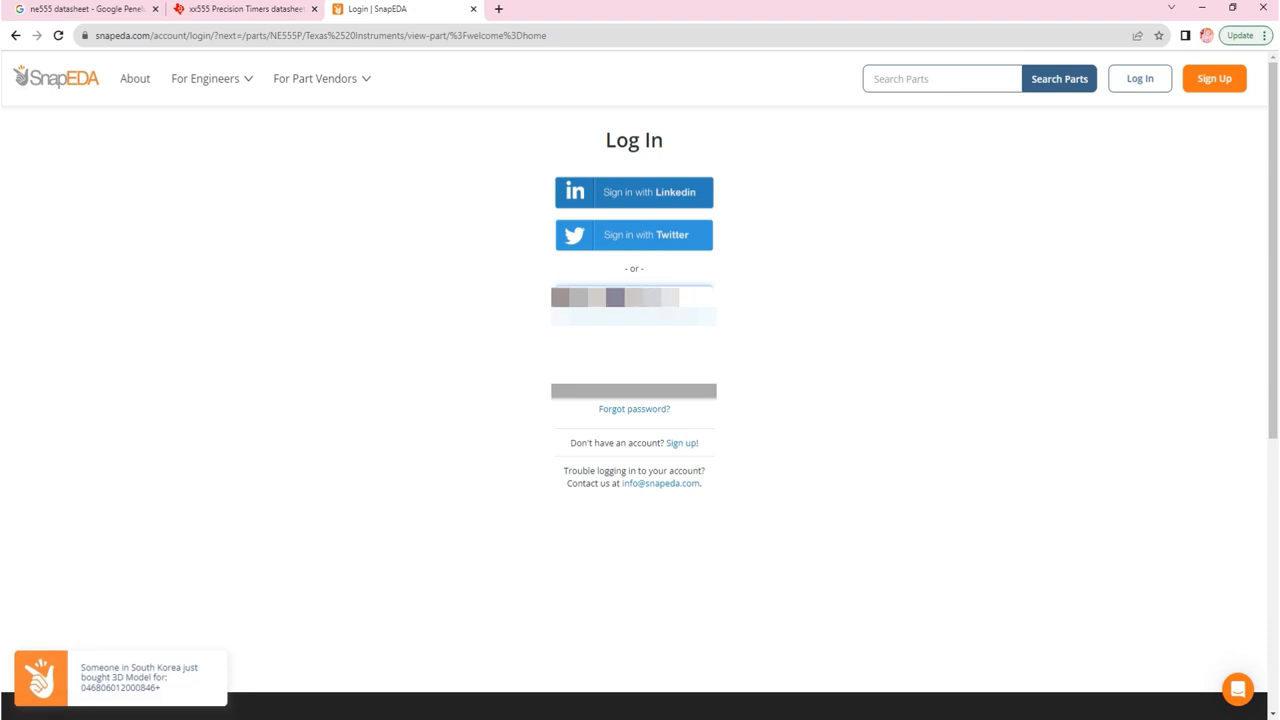
{"action": "key", "text": "Tab"}
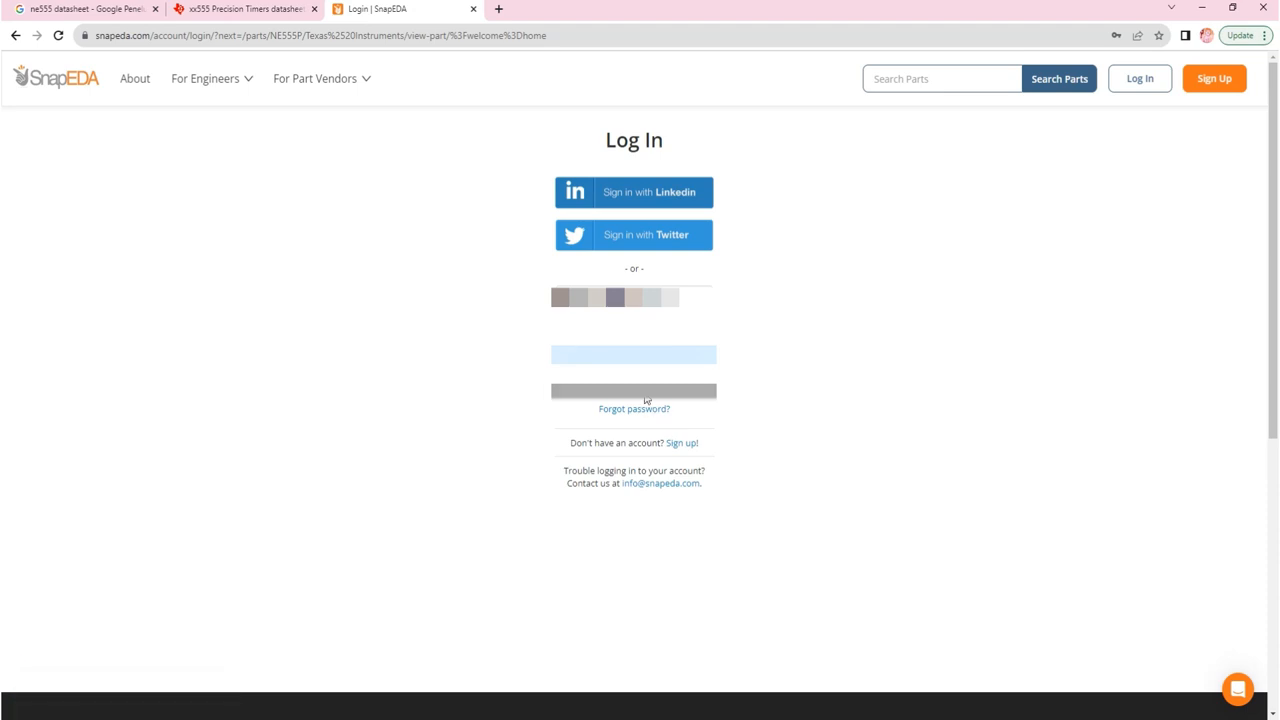
{"action": "left_click", "coordinate": [648, 392]}
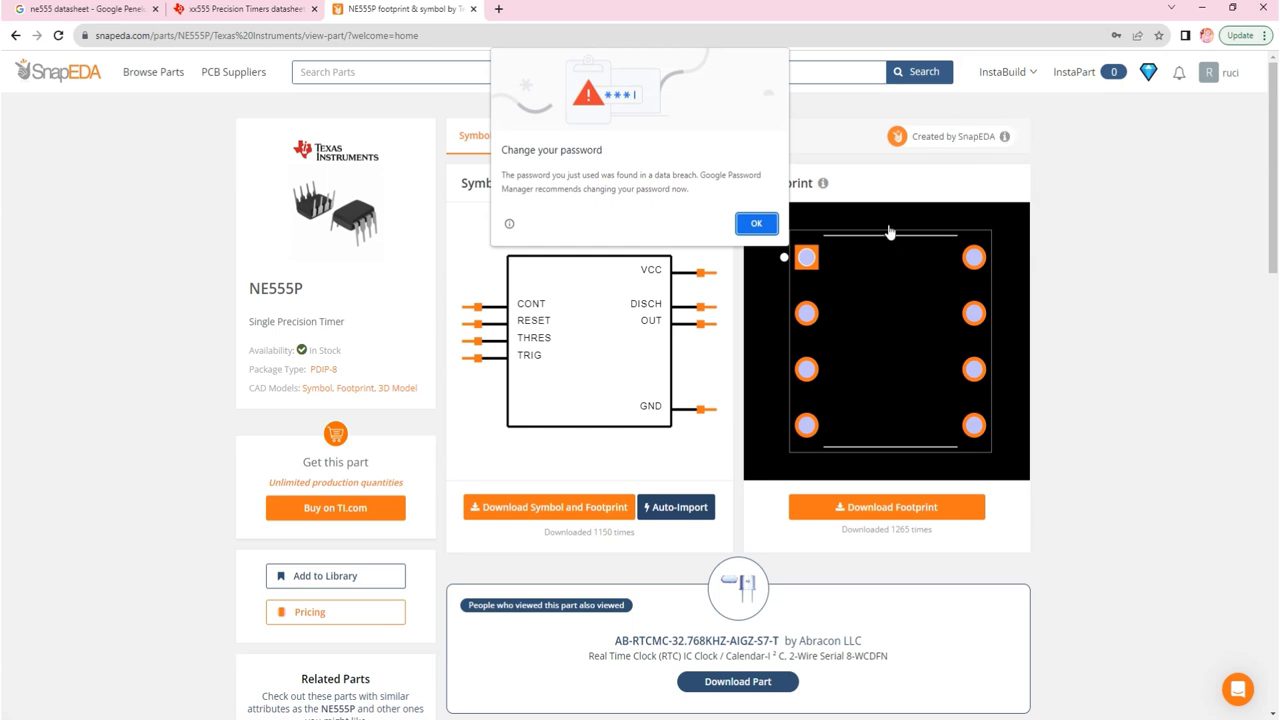
{"action": "left_click", "coordinate": [752, 224]}
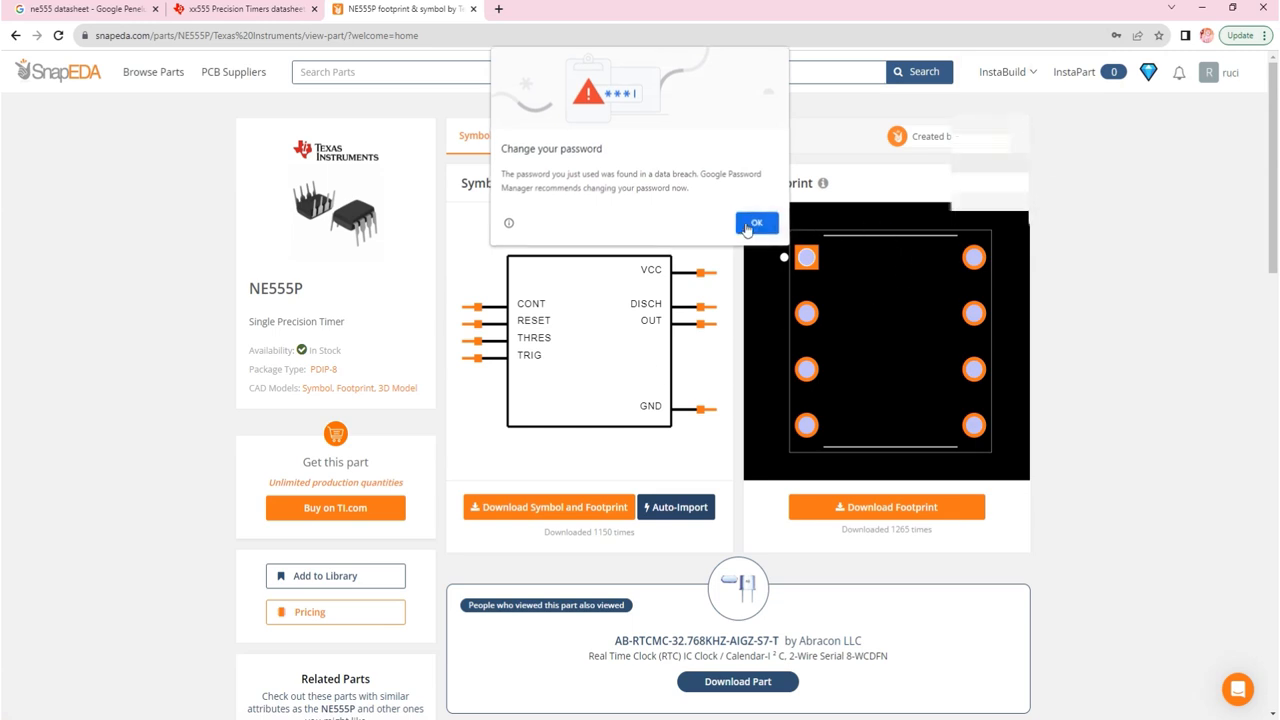
{"action": "left_click", "coordinate": [1138, 238]}
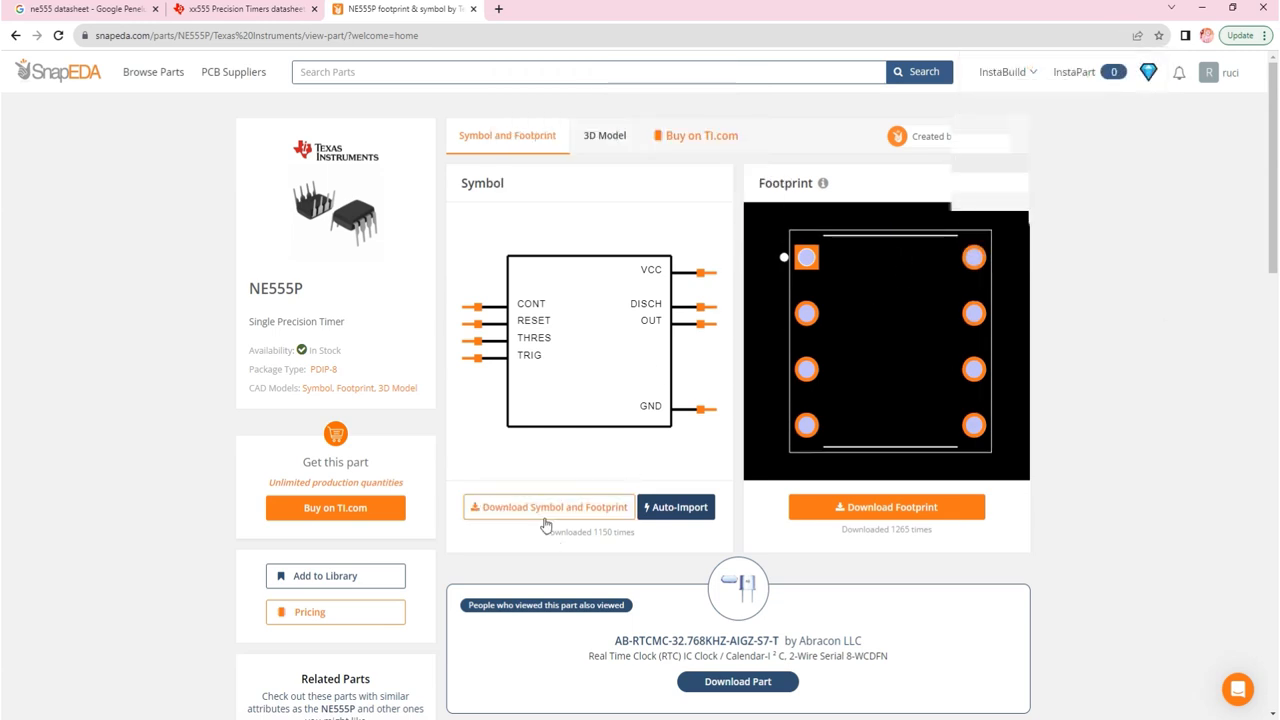
Step: Download NE555P as an EAGLE library and show NE555P (1).lbr in Downloads
{"action": "left_click", "coordinate": [575, 510]}
{"action": "left_click", "coordinate": [621, 401]}
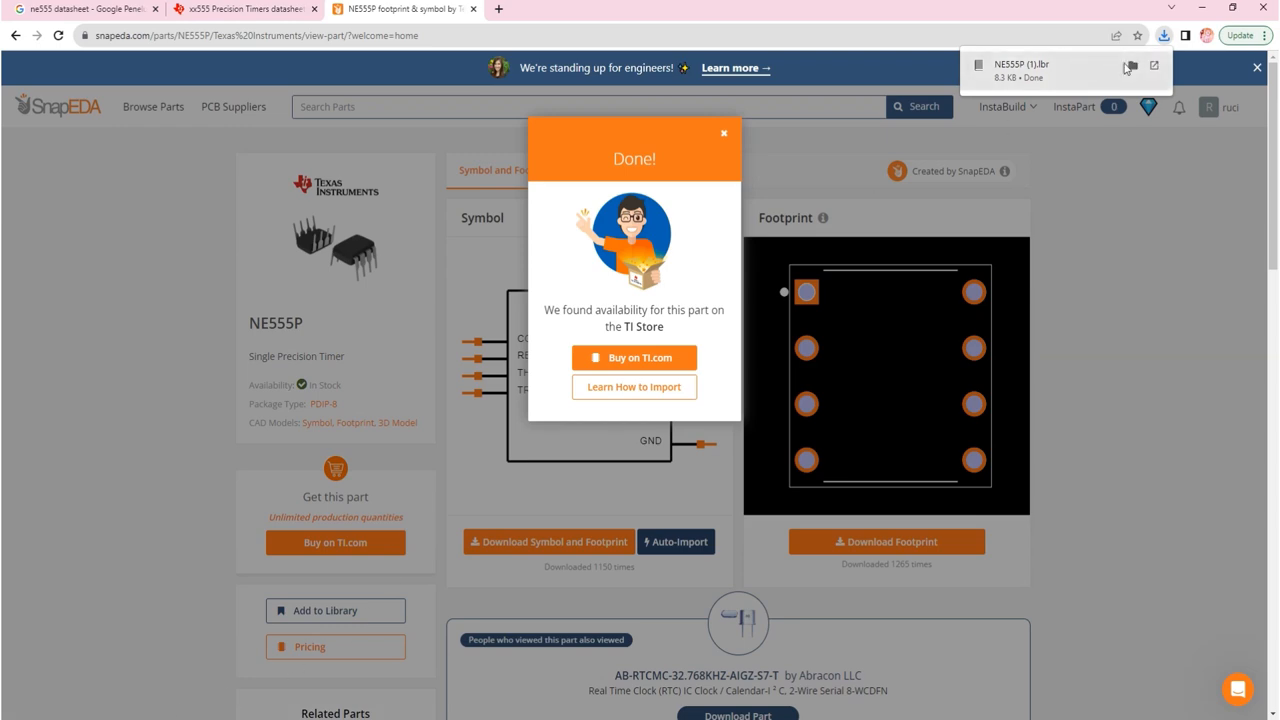
{"action": "left_click", "coordinate": [1133, 66]}
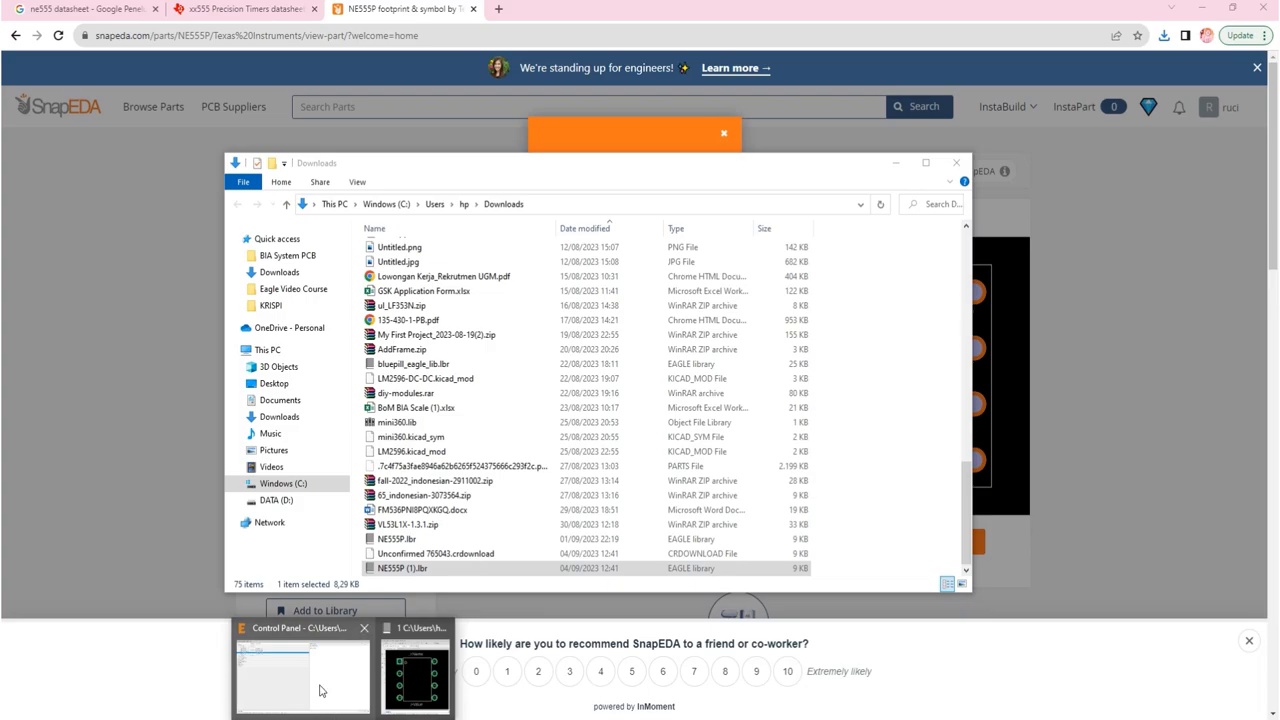
Step: Snap the EAGLE Control Panel to the right half and Downloads to the left
{"action": "left_click", "coordinate": [320, 690]}
{"action": "left_click_drag", "start_coordinate": [671, 9], "coordinate": [1276, 16]}
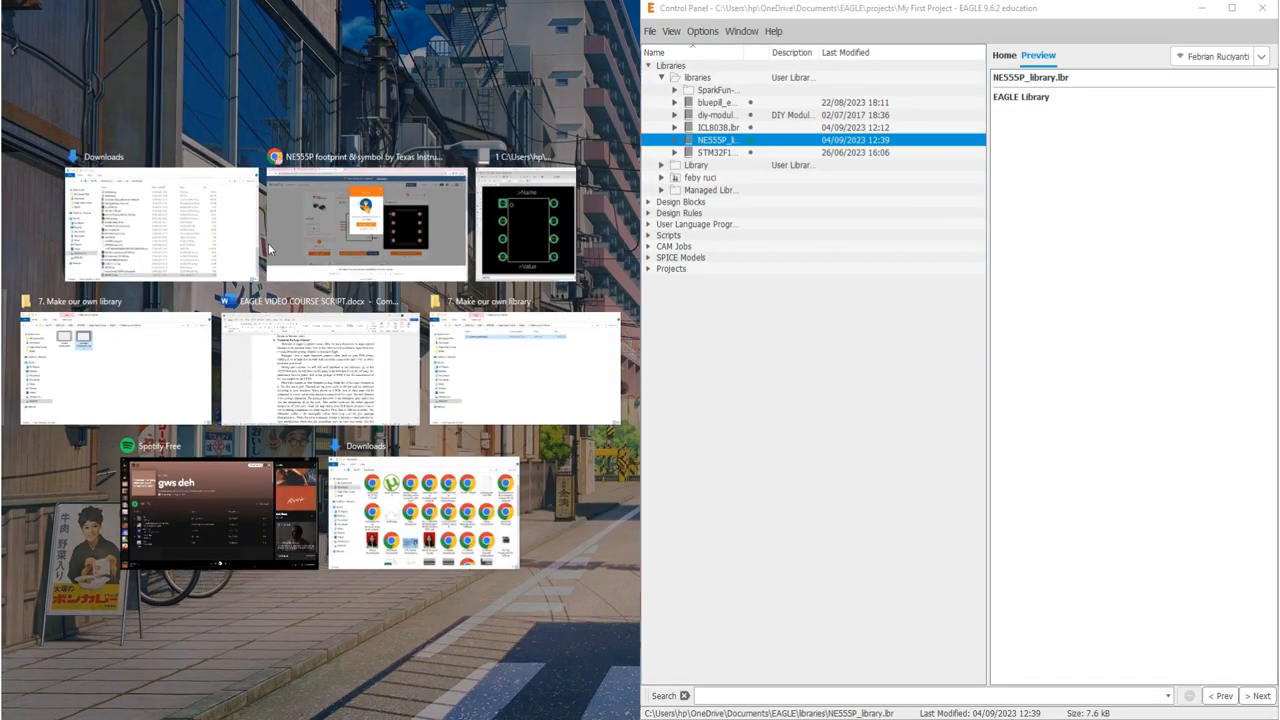
{"action": "left_click", "coordinate": [120, 250]}
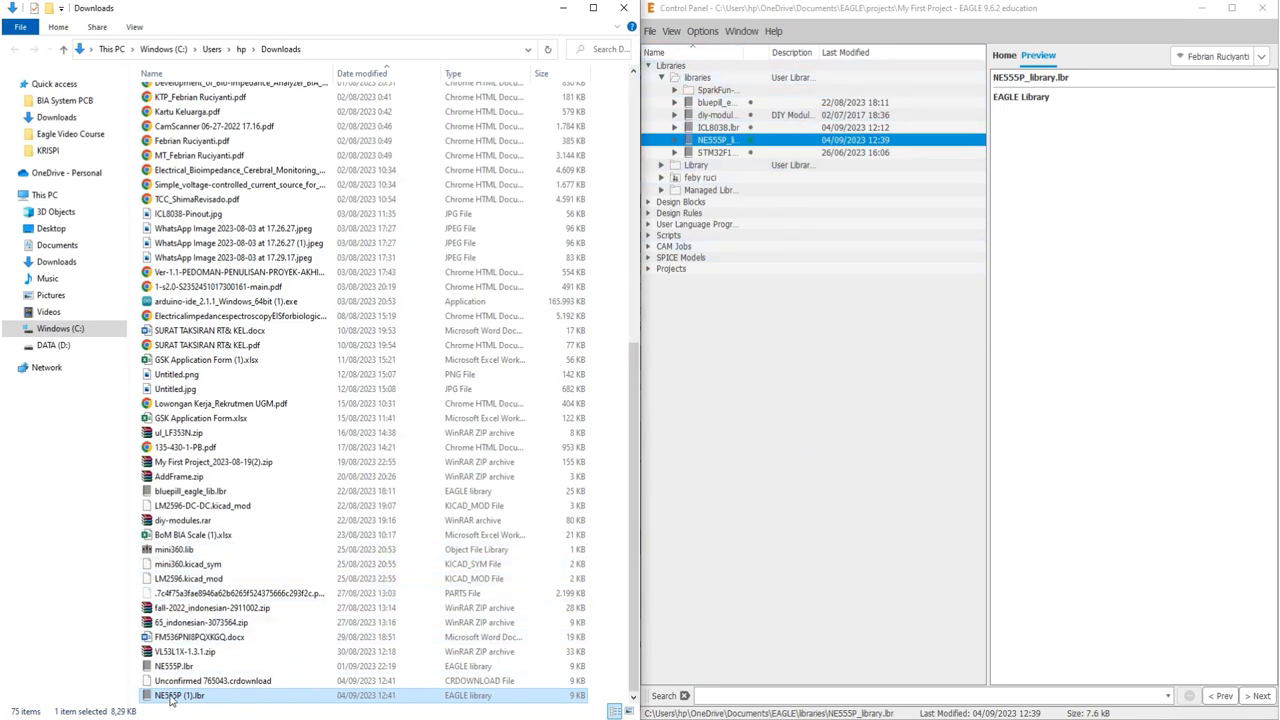
Step: Copy NE555P (1).lbr into EAGLE's libraries folder, mark it in use, and maximize the Control Panel
{"action": "left_click_drag", "start_coordinate": [170, 701], "coordinate": [706, 83]}
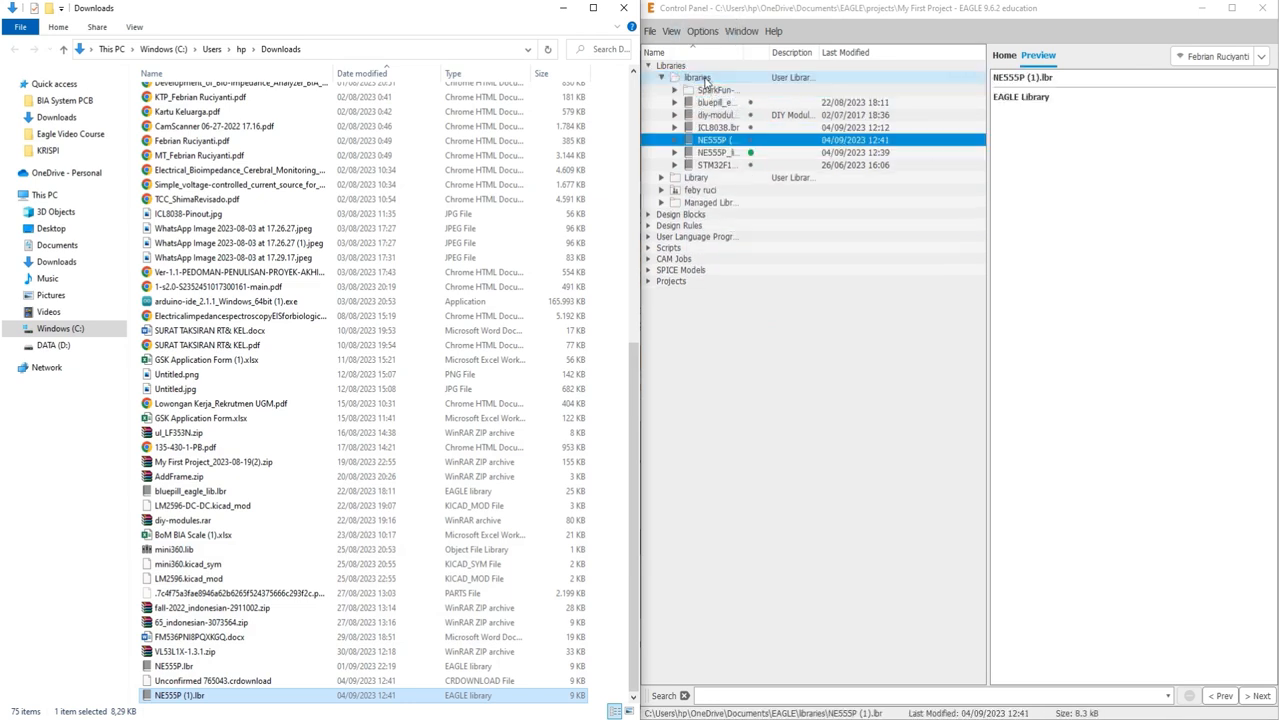
{"action": "right_click", "coordinate": [728, 148]}
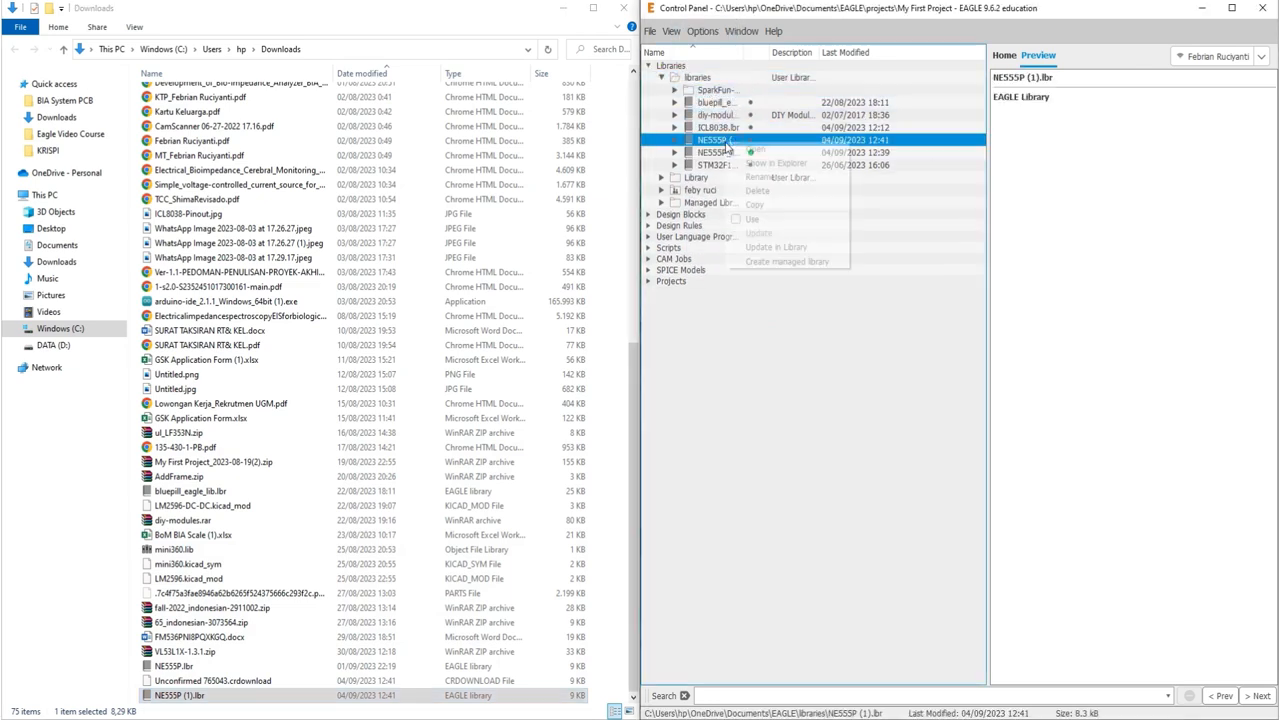
{"action": "left_click", "coordinate": [752, 226]}
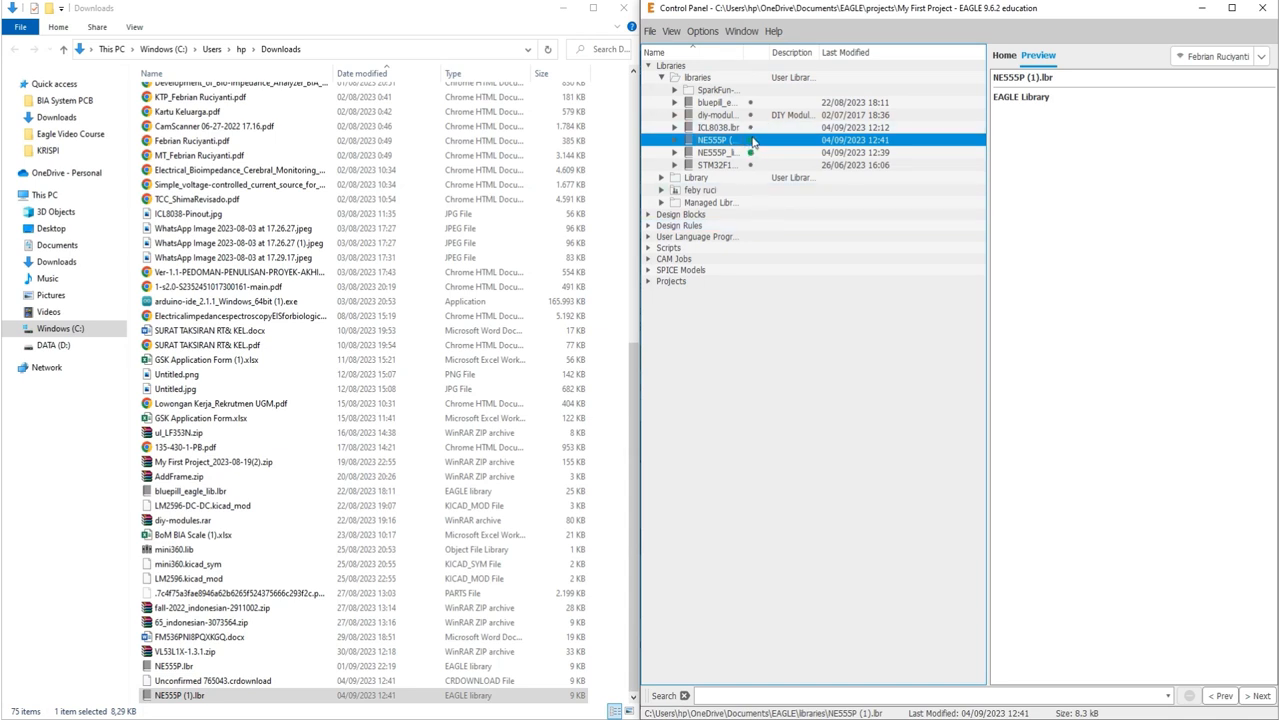
{"action": "left_click", "coordinate": [1232, 8]}
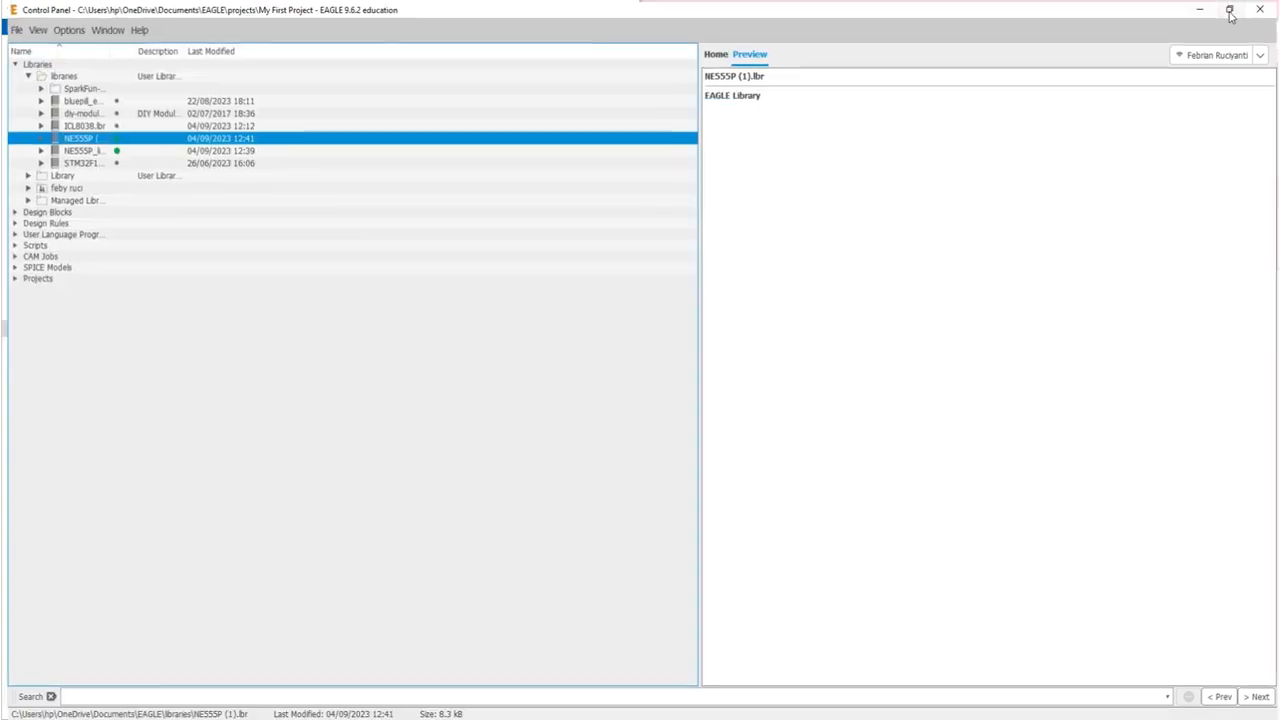
{"action": "left_click", "coordinate": [135, 231]}
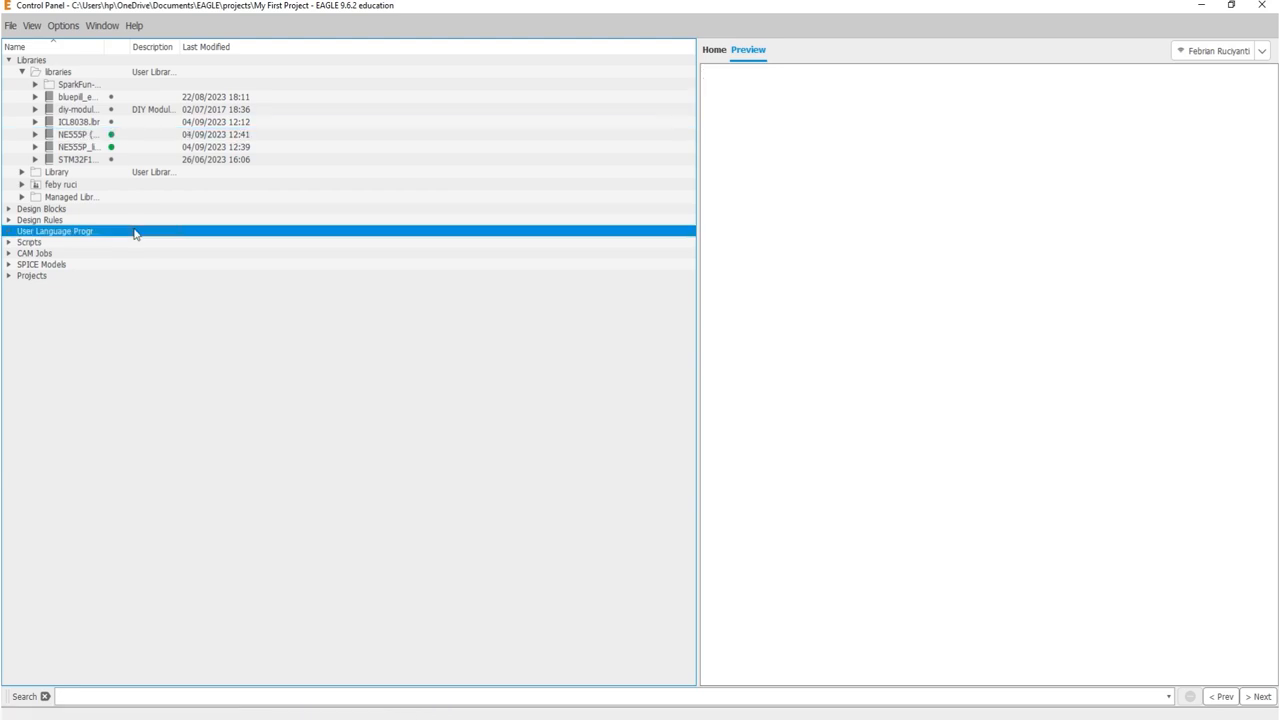